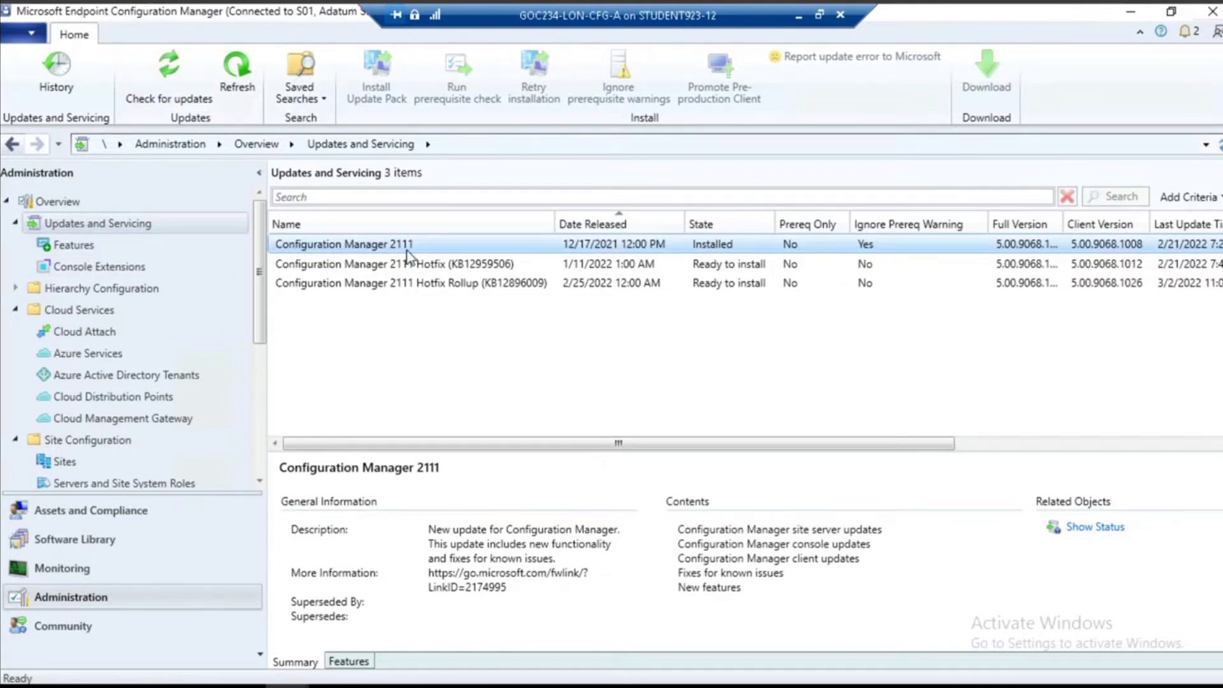
- Start installing the Configuration Manager 2111 Hotfix Rollup (KB12896009) update pack from its context menu
left_click(475, 283)
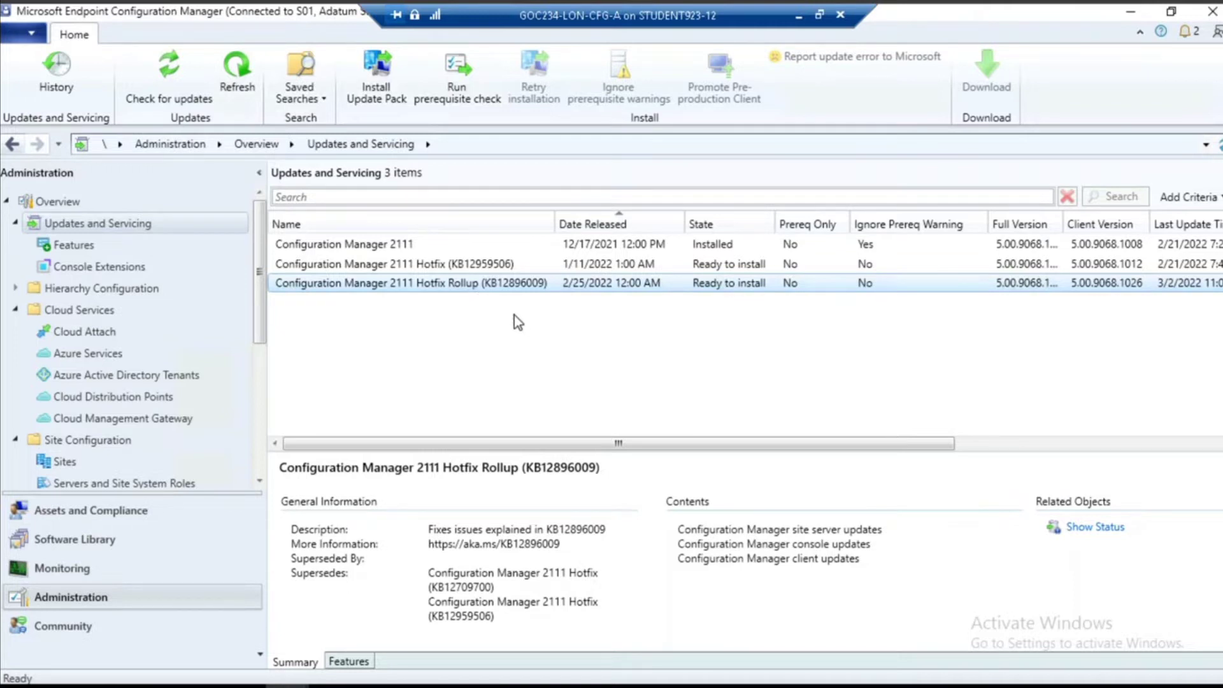
right_click(476, 288)
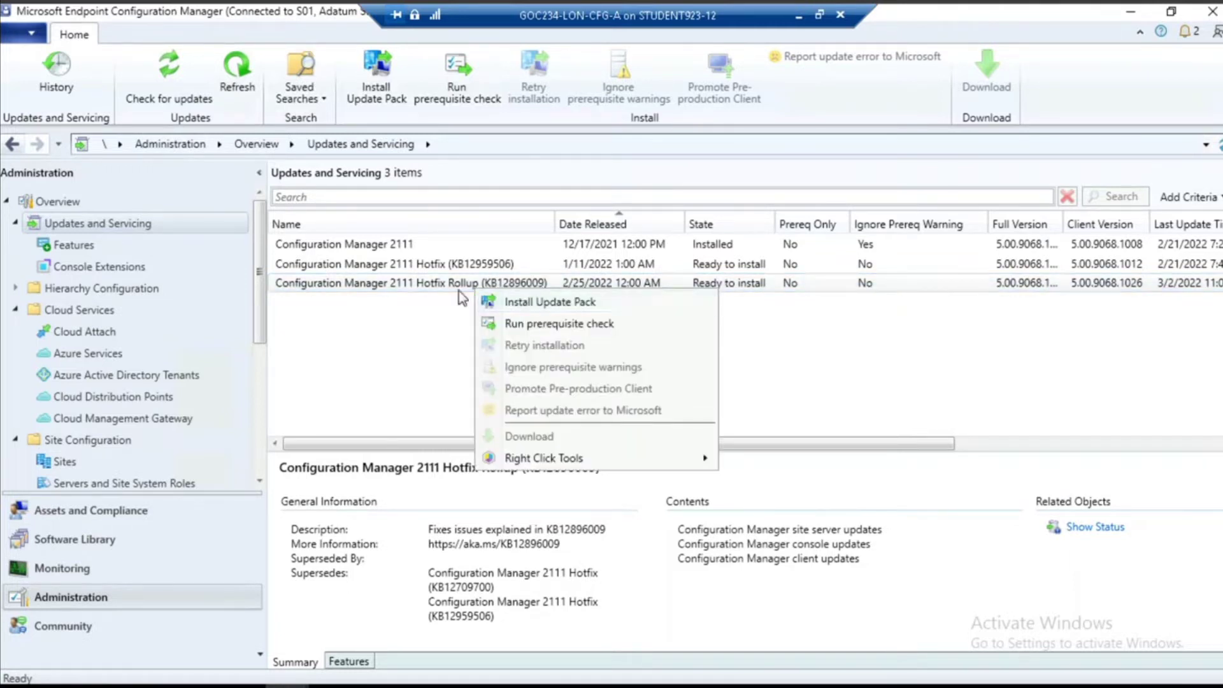
left_click(541, 303)
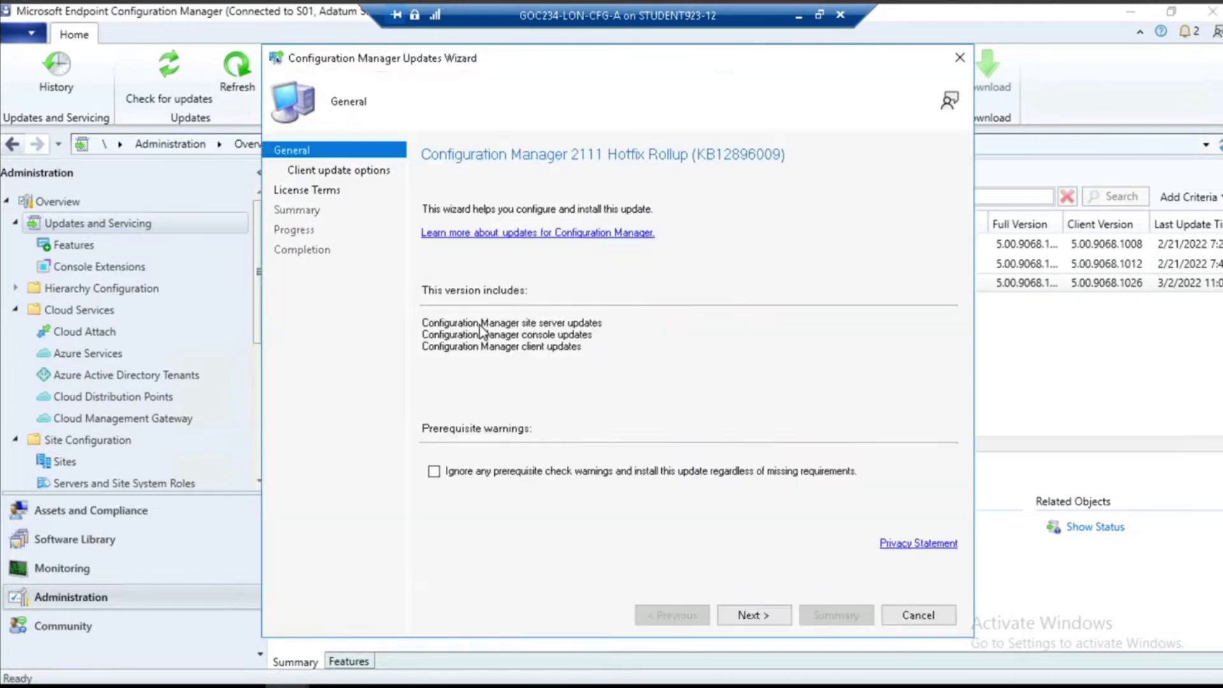
- Ignore prerequisite check warnings, keep 'Upgrade without validating', and advance to the License Terms page
left_click(507, 476)
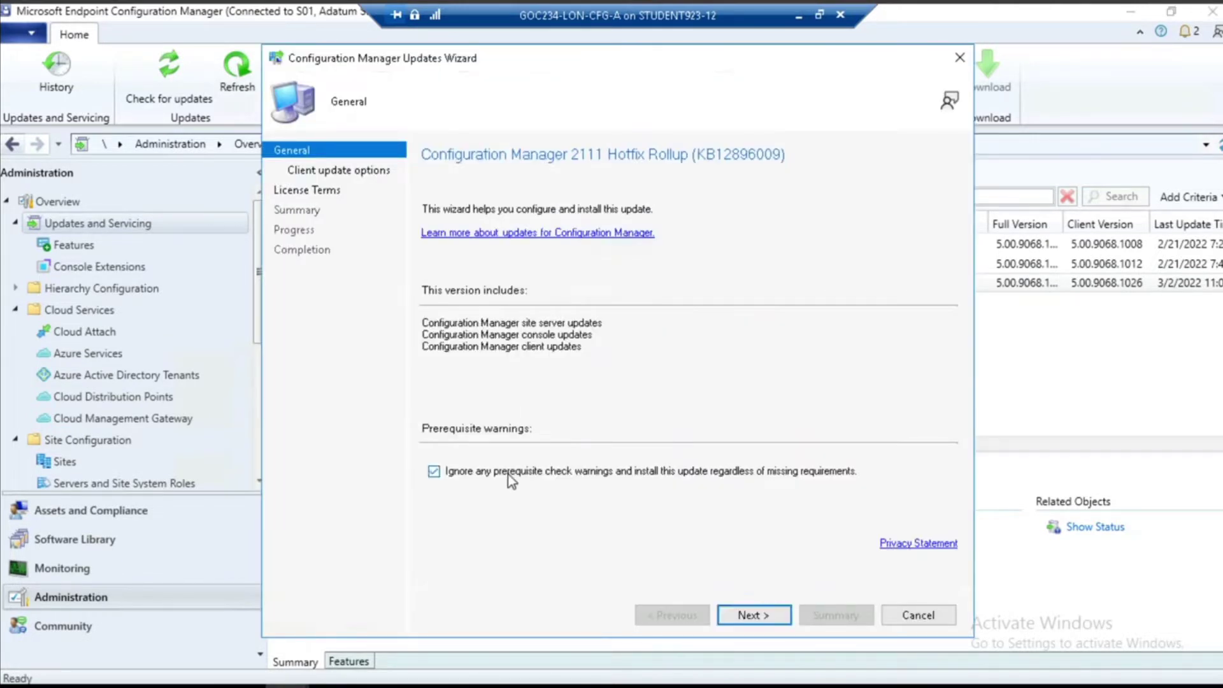
left_click(757, 613)
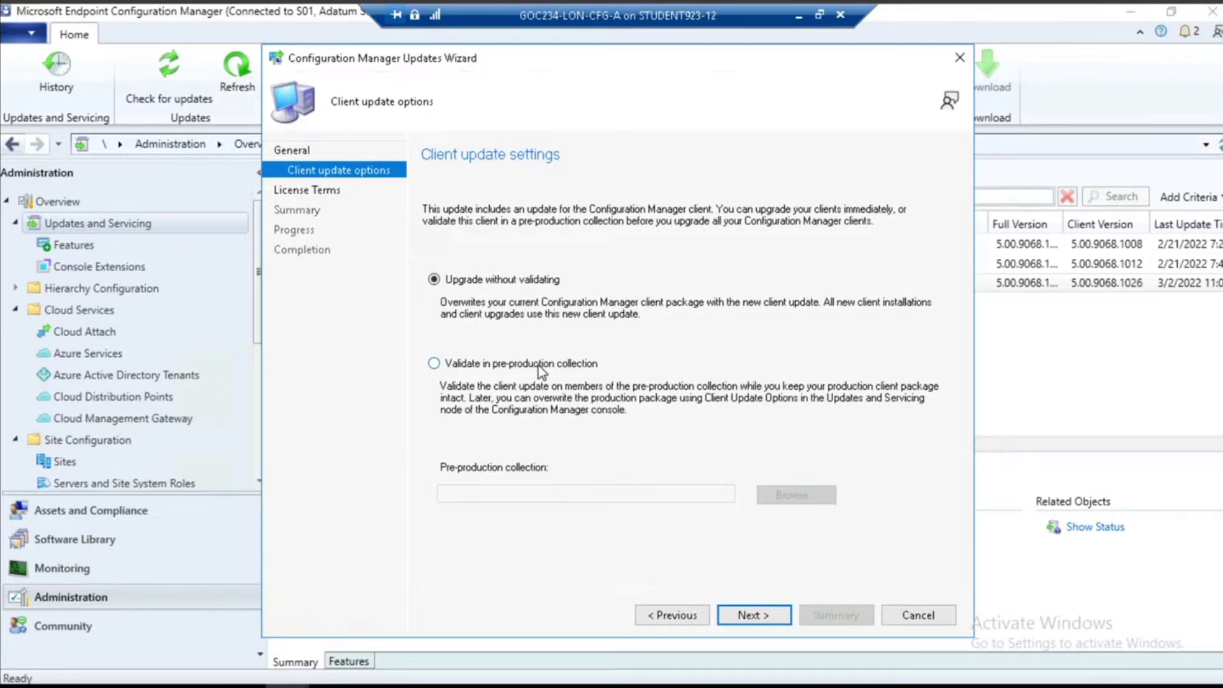
left_click(741, 615)
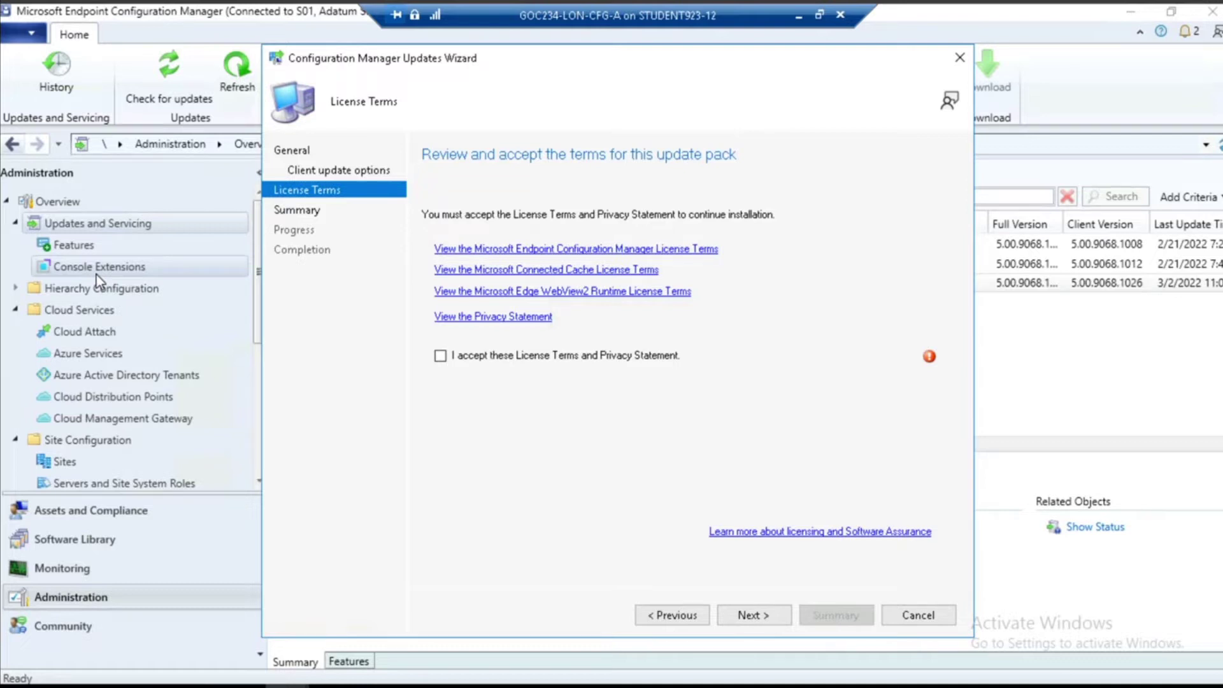
- Cancel the hotfix rollup wizard without installing, then list the Console Extensions
mouse_move(155, 687)
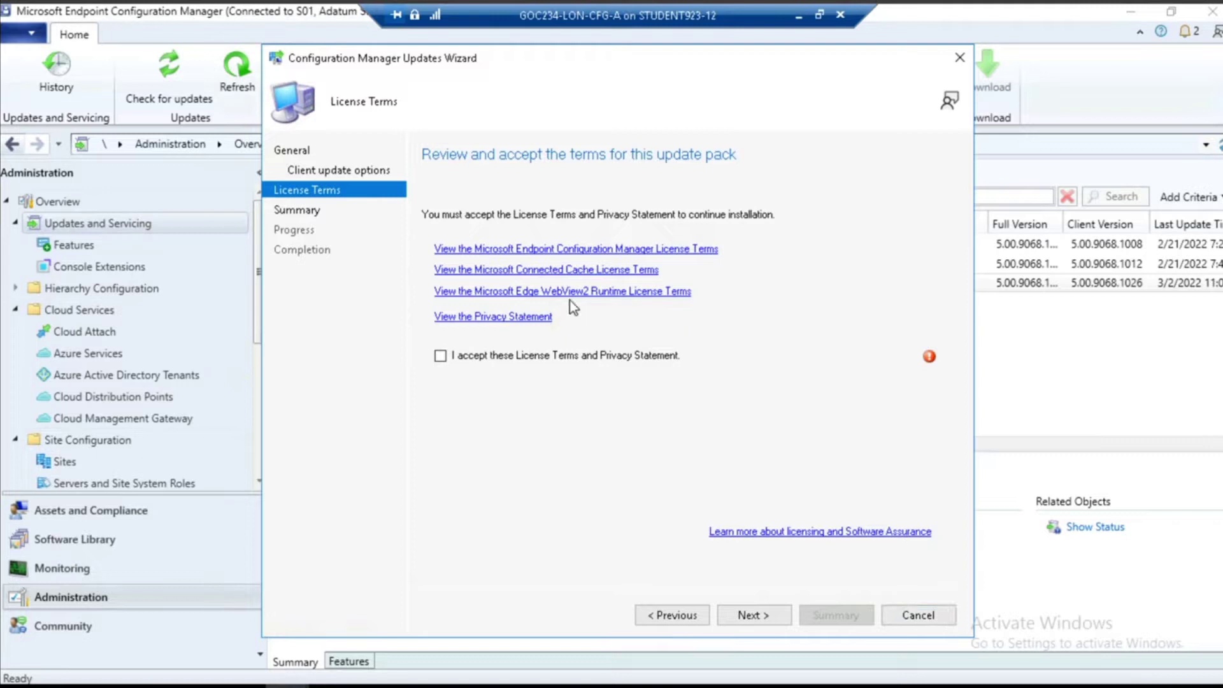
left_click(895, 613)
left_click(647, 421)
left_click(124, 267)
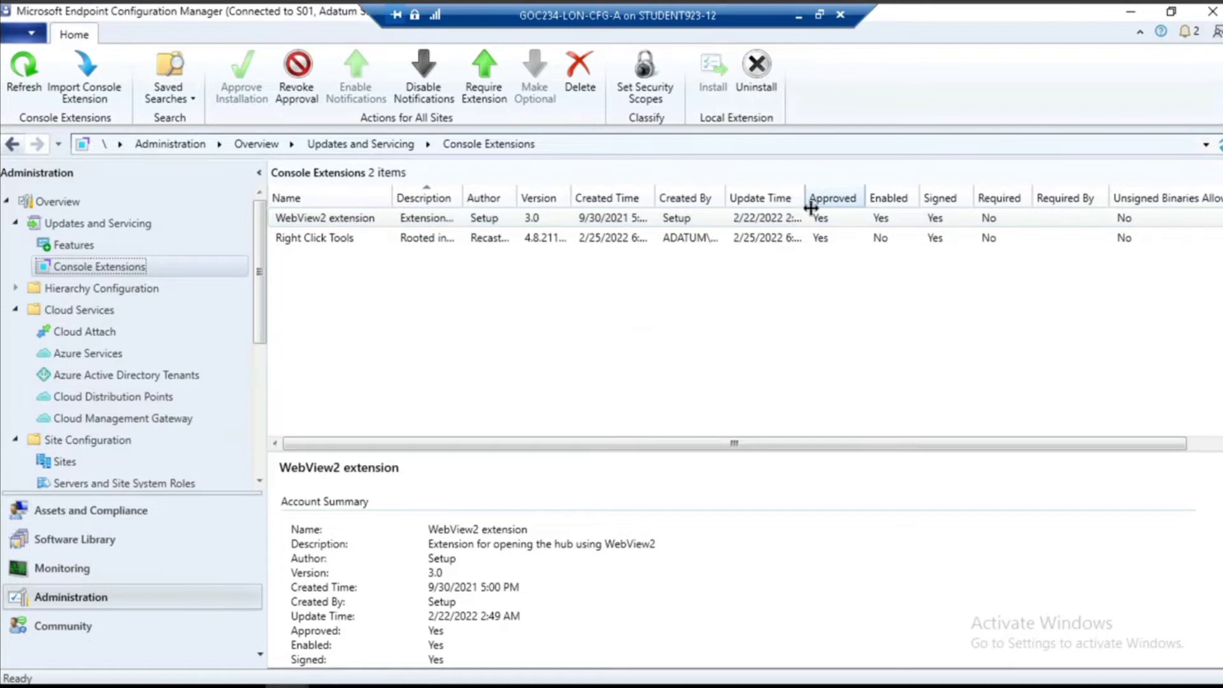
- Review the WebView2 extension's actions, then switch to the Community workspace's hub
right_click(889, 217)
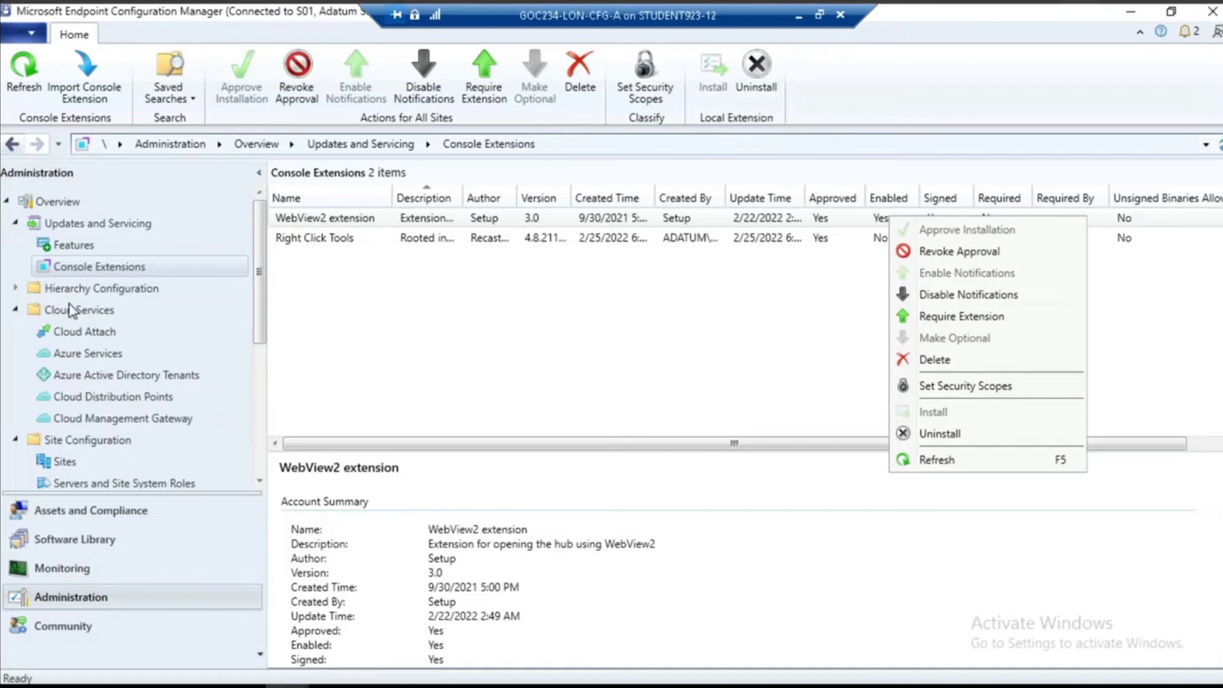
left_click(85, 626)
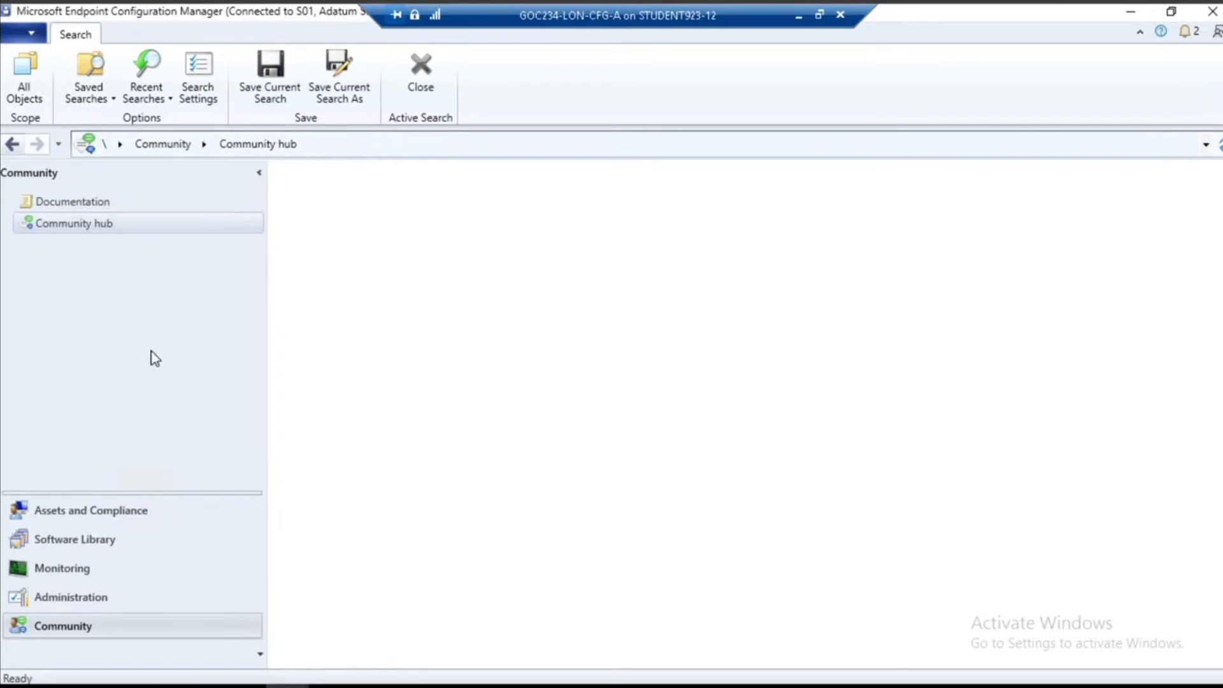
- Visit Documentation and Community hub, then return to Administration's Console Extensions list
left_click(82, 203)
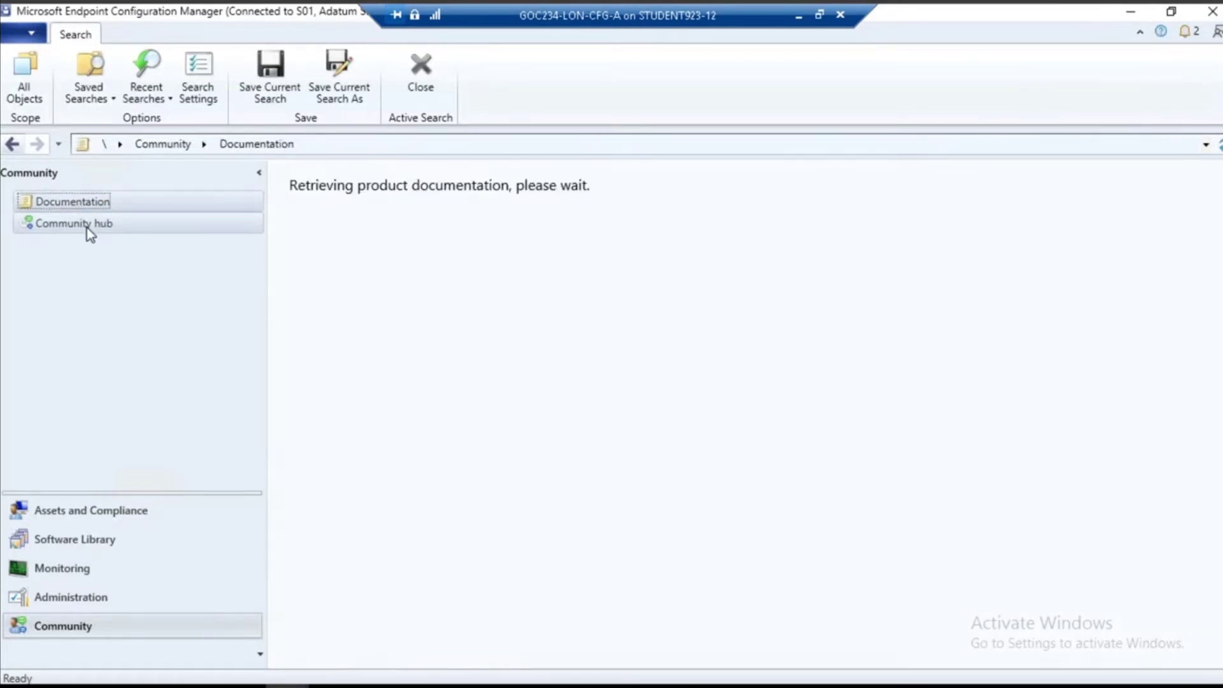
left_click(86, 228)
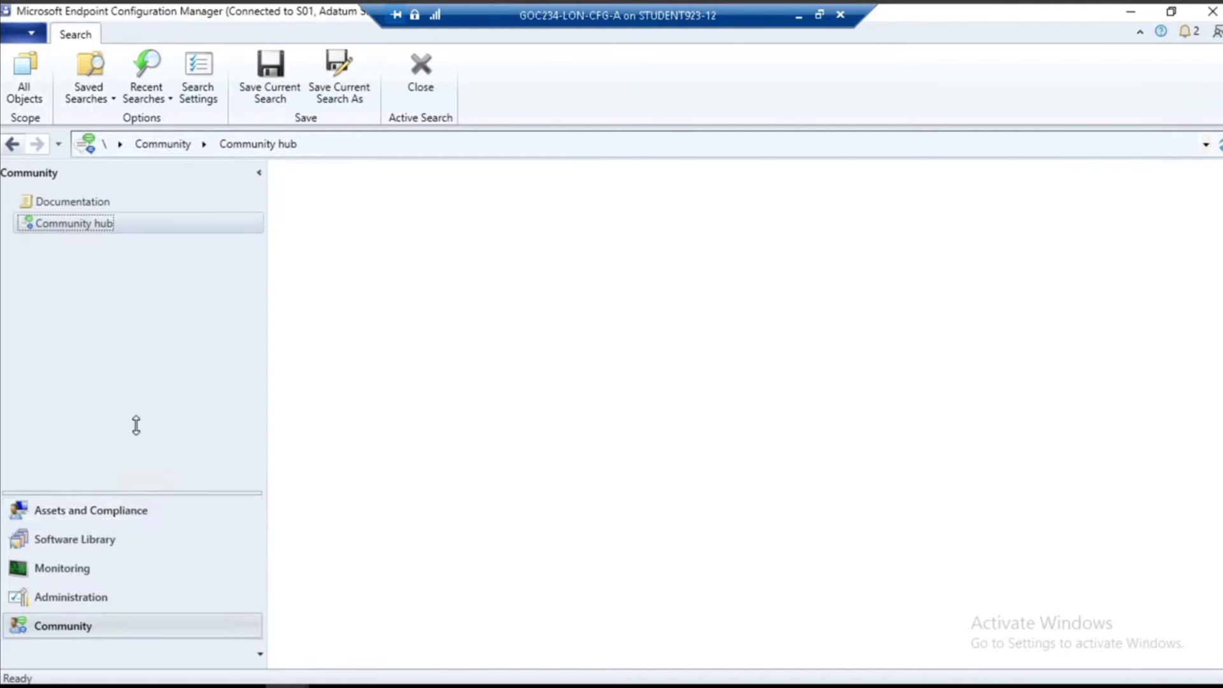
left_click(79, 515)
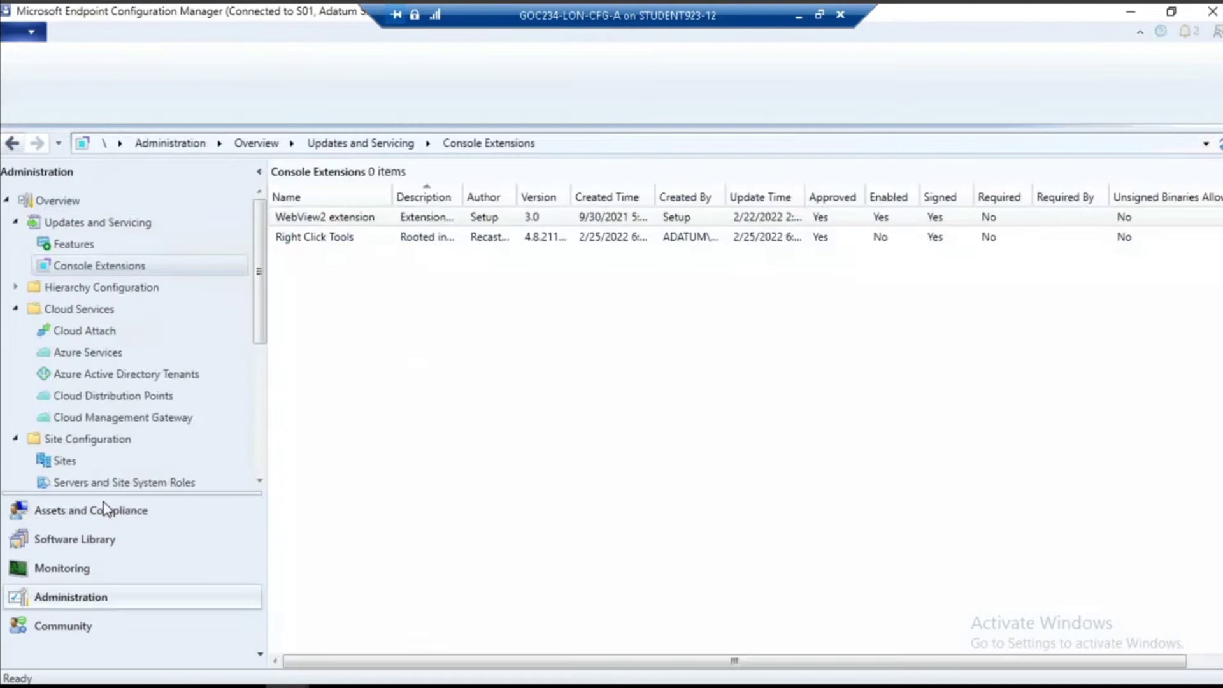
- Widen the Author column to reveal Recast Software, Inc., then list the 17 managed devices
left_click(325, 239)
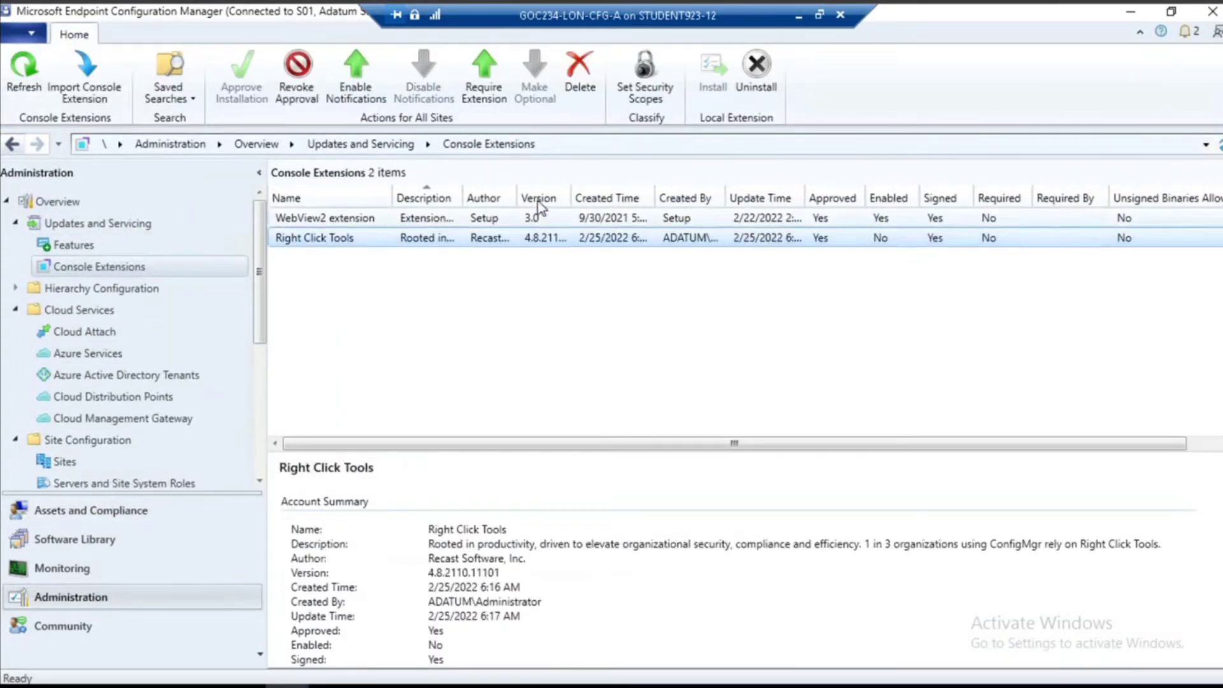
left_click_drag(551, 192, 603, 194)
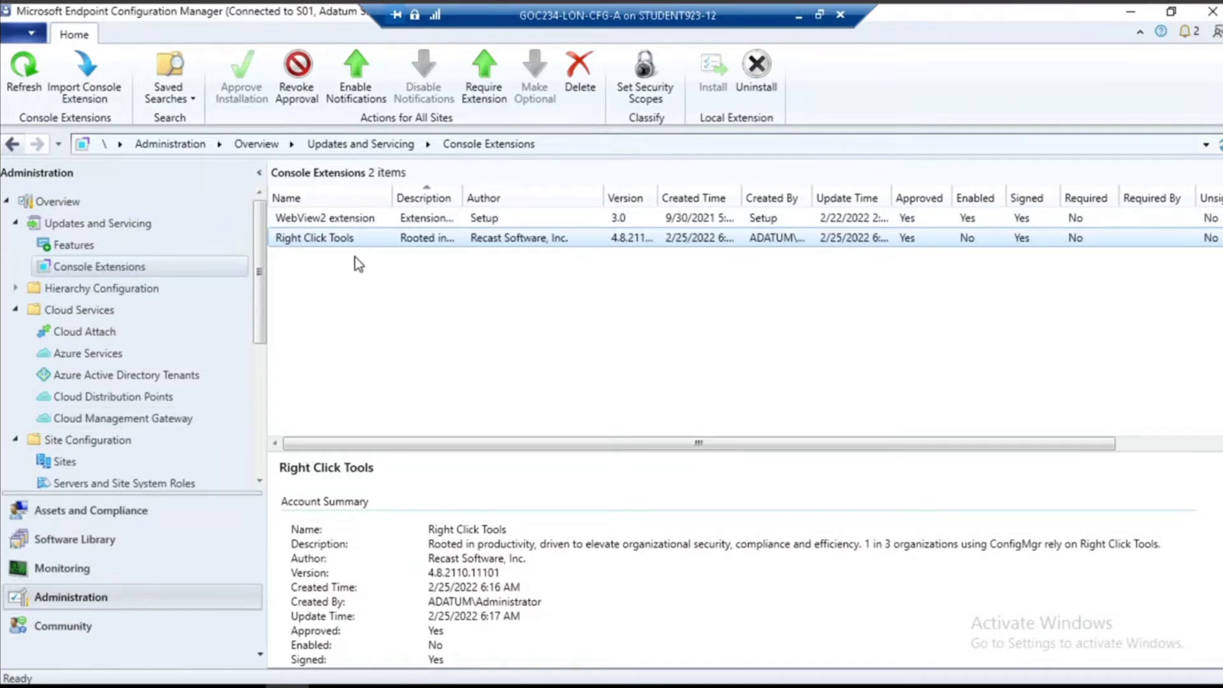
right_click(421, 242)
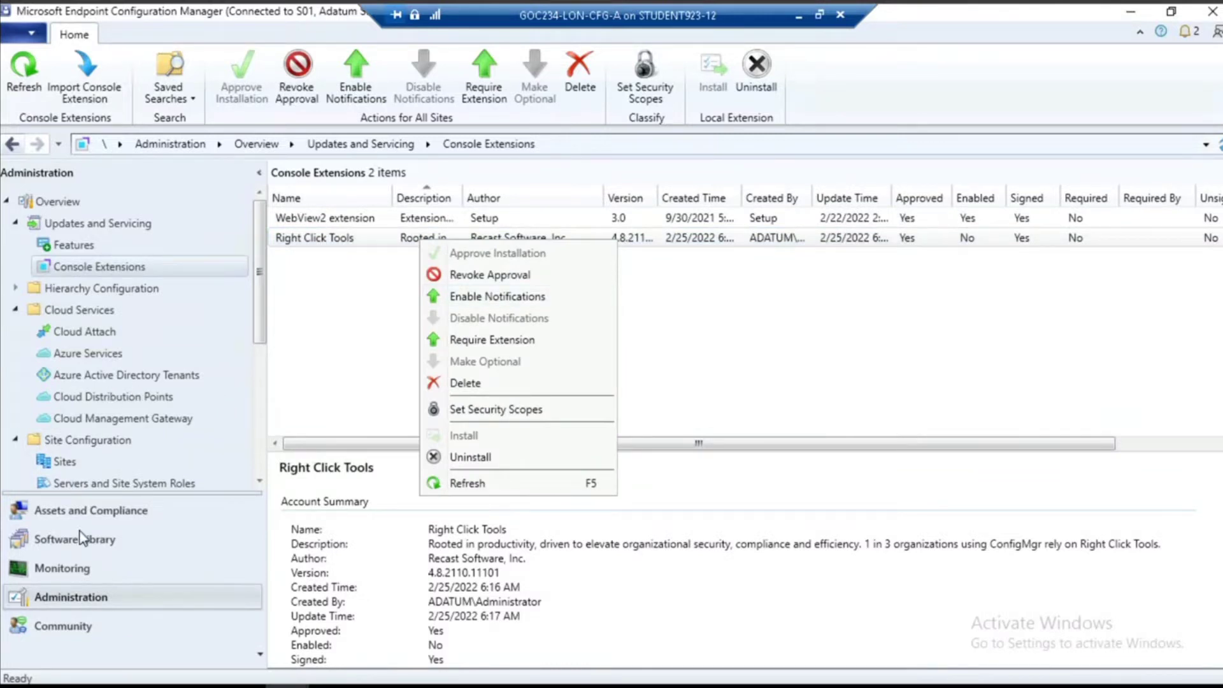
left_click(82, 510)
left_click(67, 245)
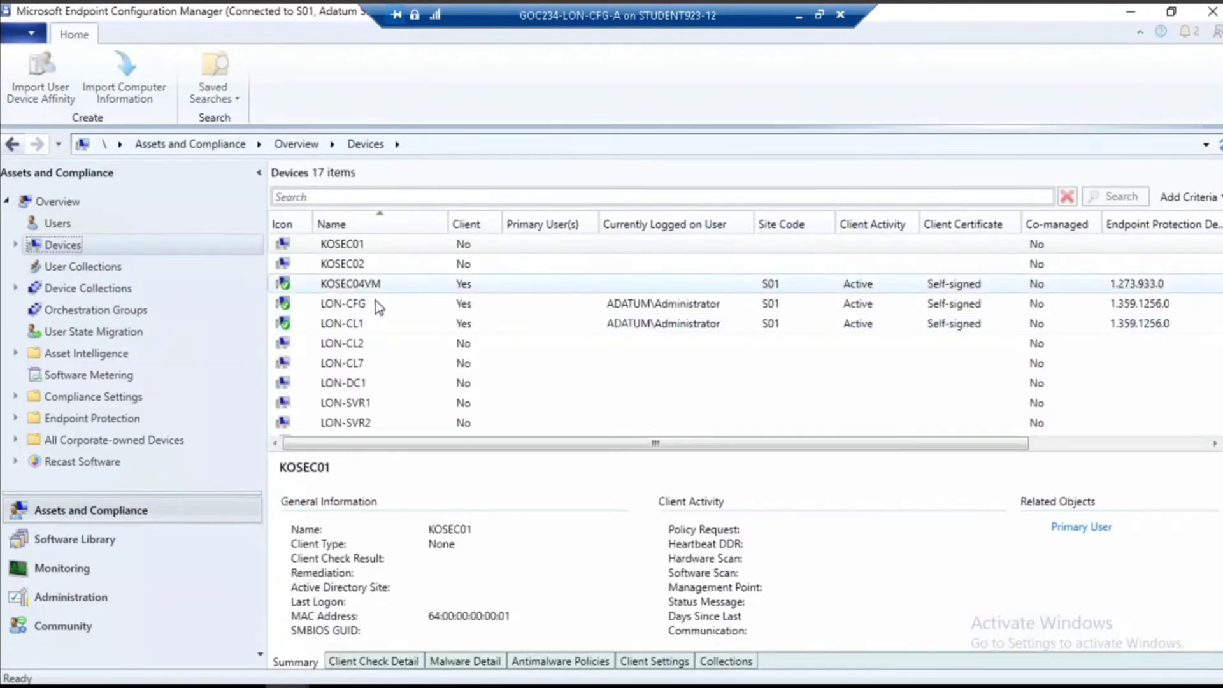
- Browse KOSEC04VM's Right Click Tools submenus, then go to Software Library's Application Management overview
right_click(379, 290)
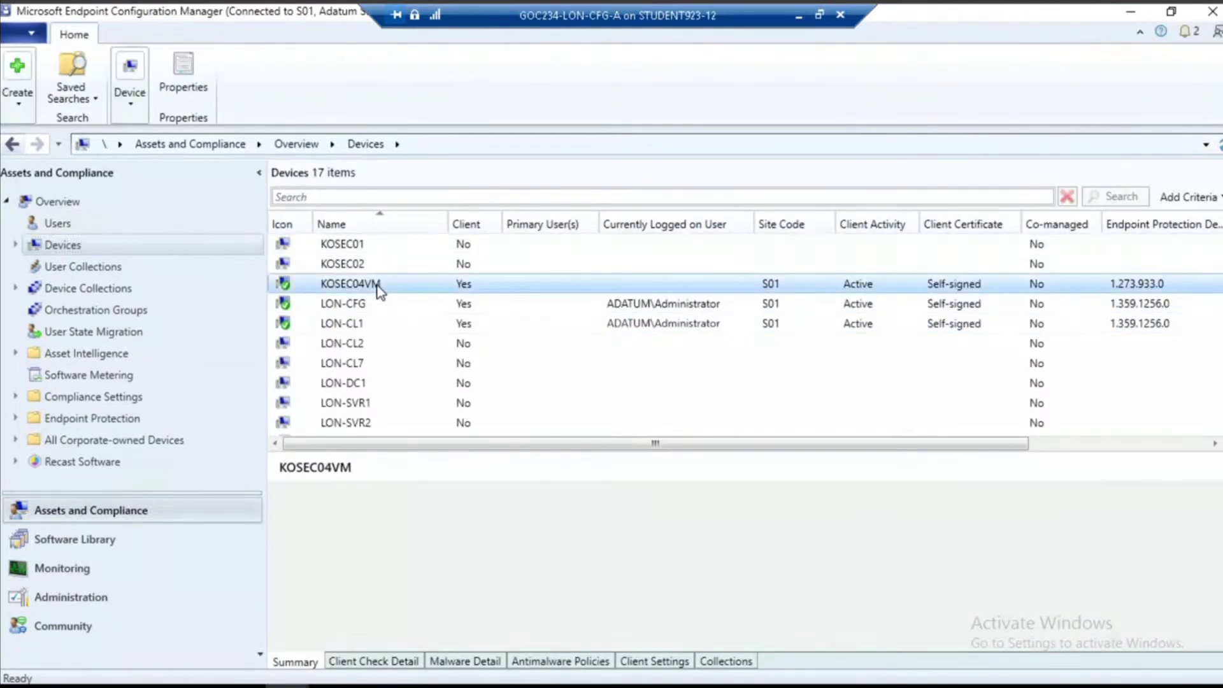
mouse_move(458, 676)
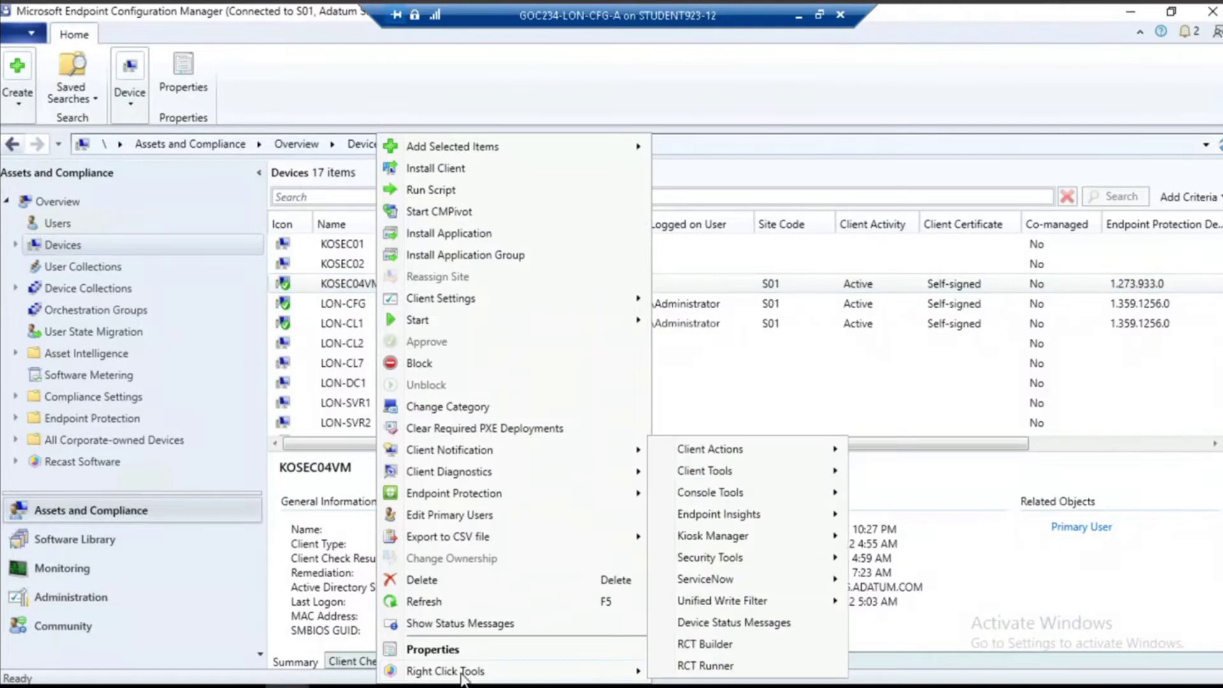
mouse_move(721, 452)
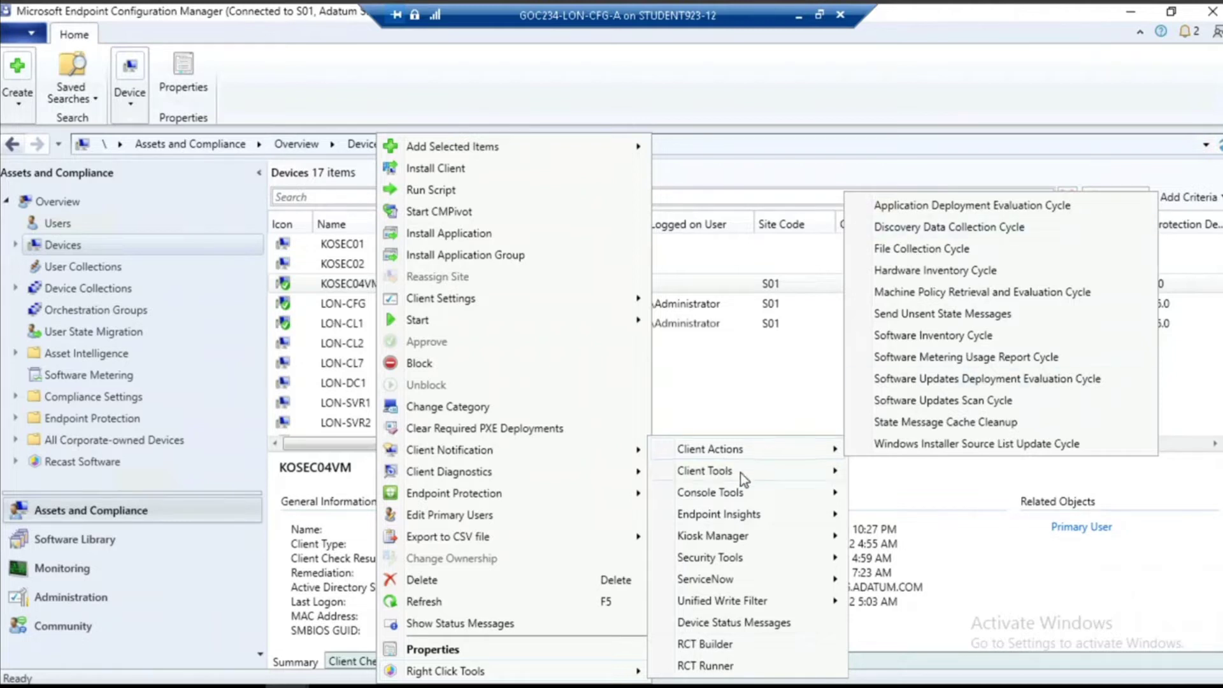
mouse_move(741, 474)
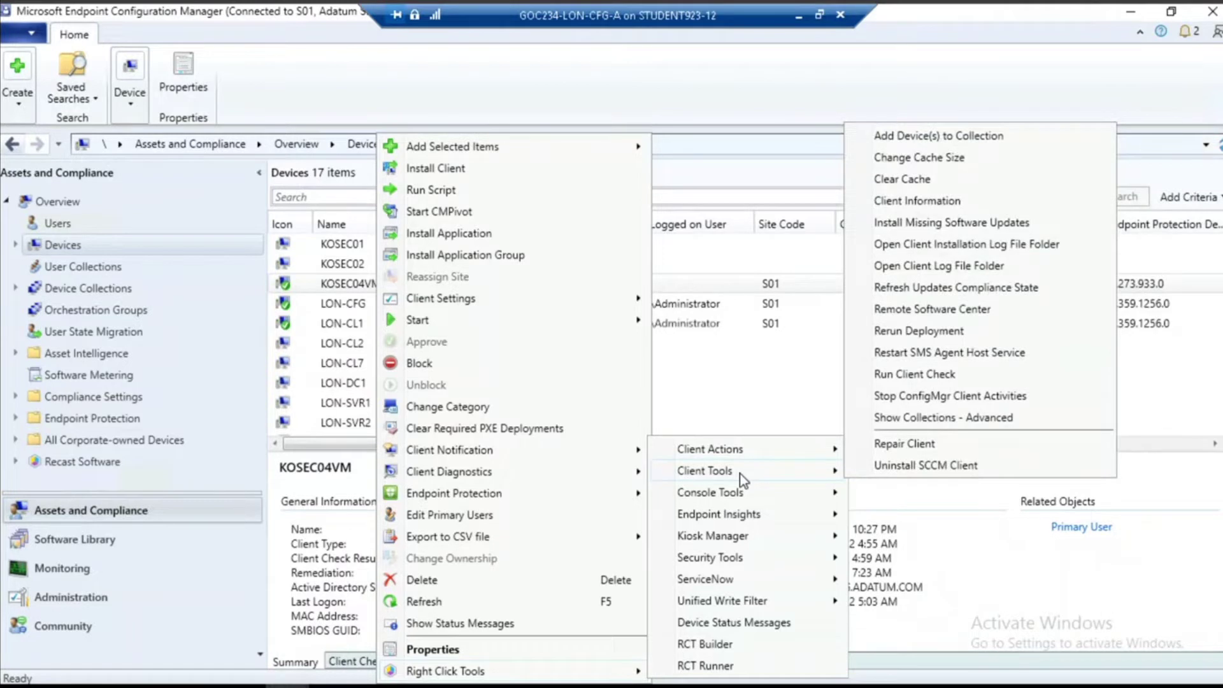
mouse_move(743, 516)
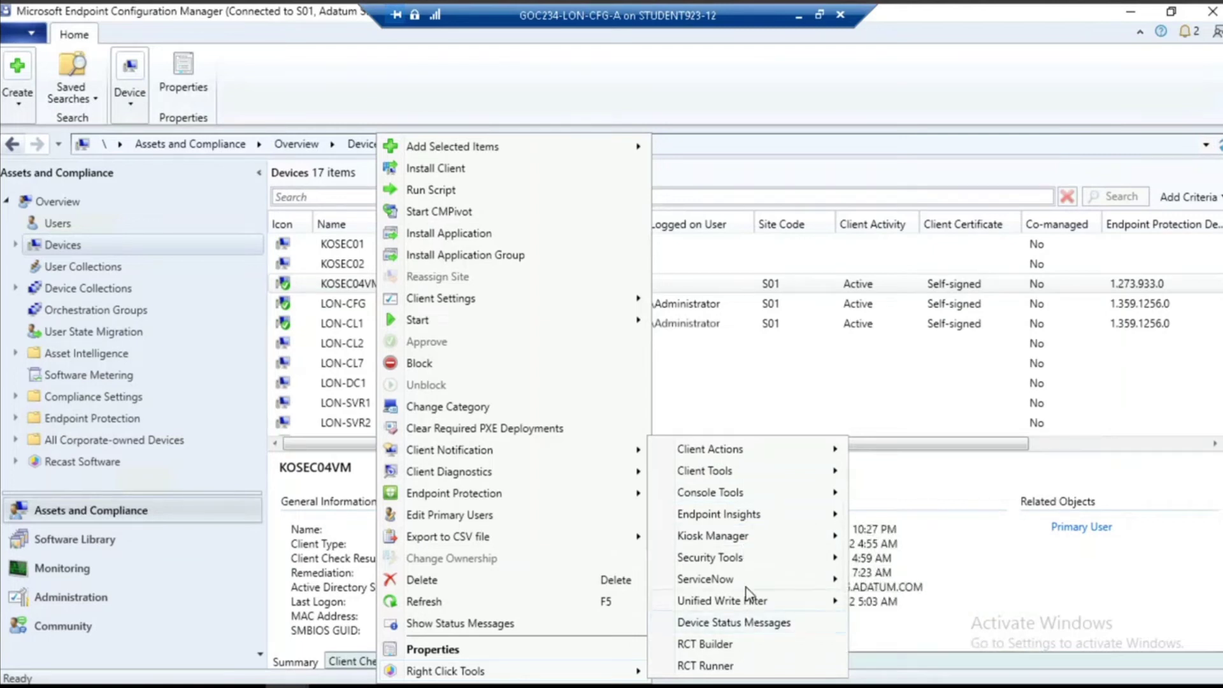
mouse_move(745, 561)
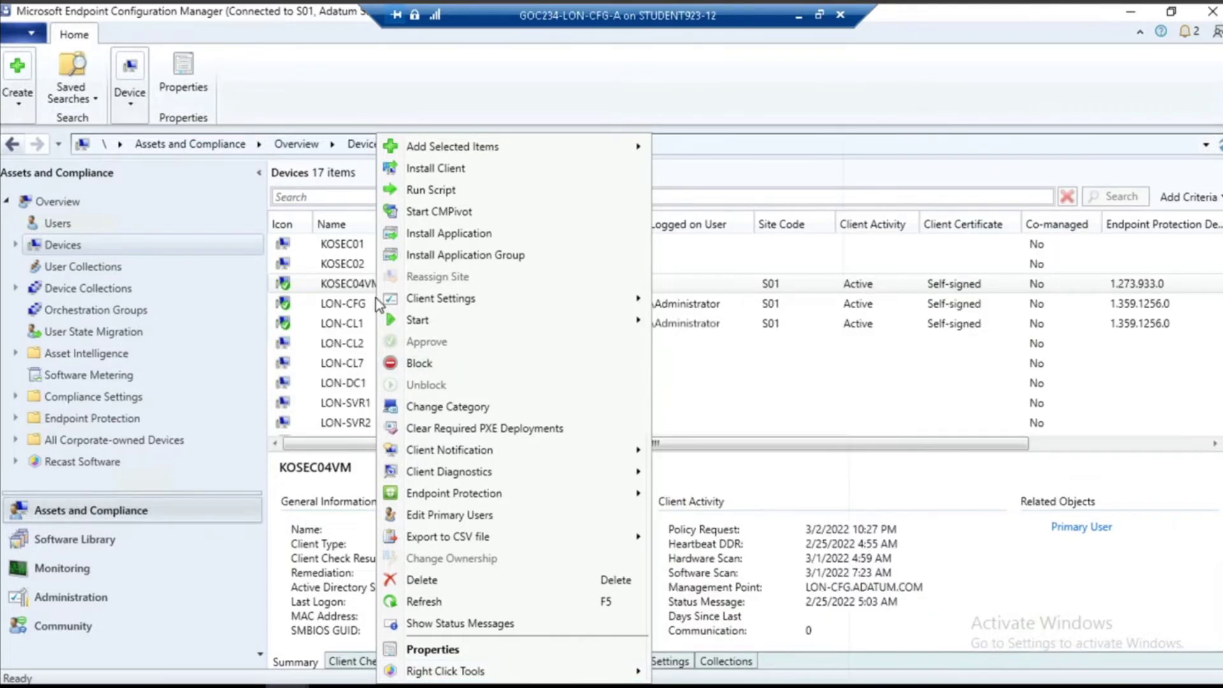
left_click(87, 540)
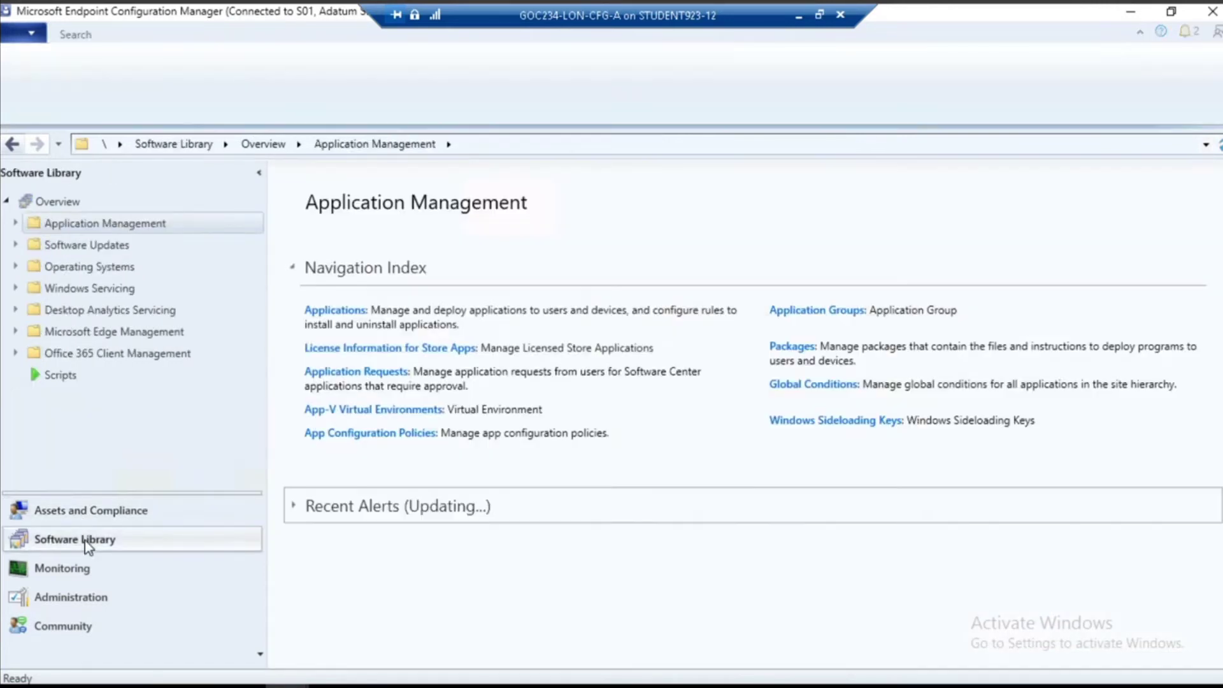
- Confirm the Application Groups site feature is On, then return to the Application Management overview
left_click(75, 599)
left_click(62, 246)
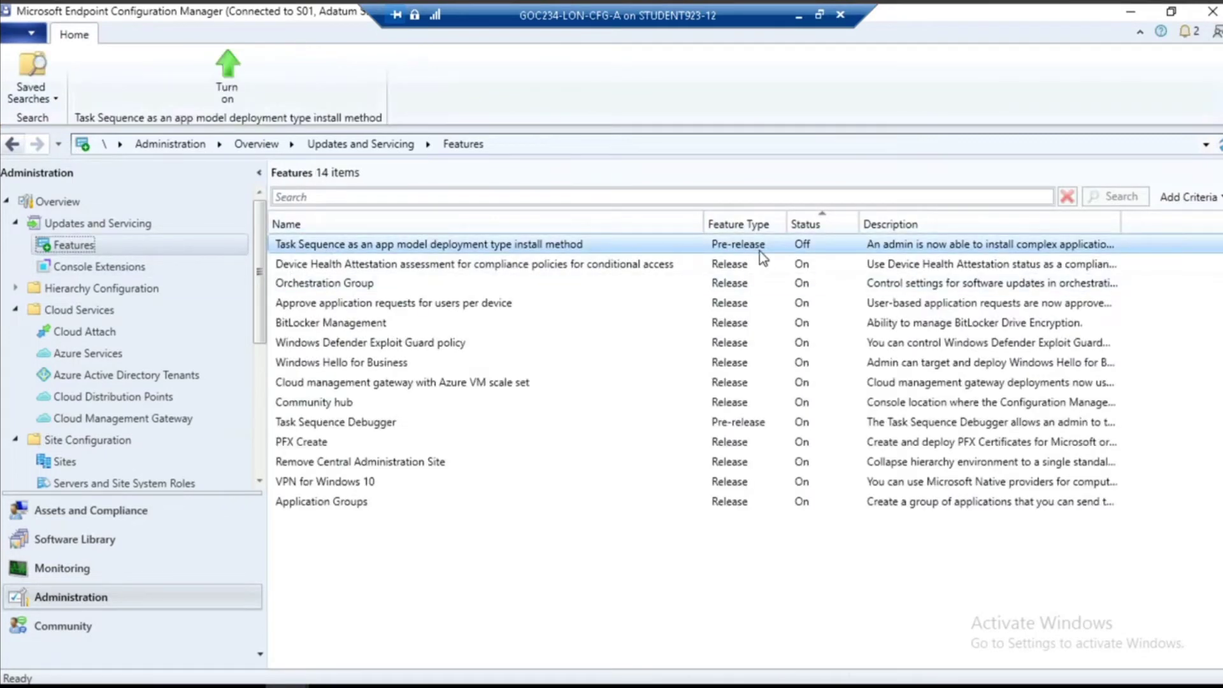
left_click(344, 502)
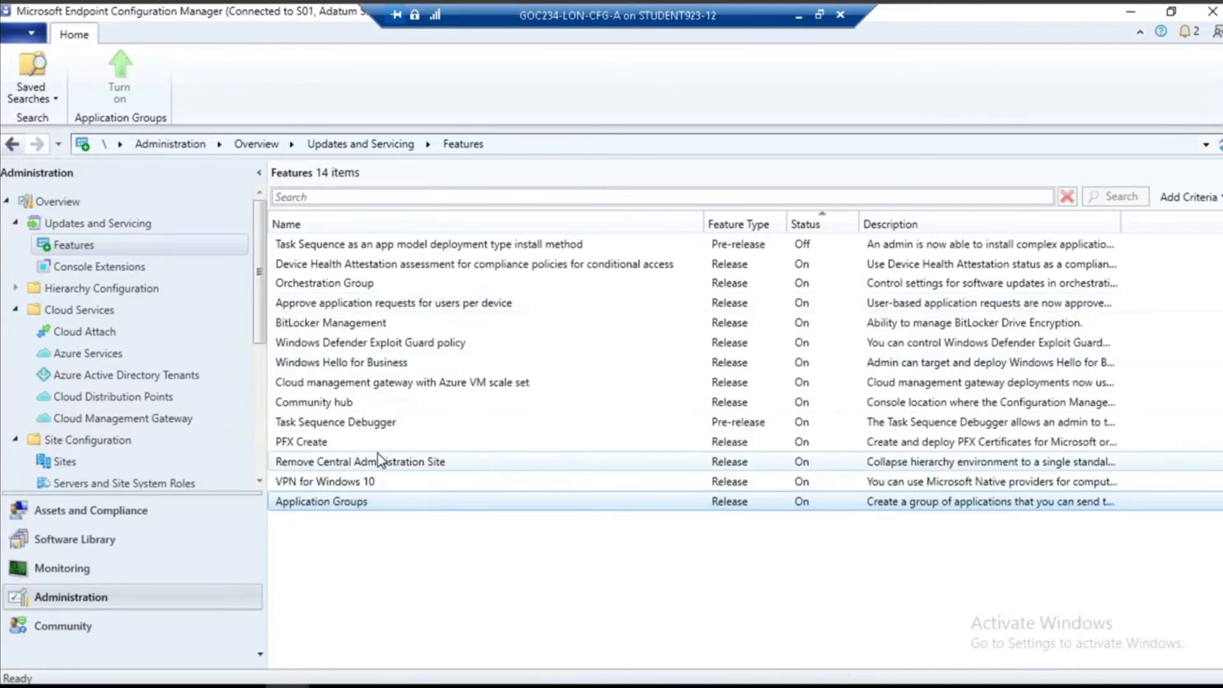
left_click(106, 545)
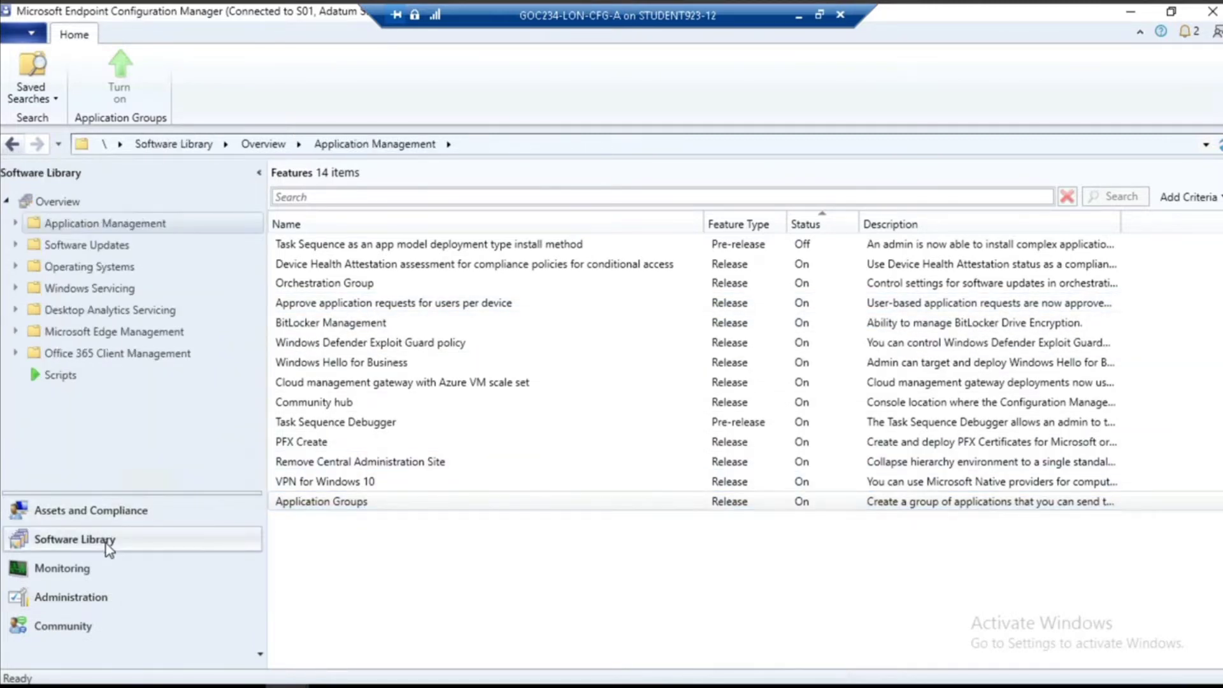
- Show the Application Groups list containing only Pravnici and bring up its context options
left_click(18, 225)
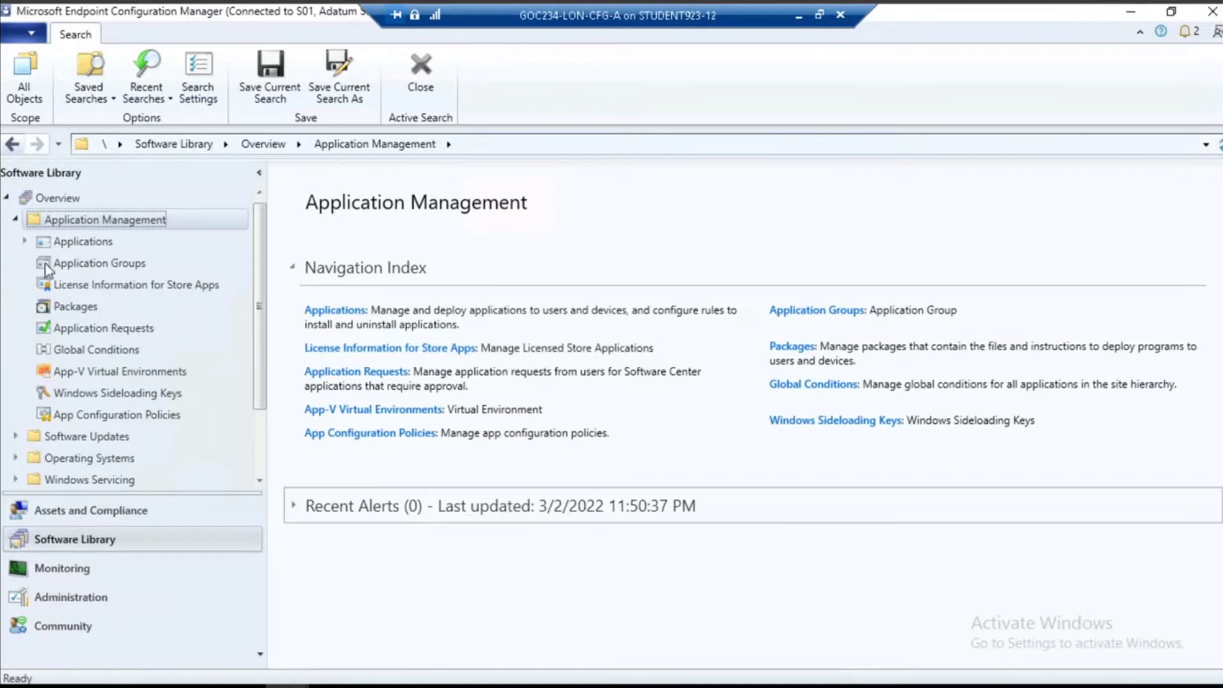
left_click(74, 242)
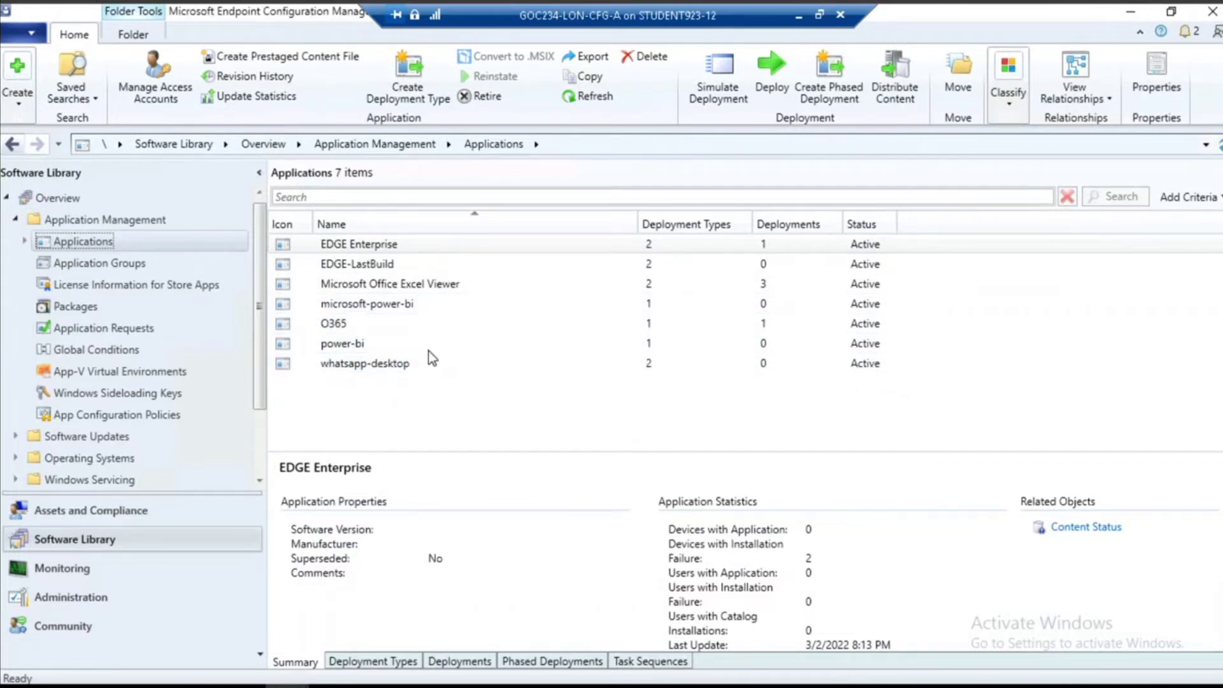
left_click(131, 268)
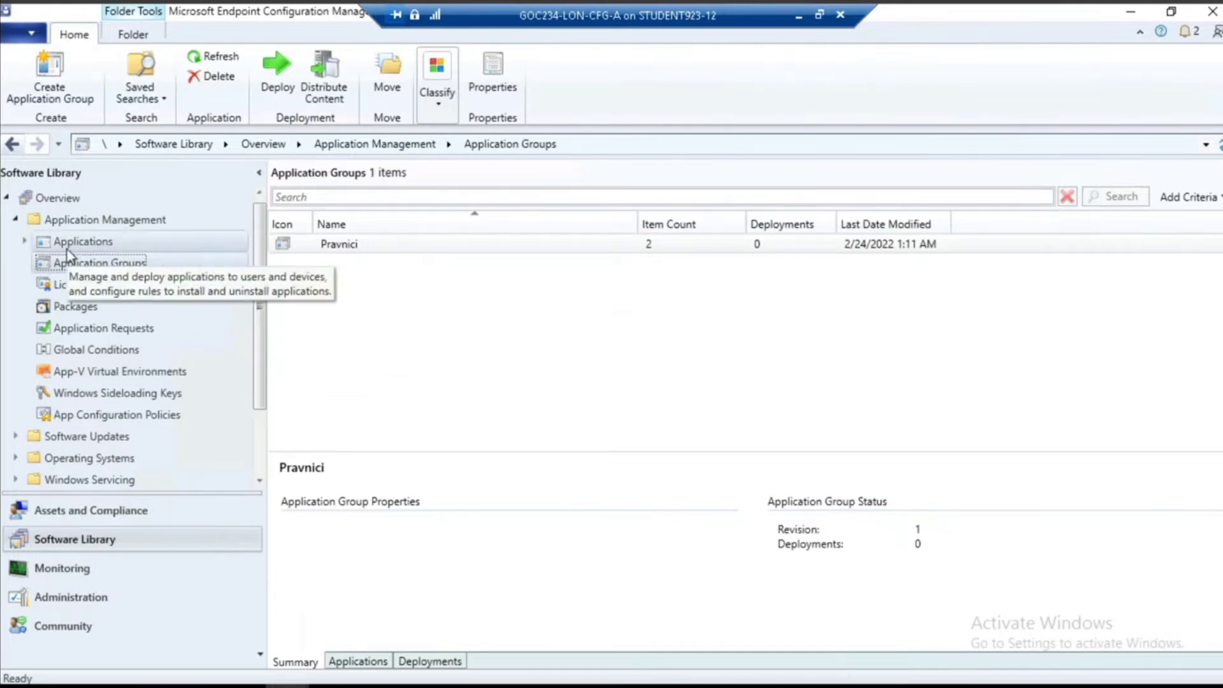
right_click(121, 271)
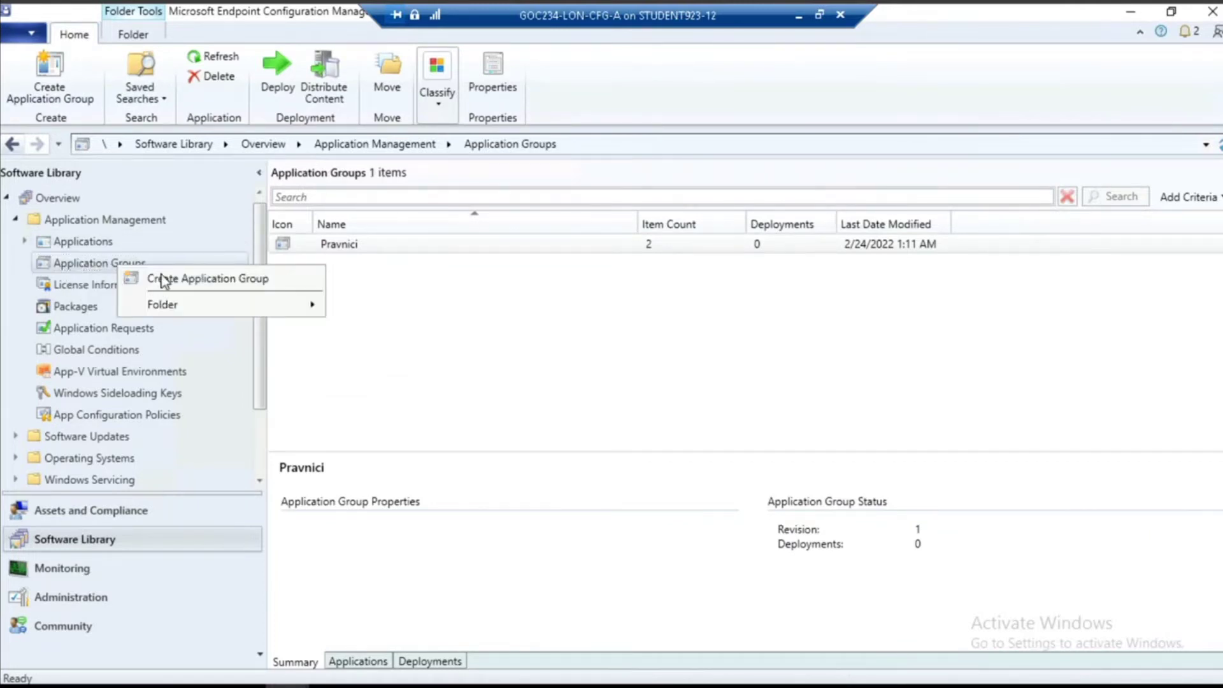
- Name the new application group Browsers and assign it a new Browsers administrative category
left_click(216, 278)
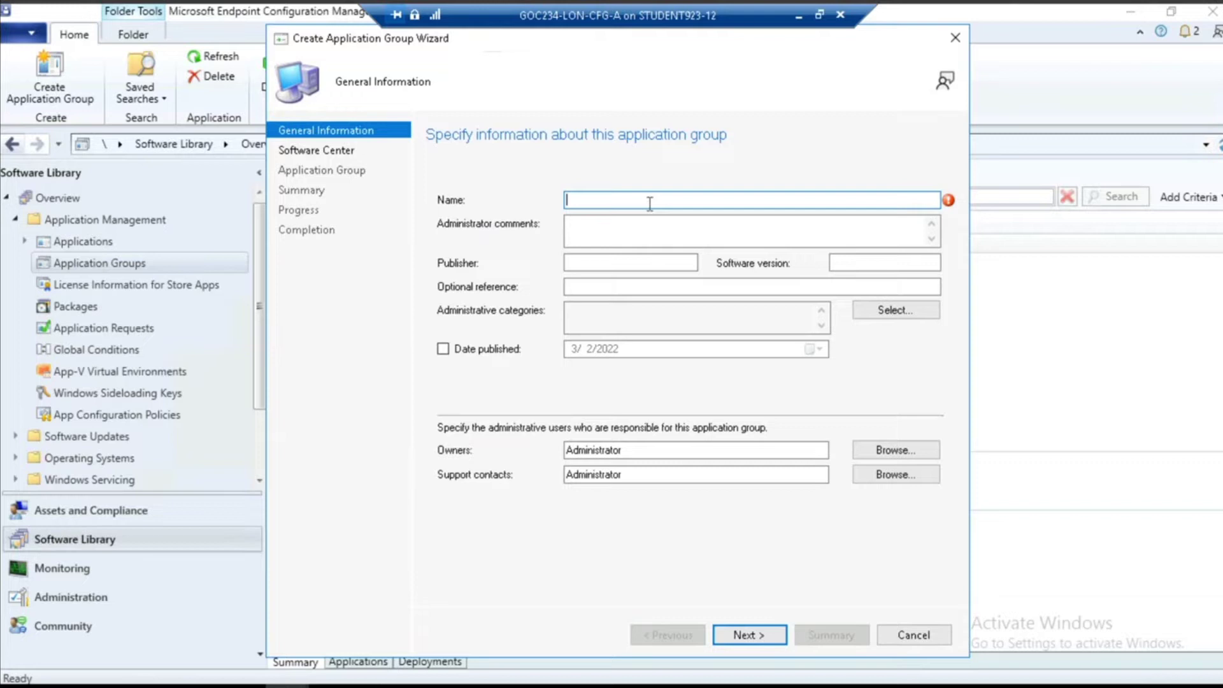
type("Browsers")
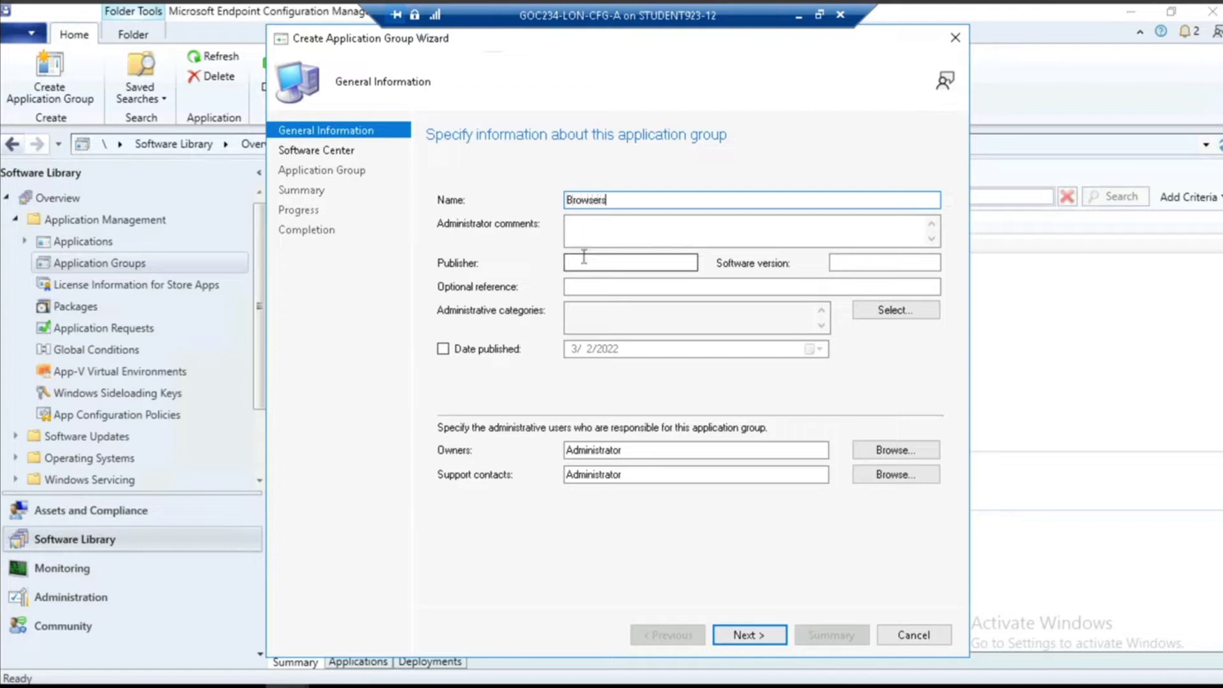
left_click(879, 324)
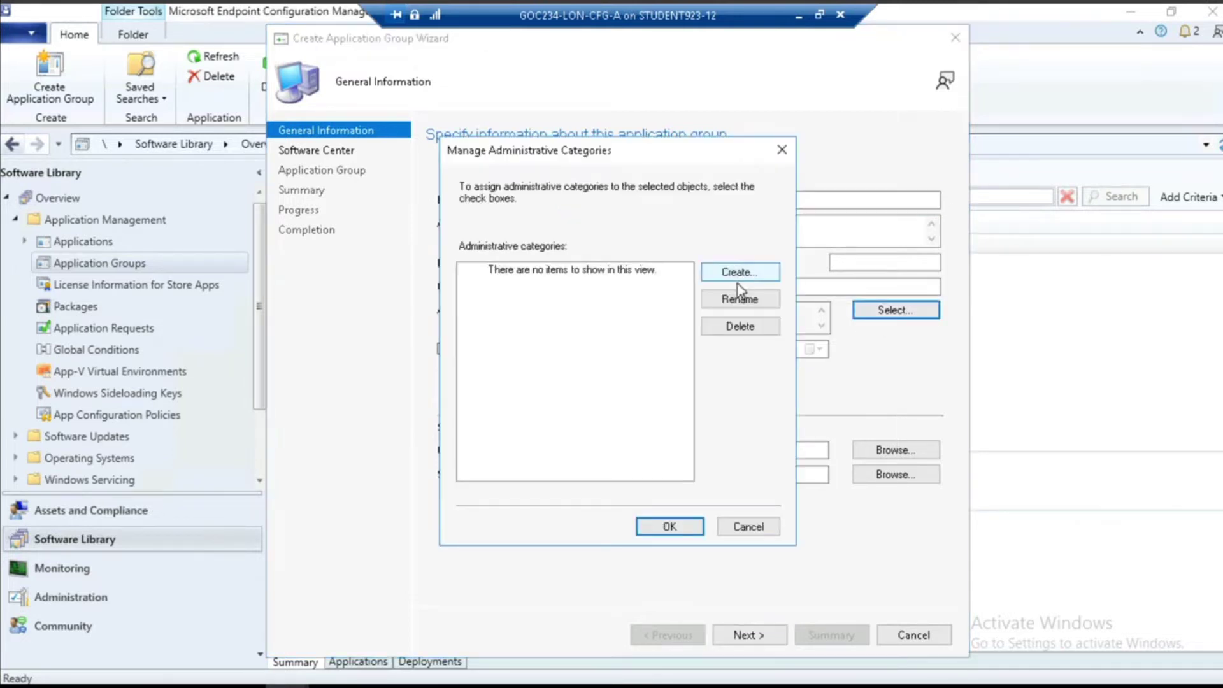
left_click(736, 273)
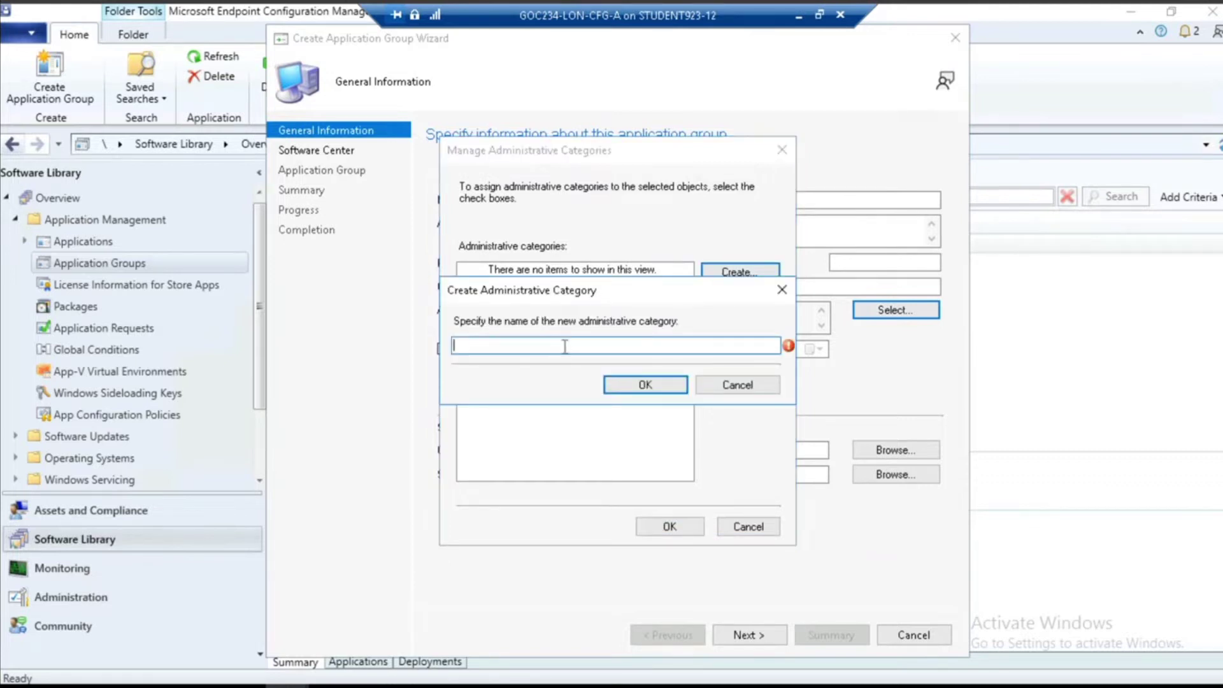
type("Browsers")
left_click(646, 385)
left_click(663, 527)
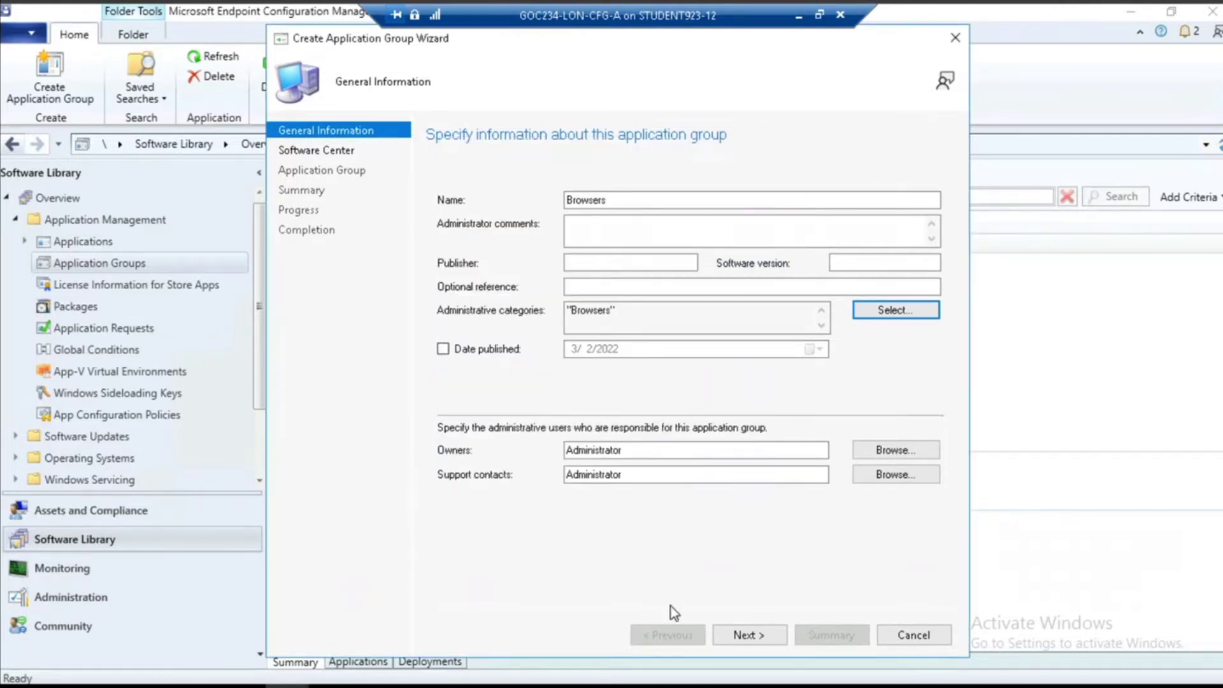
- Pass the Software Center entry settings, leaving display languages unchanged, and list applications to include
left_click(748, 635)
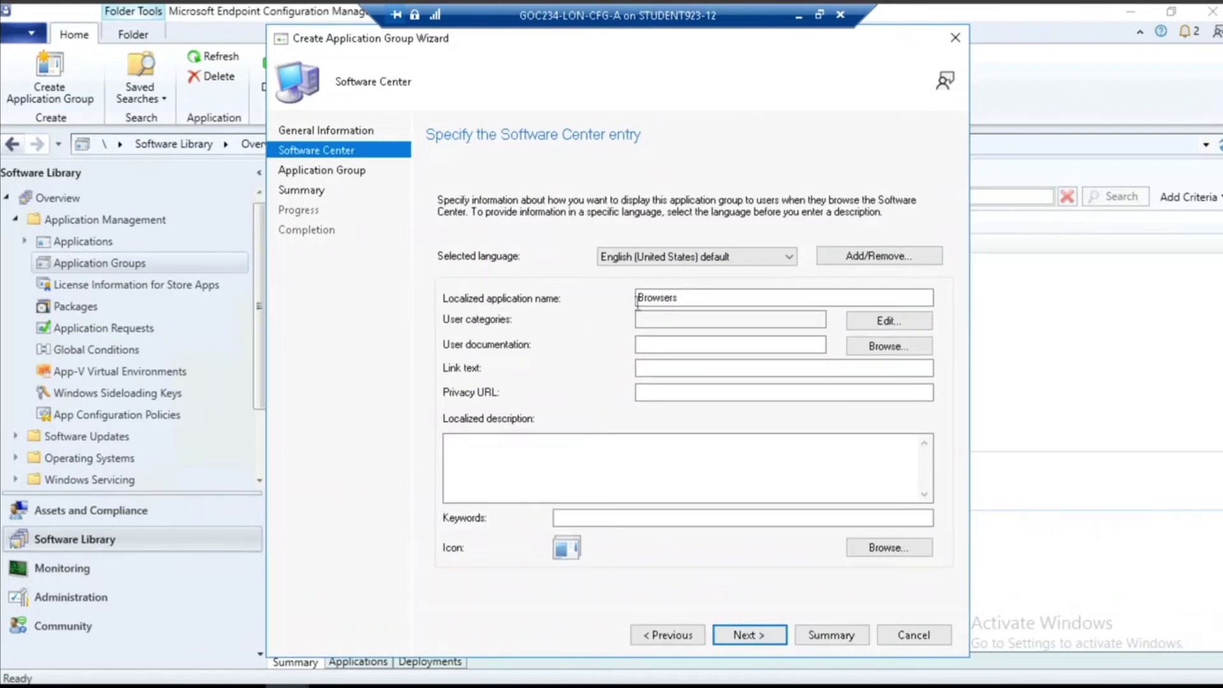
left_click(585, 518)
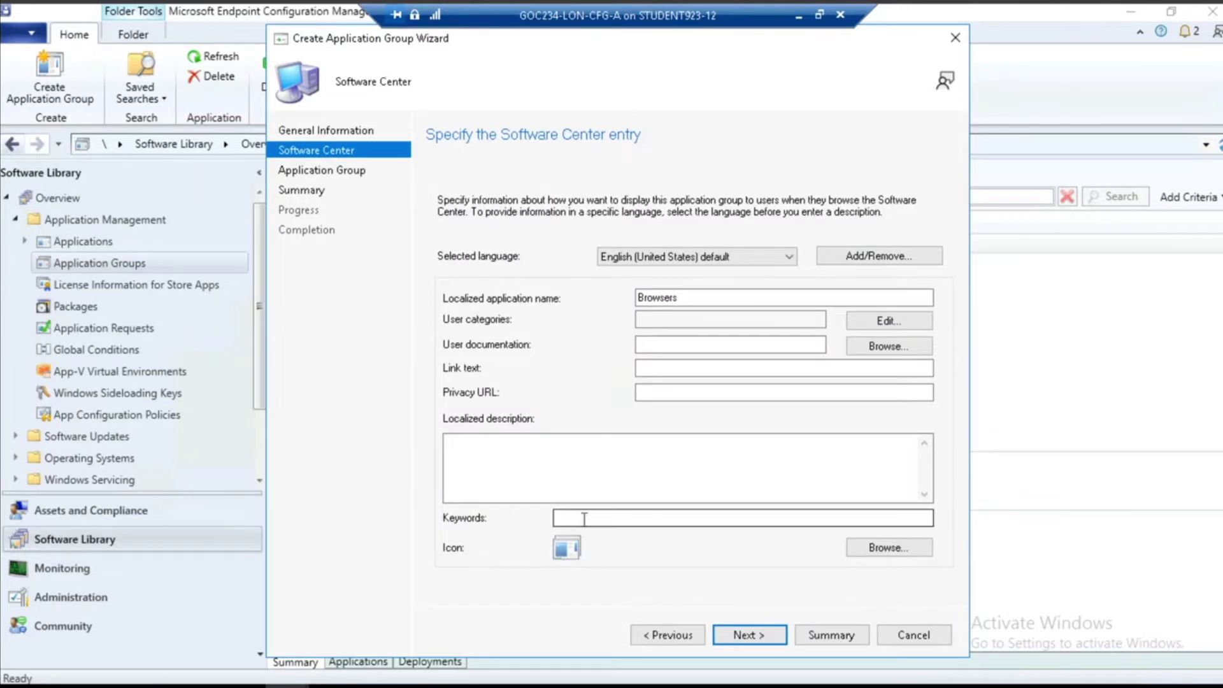
left_click(667, 260)
left_click(666, 260)
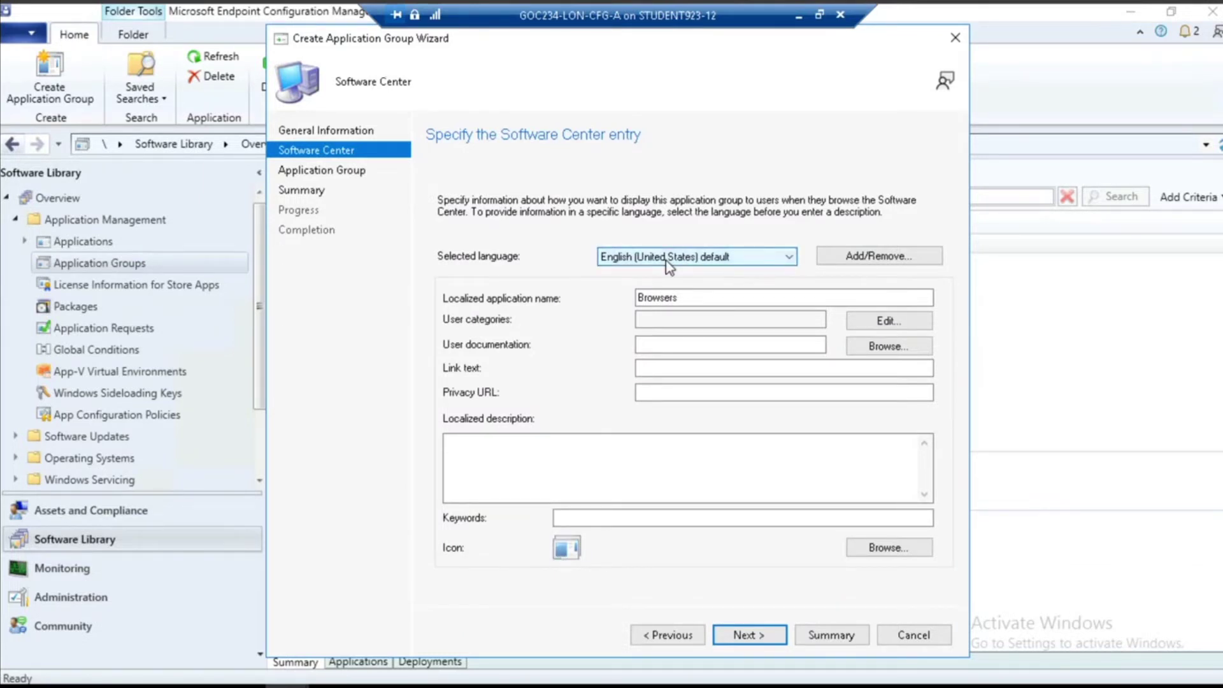
left_click(750, 633)
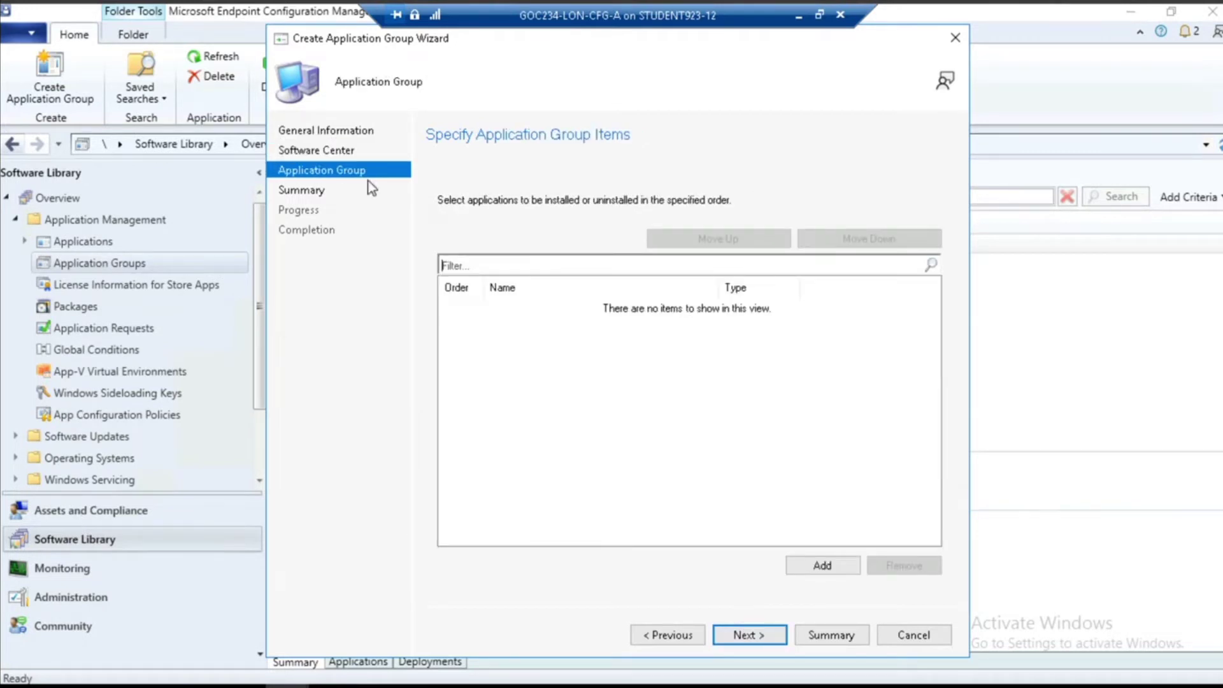
left_click(815, 566)
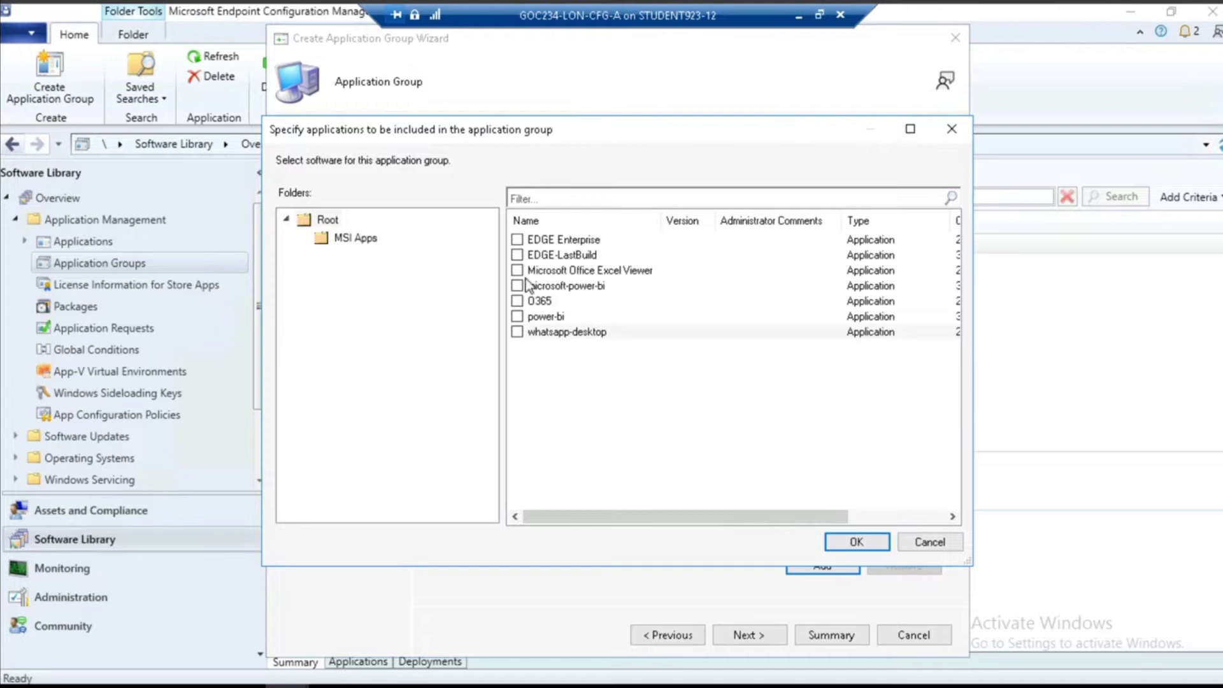
- Add EDGE Enterprise and Microsoft Office Excel Viewer from Root to the application group
left_click(349, 238)
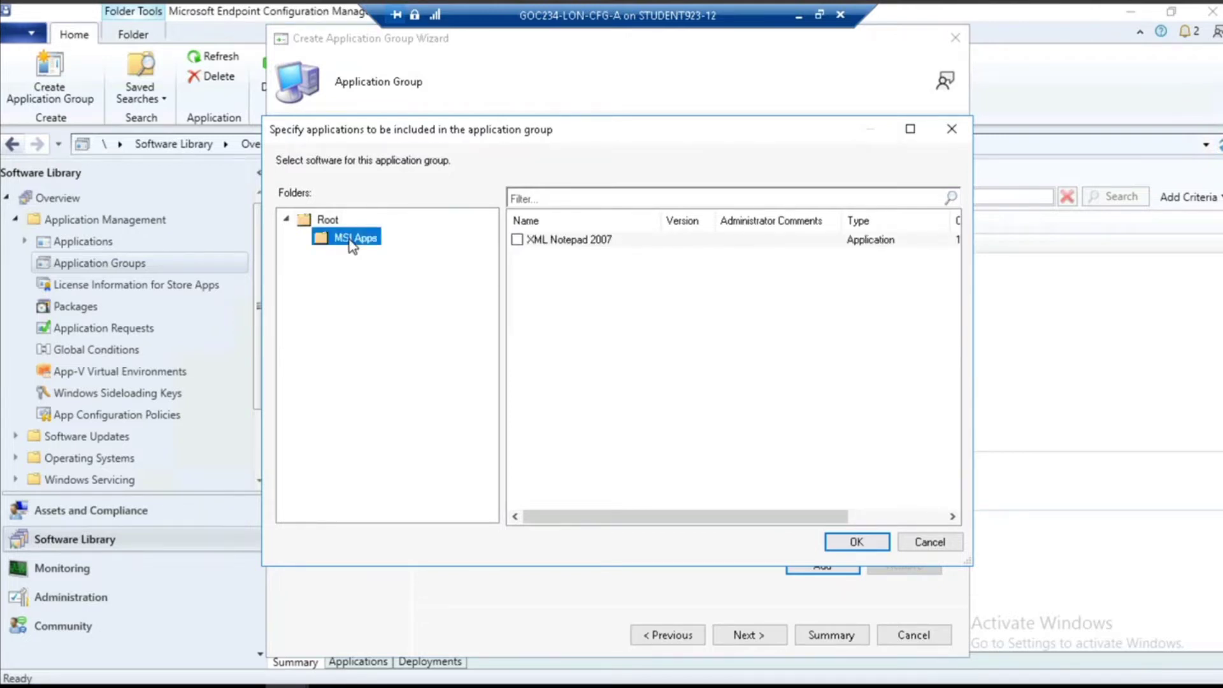
left_click(332, 220)
left_click(516, 239)
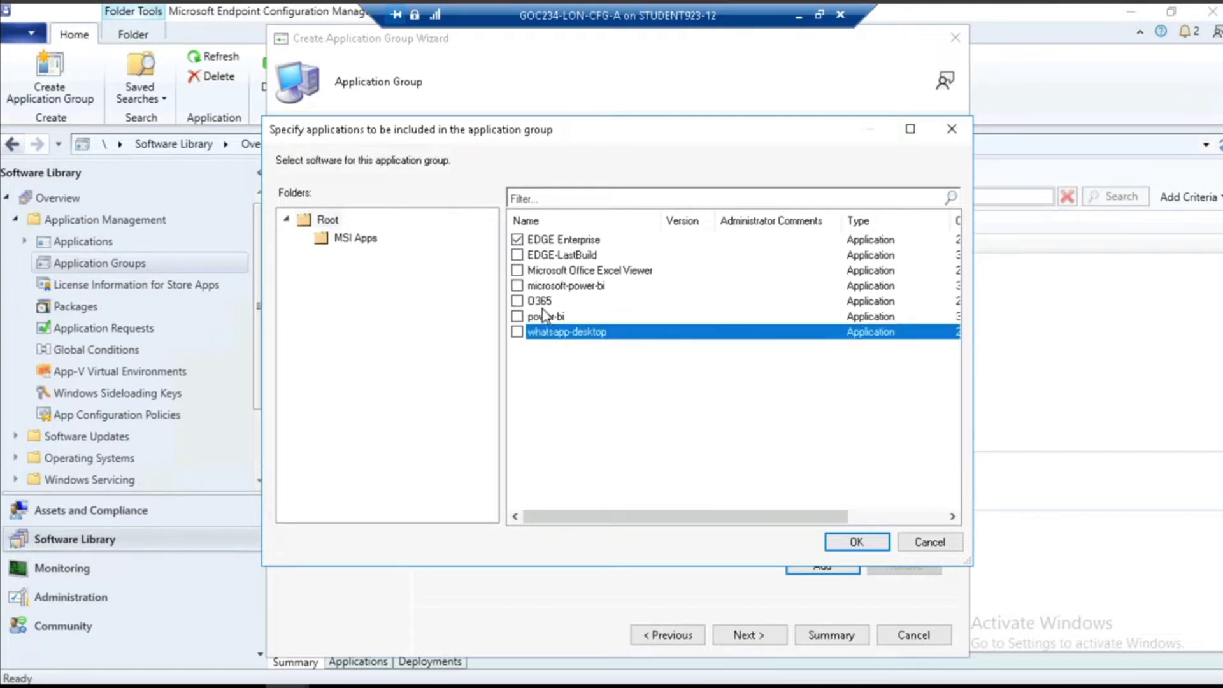
left_click(517, 270)
left_click(855, 542)
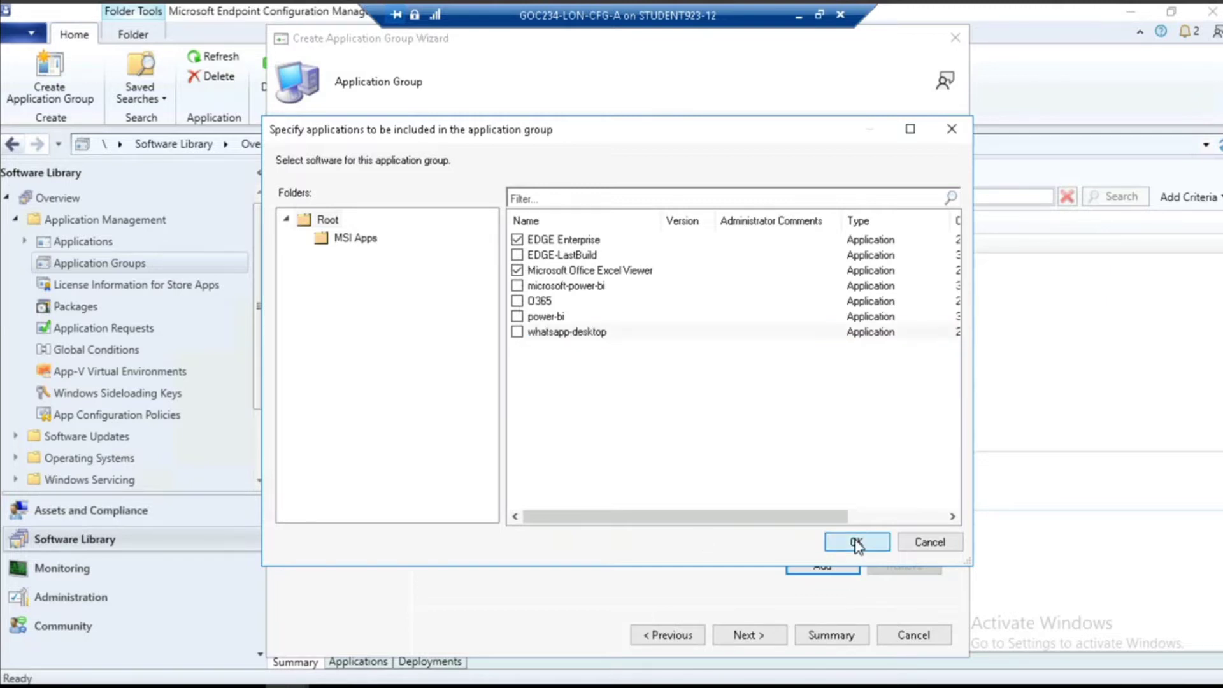
left_click(659, 637)
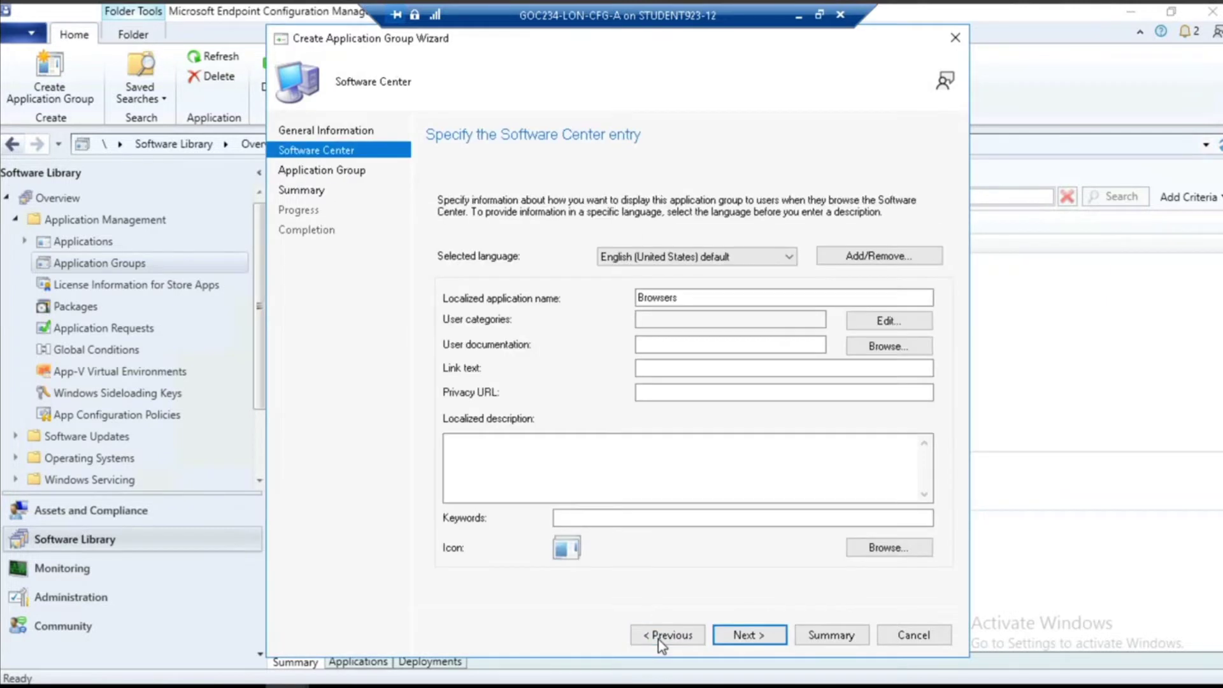
- Name the group 'Kancelarske Apps' and rename its Browsers category to 'Kancelar'
left_click(659, 637)
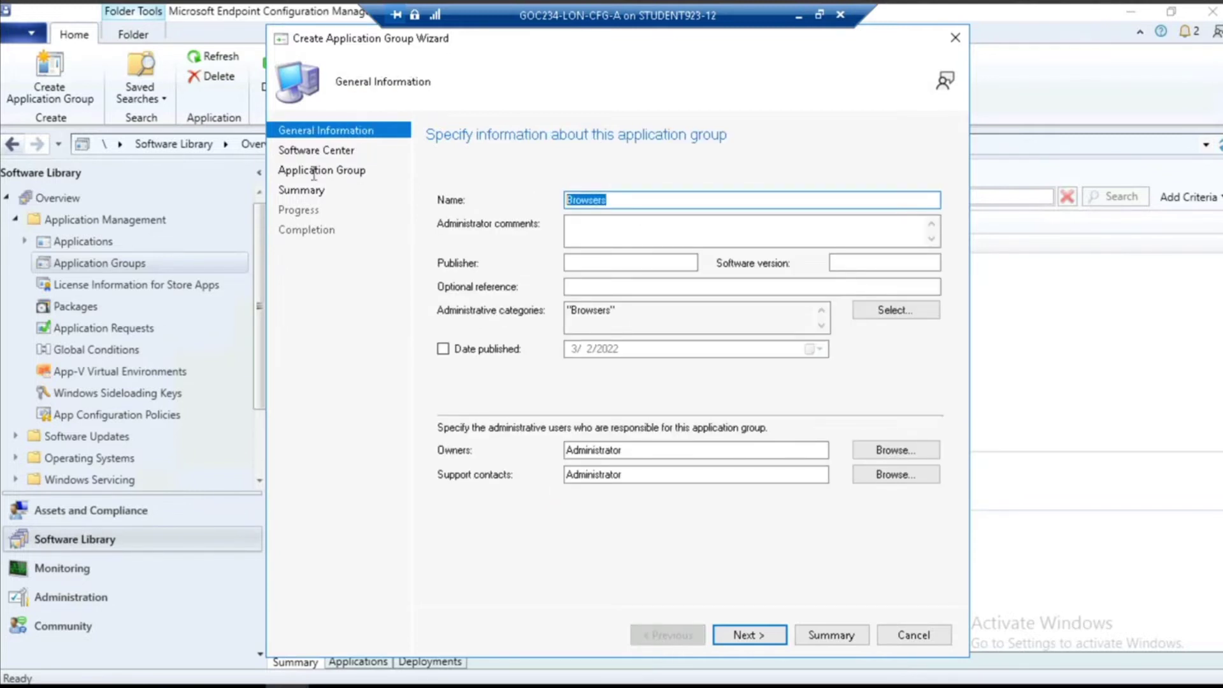
type("Kancelarske Apps")
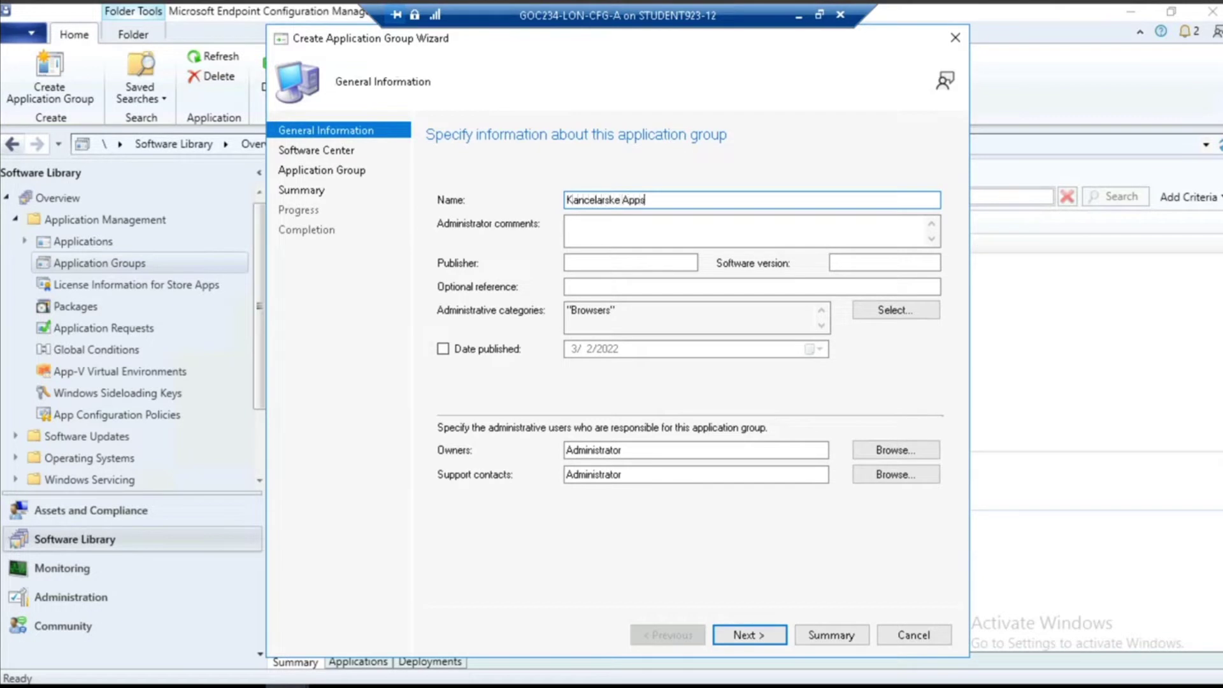
left_click(912, 309)
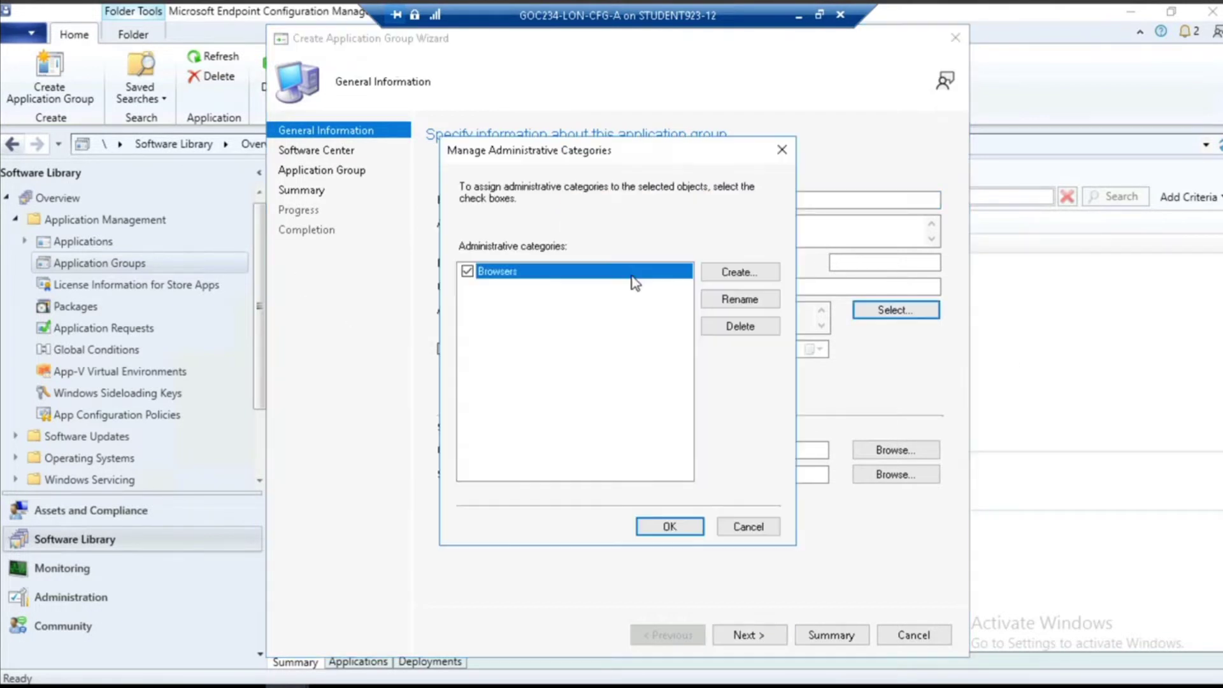
left_click(740, 299)
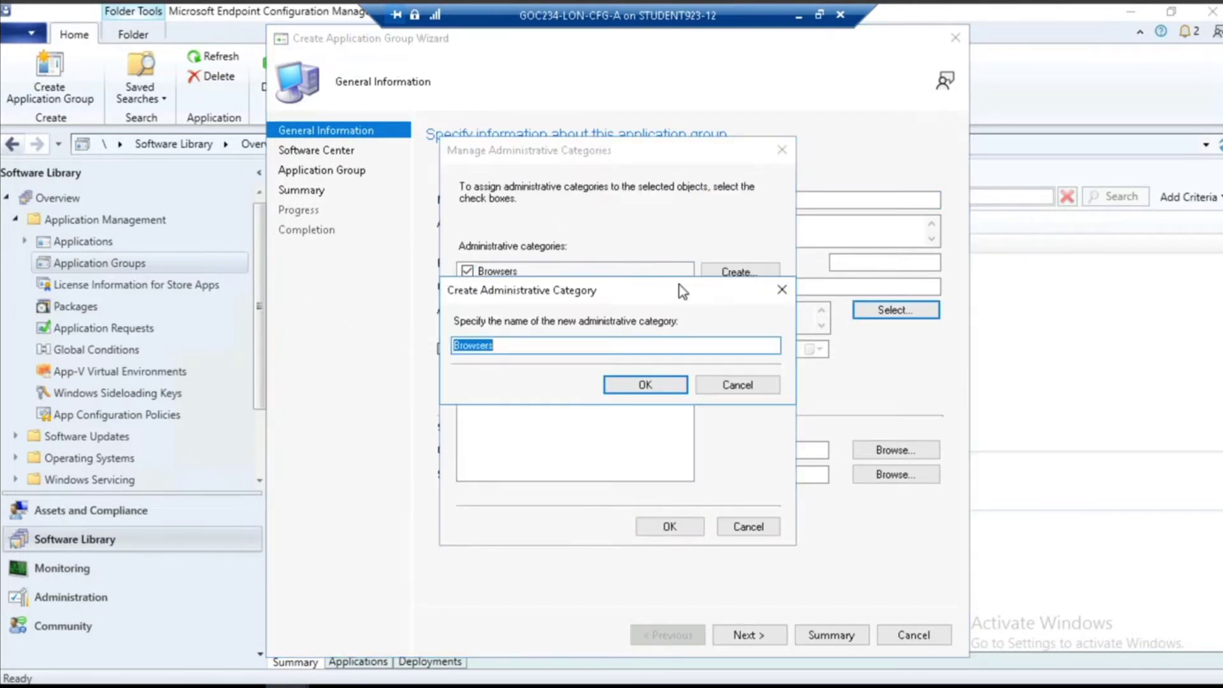
type("Kancelar")
left_click(641, 383)
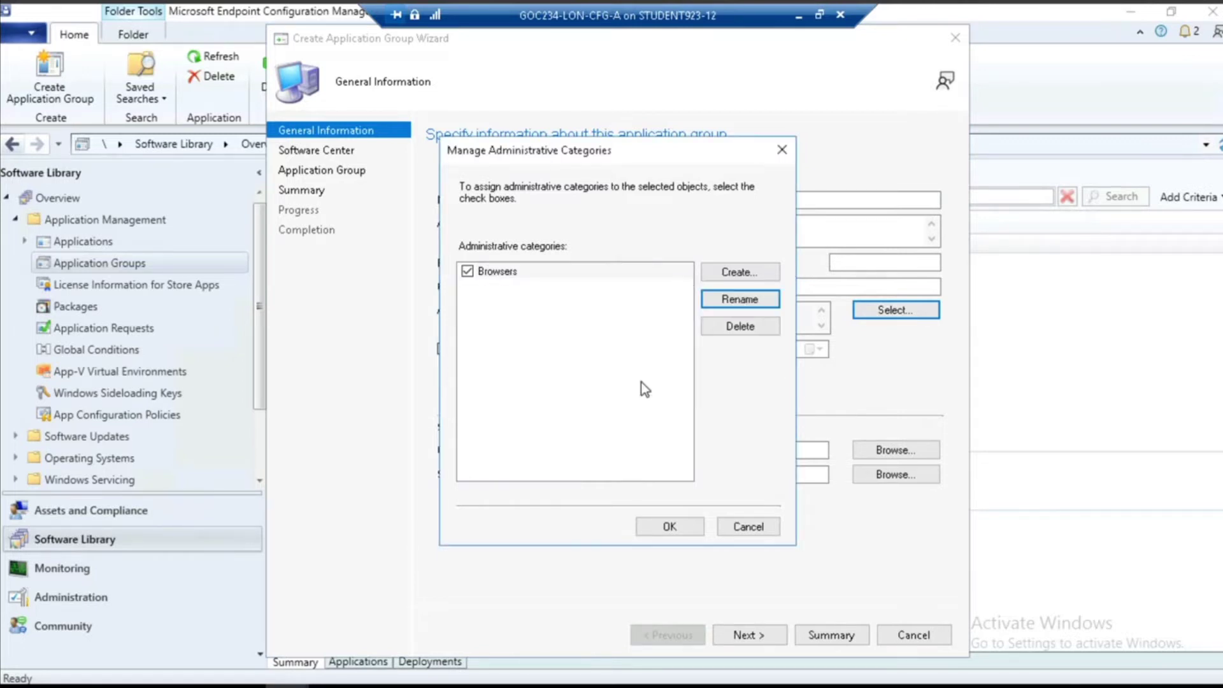
left_click(669, 526)
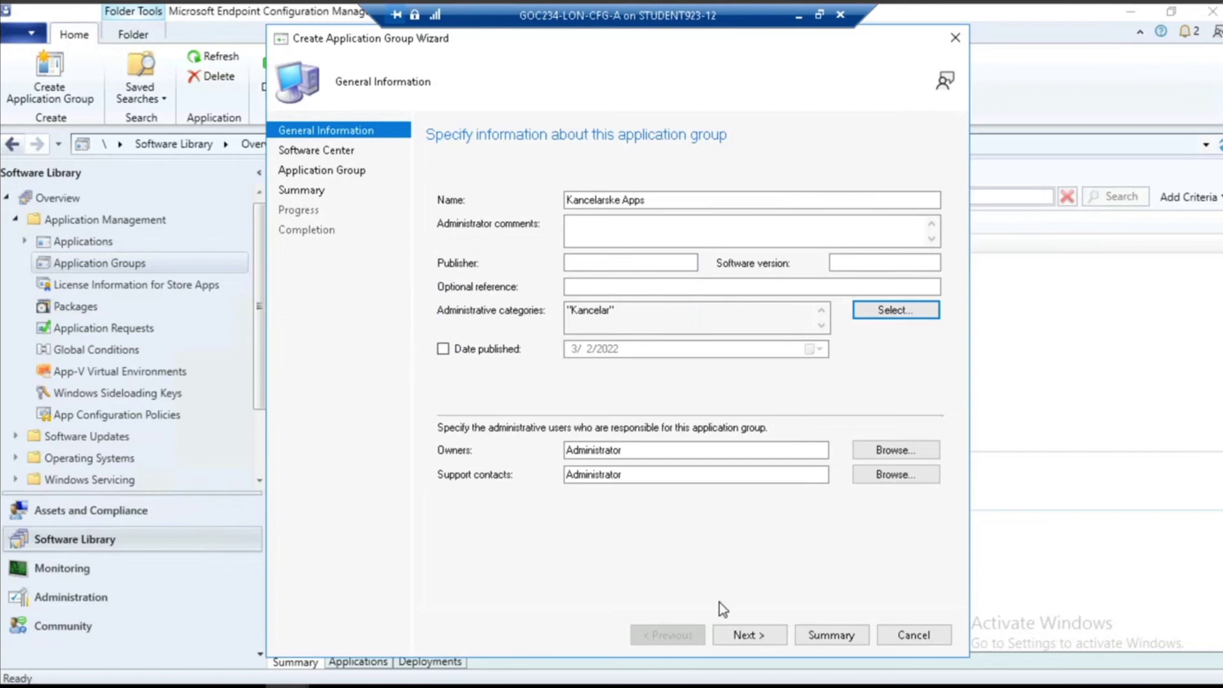
left_click(746, 634)
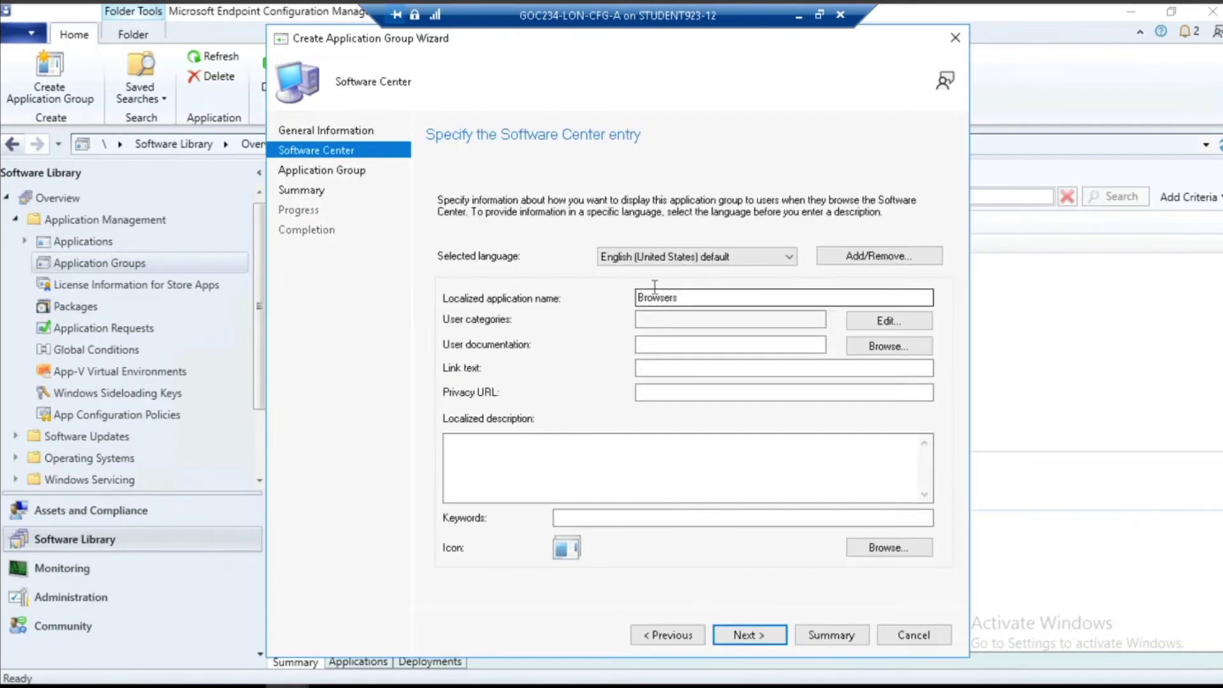
- Replace the Software Center name 'Browsers' with 'Kanc', then create the group and close the wizard
left_click_drag(679, 297, 416, 285)
type("Kancl")
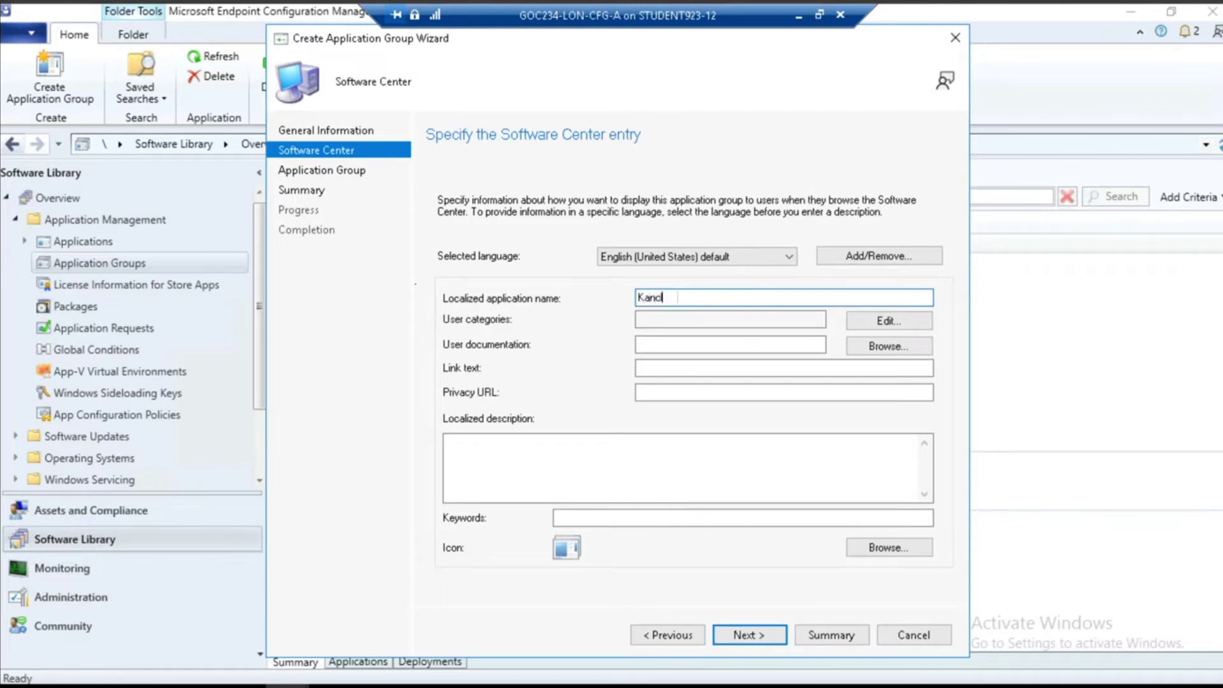
left_click(742, 635)
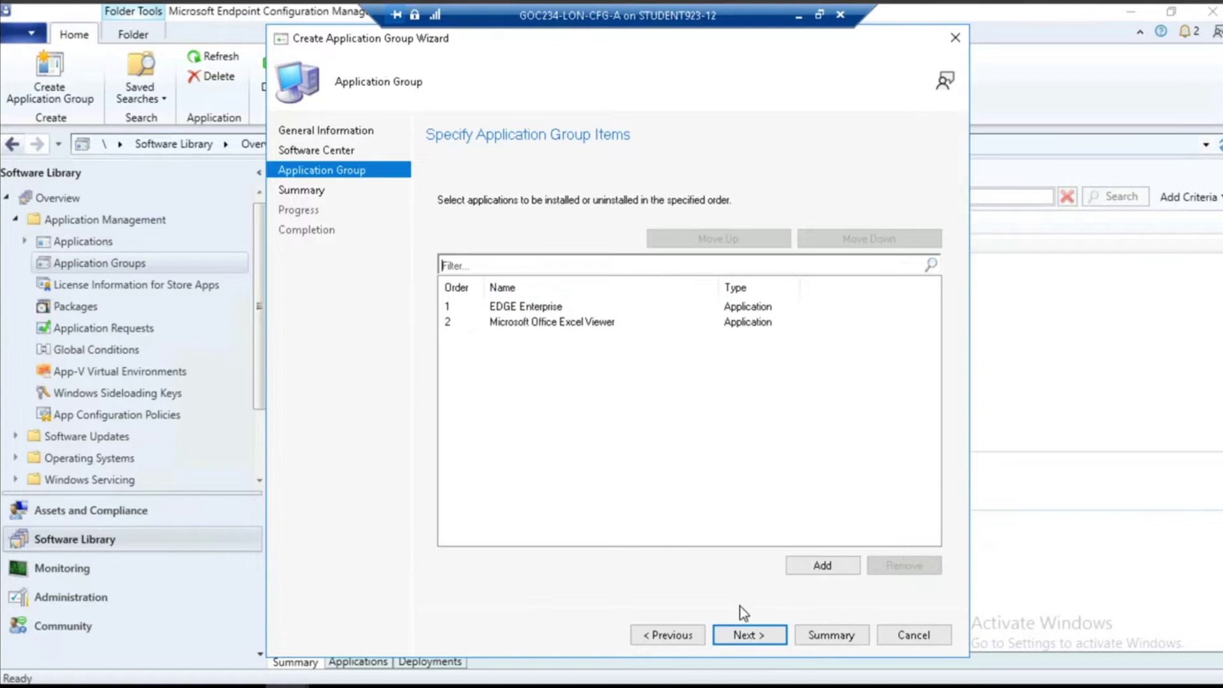
left_click(760, 633)
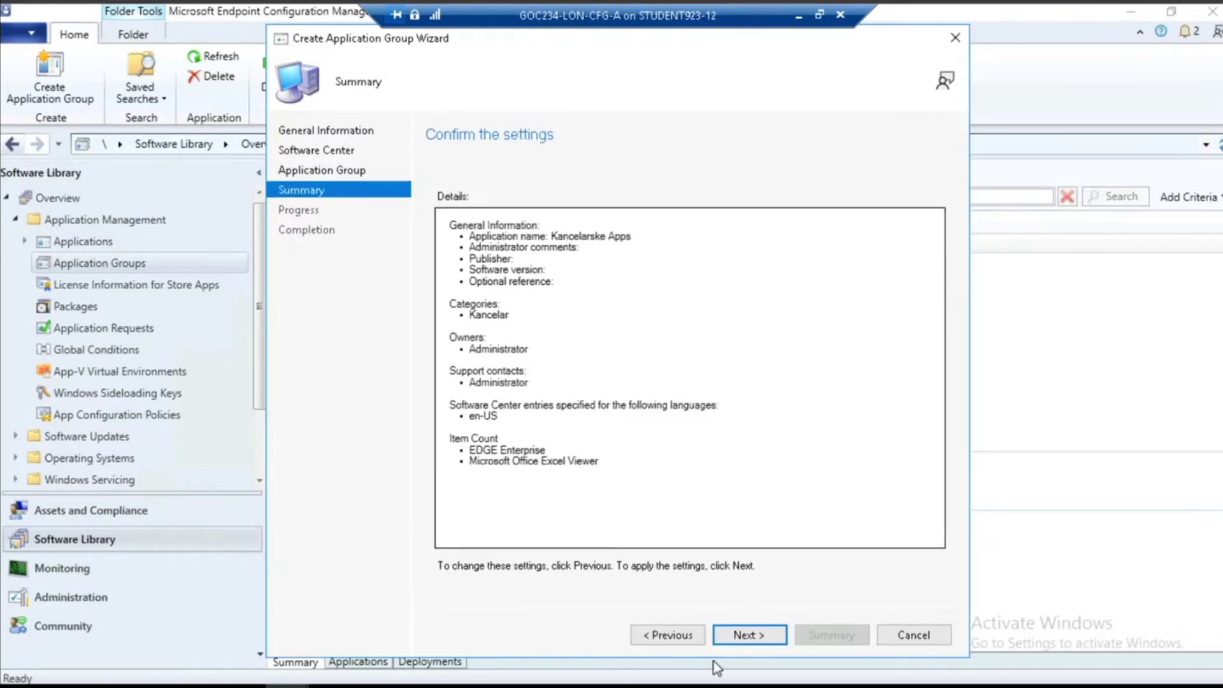
left_click(765, 639)
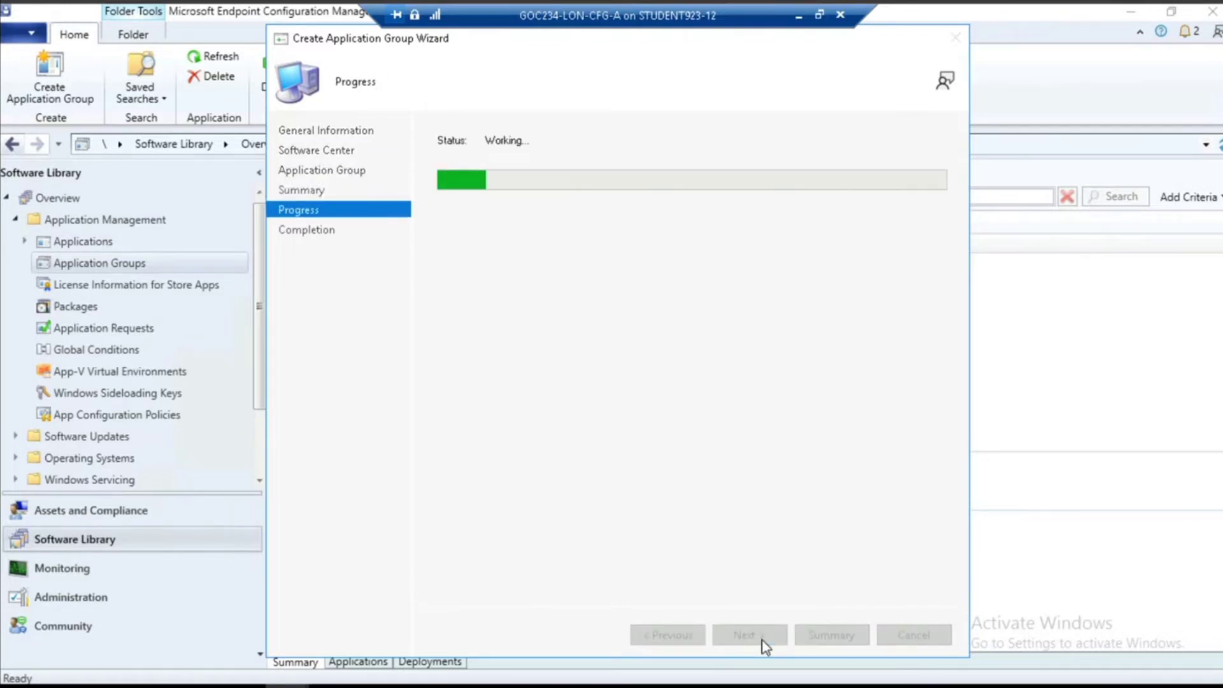
left_click(899, 632)
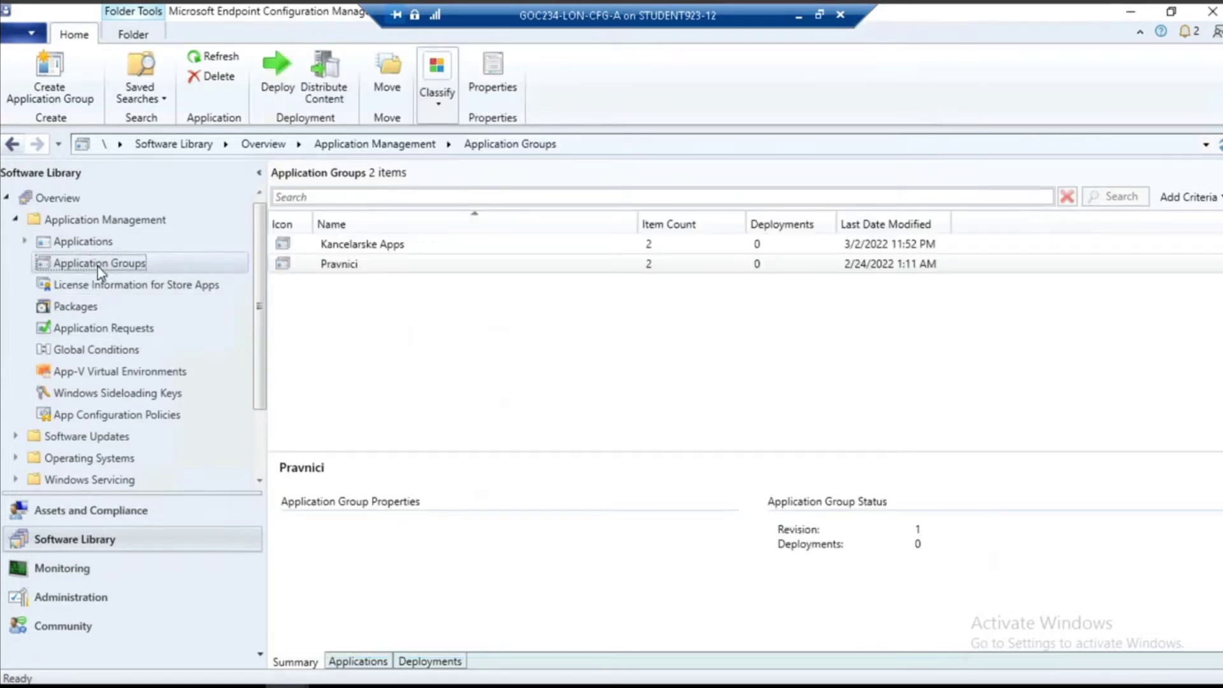
- Check that Kancelarske Apps holds two applications and has no deployments yet
left_click(342, 247)
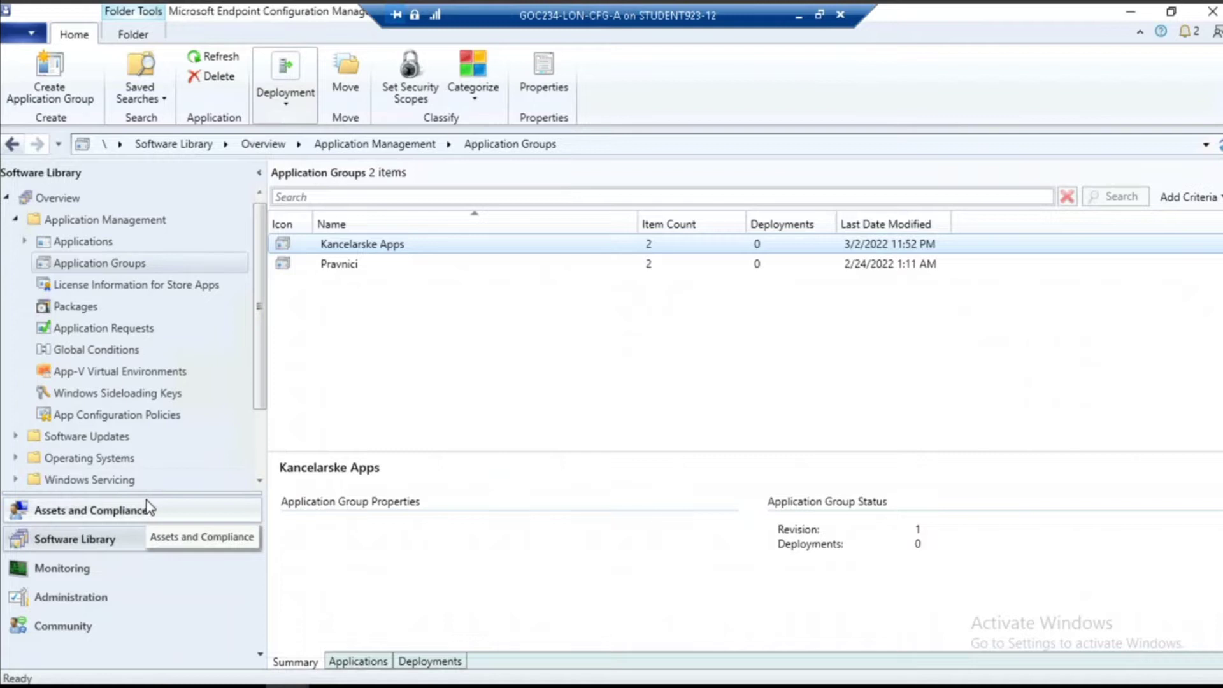
left_click(362, 664)
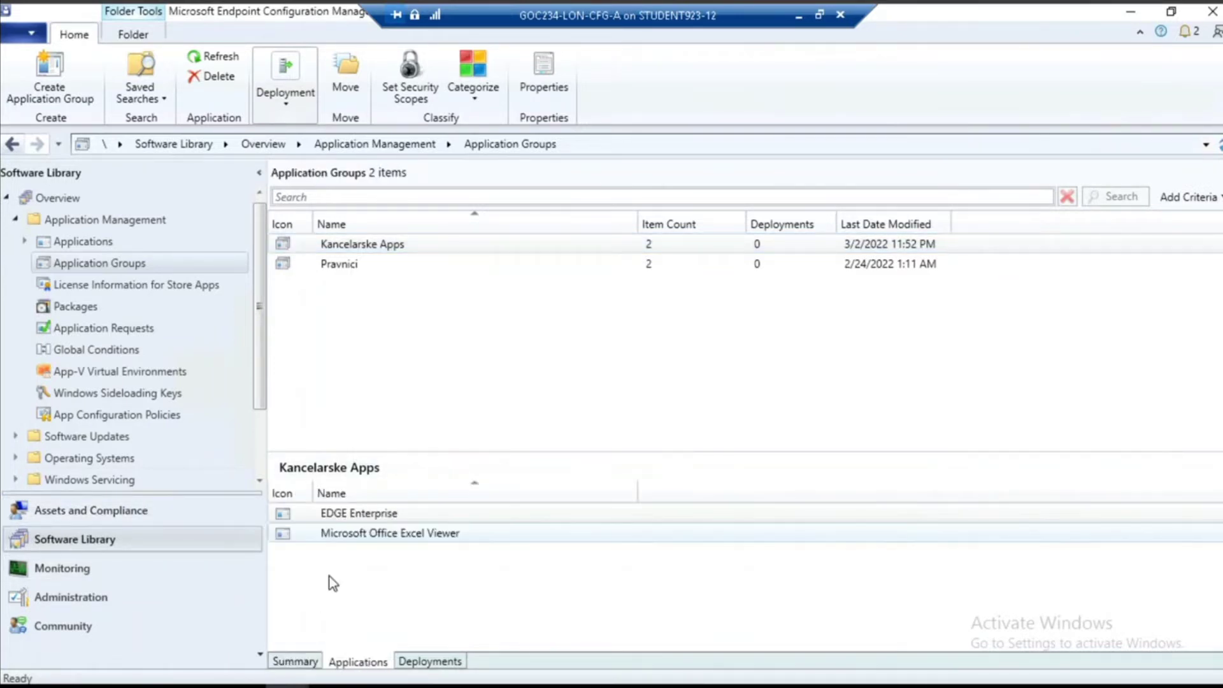
left_click(420, 663)
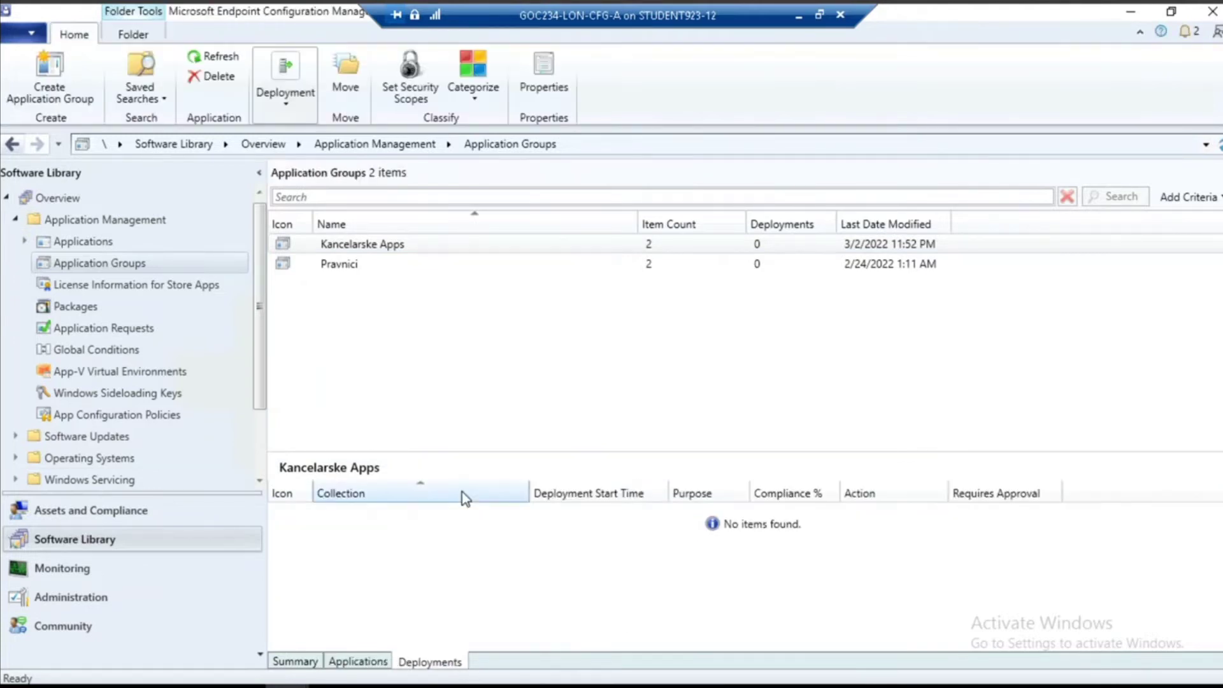
- Deploy the Kancelarske Apps group with All Users as the target collection
right_click(381, 240)
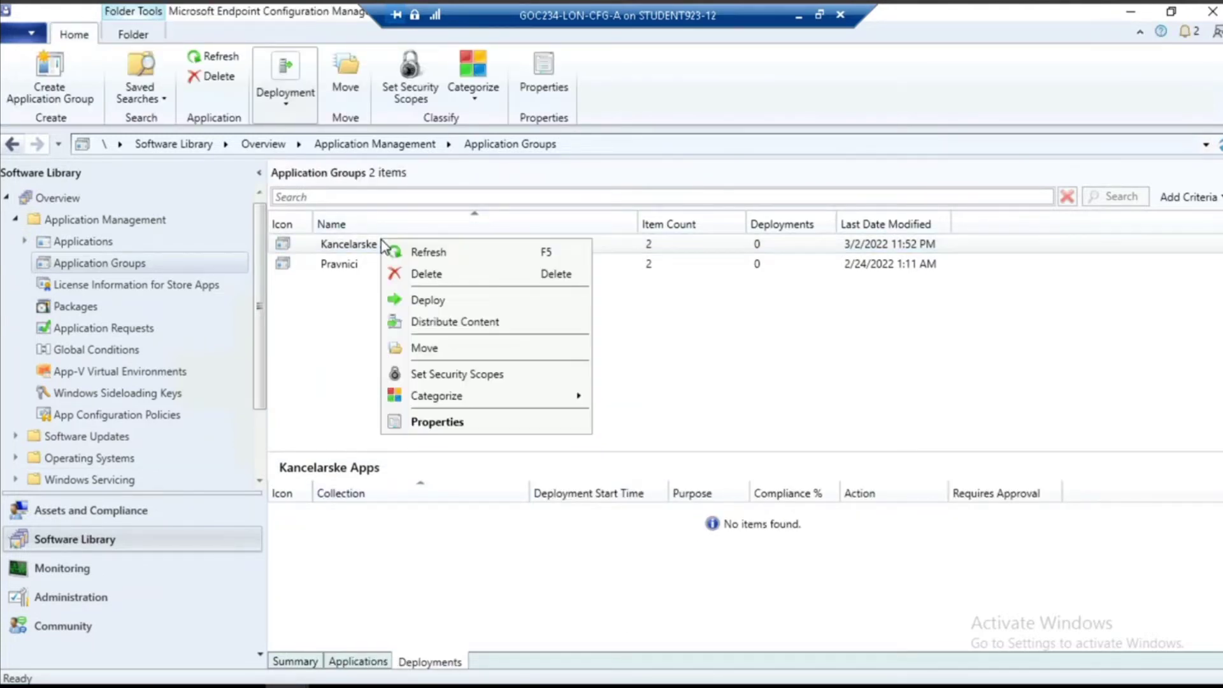
left_click(435, 306)
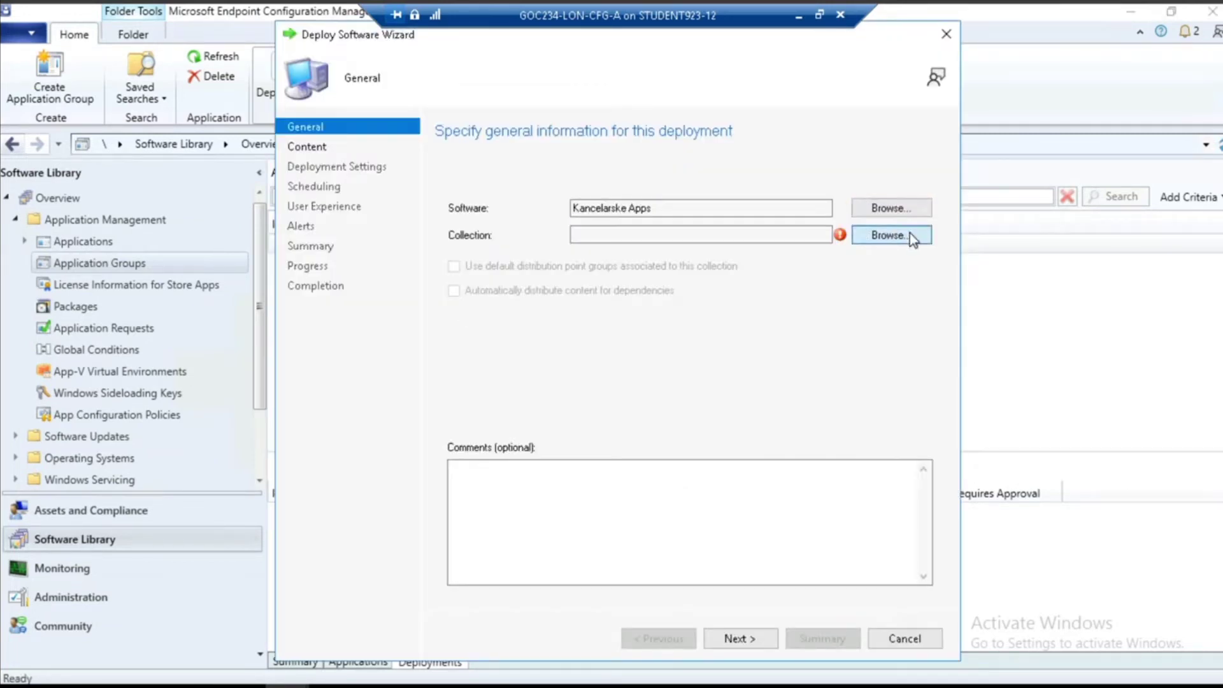
left_click(910, 233)
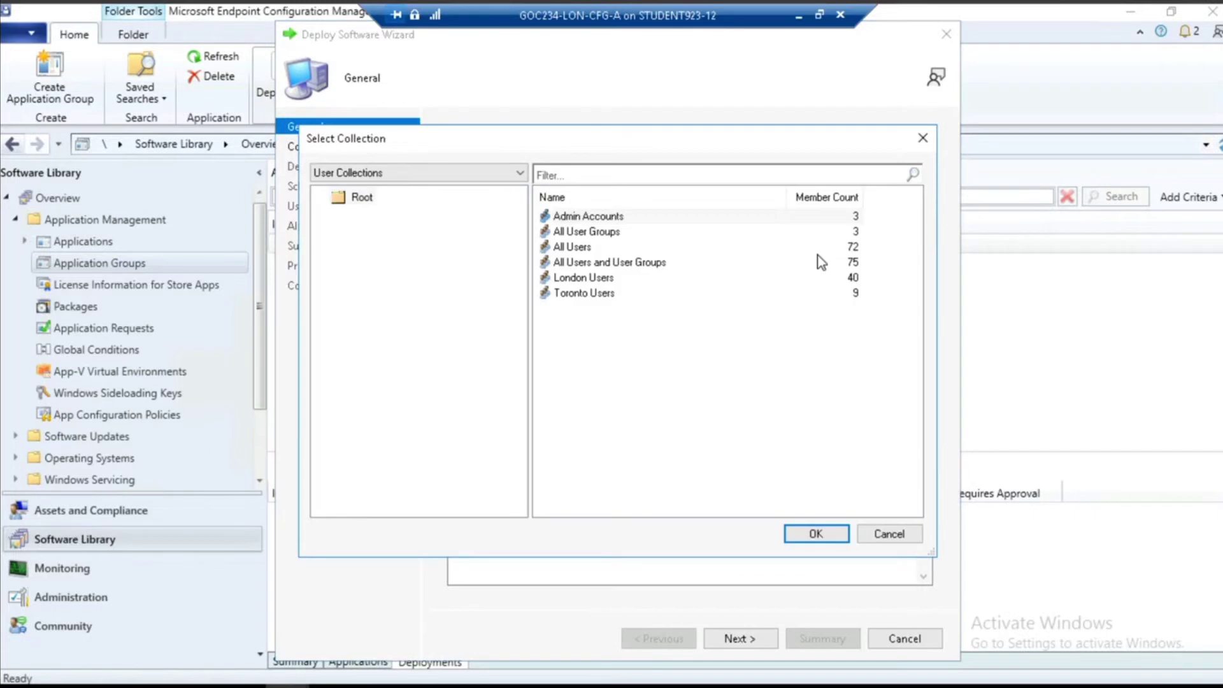
left_click(592, 248)
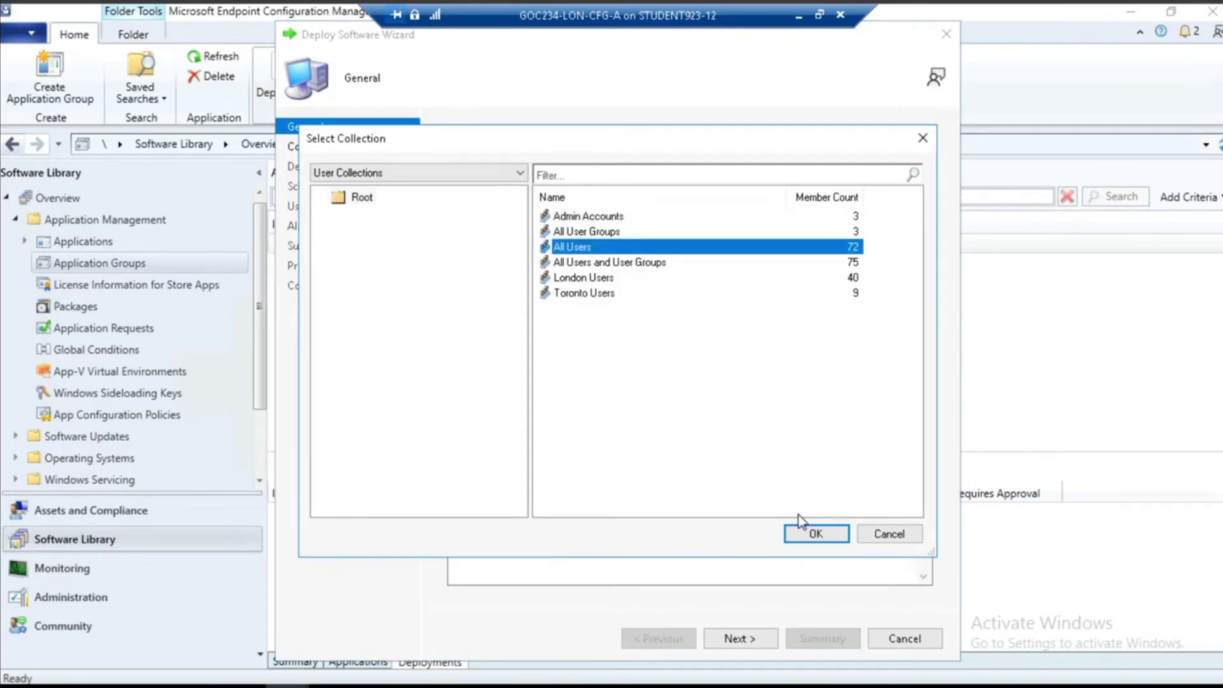
left_click(816, 536)
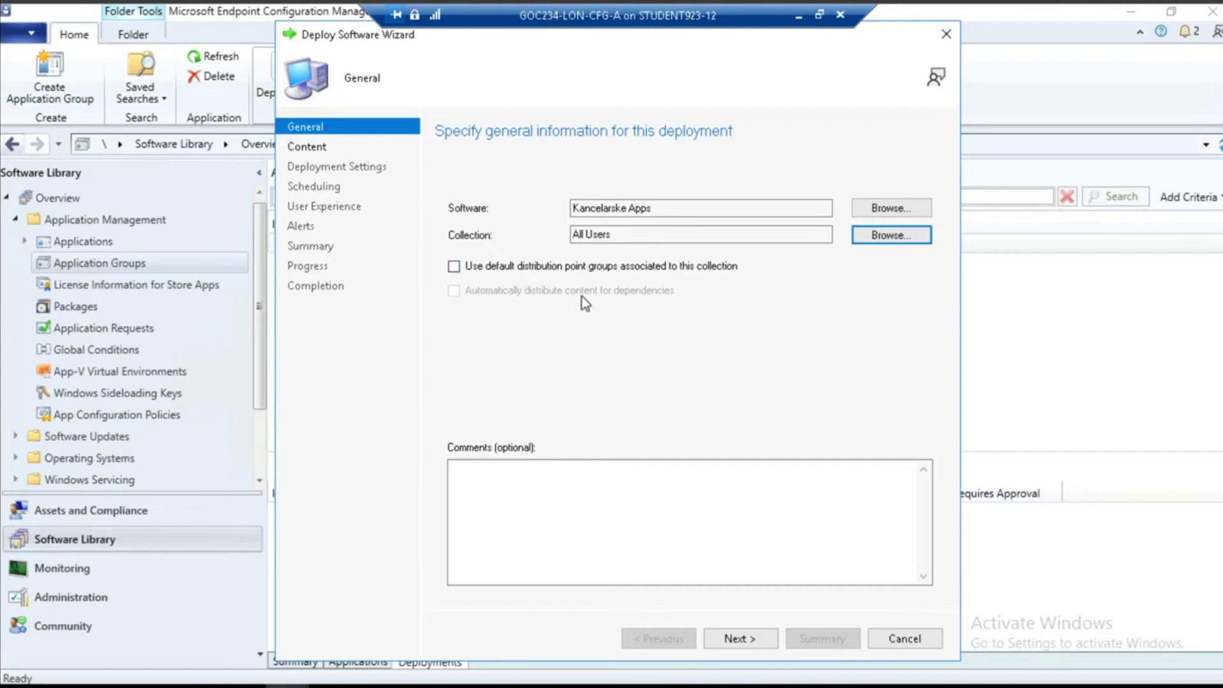
- Add LON-CFG.ADATUM.COM as the content distribution point
left_click(740, 640)
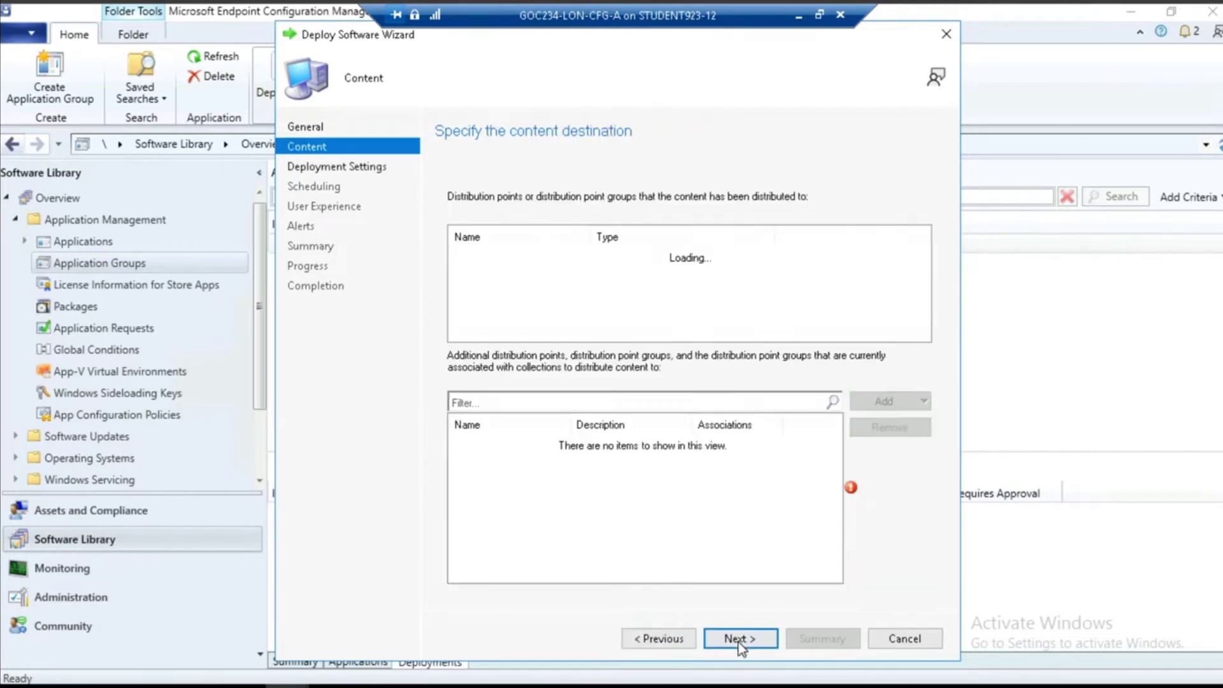
left_click(885, 401)
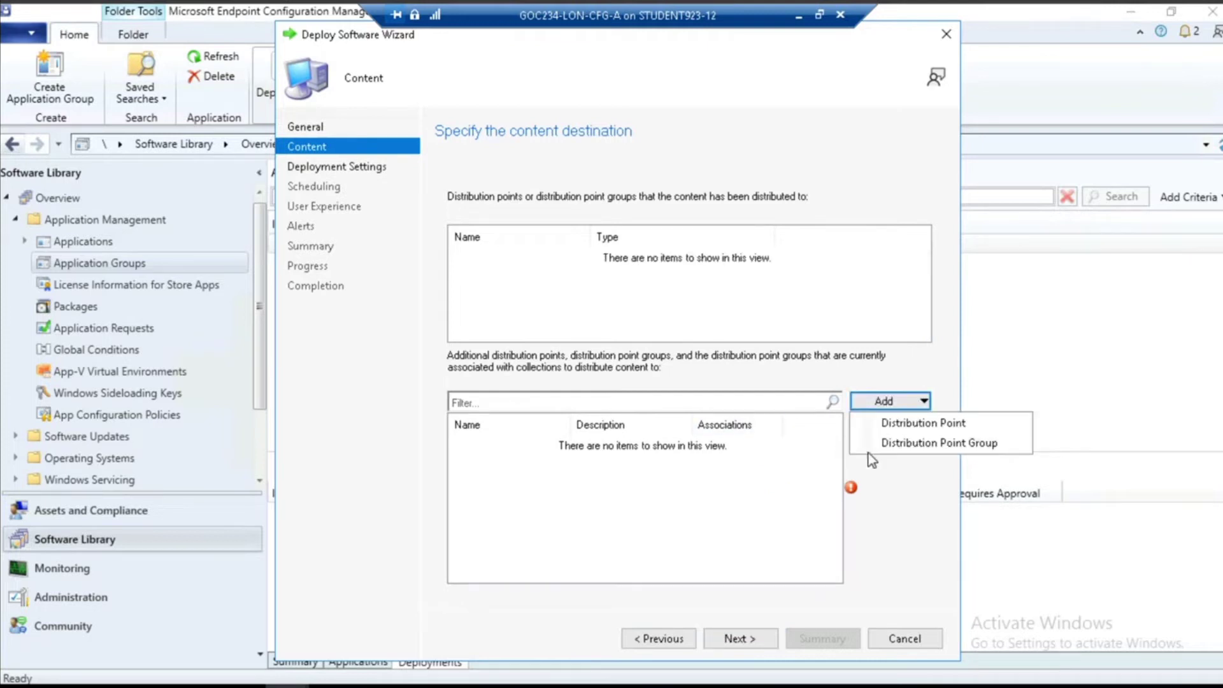
left_click(906, 424)
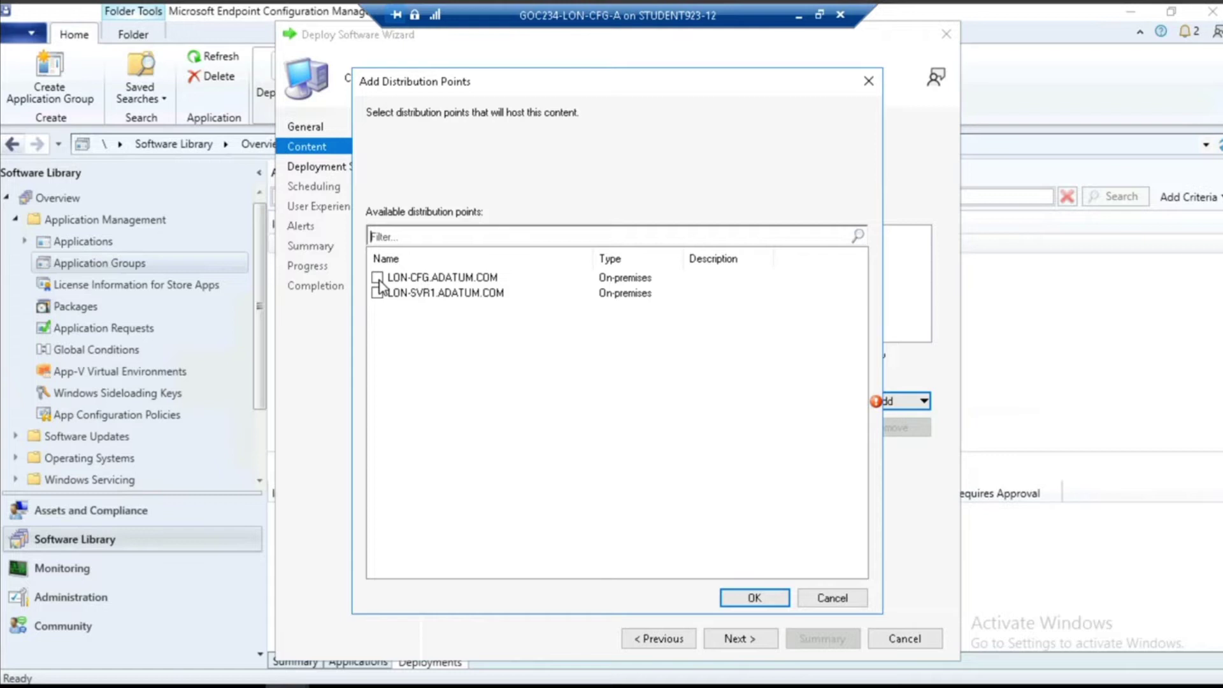
left_click(377, 277)
left_click(754, 597)
left_click(739, 639)
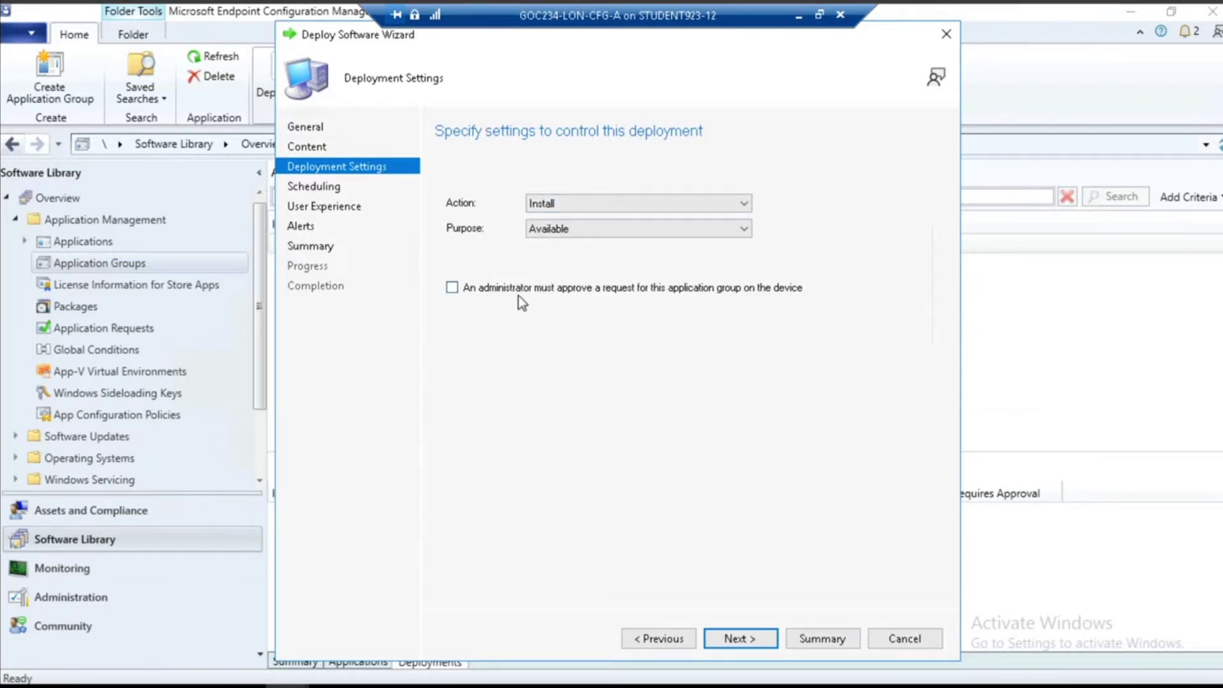
- Set the deployment purpose to Required and uninstall when devices leave the collection
left_click(570, 296)
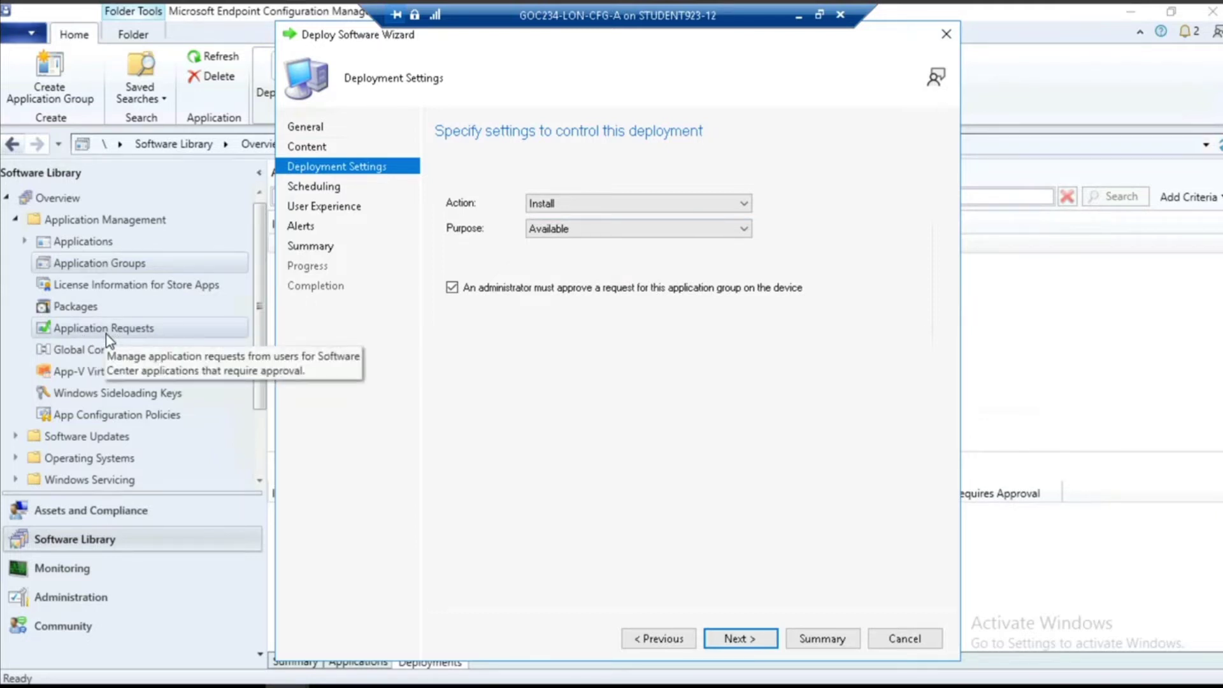
key("Escape")
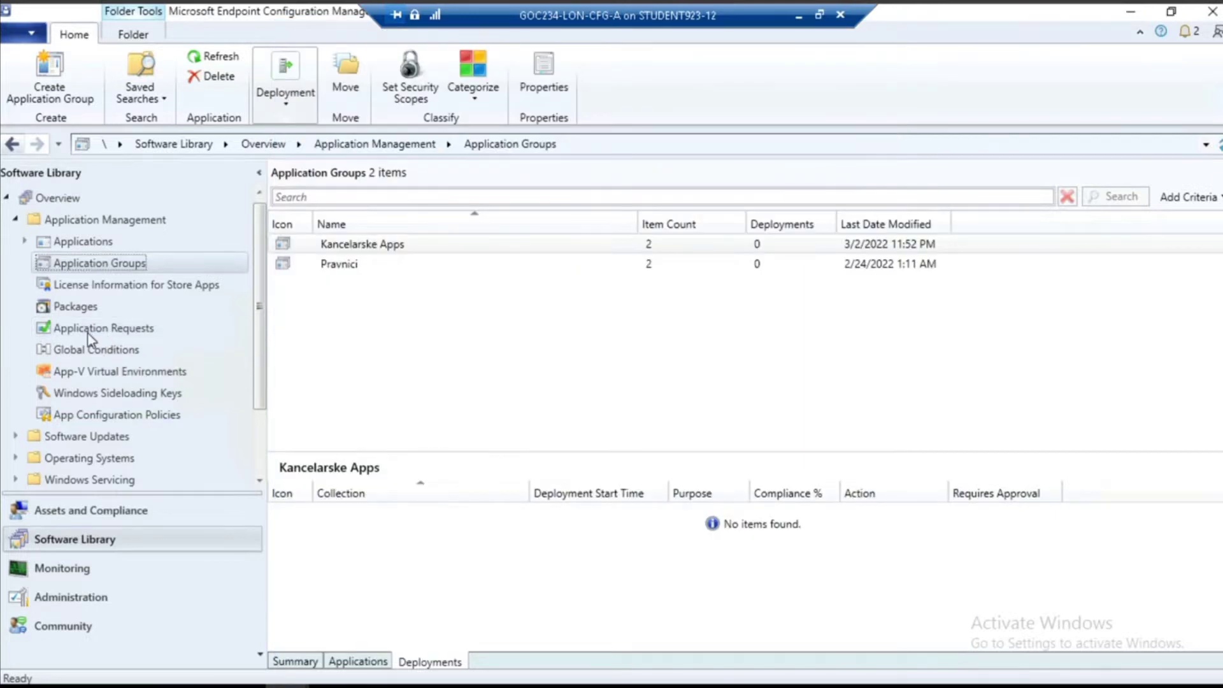
mouse_move(333, 685)
left_click(453, 639)
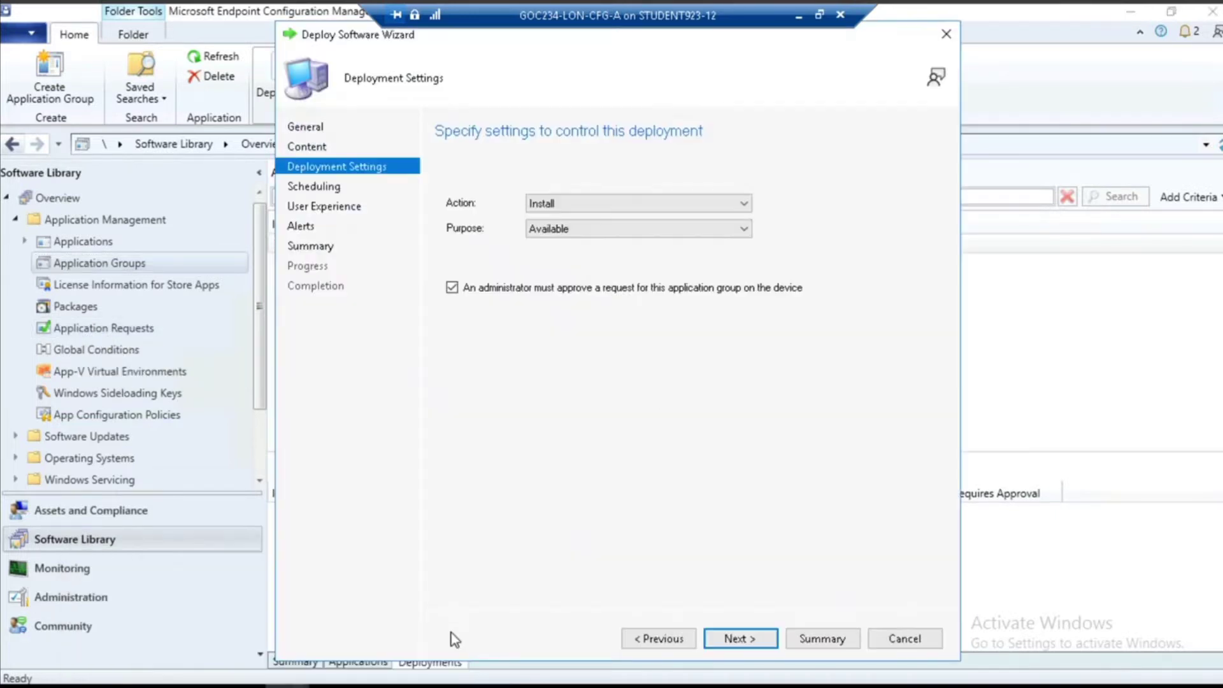
left_click(631, 231)
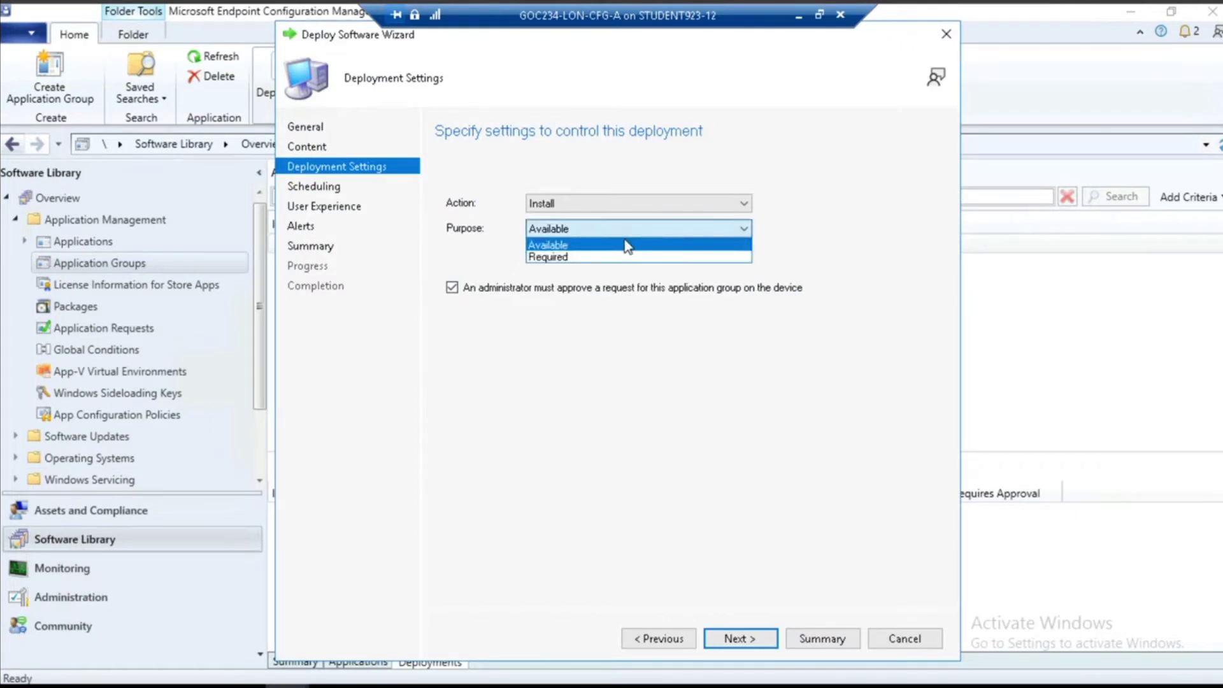
left_click(602, 262)
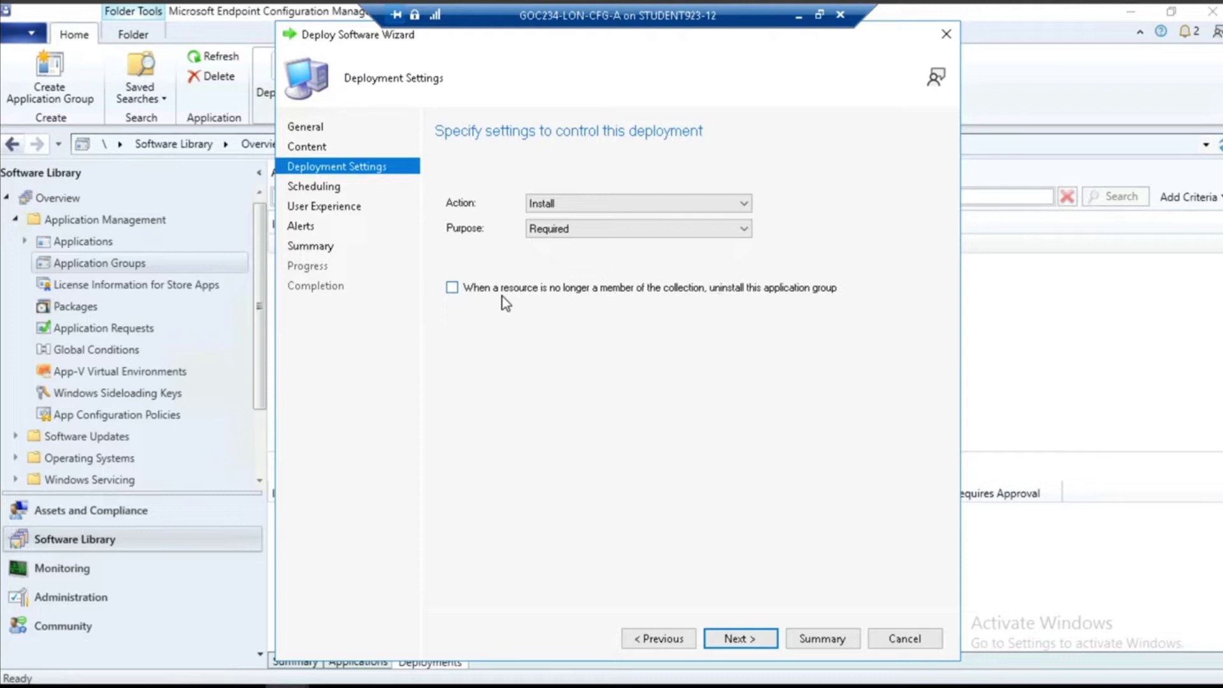
left_click(467, 291)
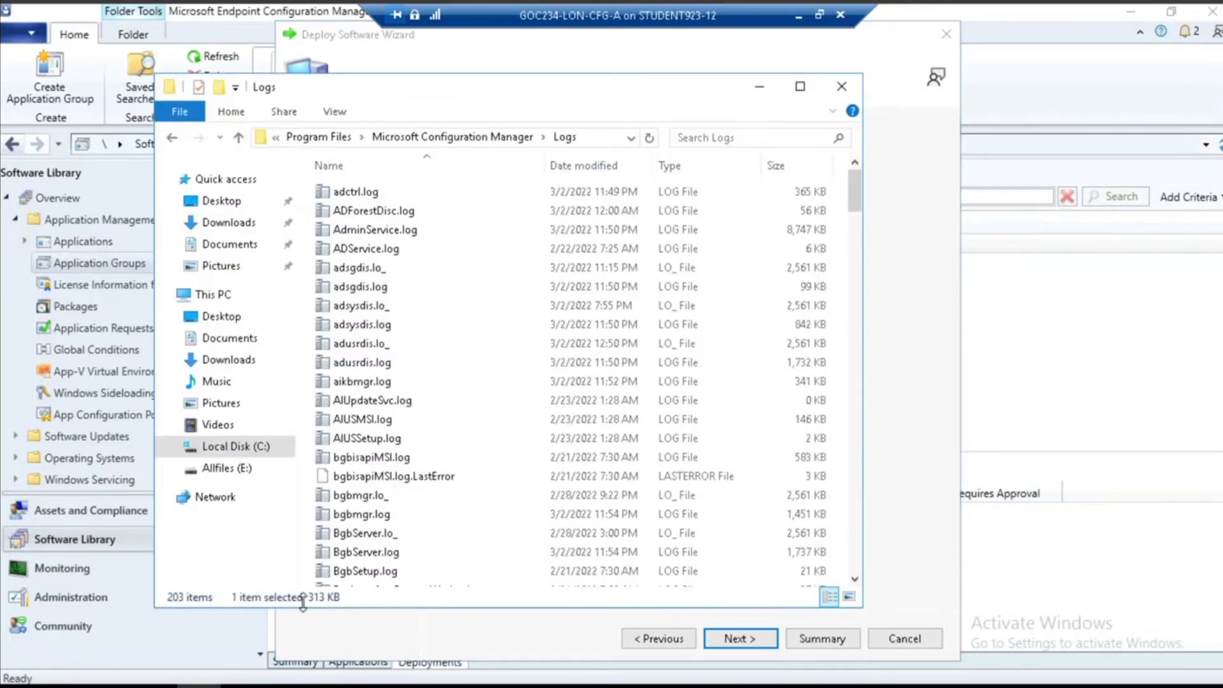
- Jump to the sms_ files in the Logs folder and open SMS_ImplicitUninstall.log
left_click(396, 313)
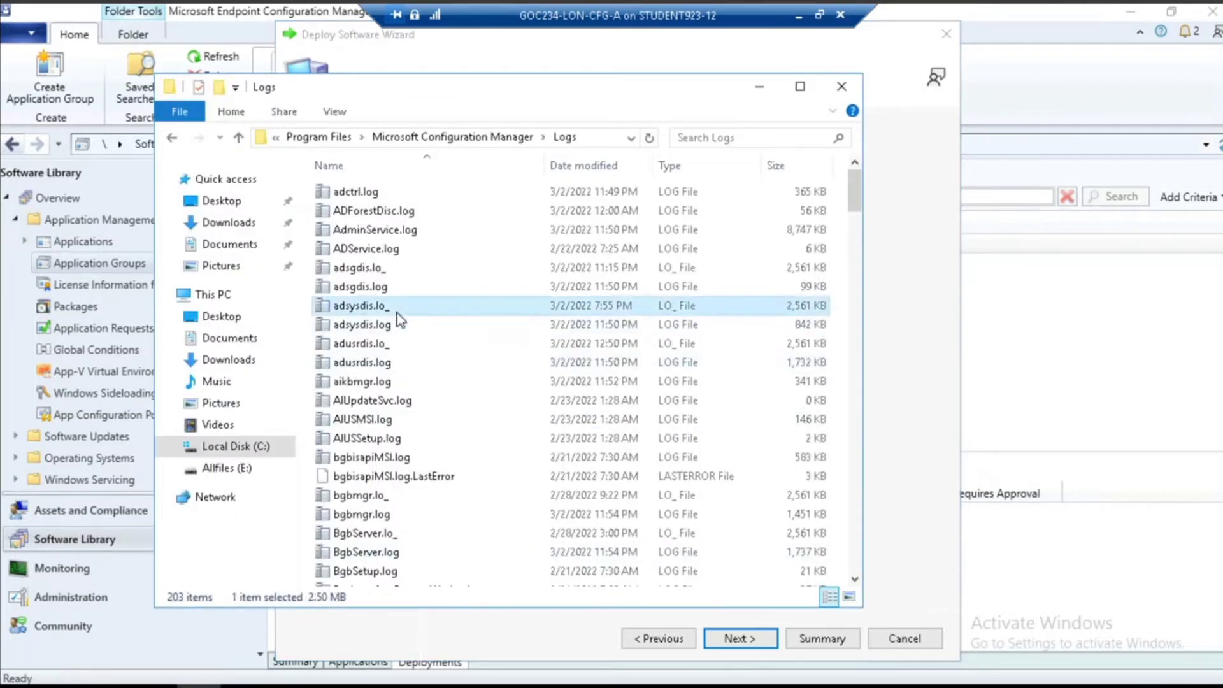
type("sms_a")
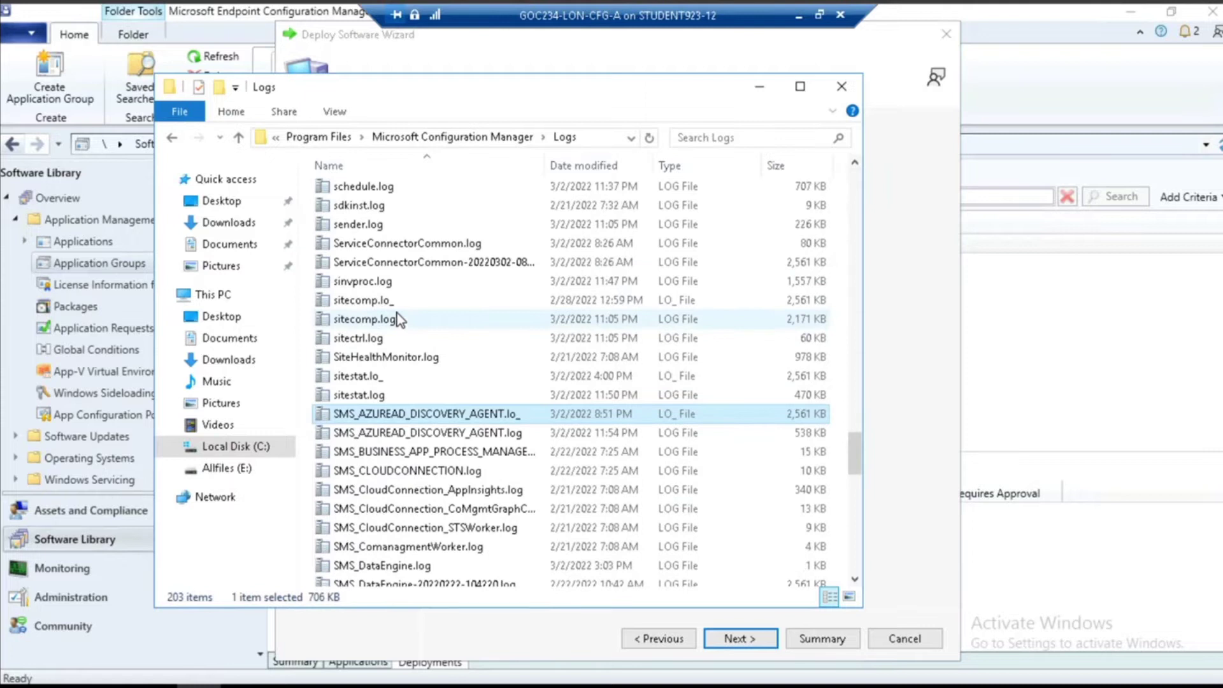
scroll(465, 519, "down", 3)
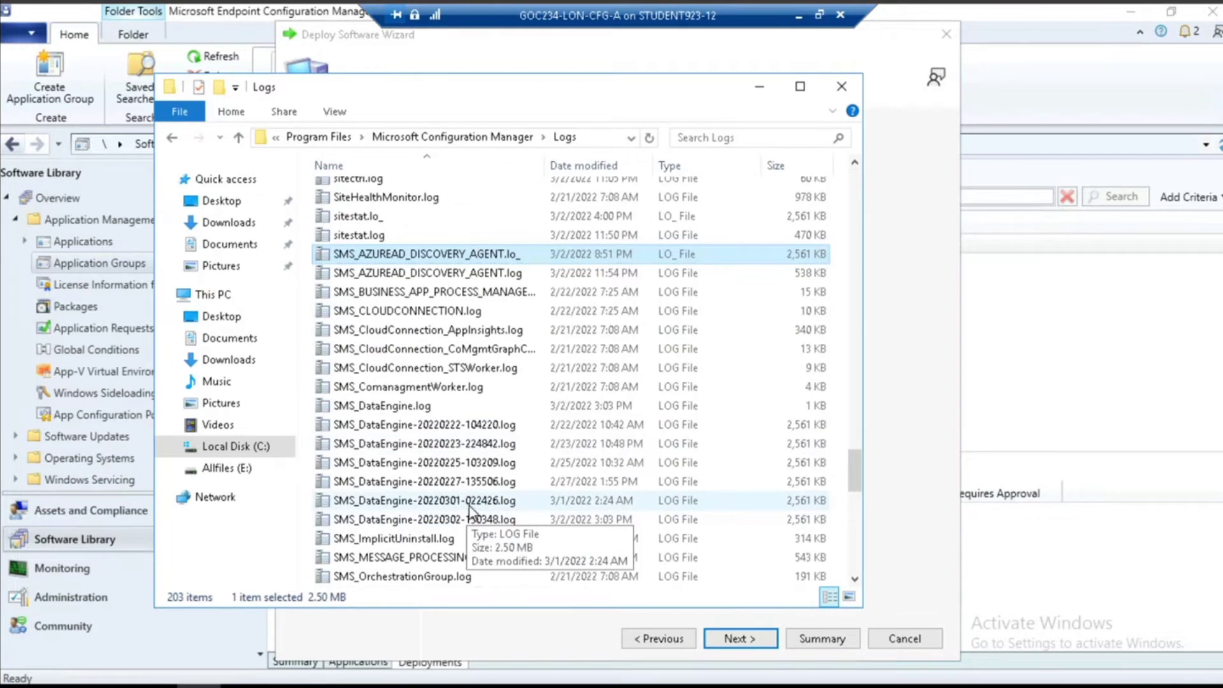
scroll(446, 454, "down", 3)
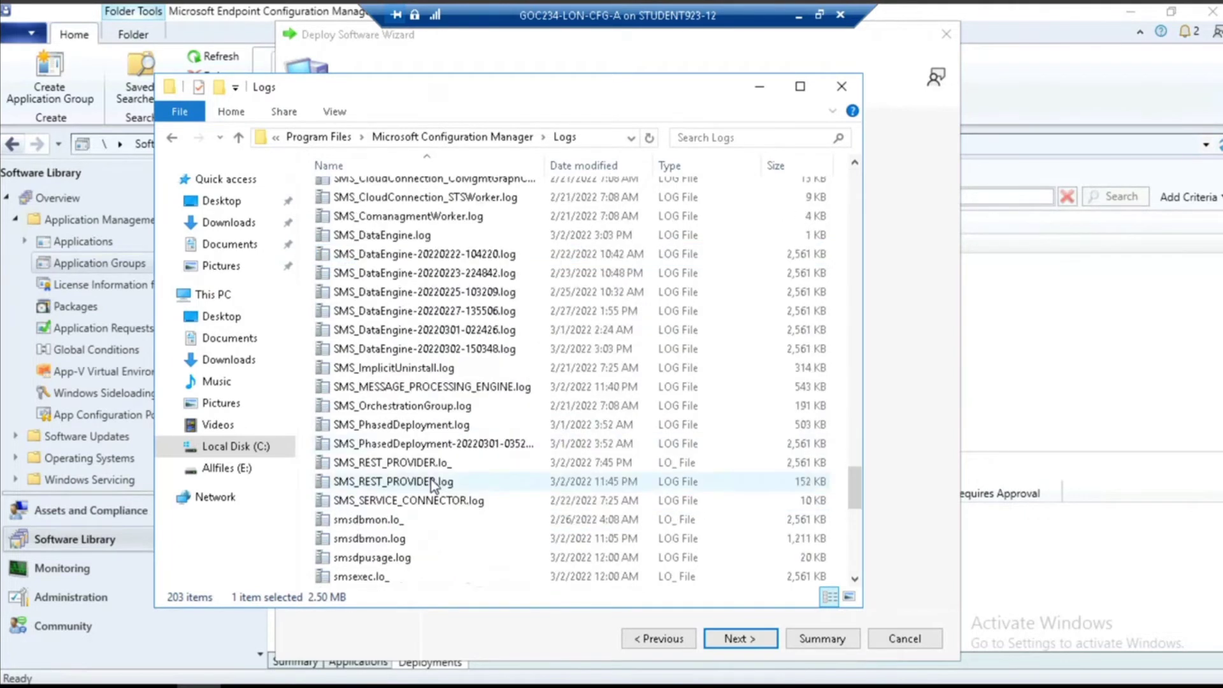
left_click(402, 375)
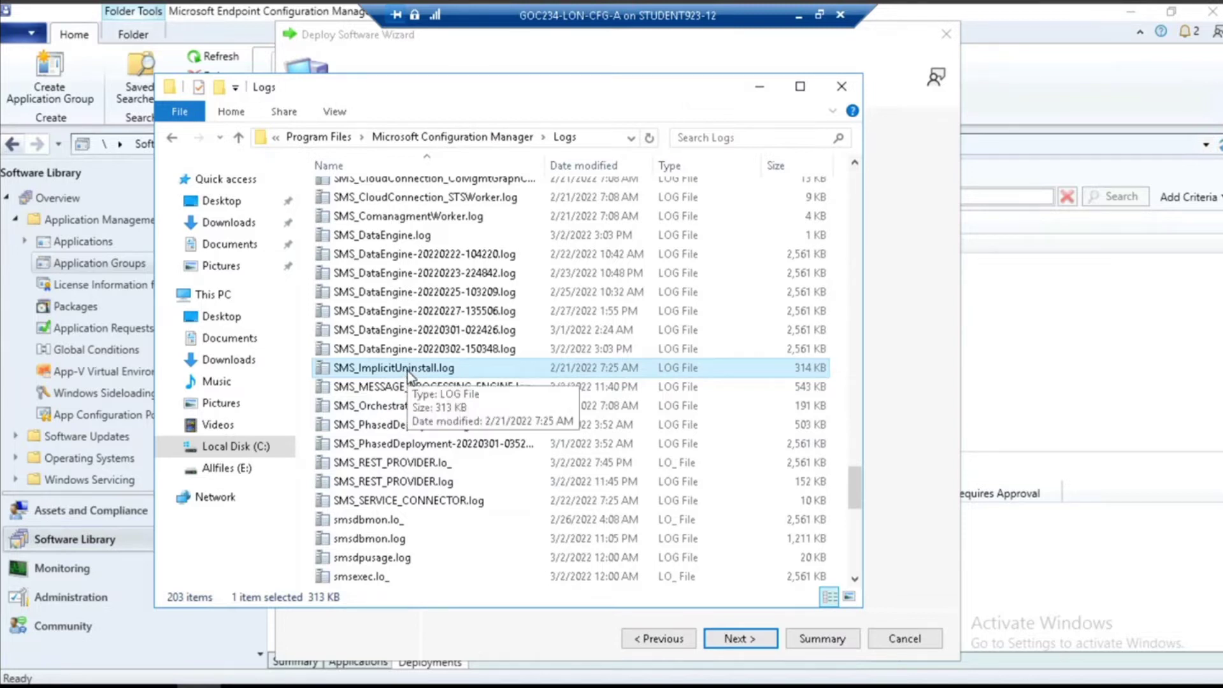
double_click(407, 371)
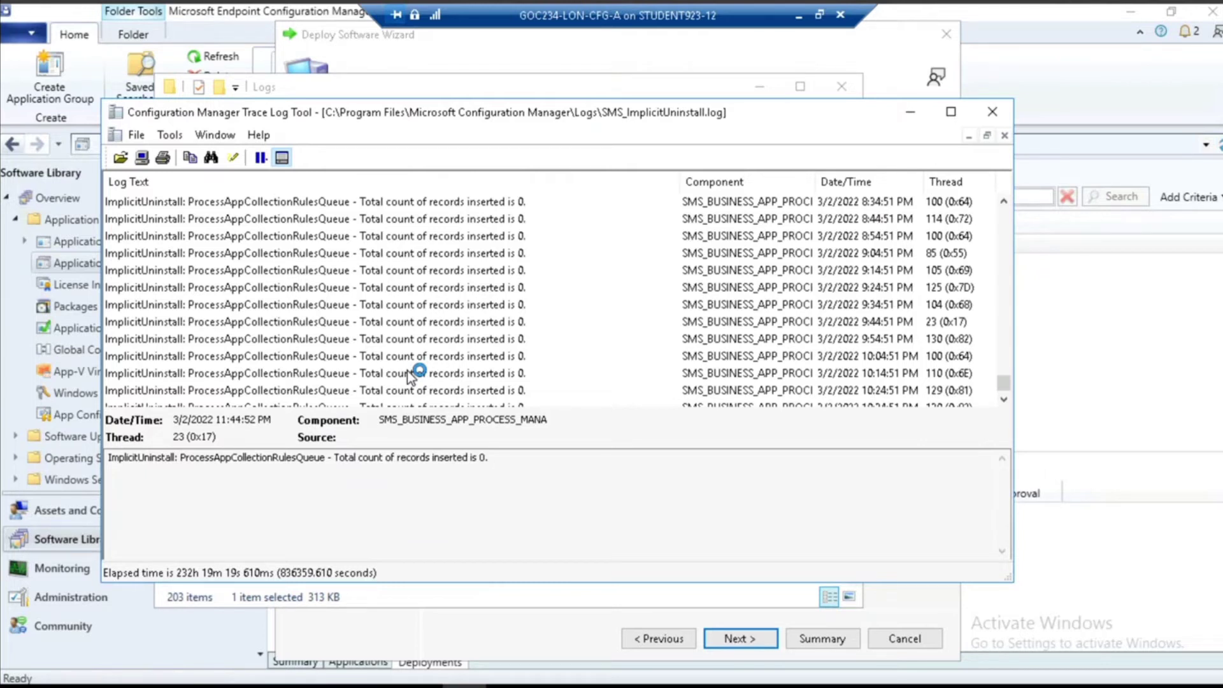
- Read the log entries up to 11:54:52 PM reporting 0 records inserted, then close CMTrace
left_click(871, 255)
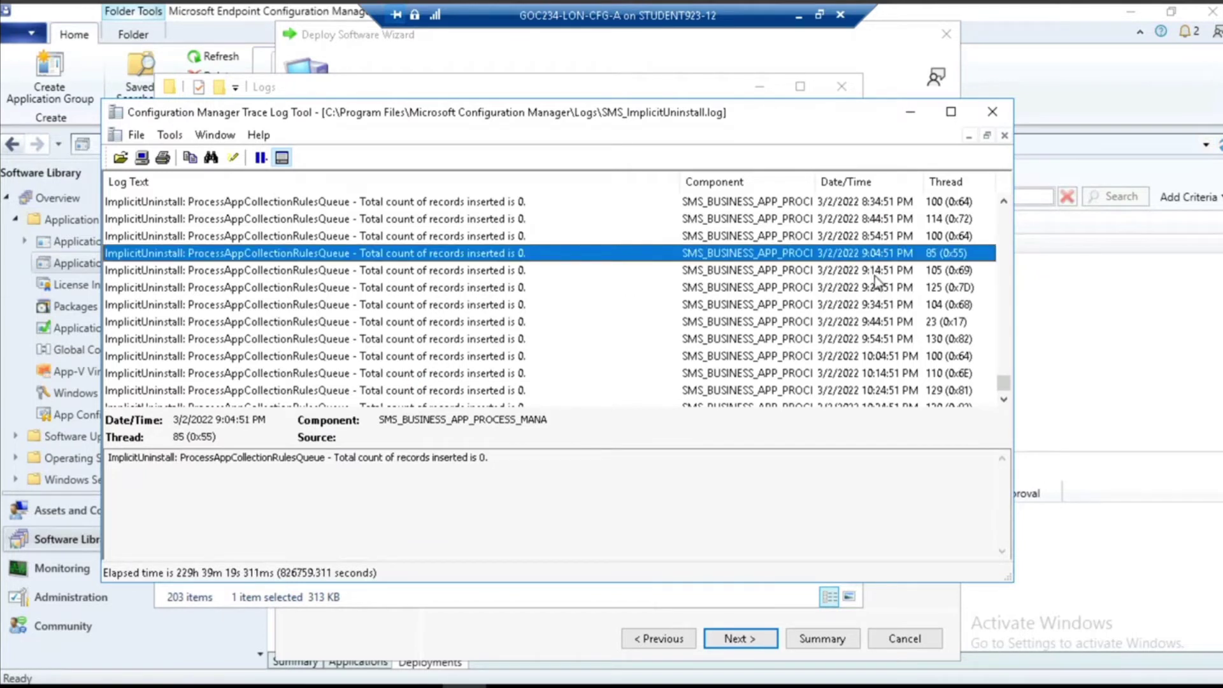
left_click(877, 274)
left_click(877, 292)
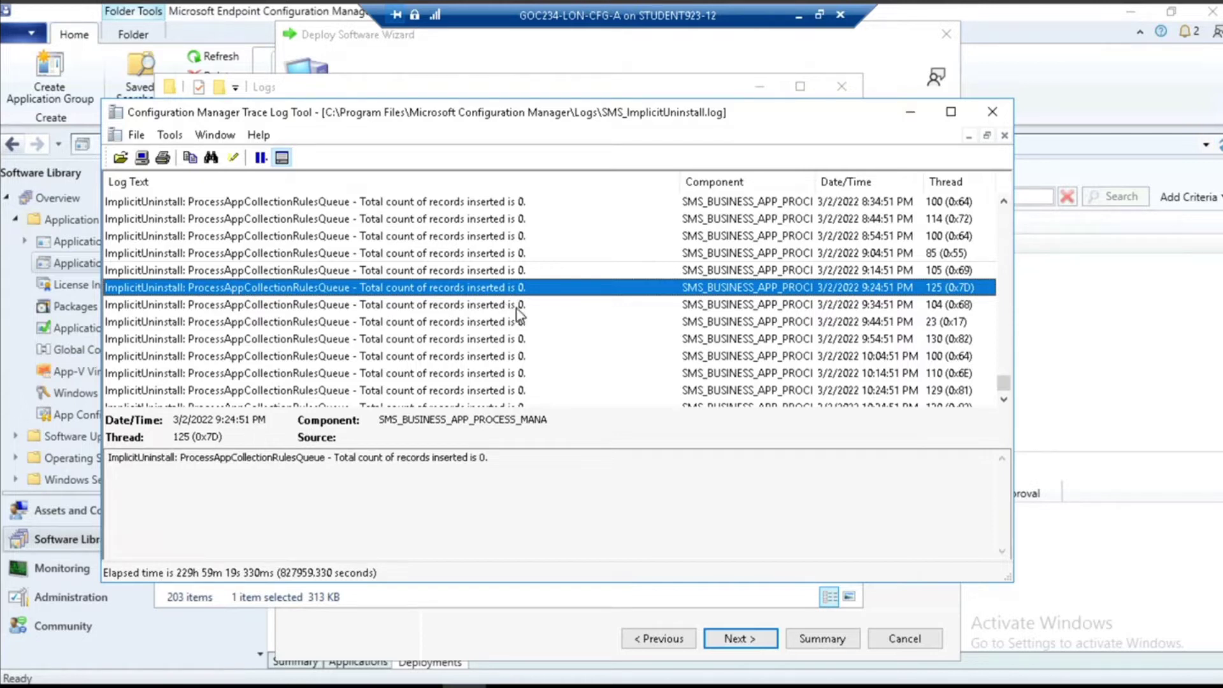
scroll(540, 372, "down", 3)
left_click(798, 397)
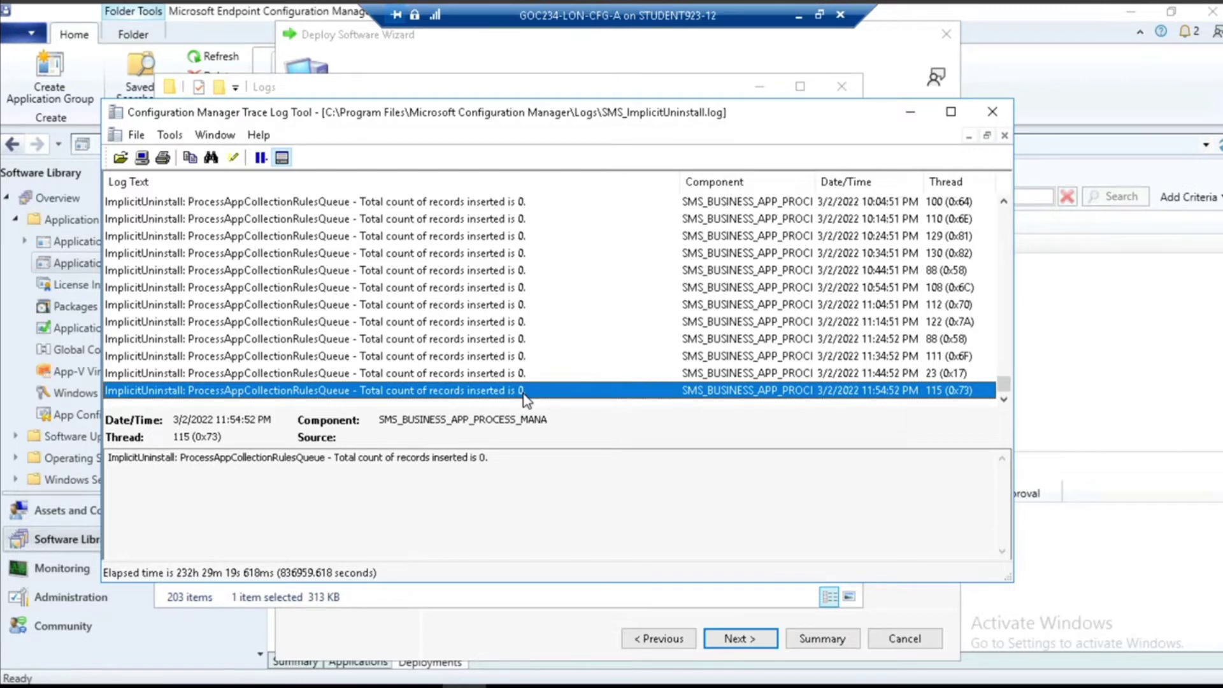
left_click(999, 116)
- Go to Administration > Client Settings and open the Default Client Settings properties
left_click_drag(413, 94, 519, 113)
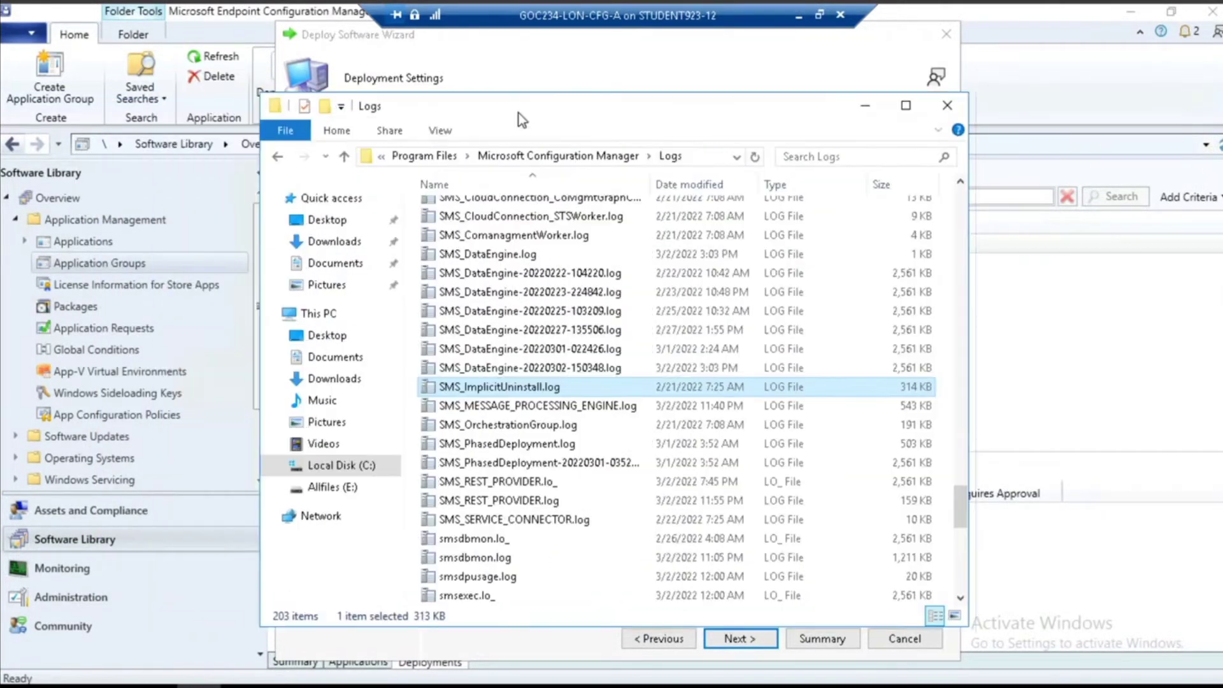
left_click(520, 70)
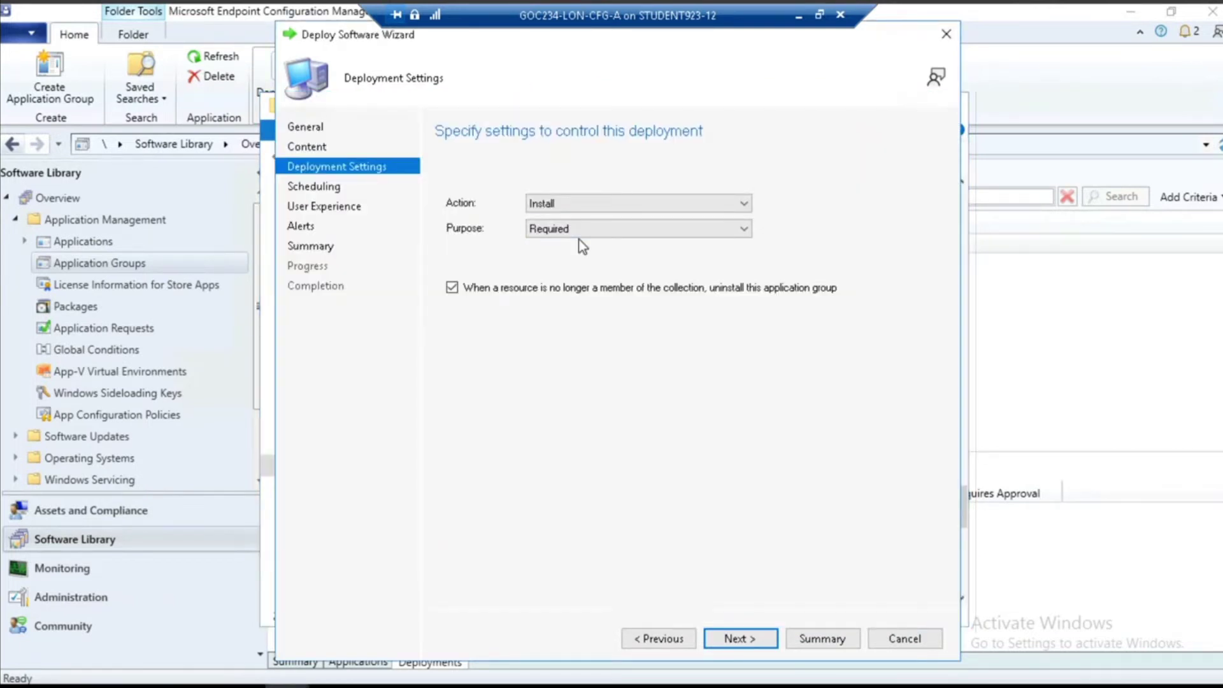
left_click(70, 604)
left_click(70, 604)
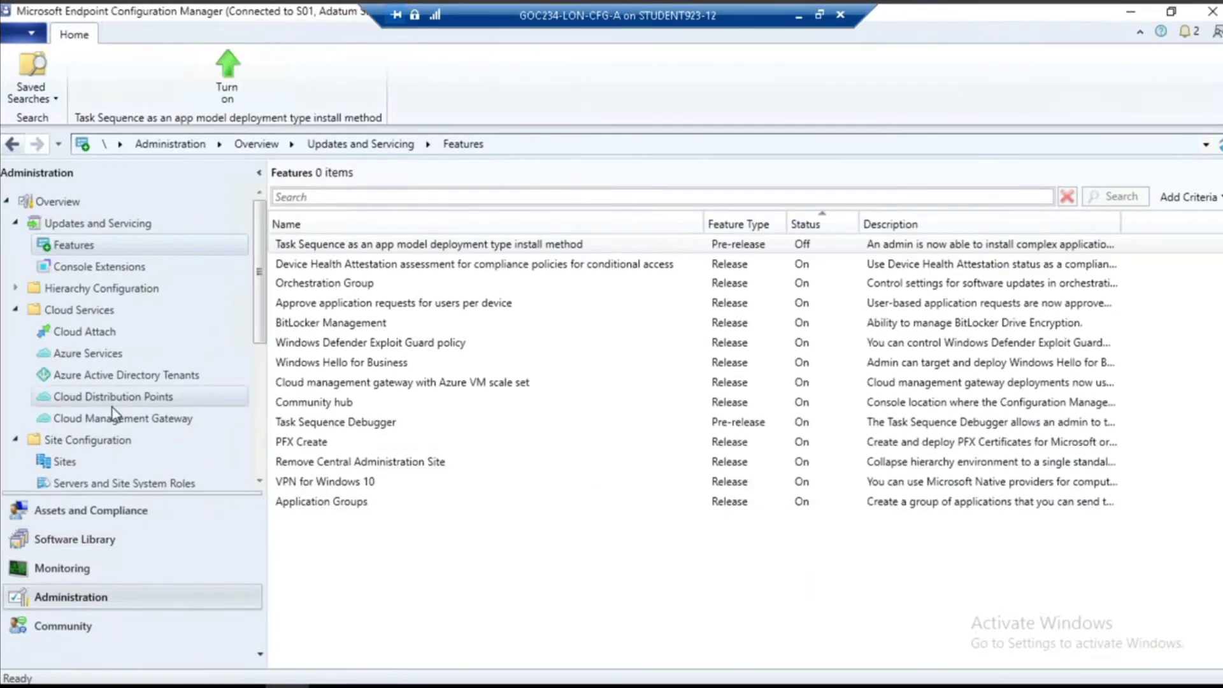
scroll(103, 465, "down", 2)
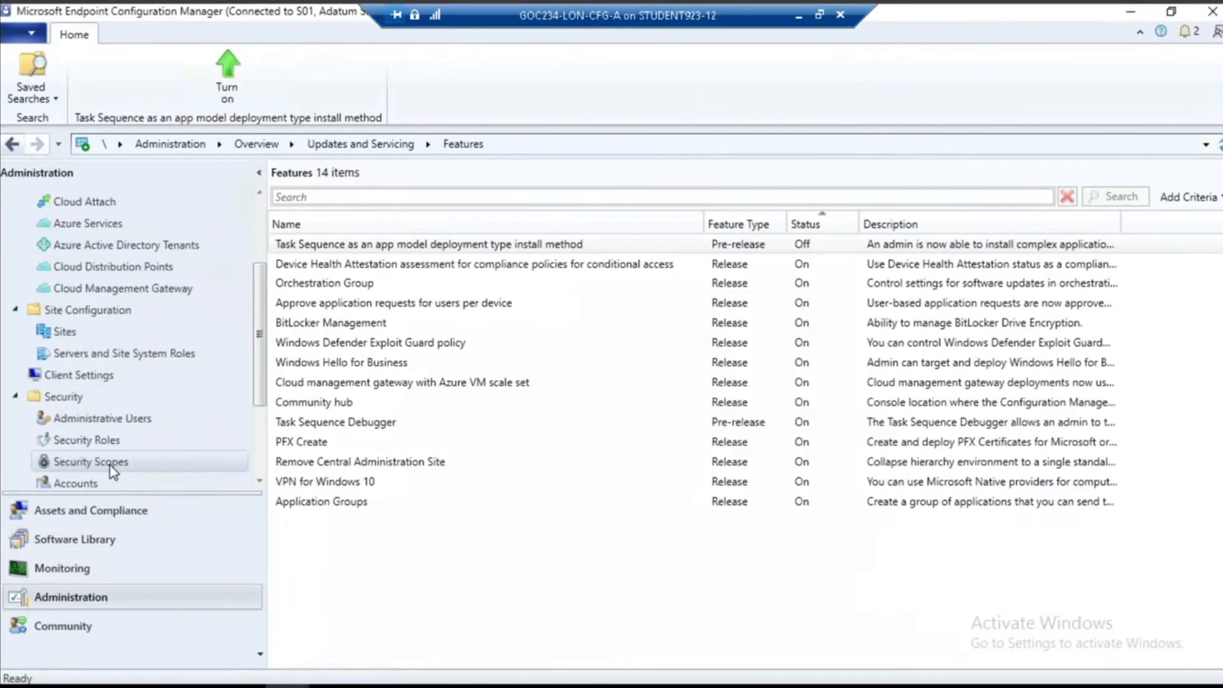
left_click(89, 375)
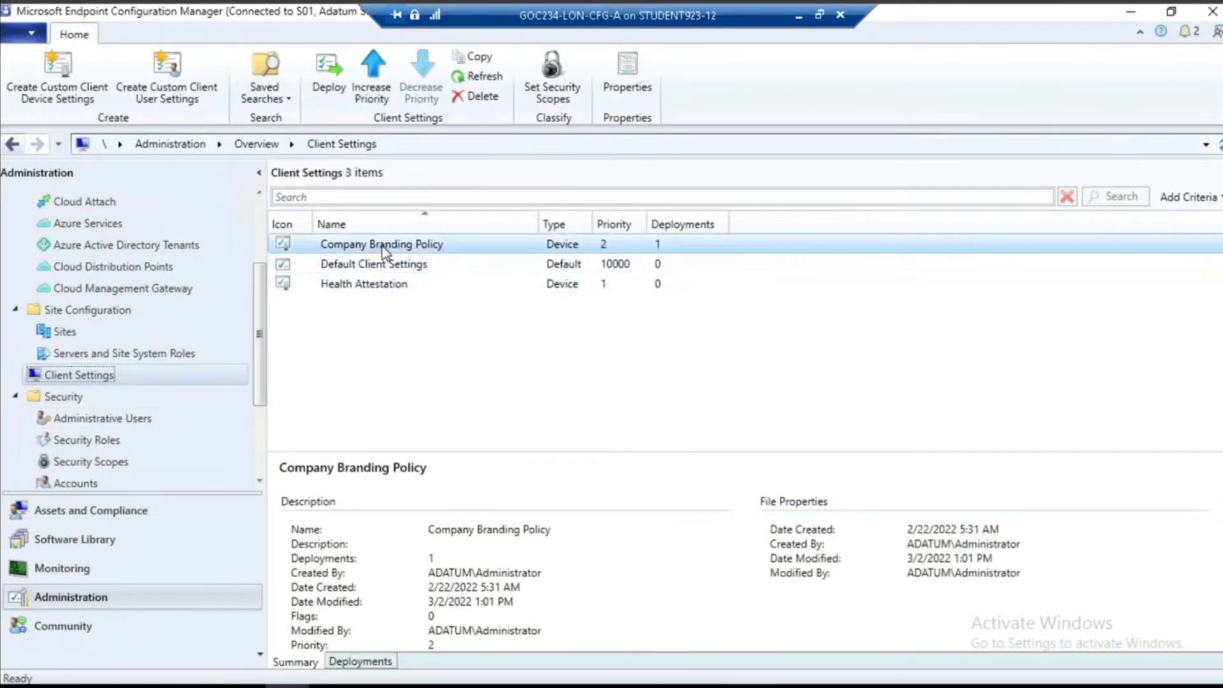
double_click(389, 267)
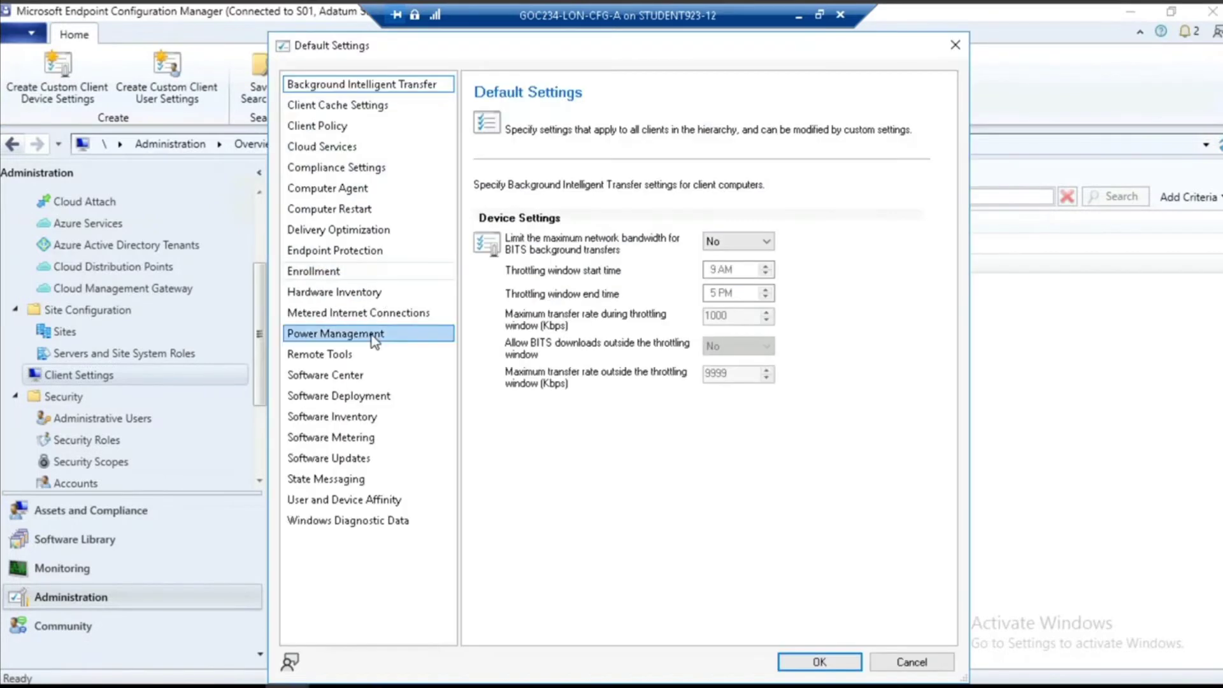
- Check the 5-minute client policy polling interval, cancel Default Settings, and return to the Deploy Software Wizard
left_click(351, 189)
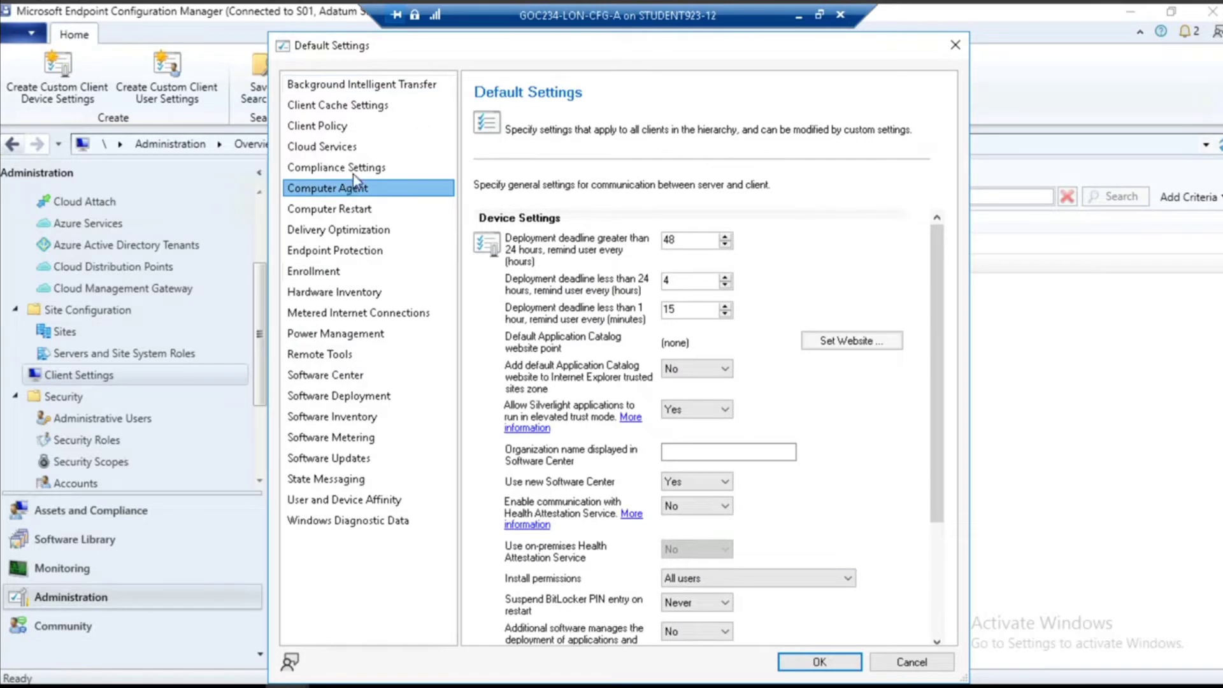
left_click(346, 127)
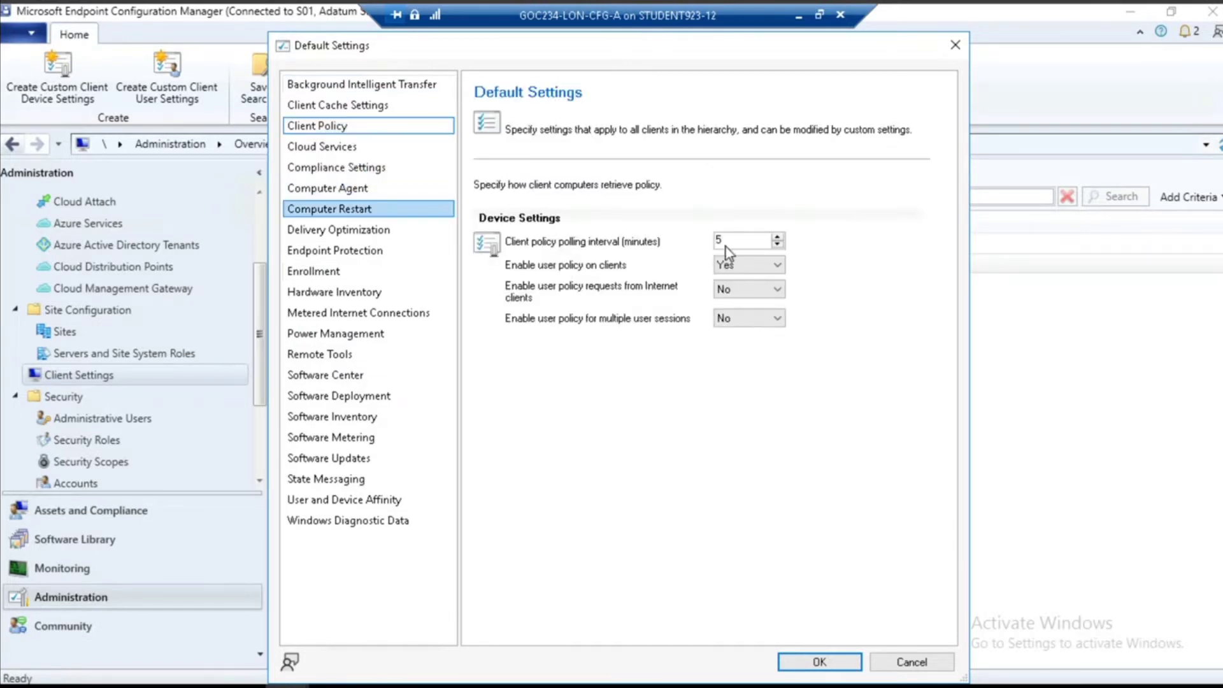
double_click(727, 241)
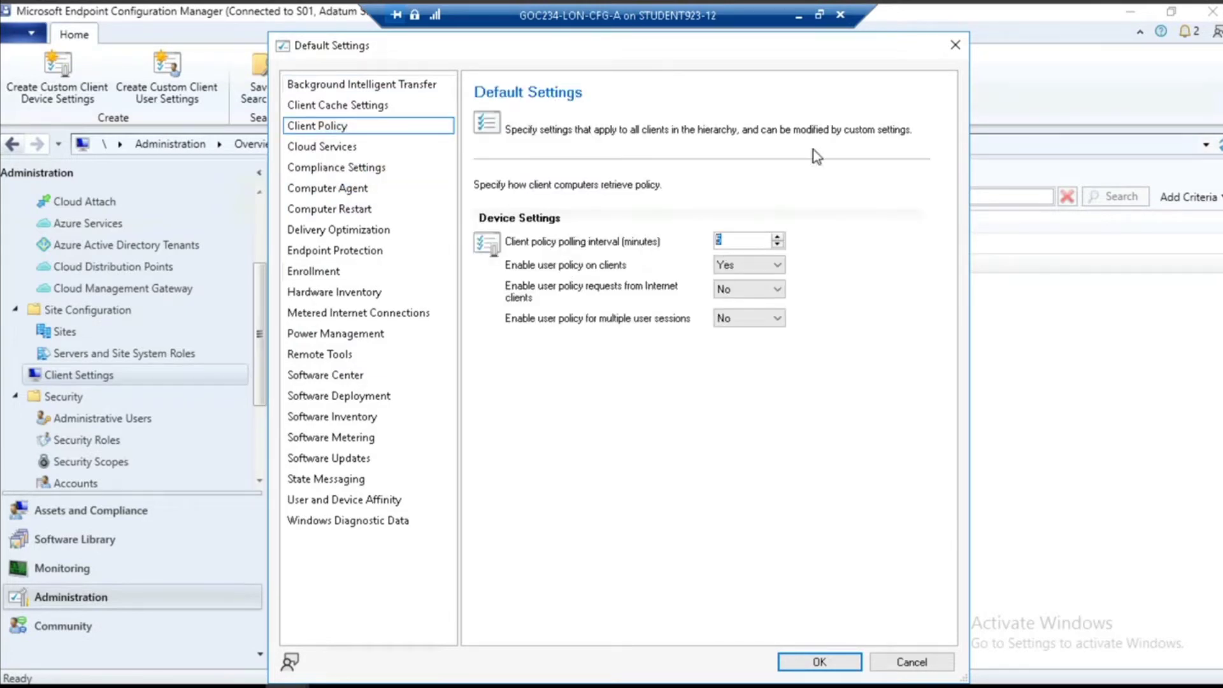
left_click(753, 243)
left_click(912, 662)
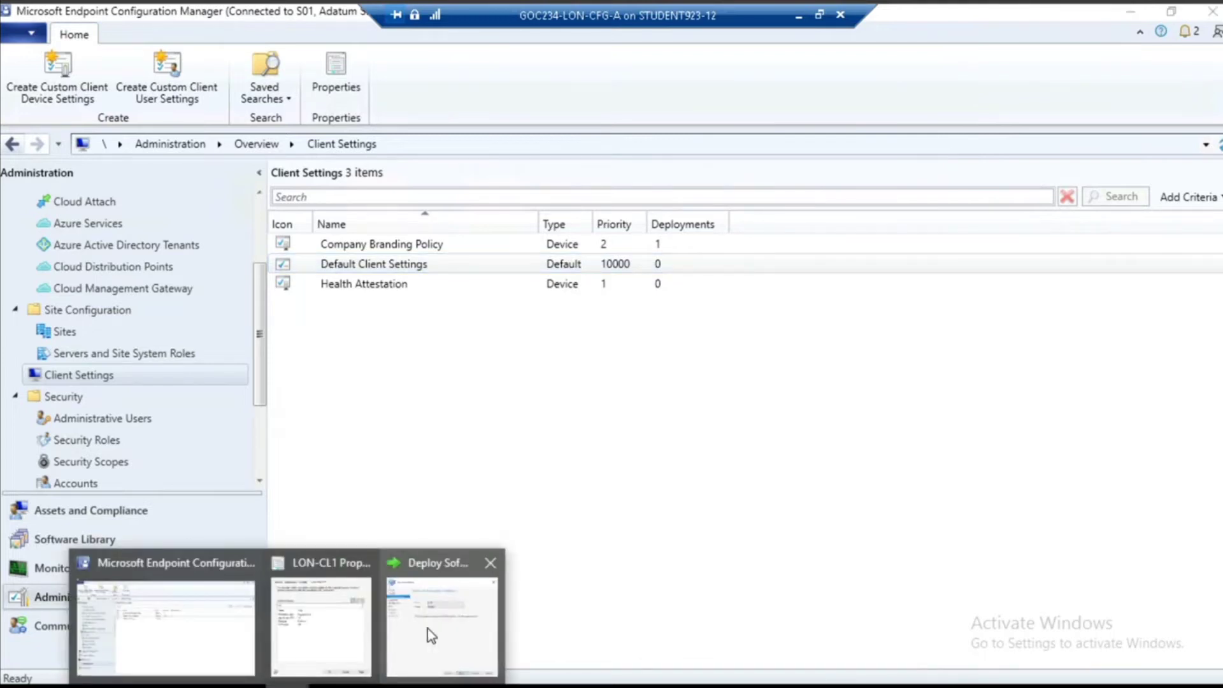
left_click(427, 628)
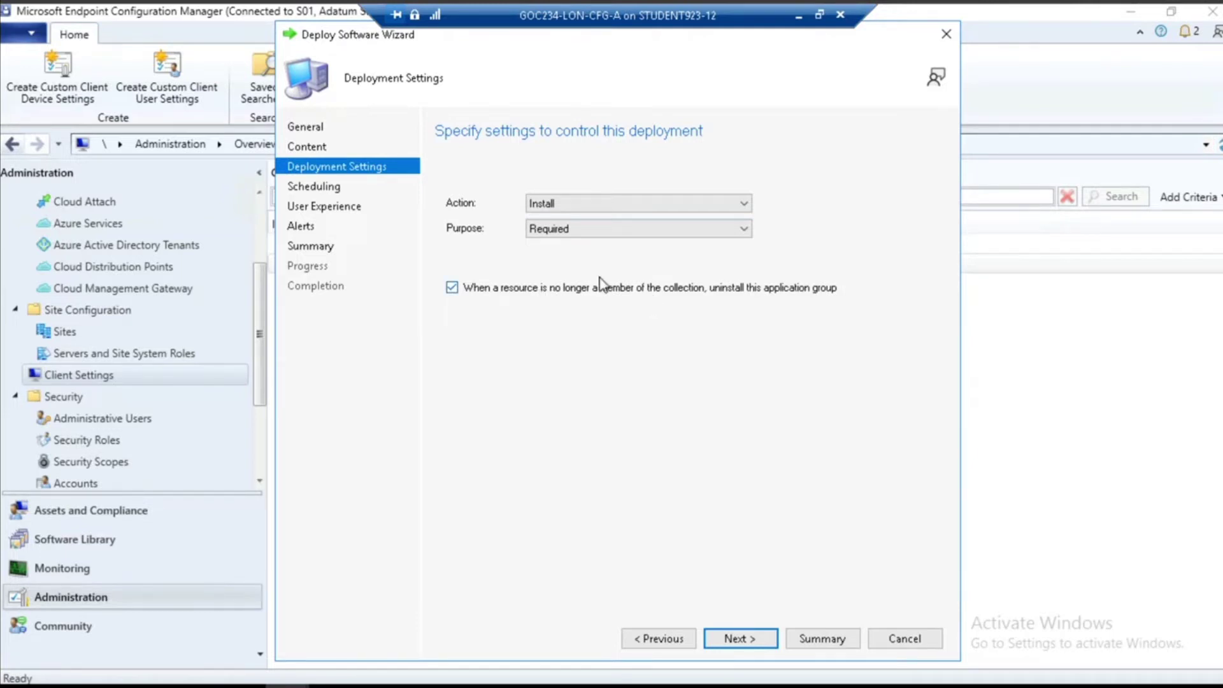
- Leave the deployment purpose on Required and step back to the Content page
left_click(606, 234)
left_click(561, 244)
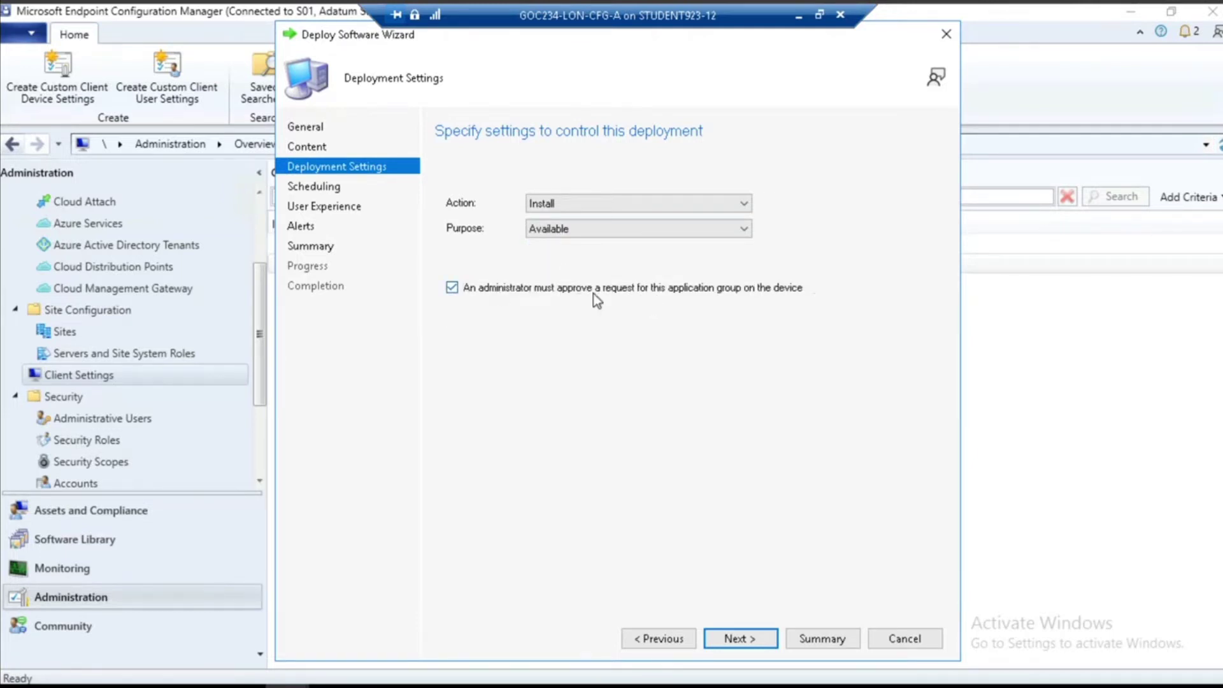
left_click(603, 228)
left_click(588, 258)
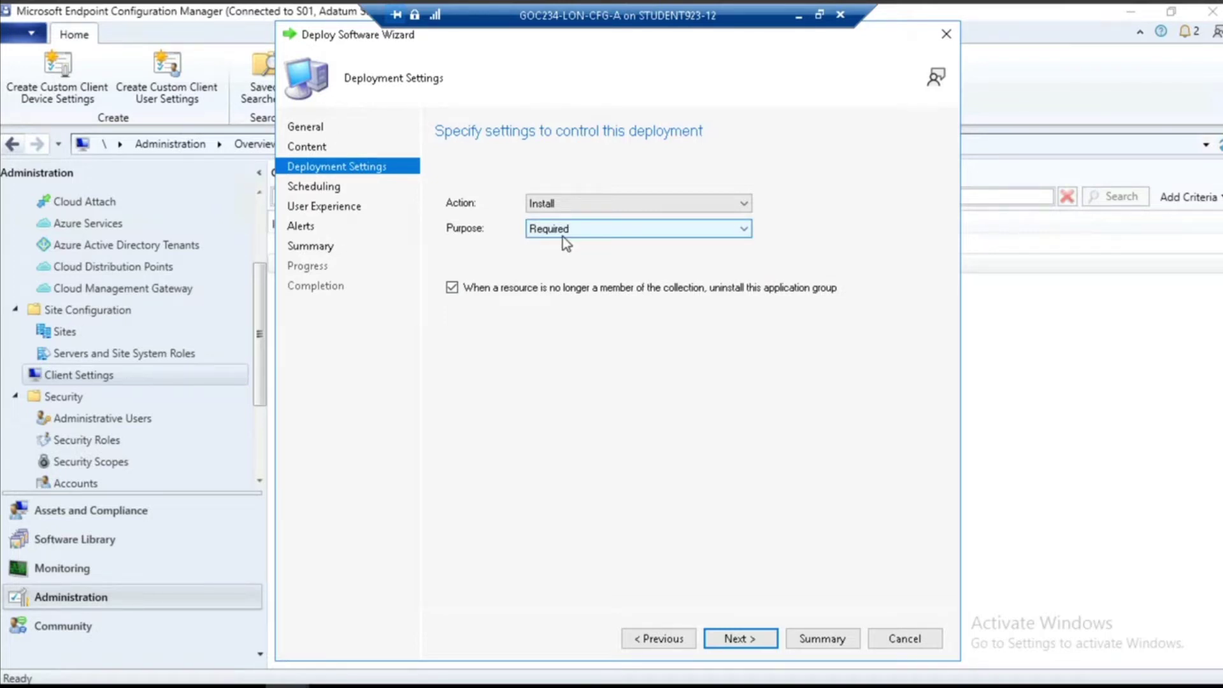
left_click(656, 640)
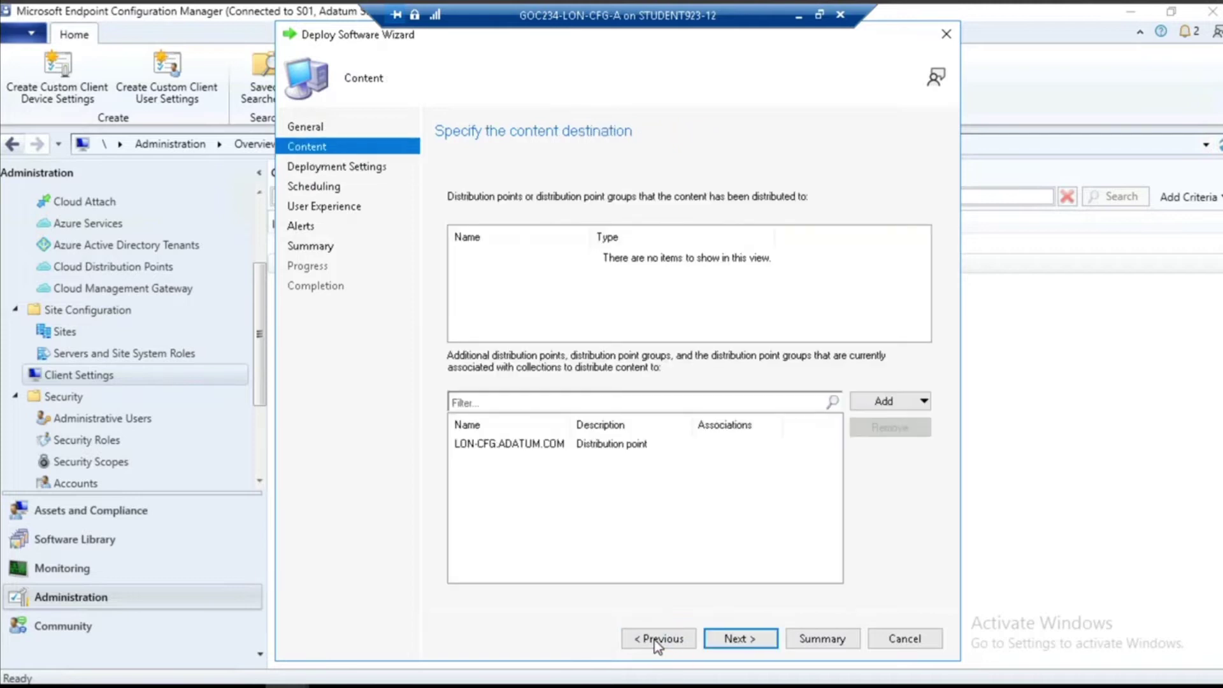
- Retarget the deployment to the All Windows 10 Workstations device collection
left_click(657, 640)
left_click(868, 242)
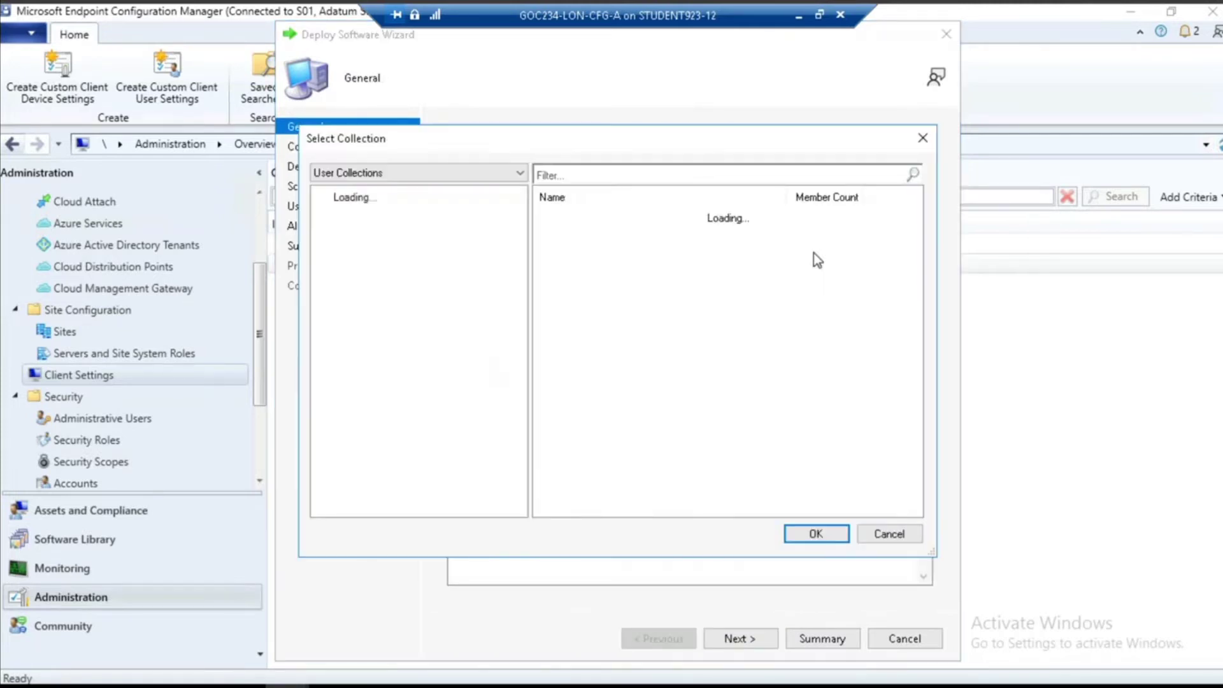
left_click(396, 175)
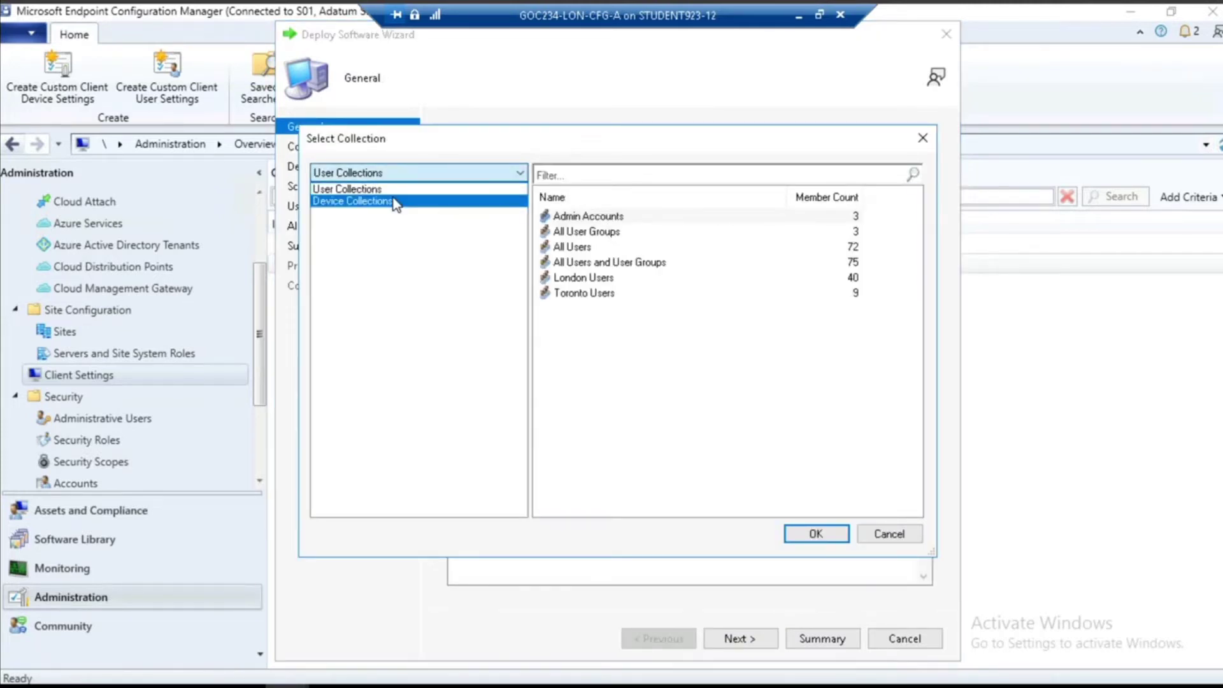
left_click(397, 201)
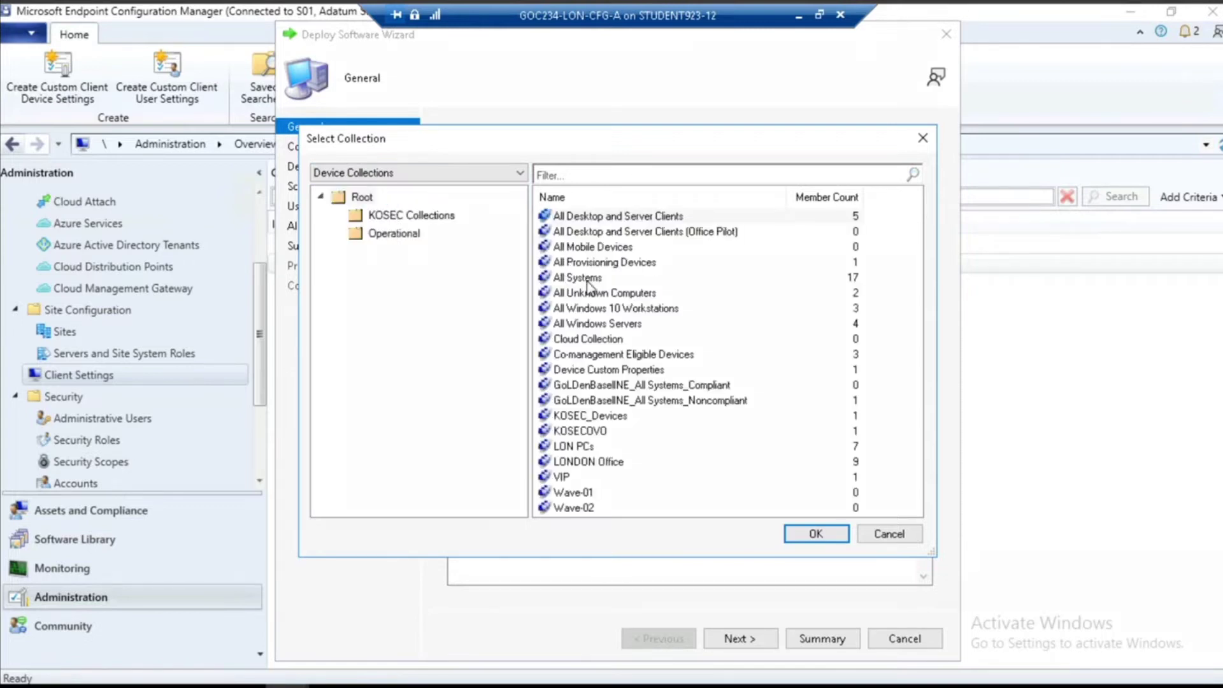
left_click(601, 310)
left_click(814, 534)
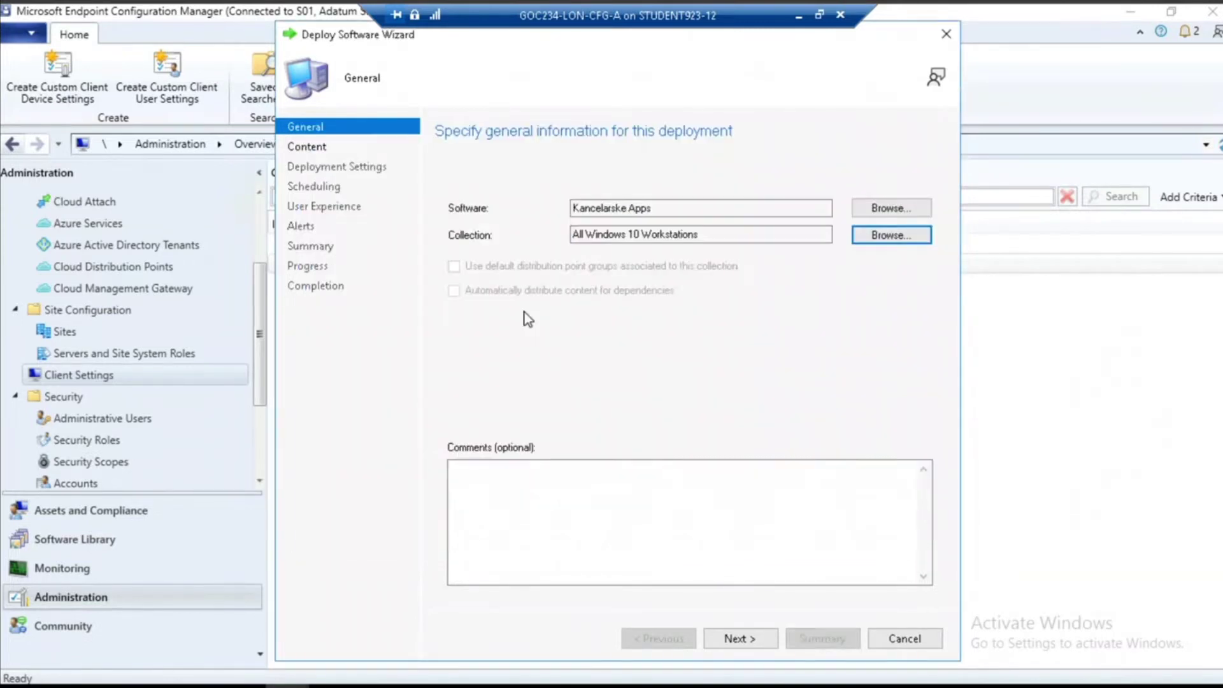
- Move to the Content page and start adding a distribution point
left_click(736, 641)
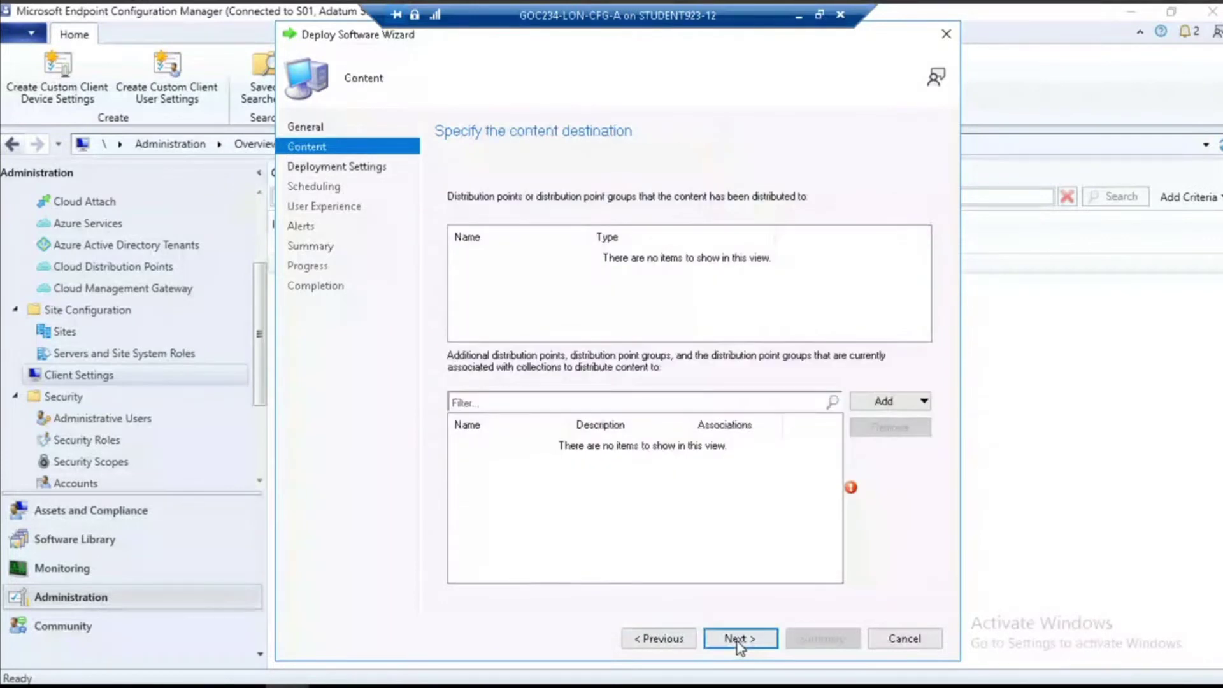
left_click(882, 408)
left_click(891, 425)
- Add LON-CFG.ADATUM.COM as the distribution point and continue to Deployment Settings
left_click(377, 277)
left_click(752, 596)
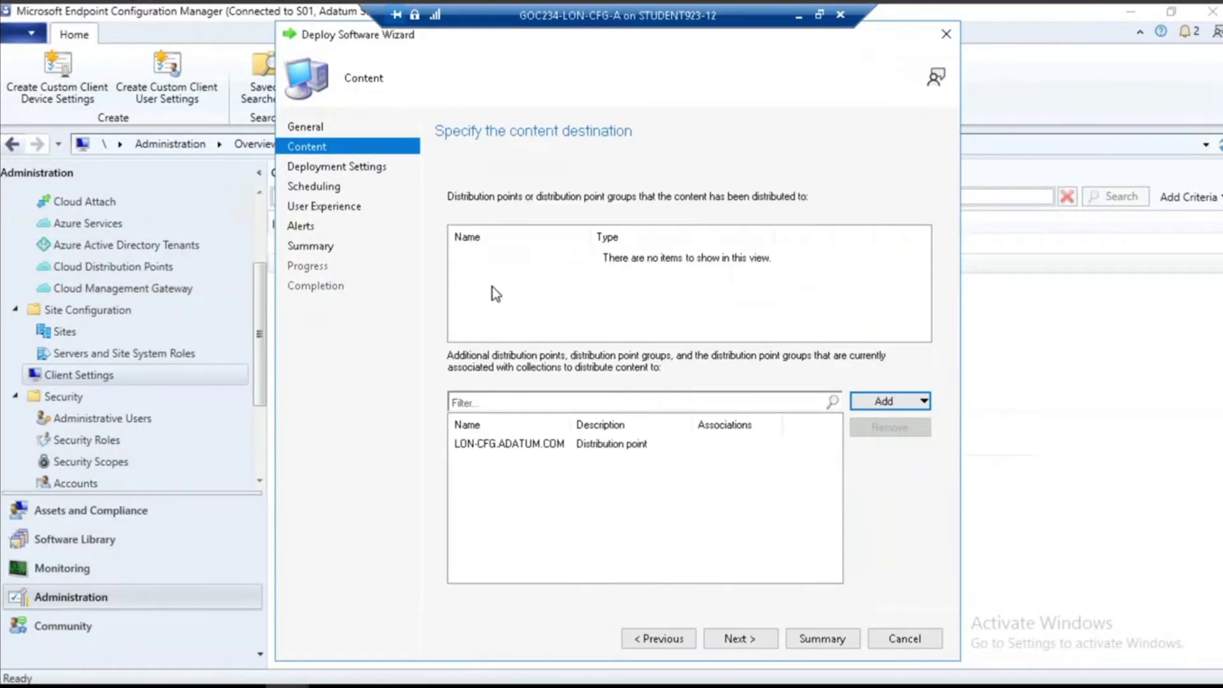
left_click(736, 640)
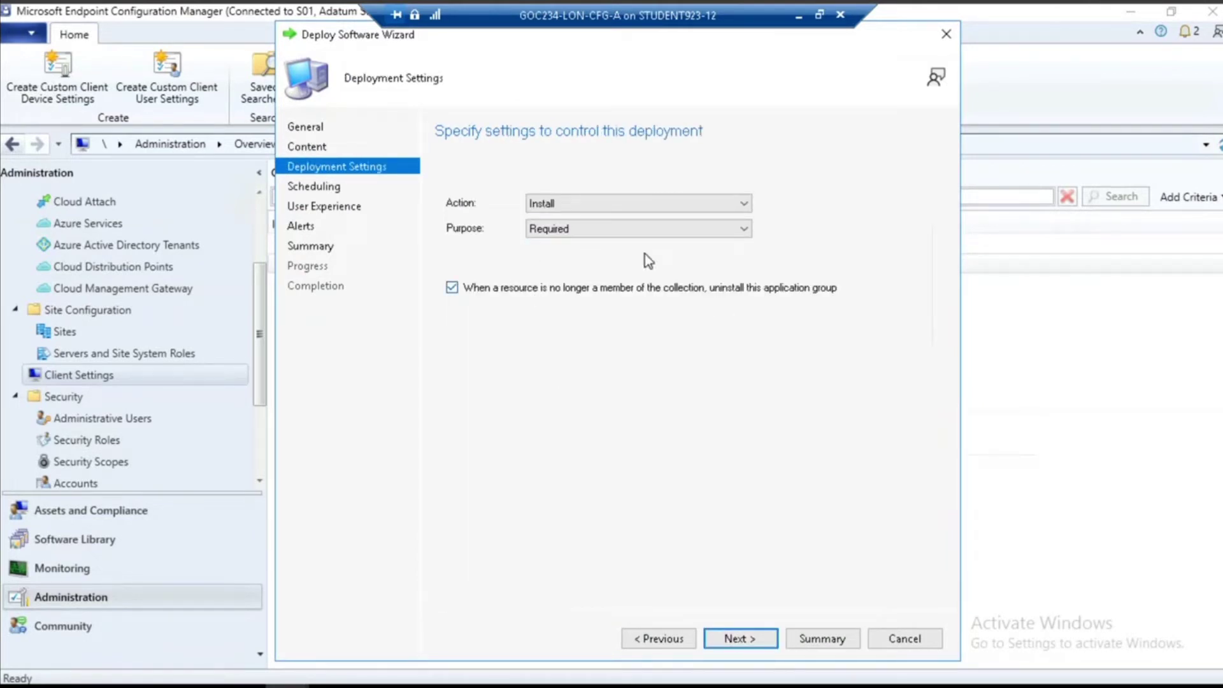
- Set the deployment purpose to Available and continue to Scheduling
left_click(624, 234)
left_click(571, 256)
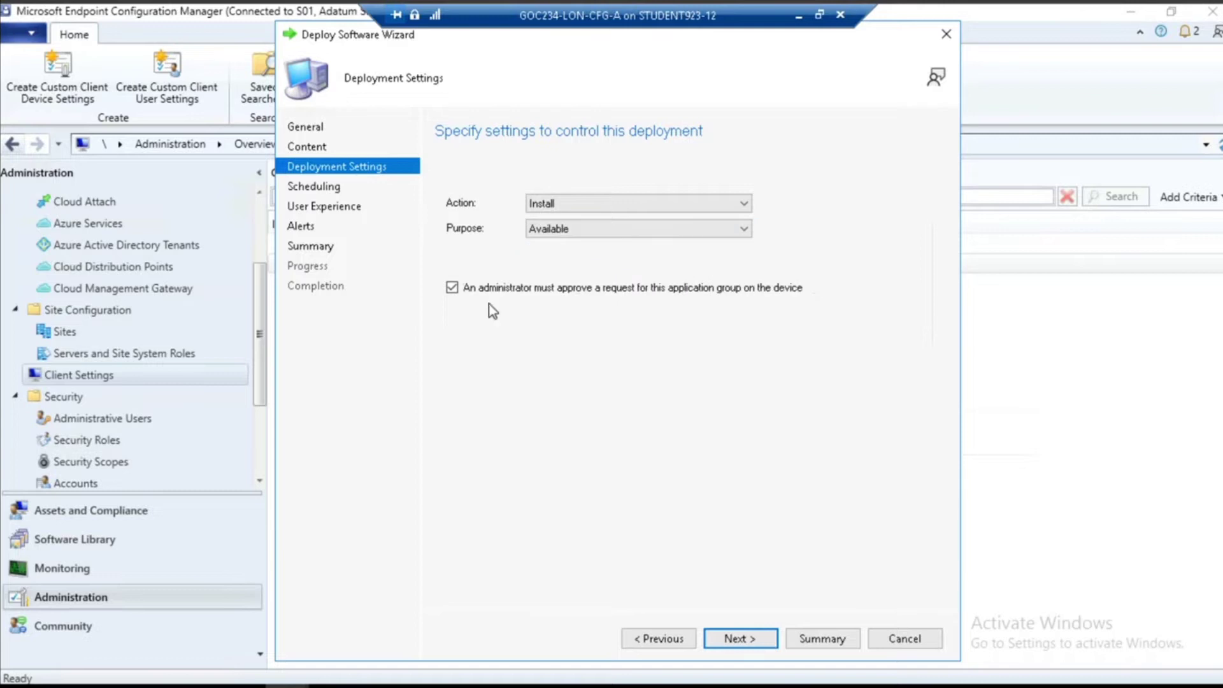
left_click(627, 231)
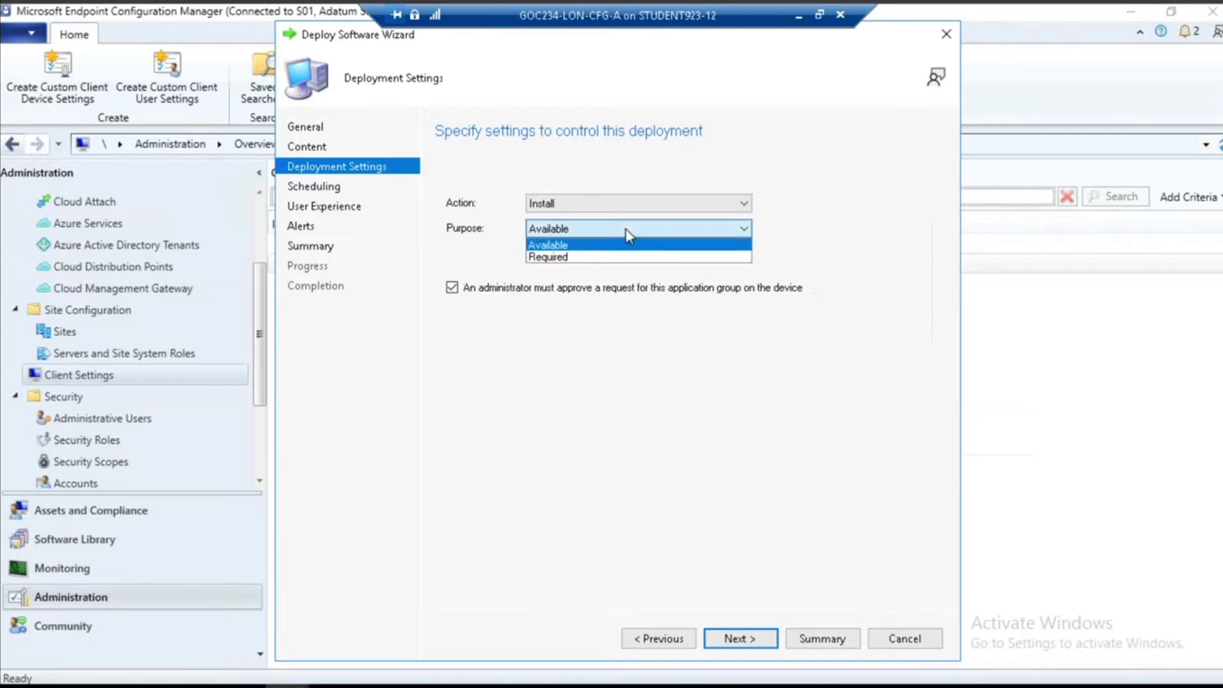
left_click(565, 256)
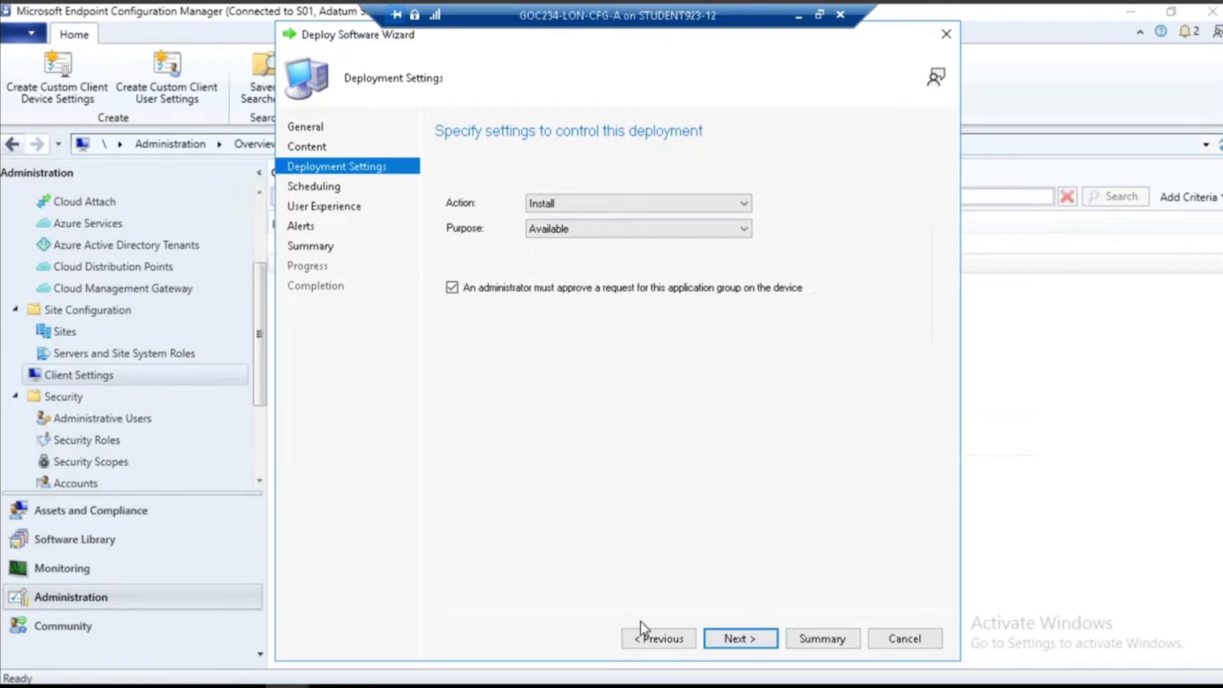
left_click(738, 638)
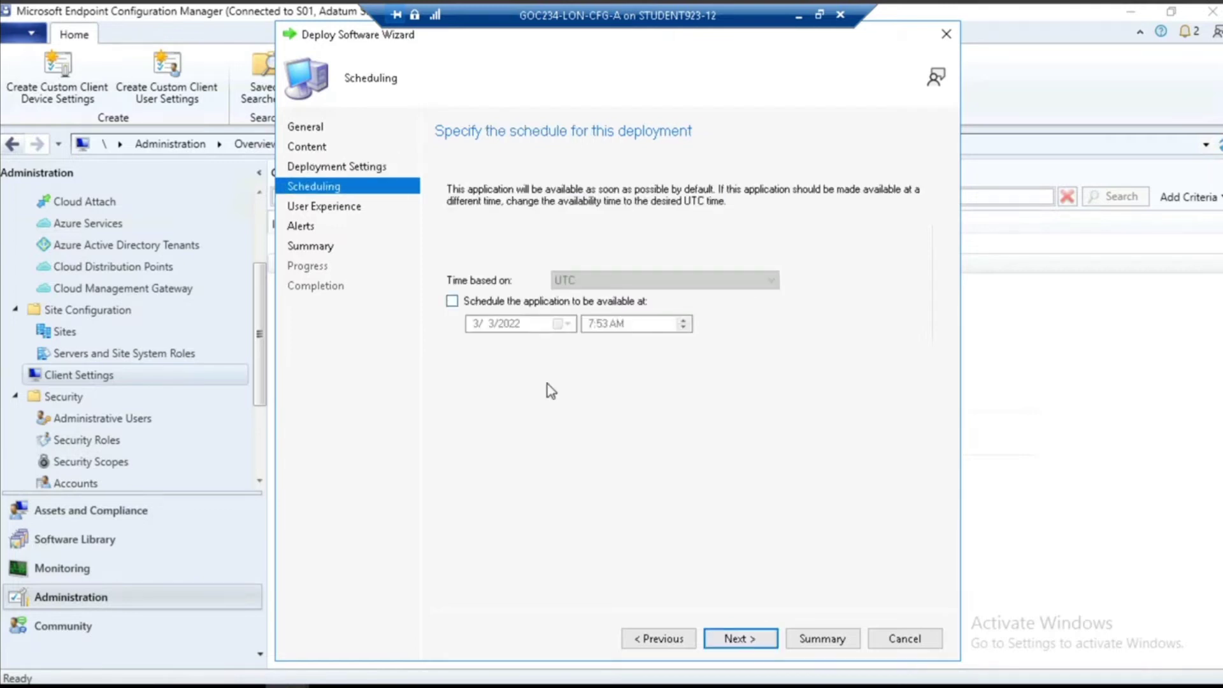
- Accept the default User Experience and Alerts settings, complete the wizard, and close it
left_click(745, 639)
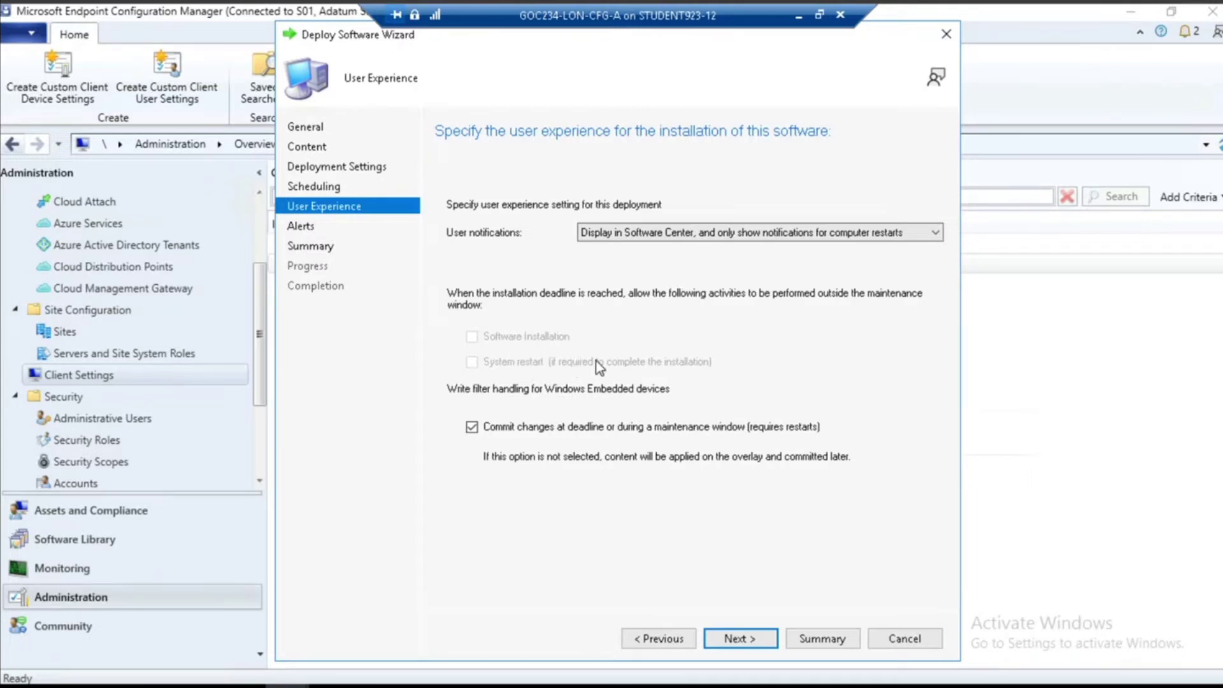
left_click(739, 637)
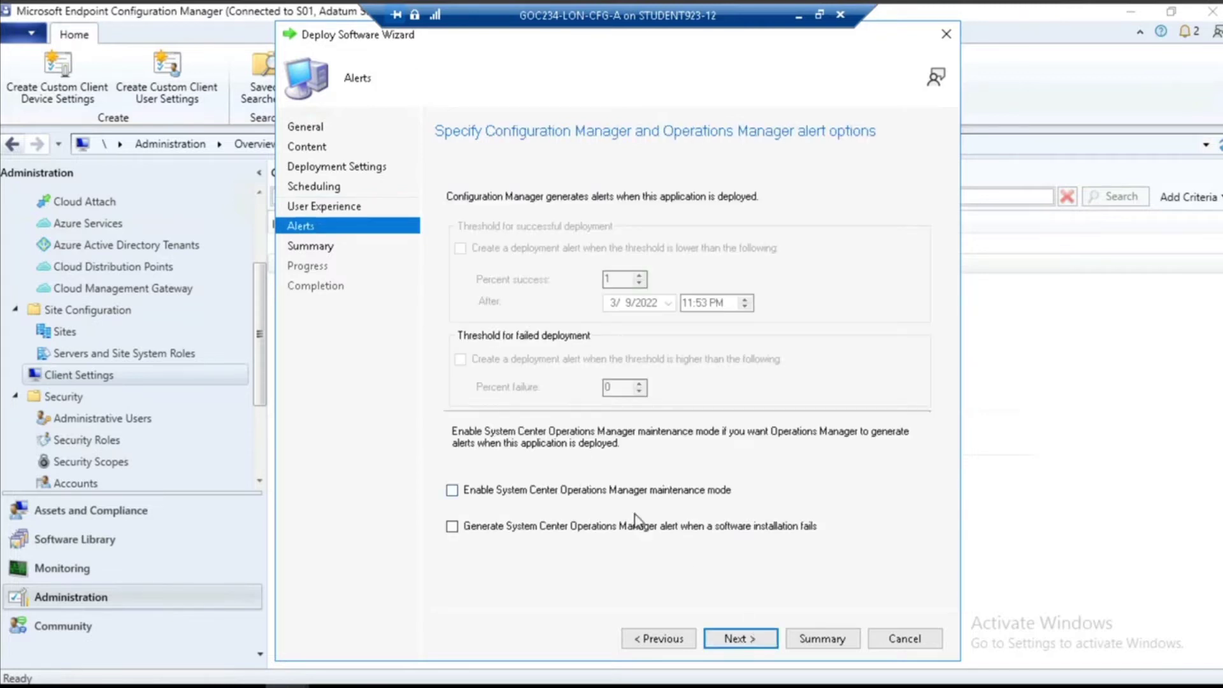
left_click(740, 637)
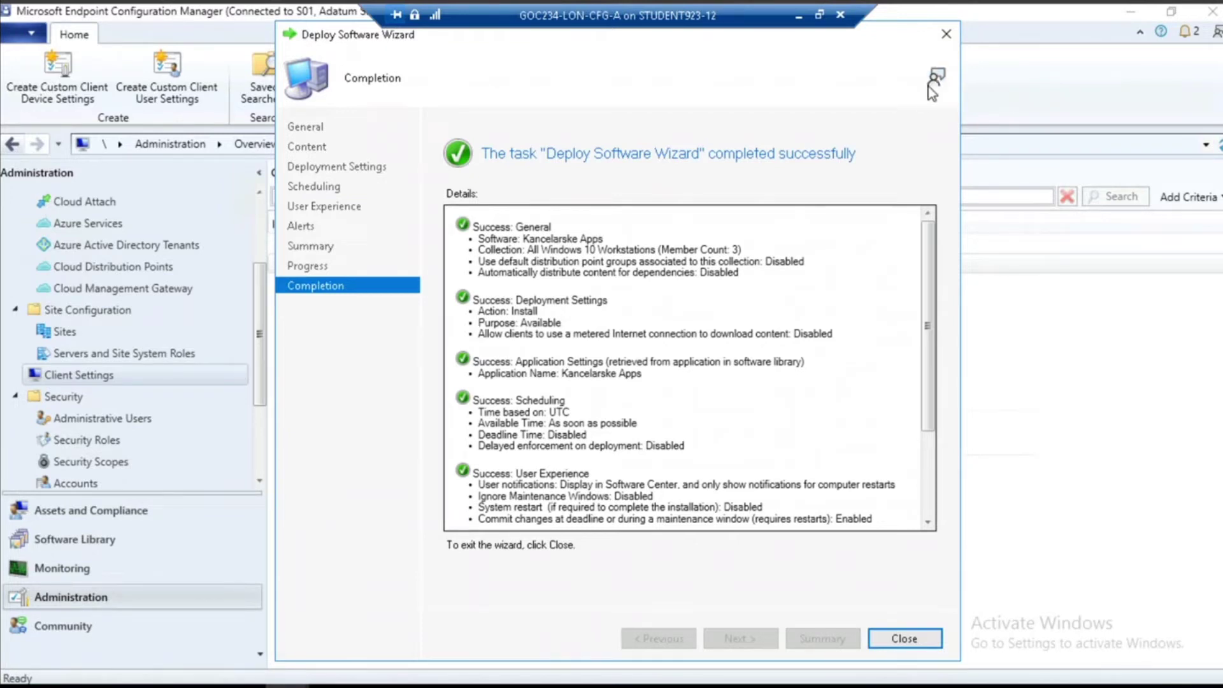
left_click(920, 640)
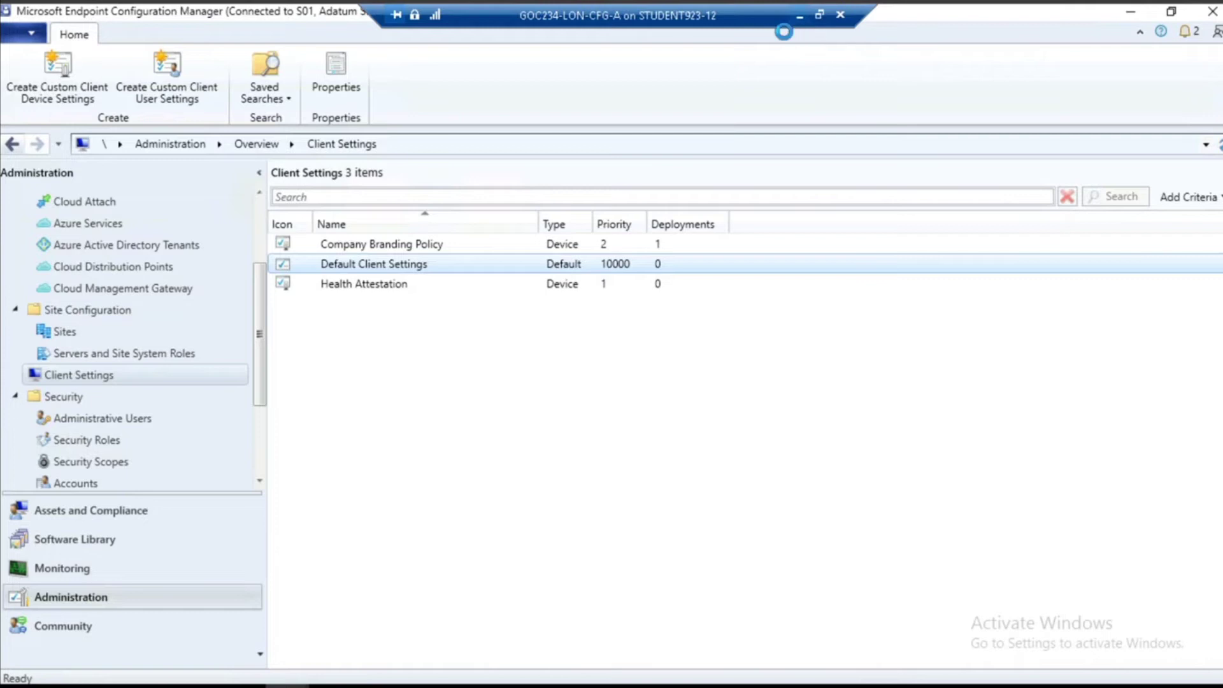
- Connect to GOC234-LON-CL1-A from Hyper-V Manager with Full Screen display
left_click(799, 15)
double_click(266, 158)
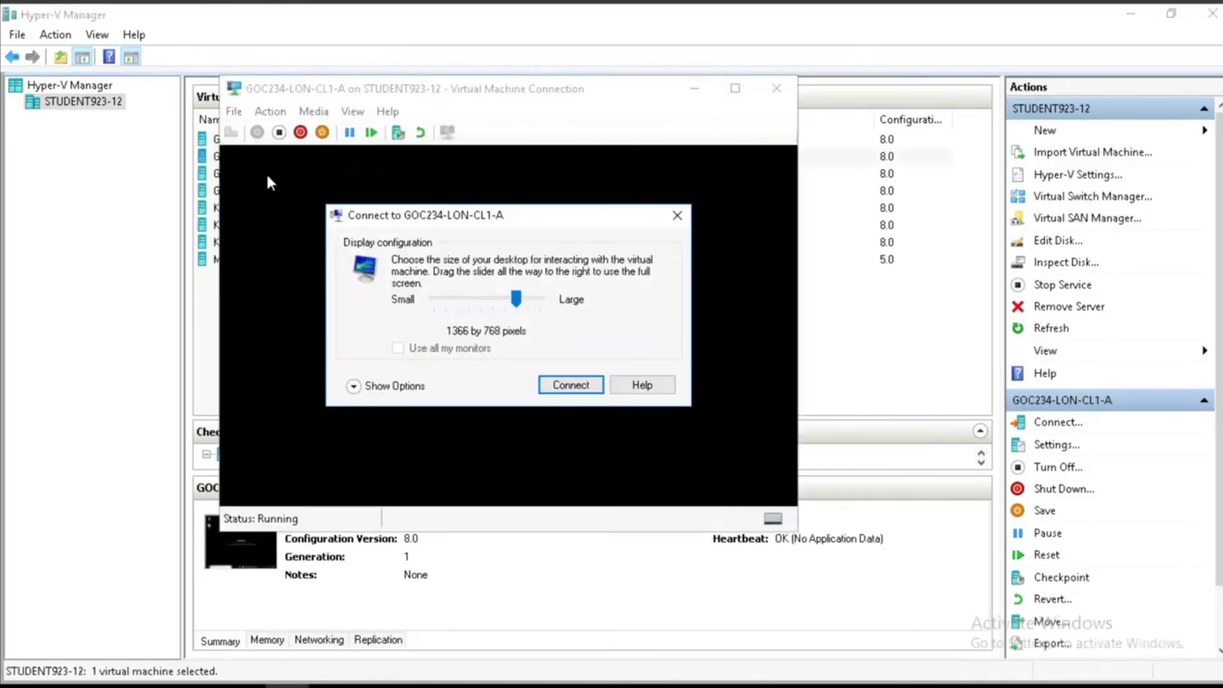
left_click_drag(516, 298, 542, 298)
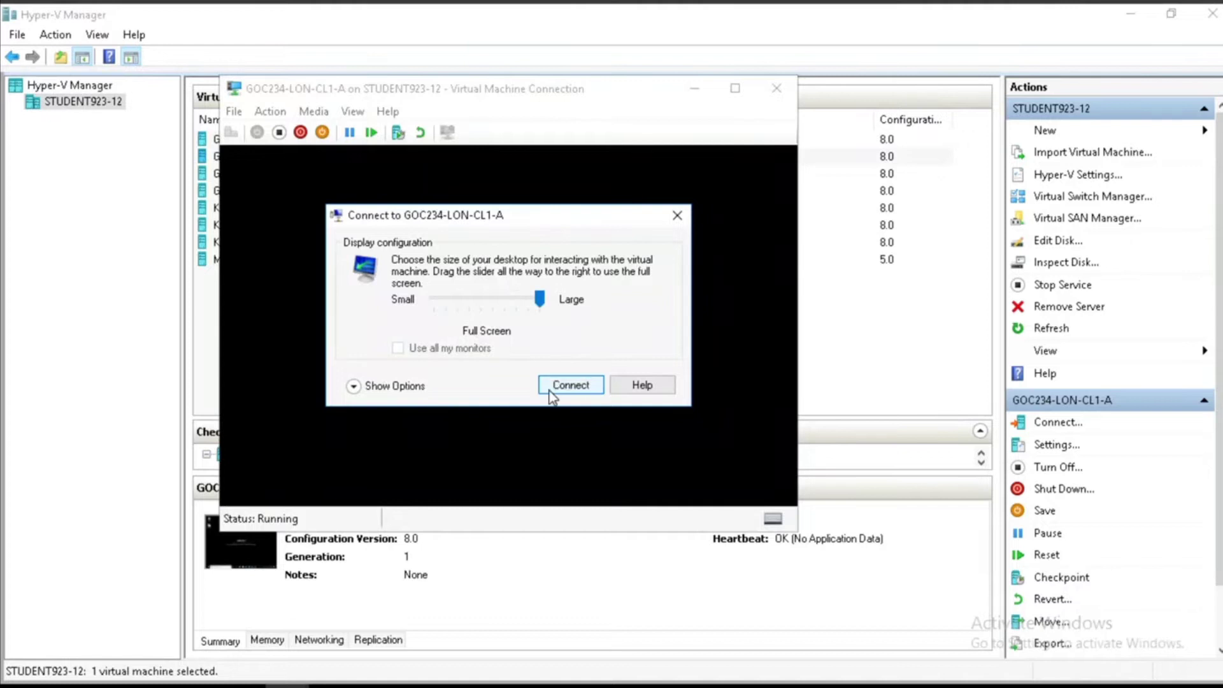
left_click(562, 385)
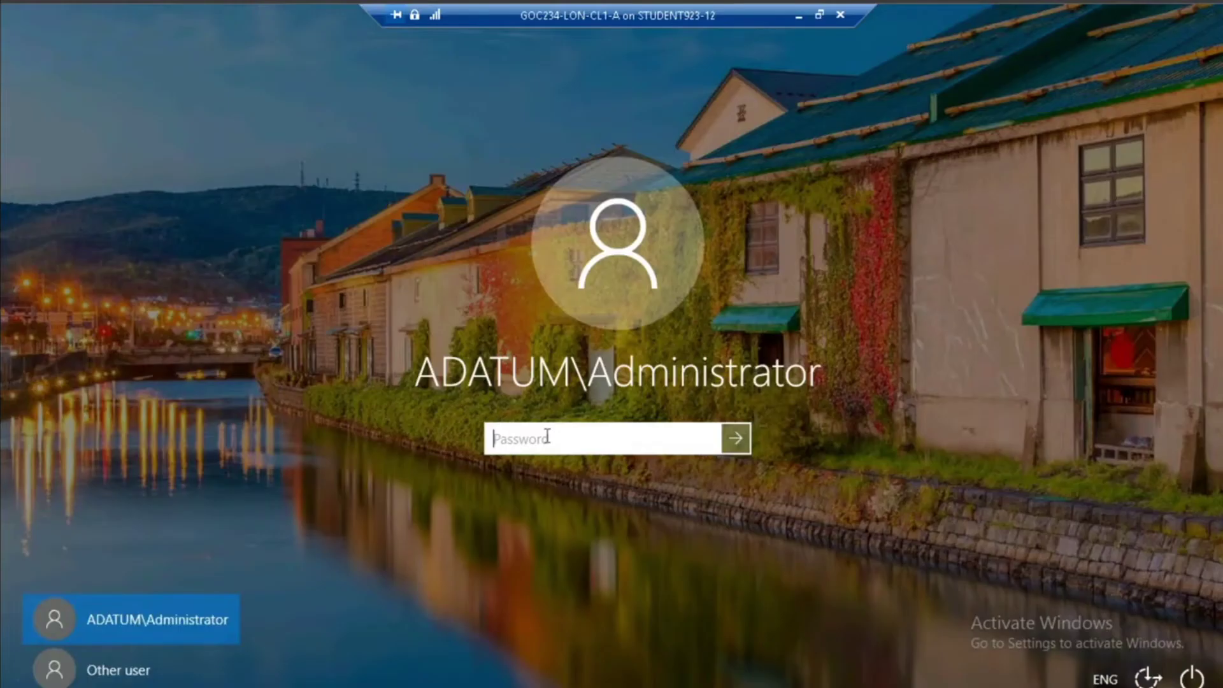
- Submit the Administrator password and dismiss the incorrect-password error
key("Return")
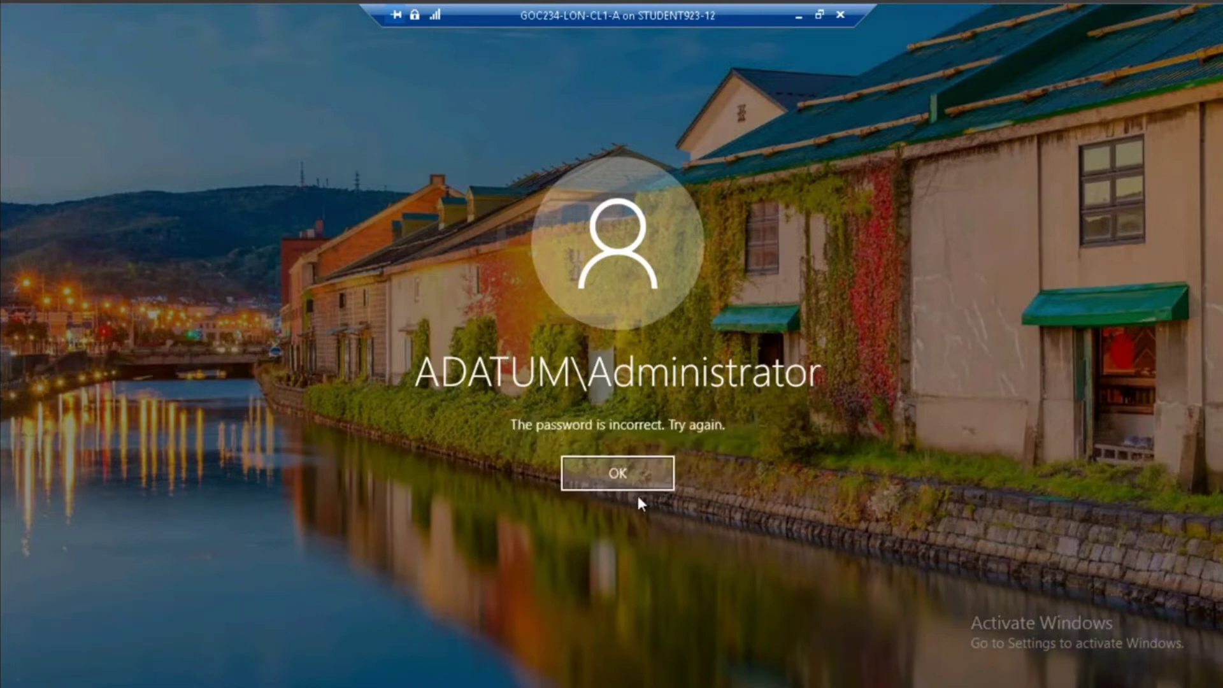
left_click(639, 484)
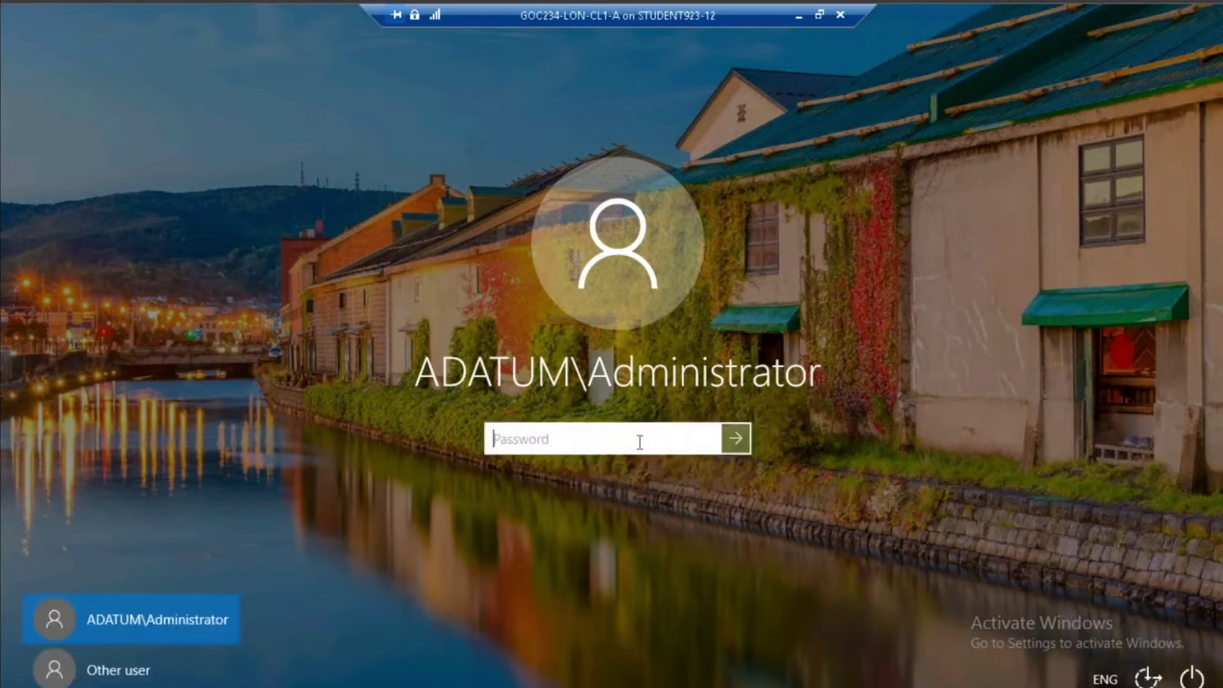
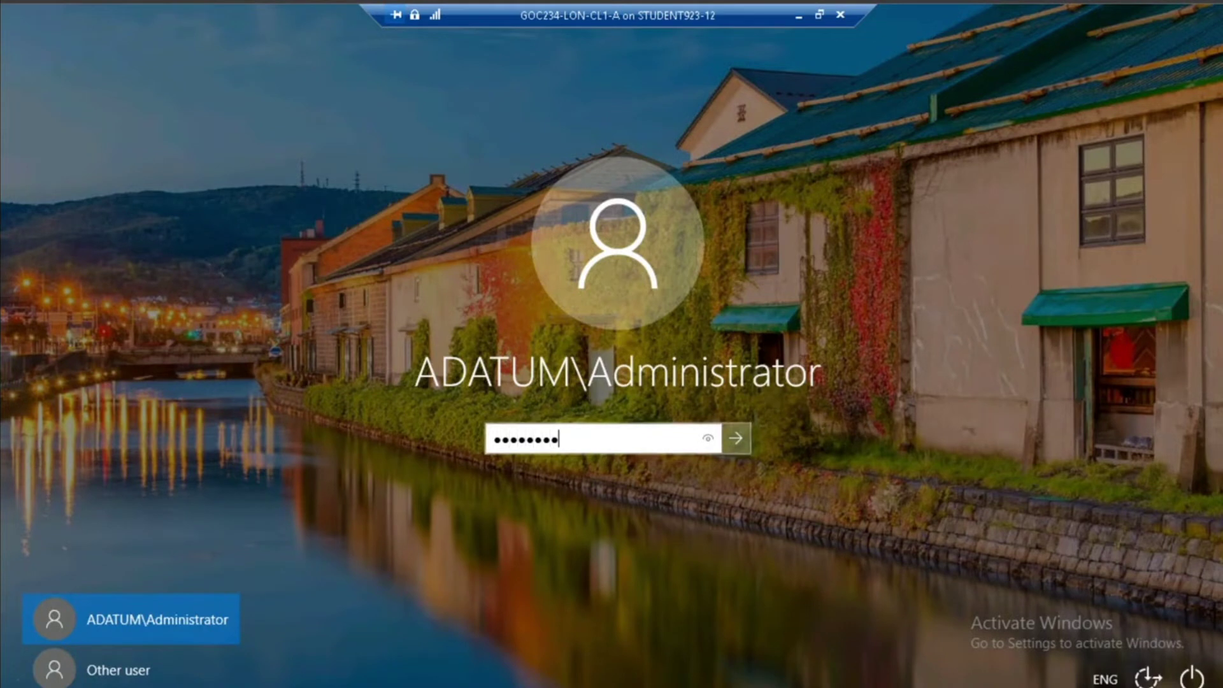
- Retype the password, check and correct it with the reveal icon, and sign in
left_click(708, 439)
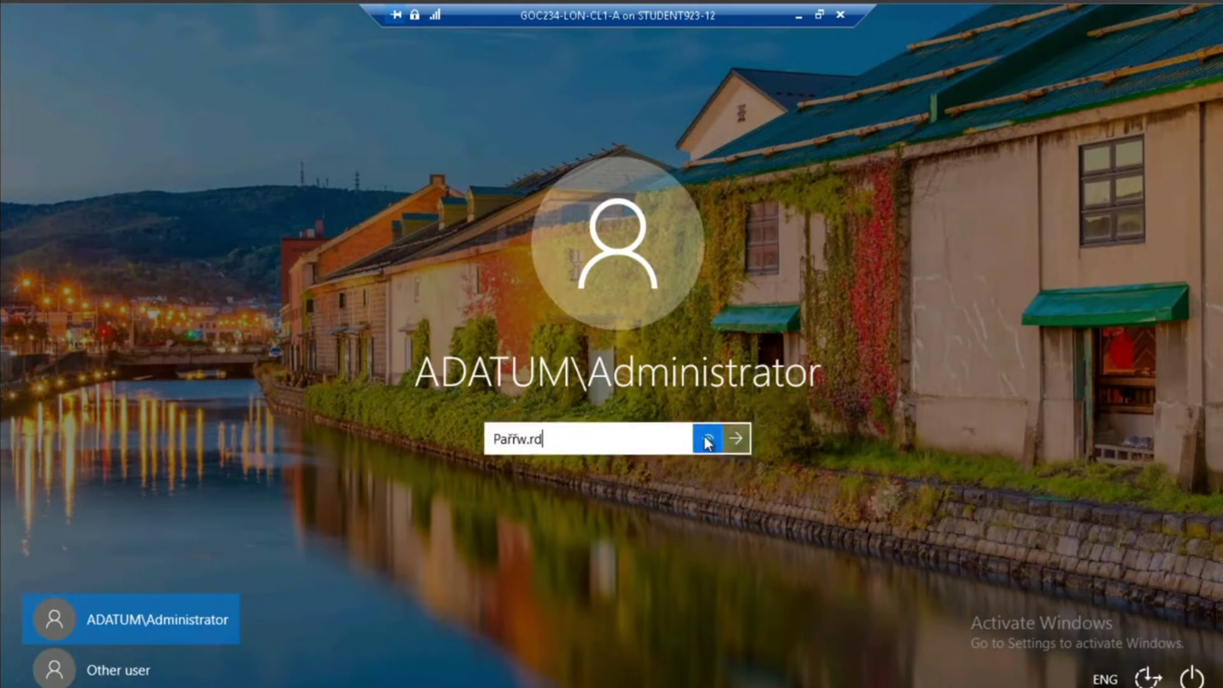
key("Left")
key("Left")
key("Left")
key("Left")
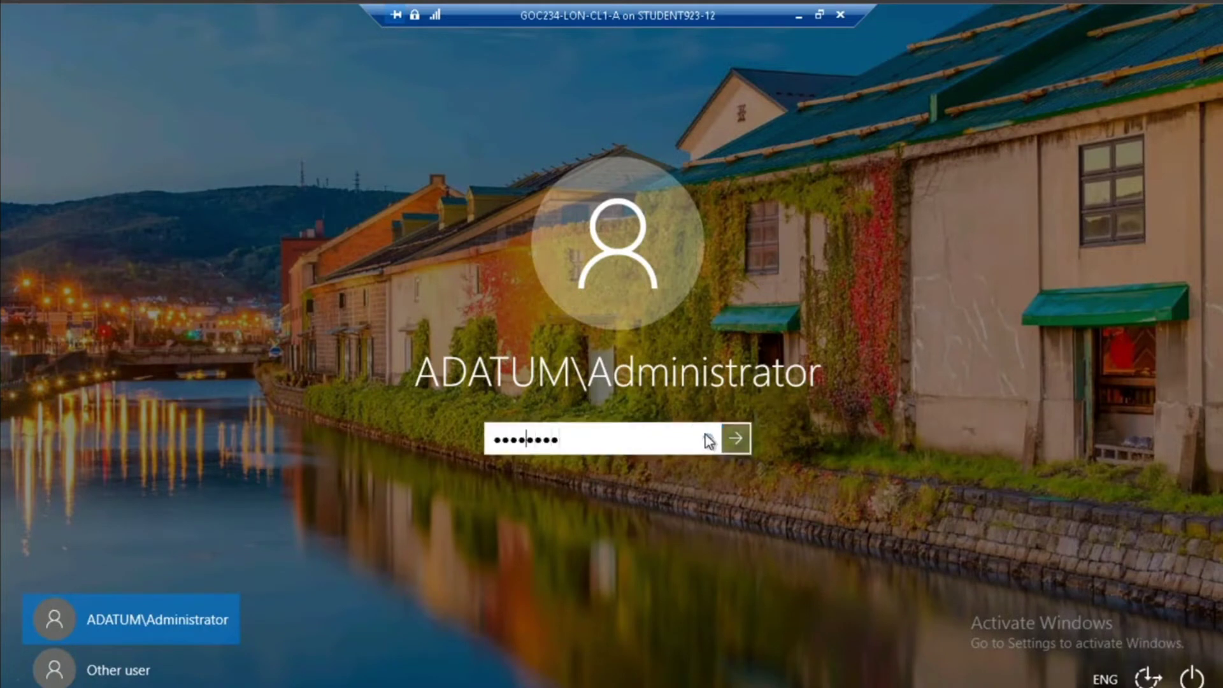
key("BackSpace")
key("BackSpace")
left_click(710, 439)
left_click(711, 439)
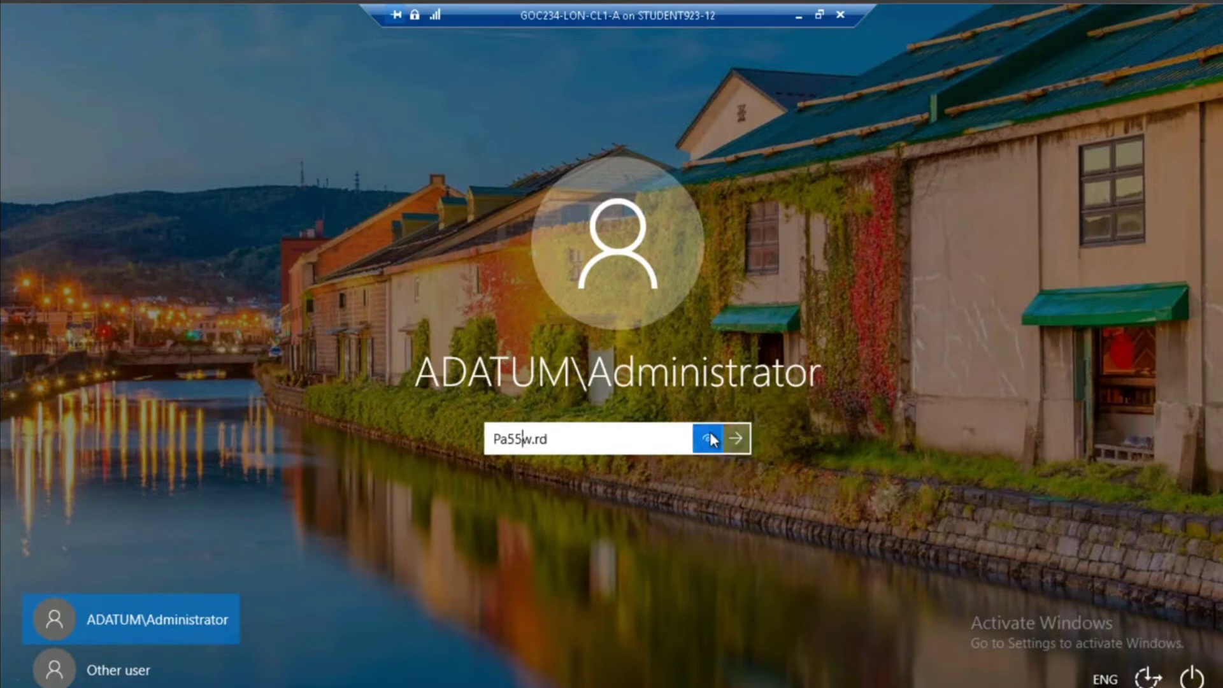
key("Return")
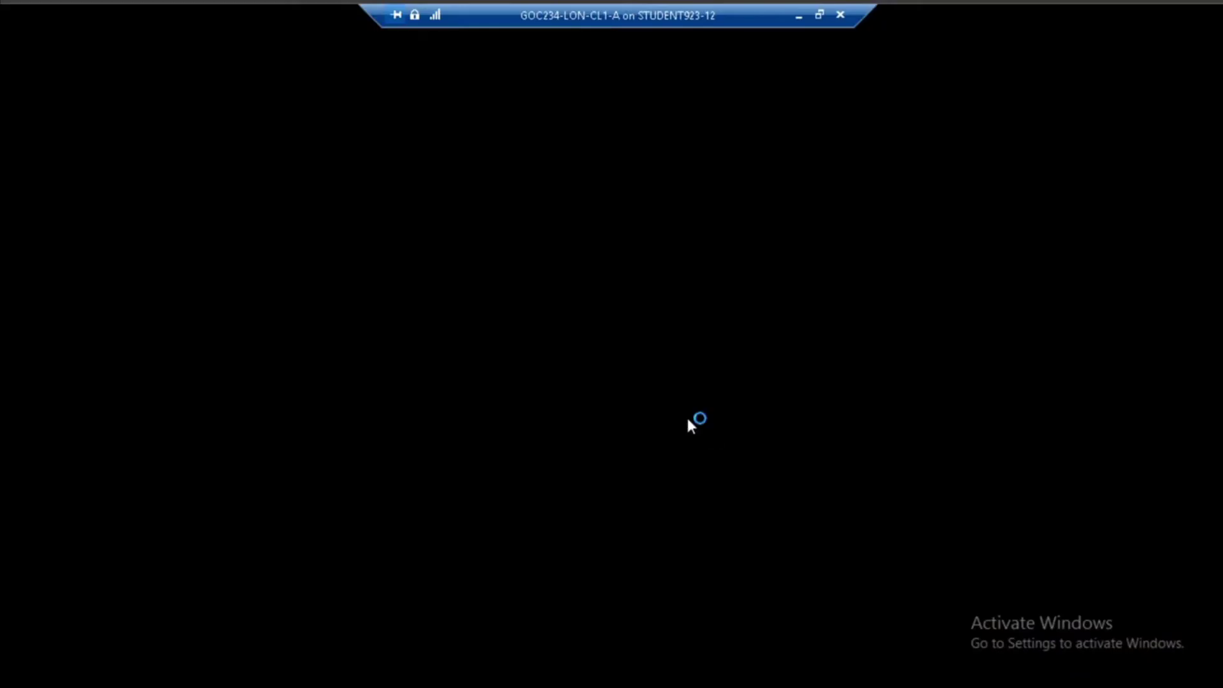
- Run the Machine Policy Retrieval & Evaluation Cycle from the Configuration Manager applet, then close Control Panel
left_click(598, 684)
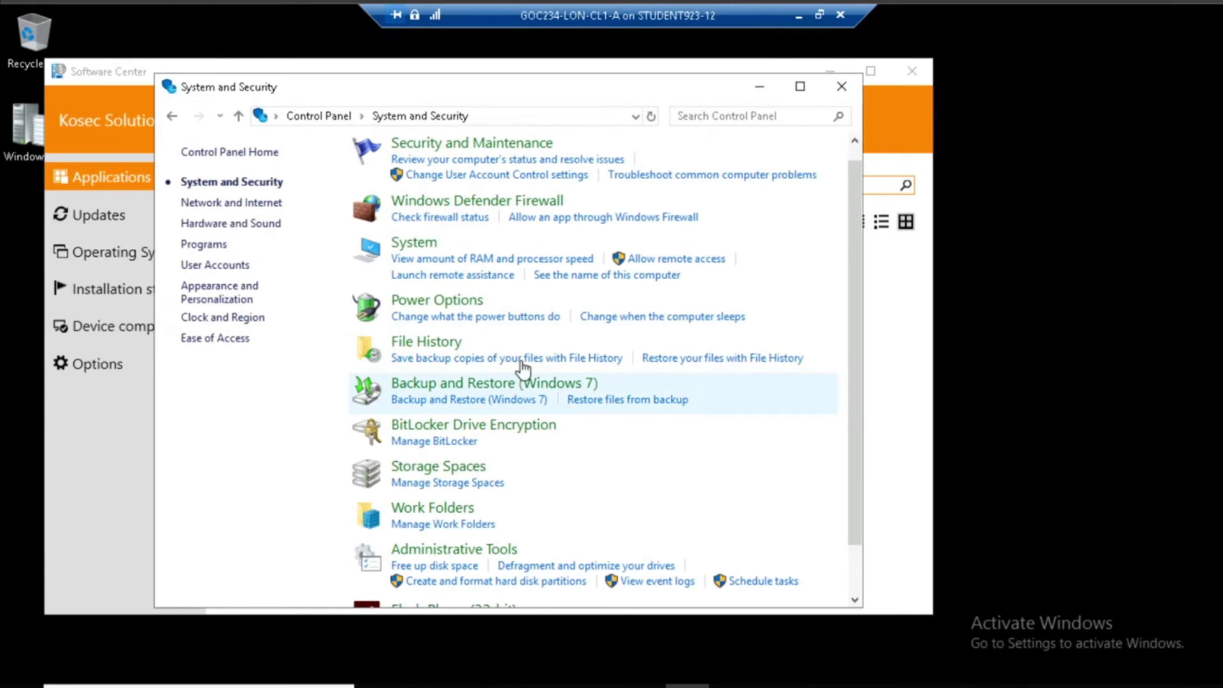
scroll(528, 382, "down", 1)
left_click(465, 584)
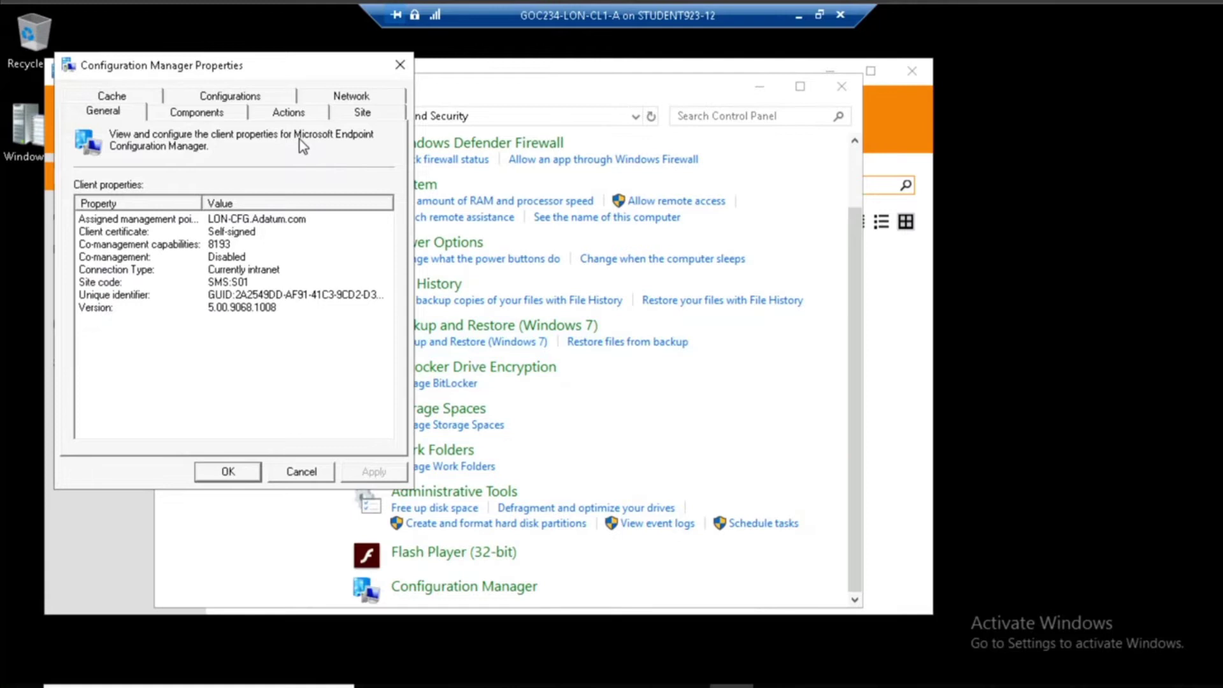
left_click(288, 113)
left_click(164, 262)
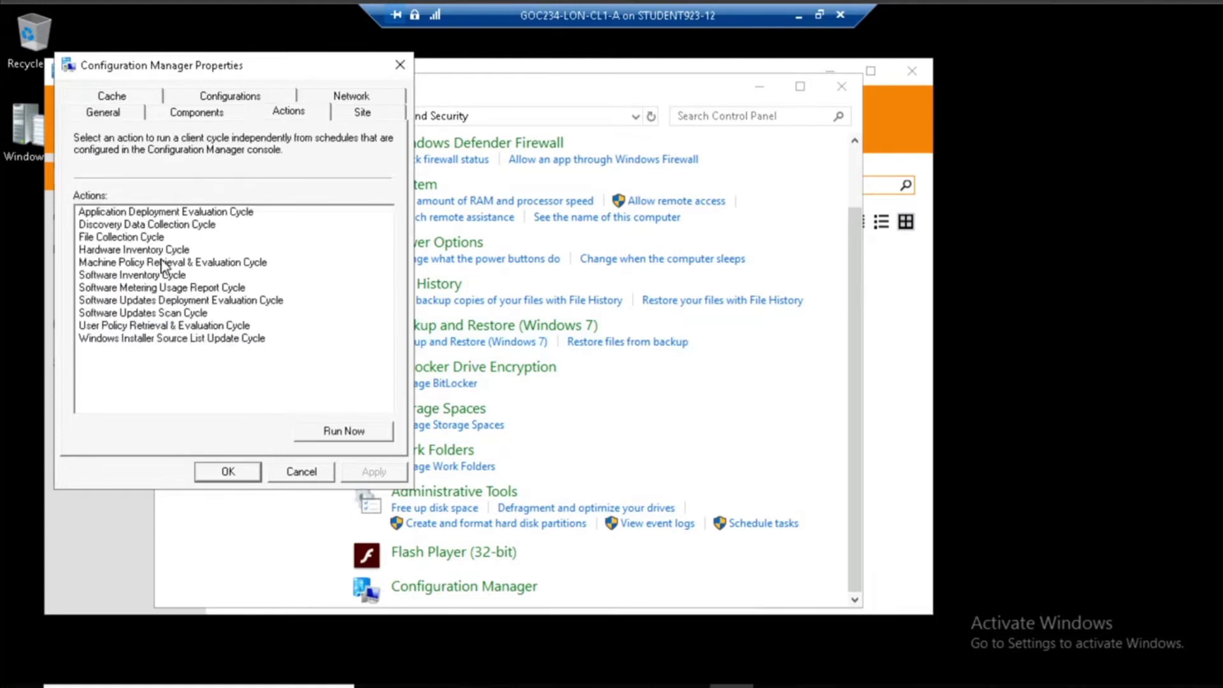
left_click(376, 431)
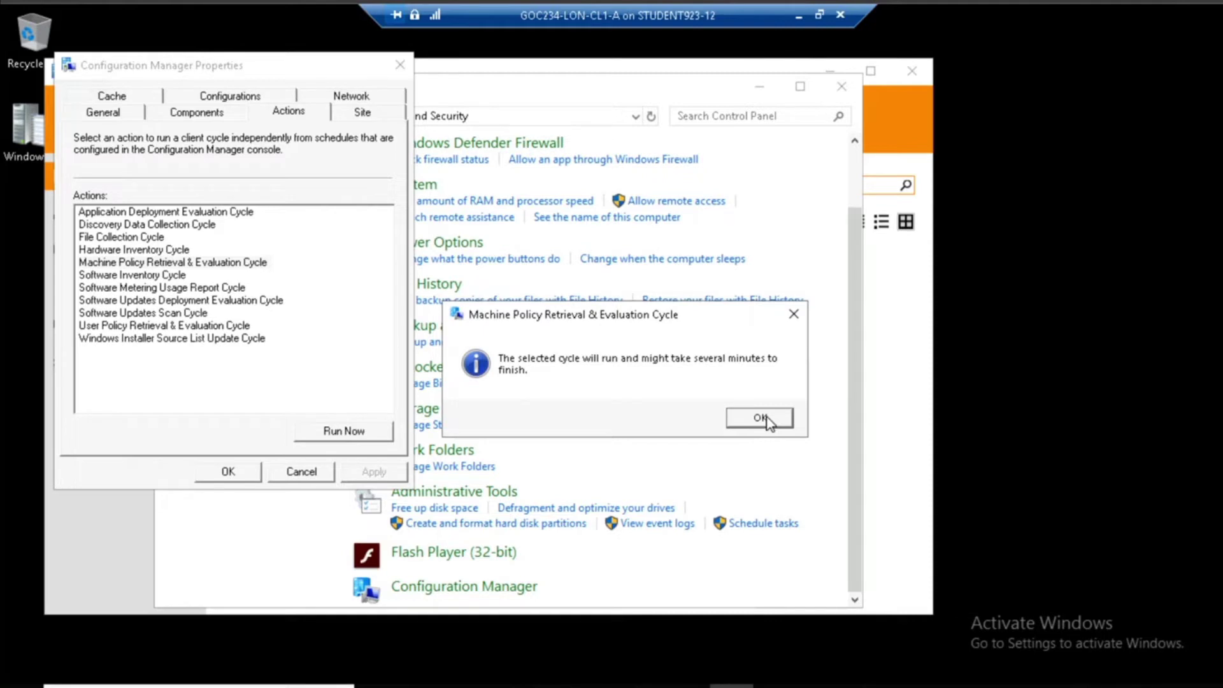
left_click(761, 418)
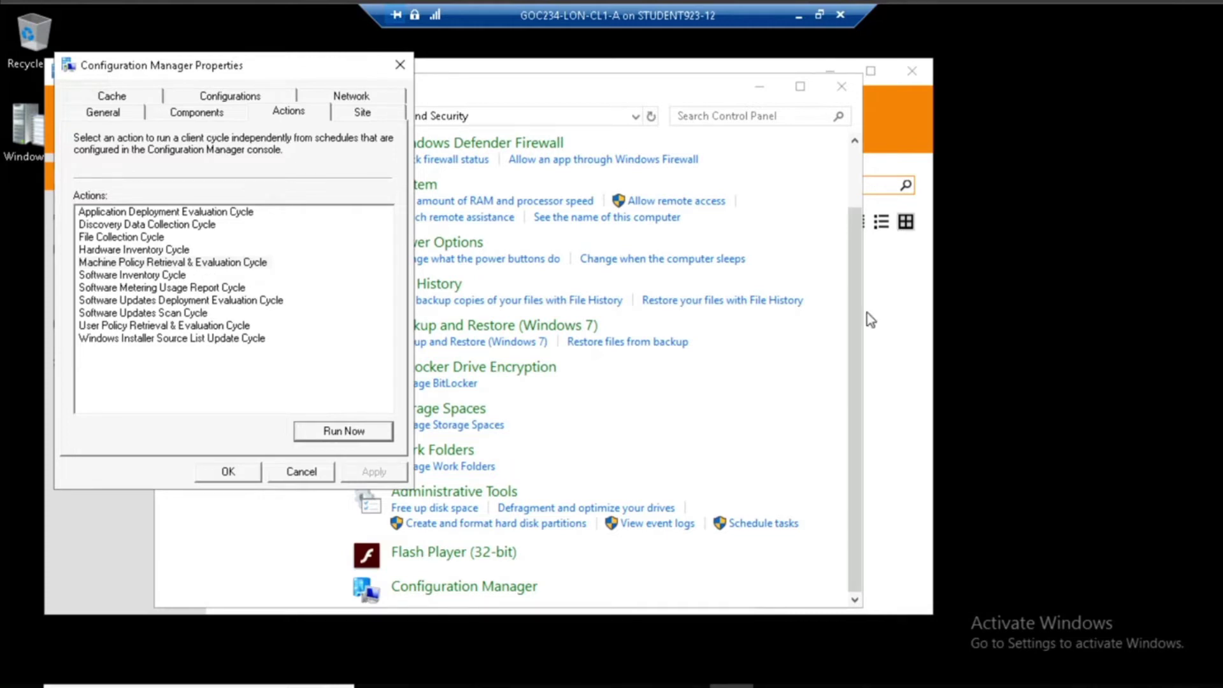
left_click(224, 477)
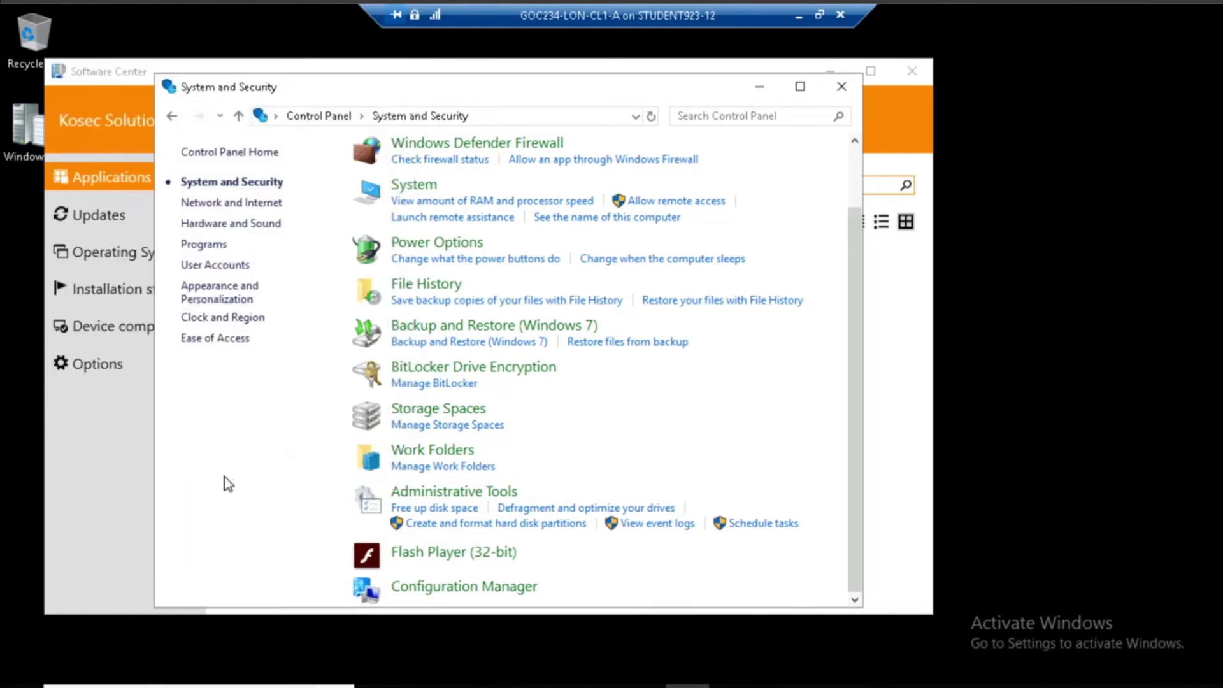
left_click(841, 87)
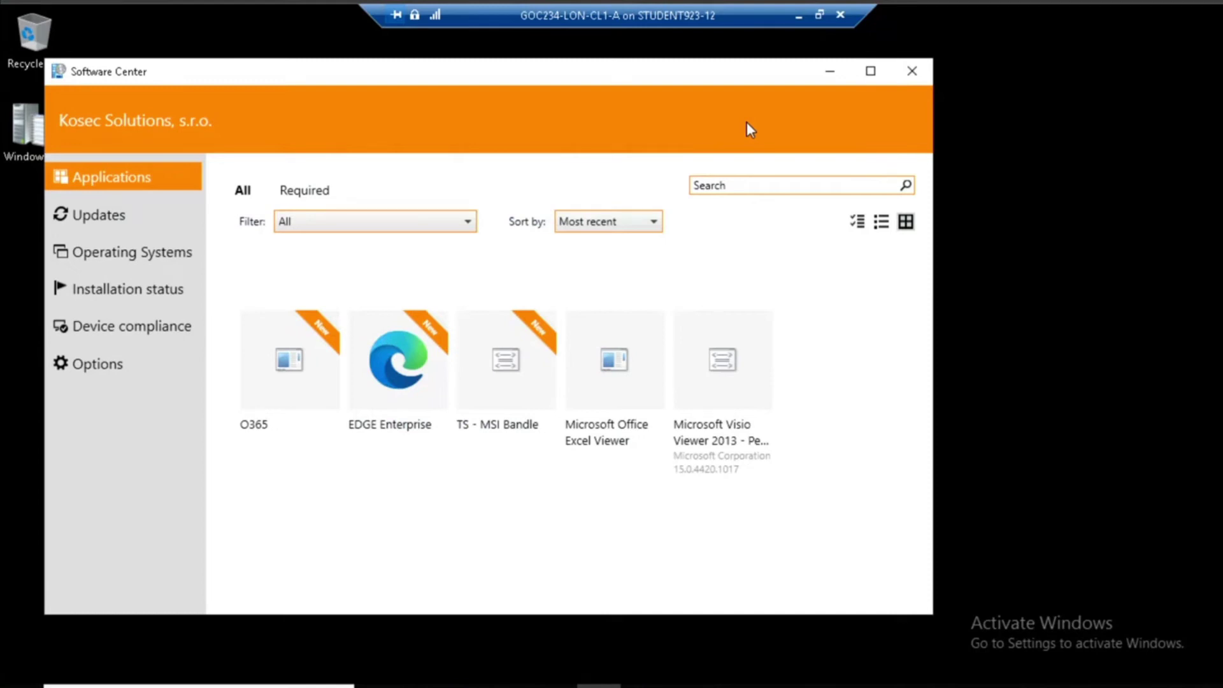
- Refresh the Applications list, view Microsoft Office Excel Viewer, then close Software Center
left_click(108, 214)
left_click(110, 182)
left_click(622, 319)
left_click(912, 71)
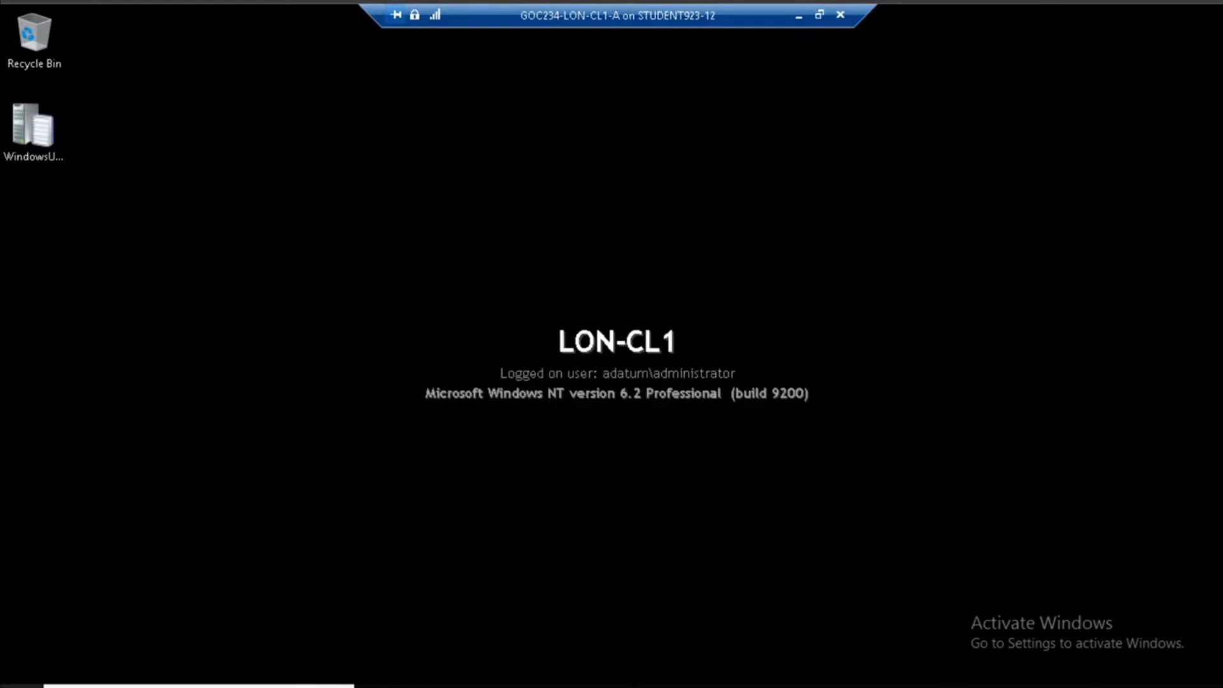
- Relaunch Software Center by searching 'soft' and refresh its Applications list
key("super")
type("soft")
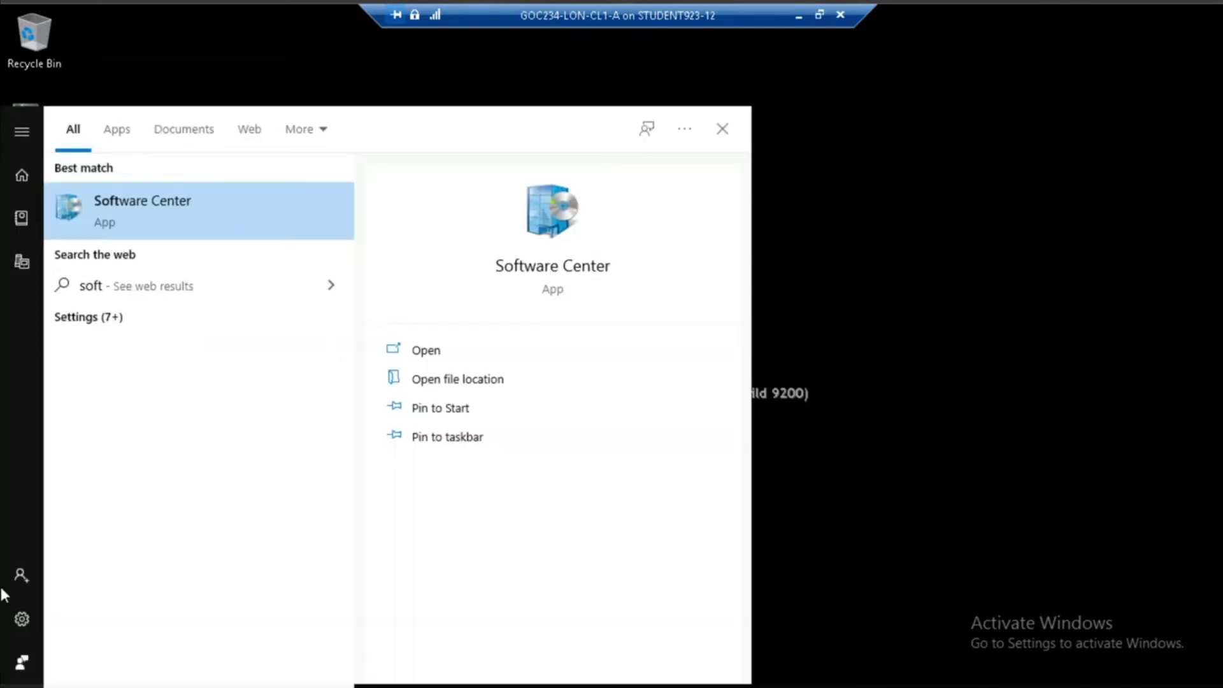
left_click(197, 217)
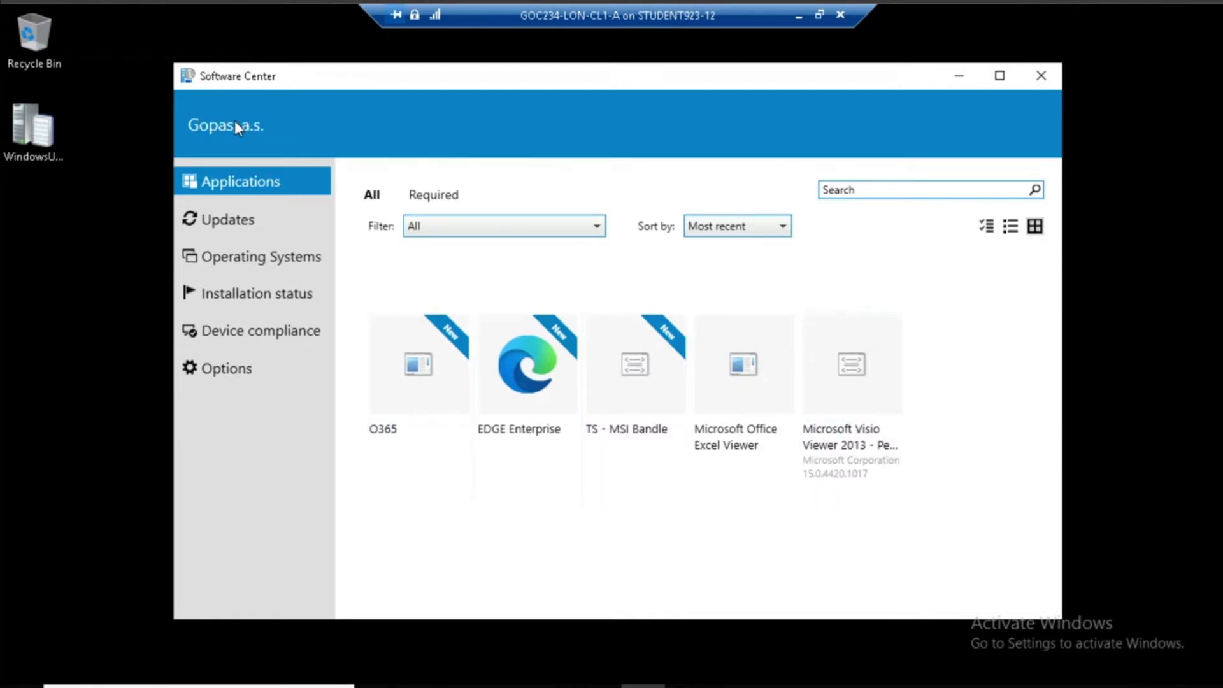
left_click(236, 183)
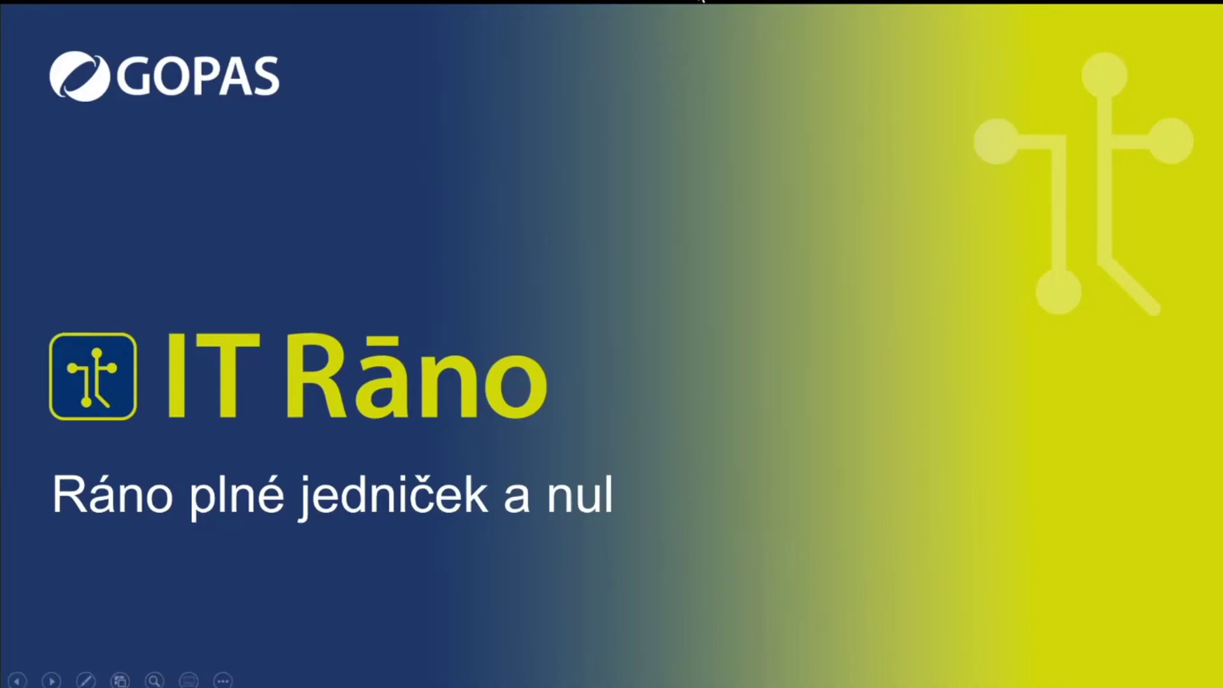
key("Right")
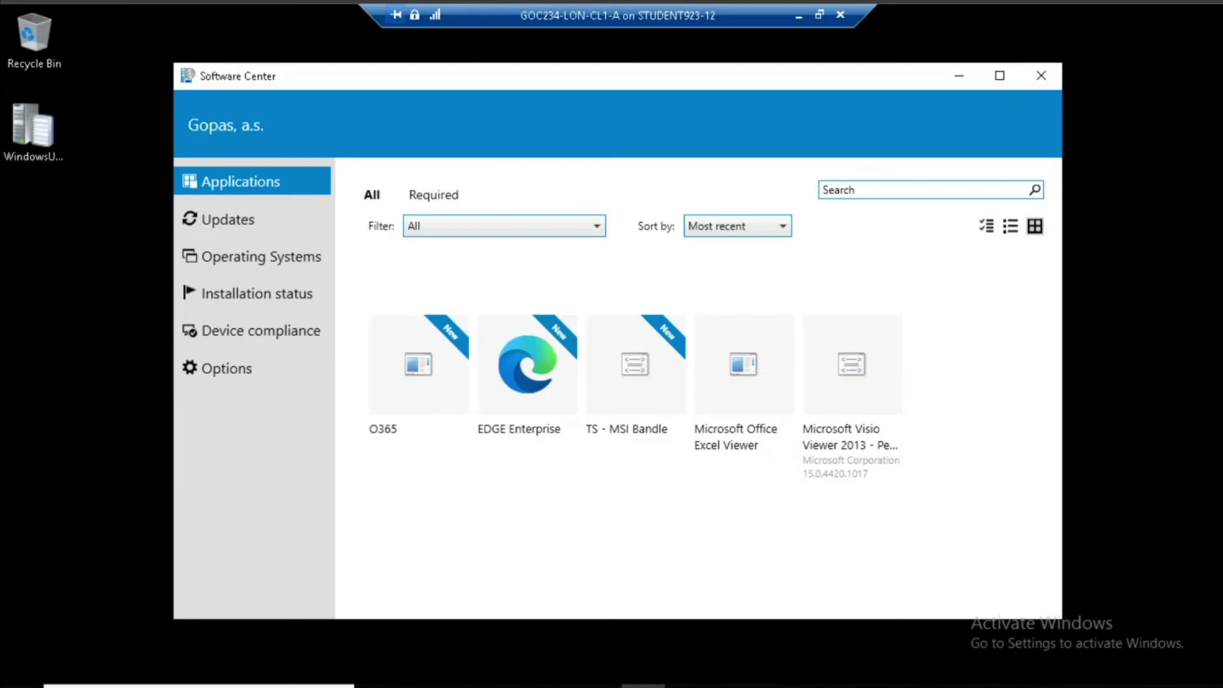
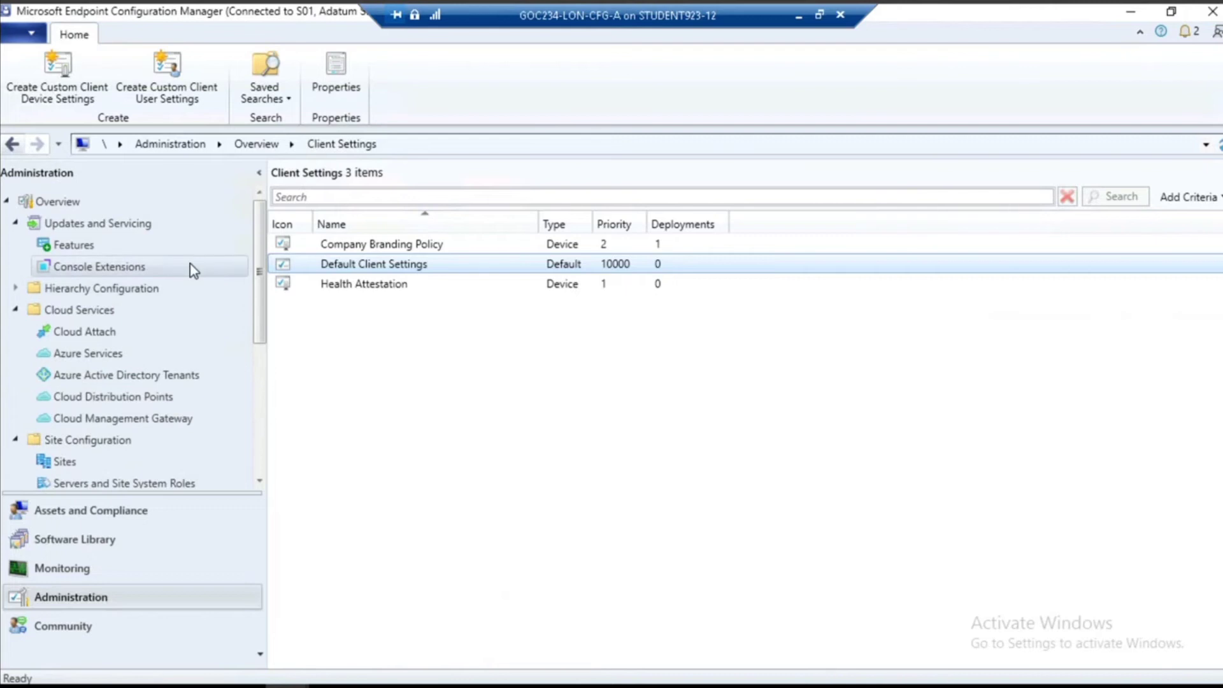
- Go to Assets and Compliance > Orchestration Groups to show the MECM Servers group
left_click(86, 543)
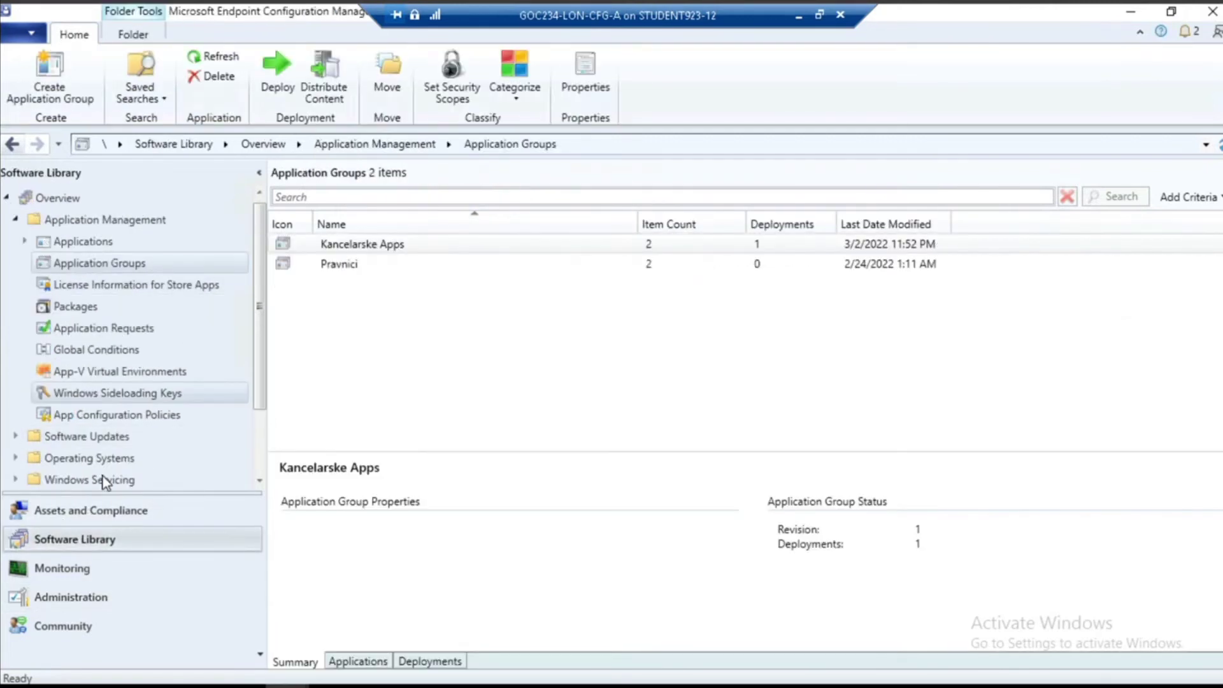
left_click(127, 510)
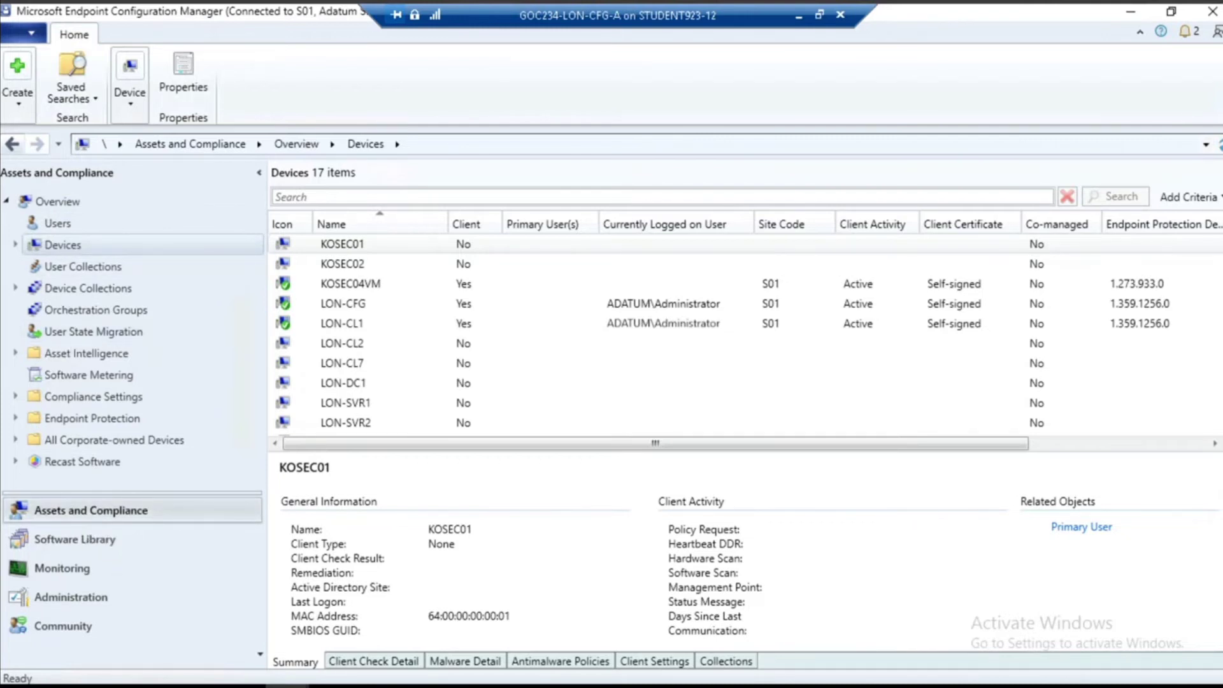
mouse_move(331, 687)
left_click(94, 312)
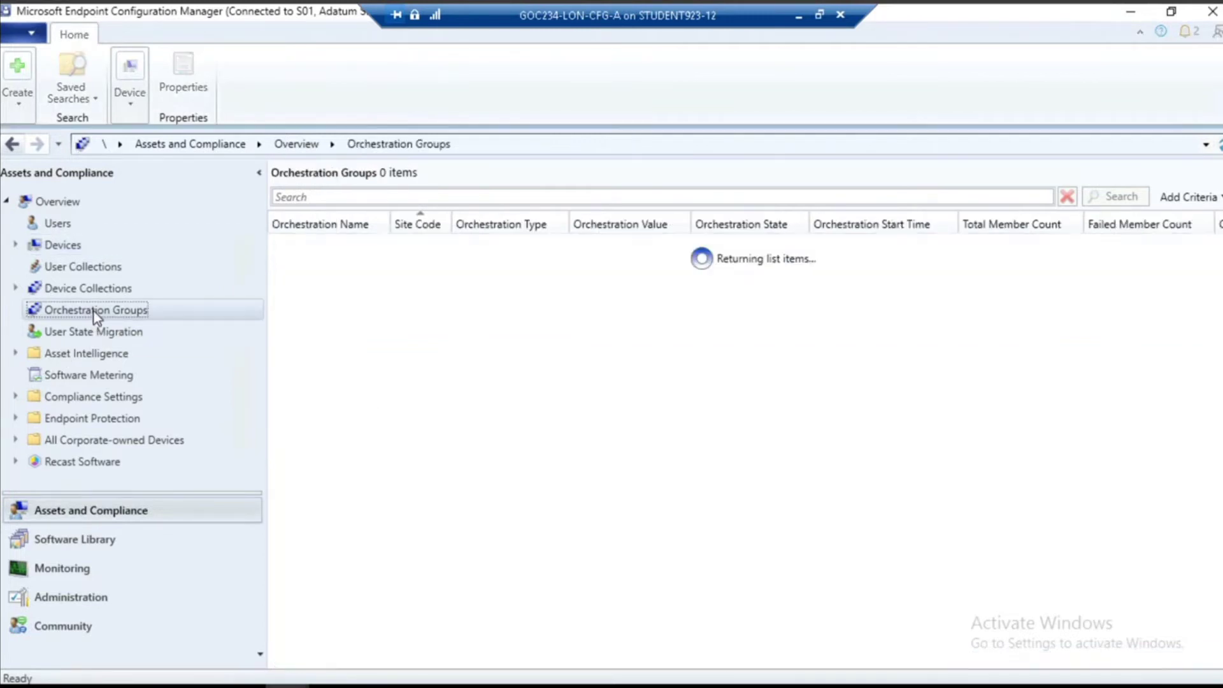
right_click(94, 312)
- Start a new orchestration group and type its name, Hyper-V C…, fixing a typo
left_click(200, 322)
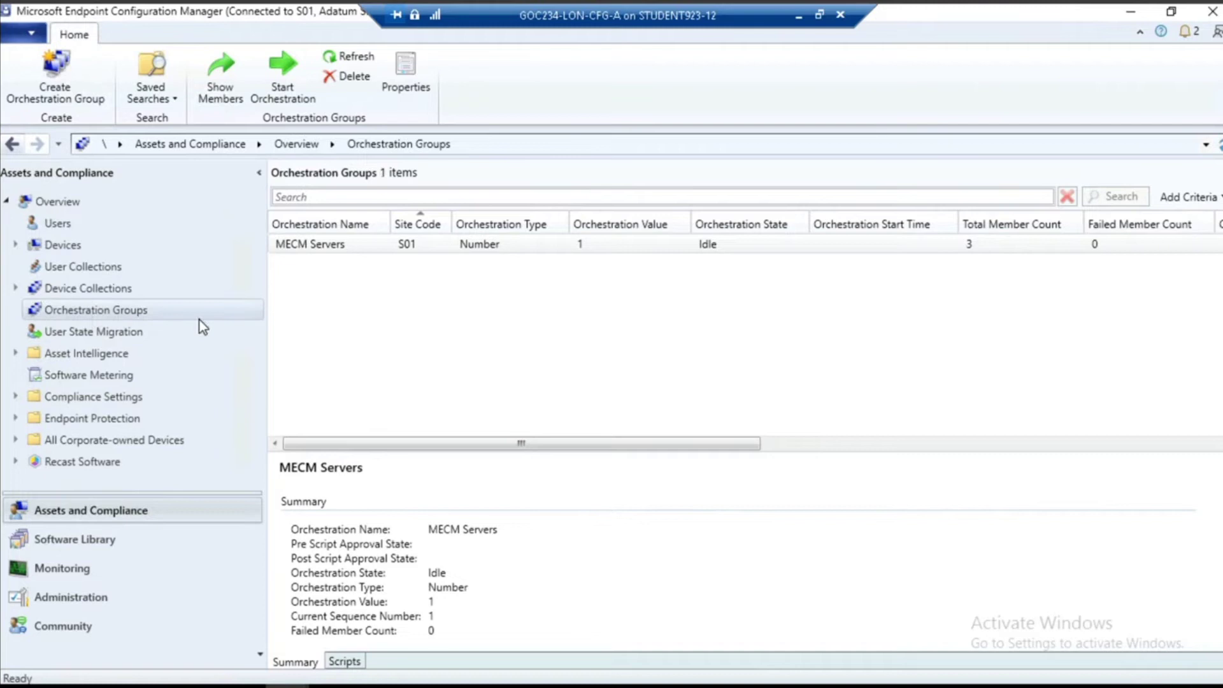
type("Hzp")
key("BackSpace")
key("BackSpace")
type("yper")
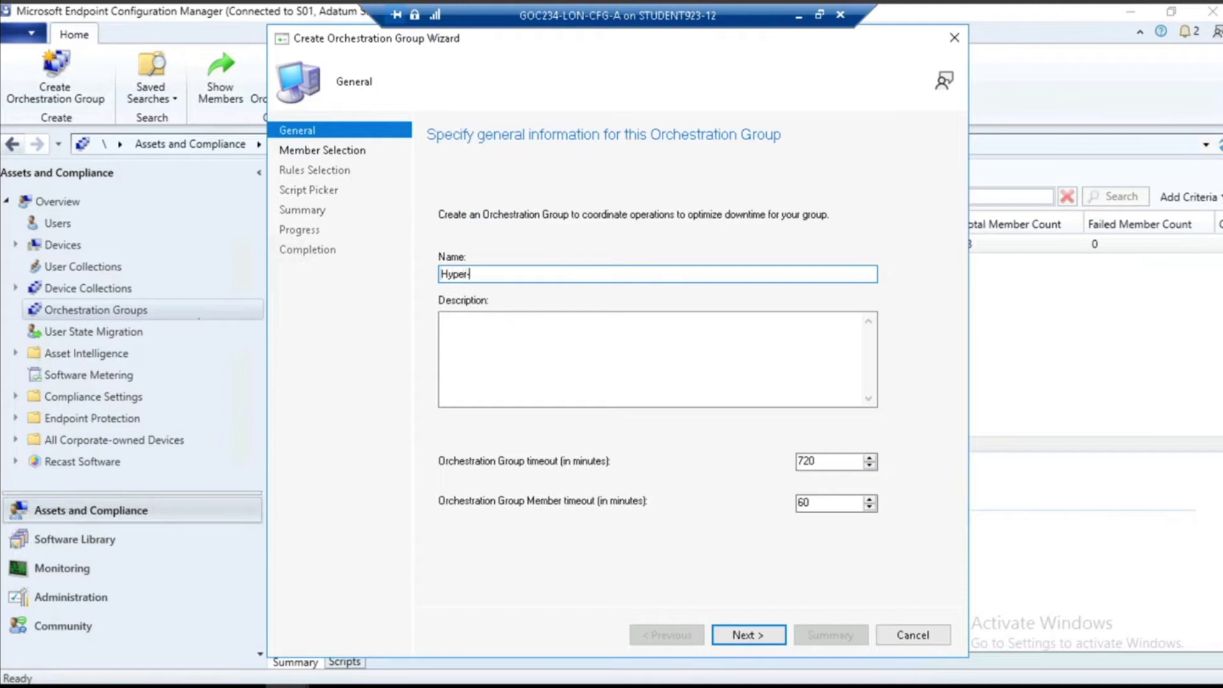
type("-V Cluster")
- Add LON-CL1 and LON-CL2 as the group's members and continue to Rules Selection
left_click(759, 635)
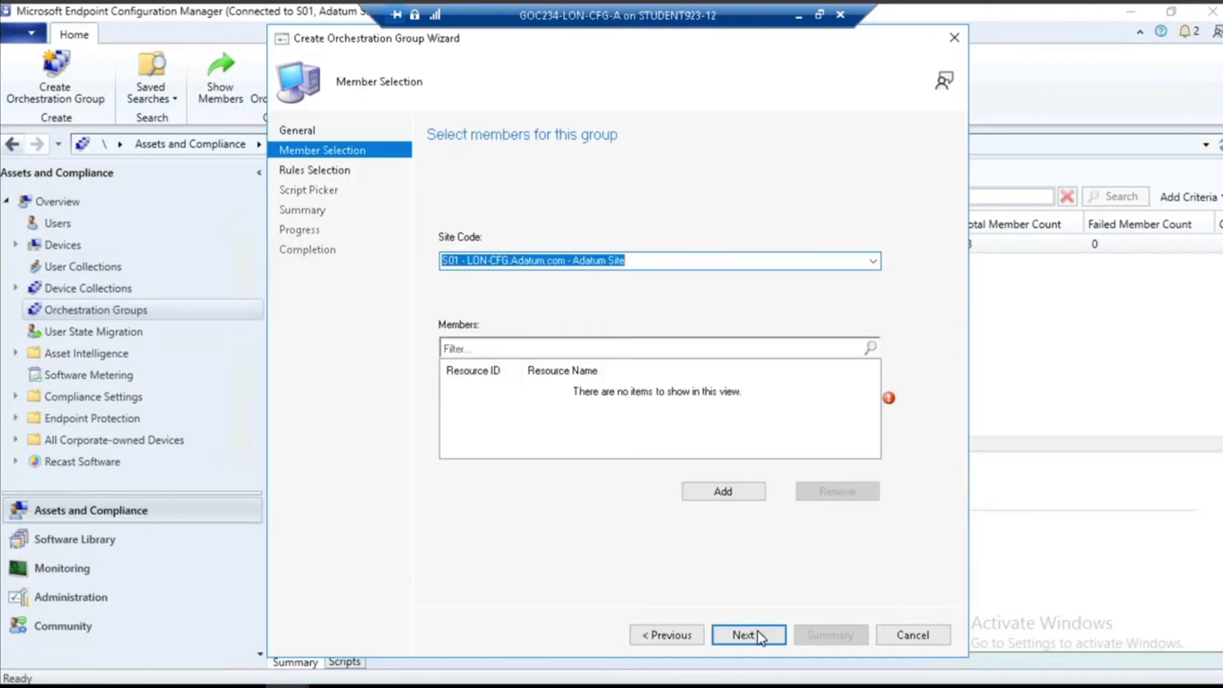
left_click(700, 492)
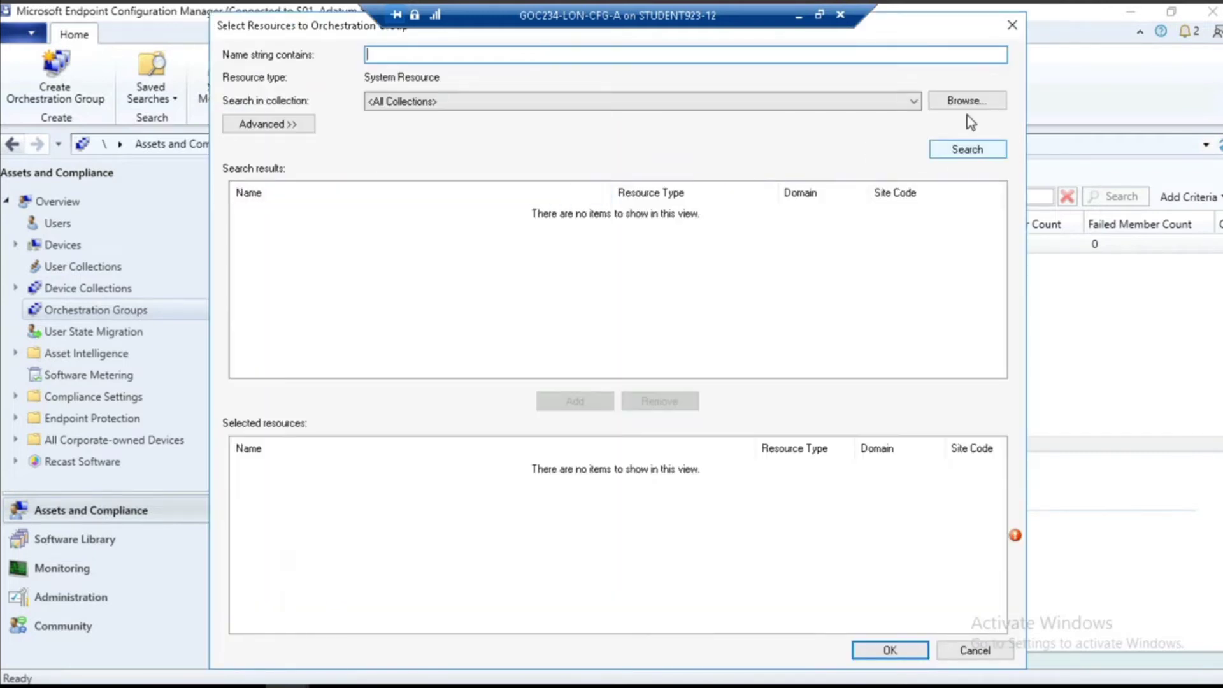
left_click(963, 147)
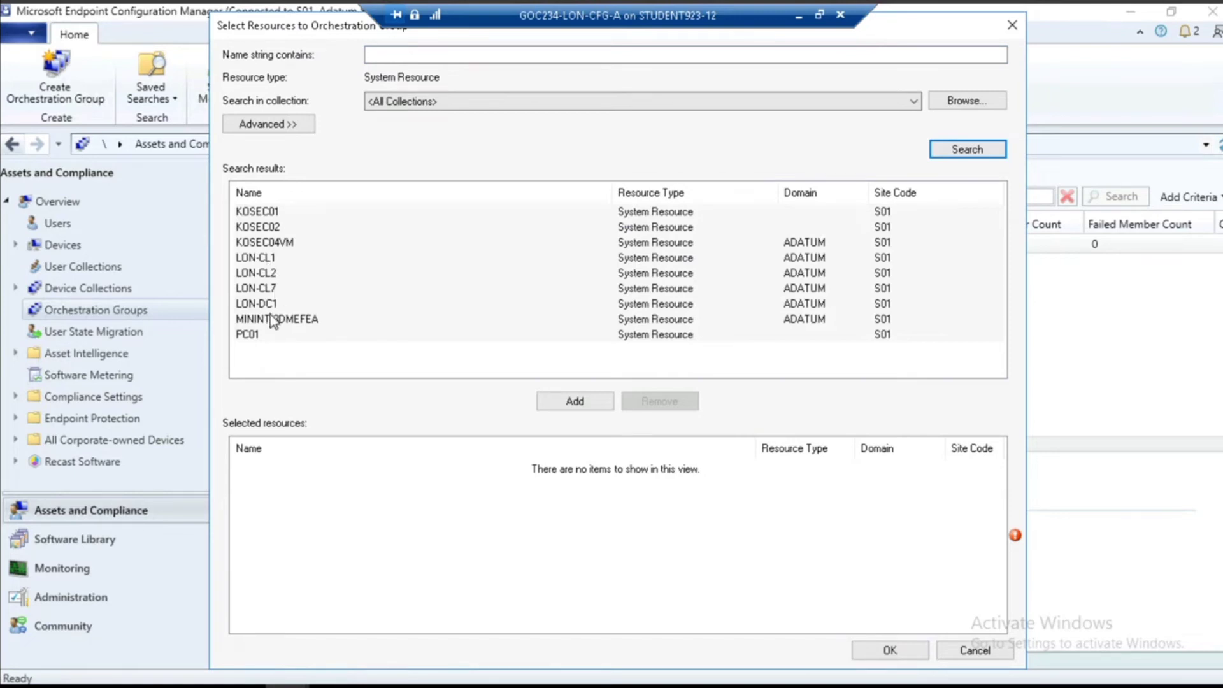
left_click(268, 244)
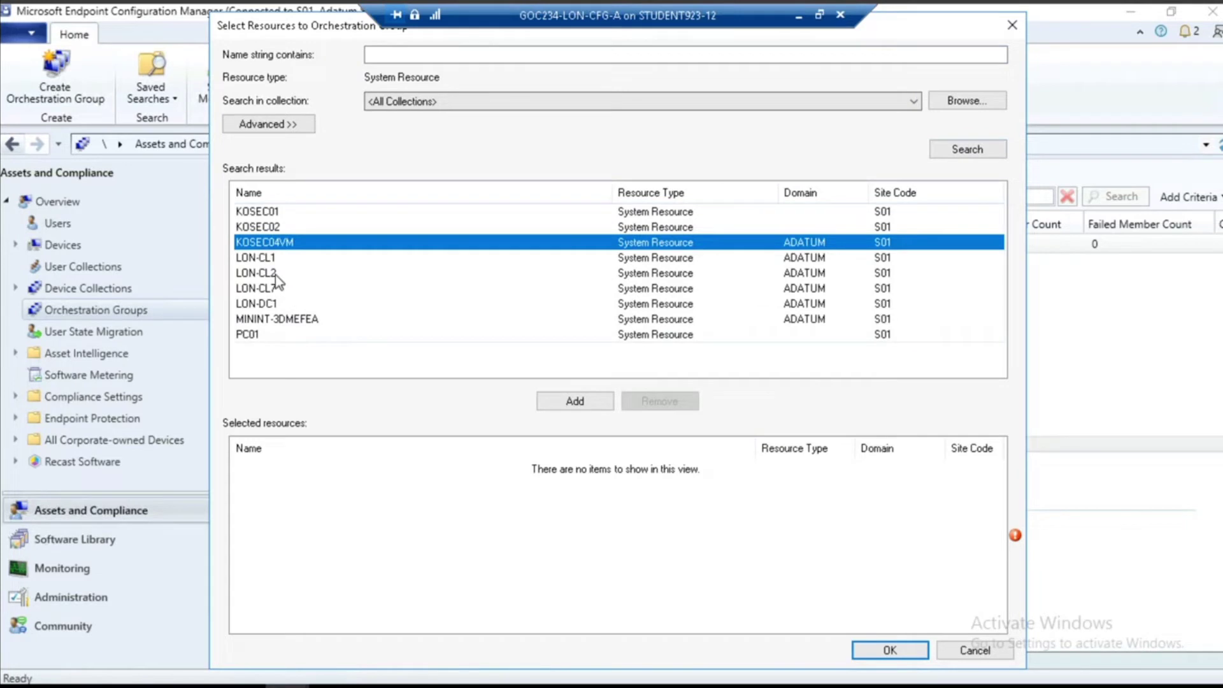
left_click(268, 260)
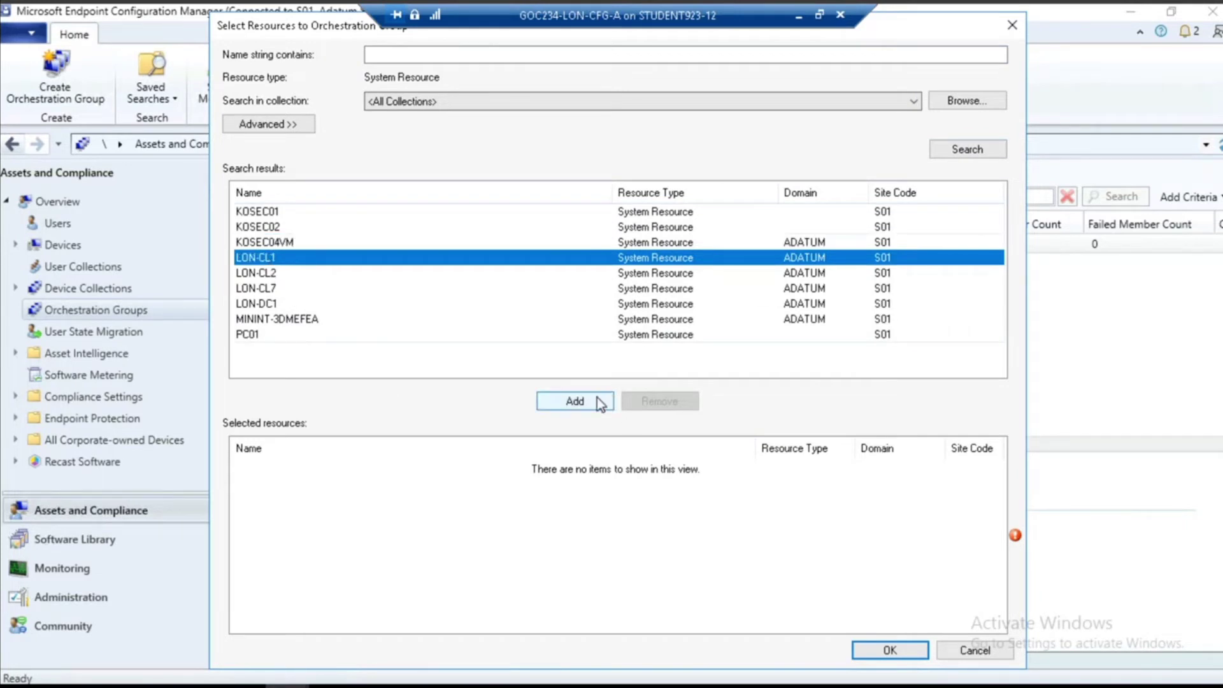
left_click(597, 399)
left_click(270, 257)
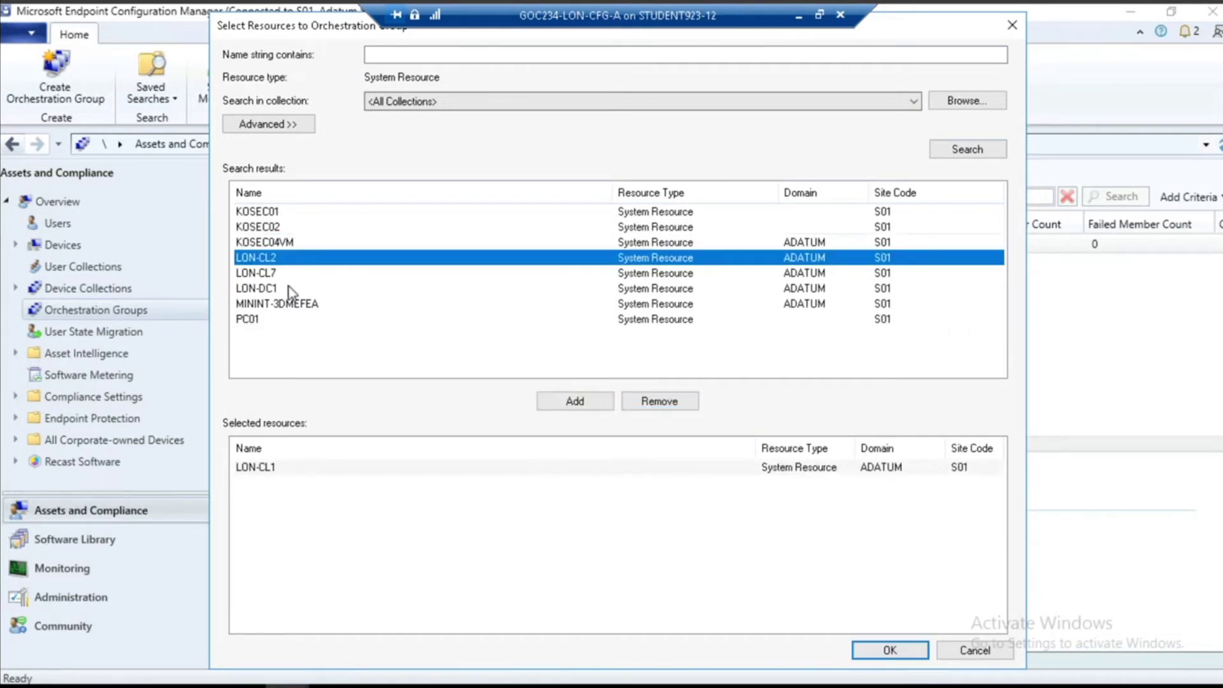
left_click(578, 398)
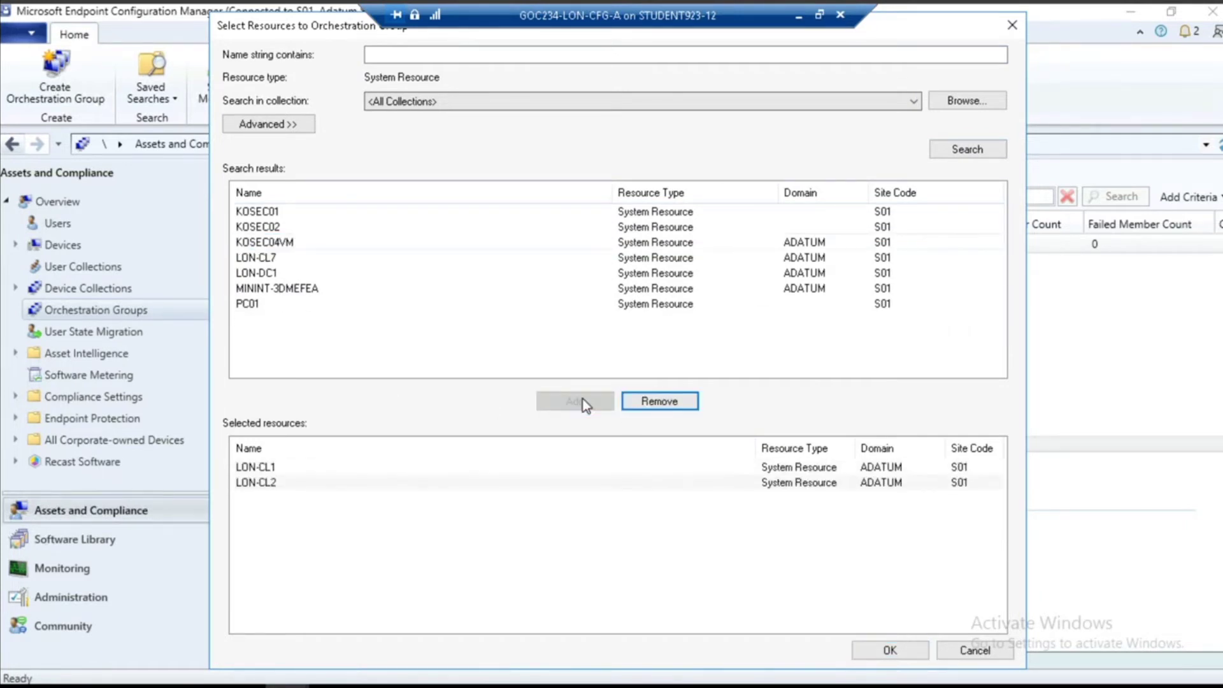
left_click(881, 655)
left_click(748, 636)
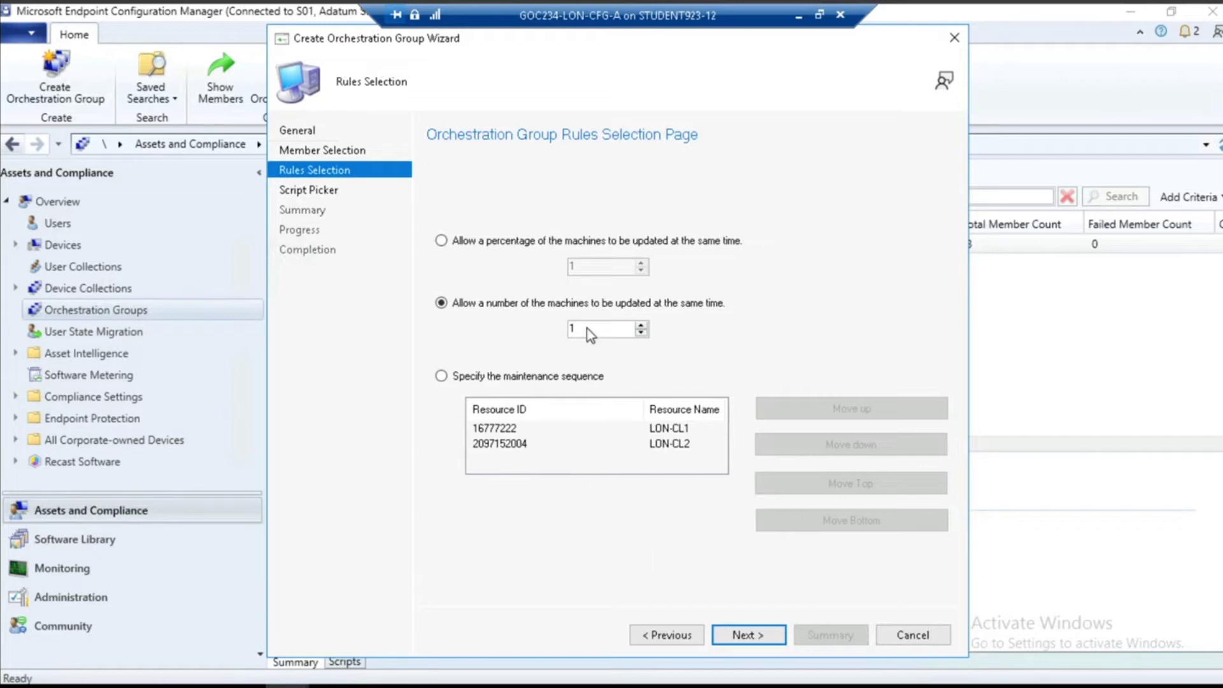
- Attach the approved Get-Service script as the pre-installation script with a 120-second timeout
left_click(752, 638)
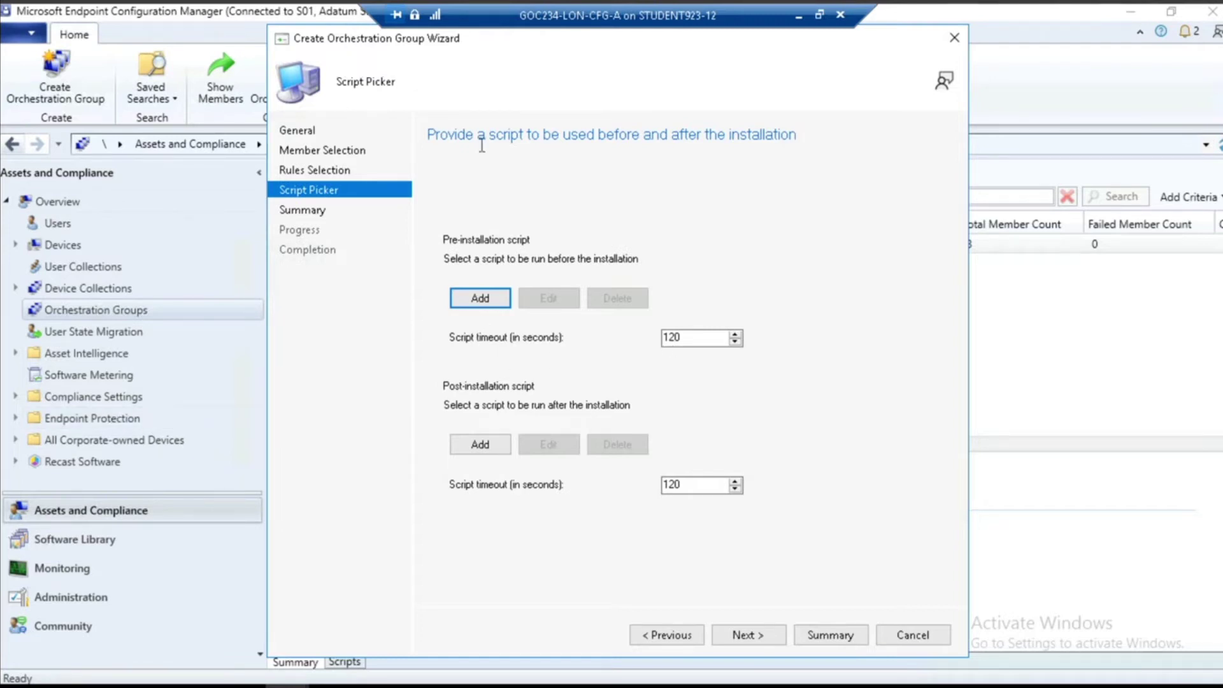
left_click(490, 304)
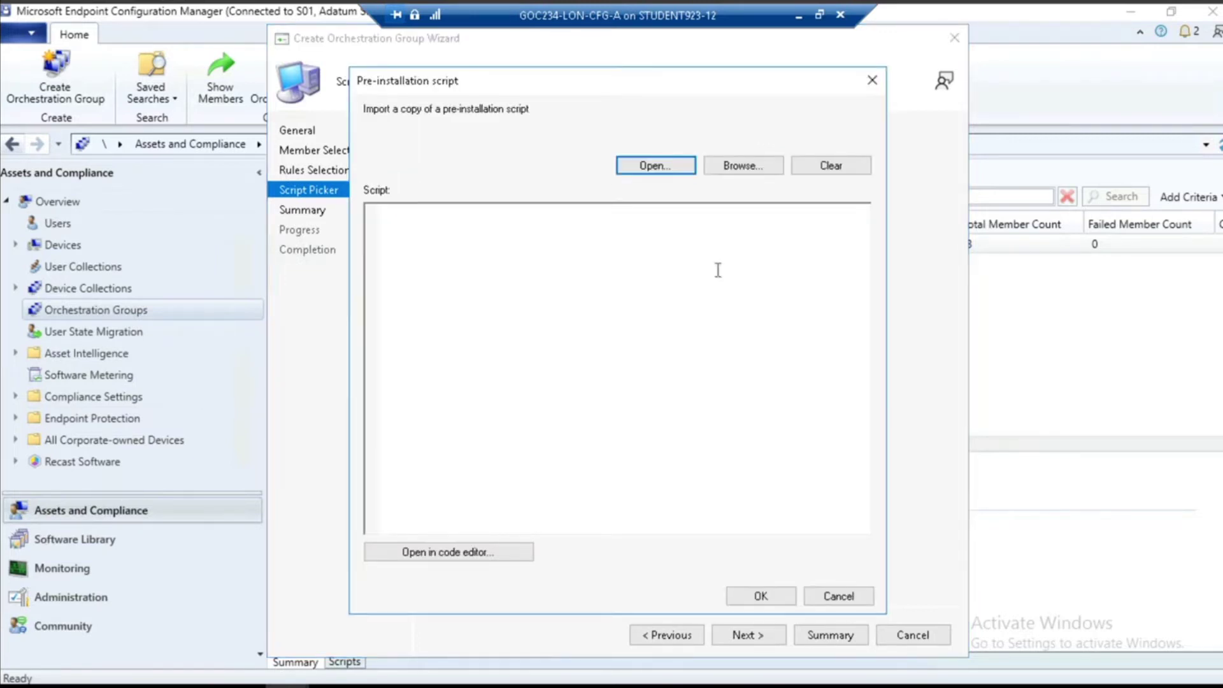
left_click(742, 167)
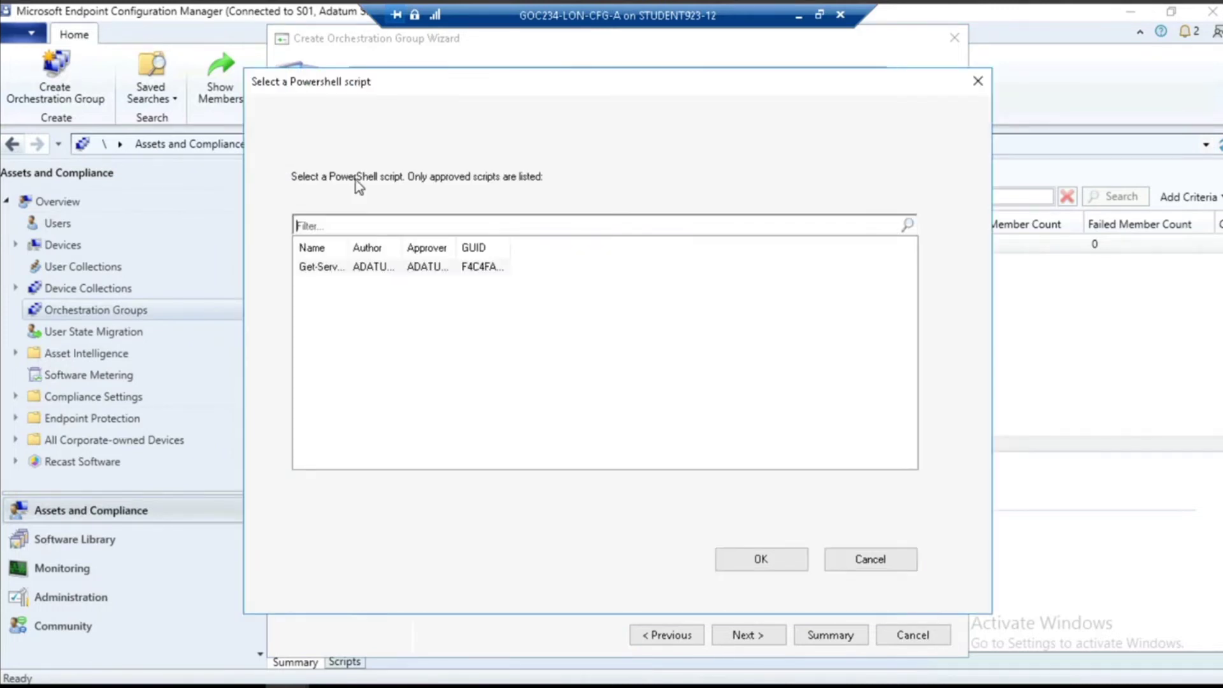
left_click(335, 272)
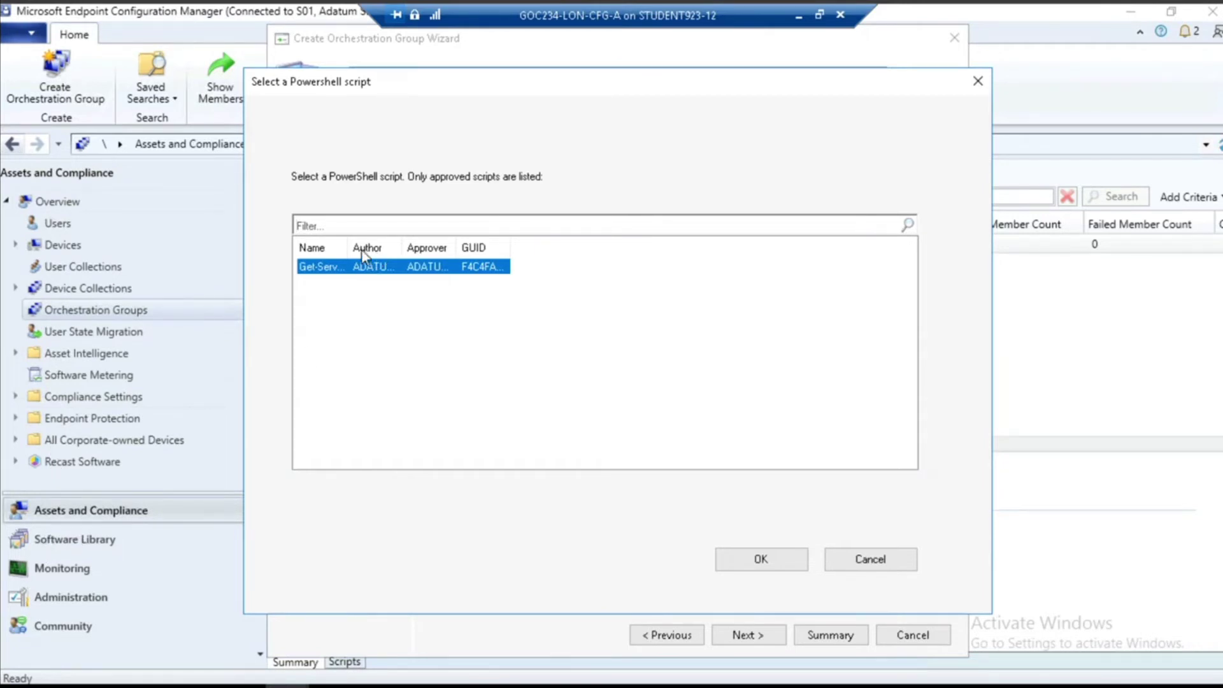
left_click_drag(350, 247, 503, 249)
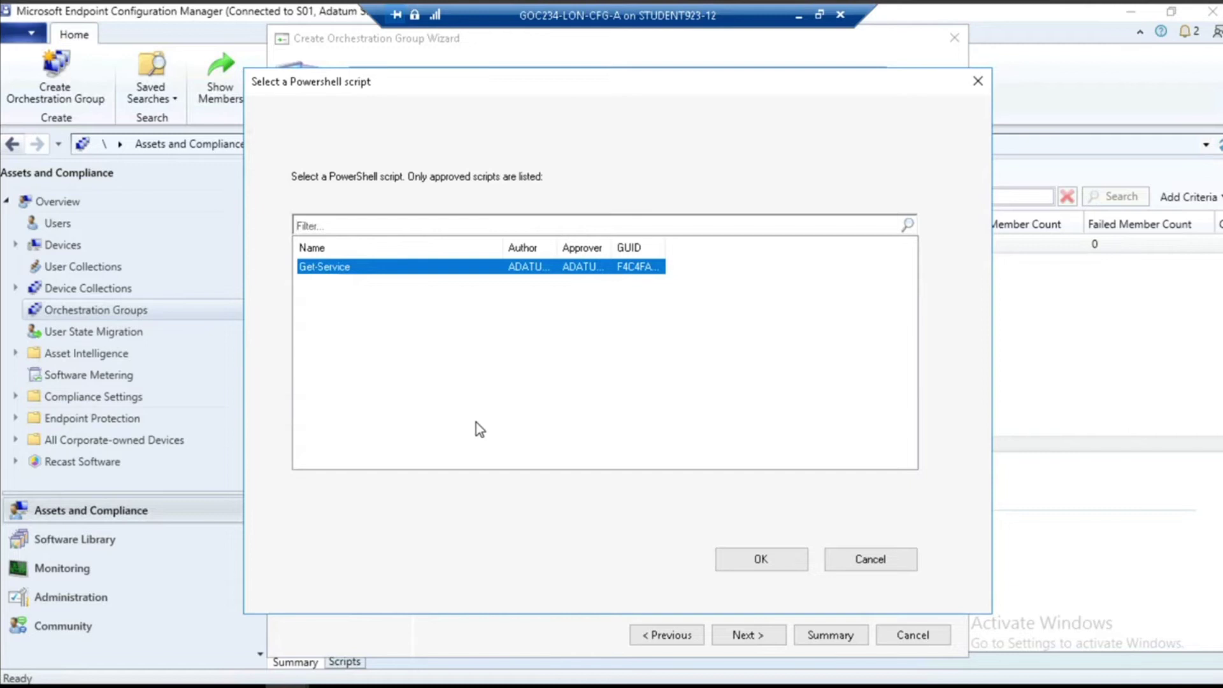
left_click(761, 560)
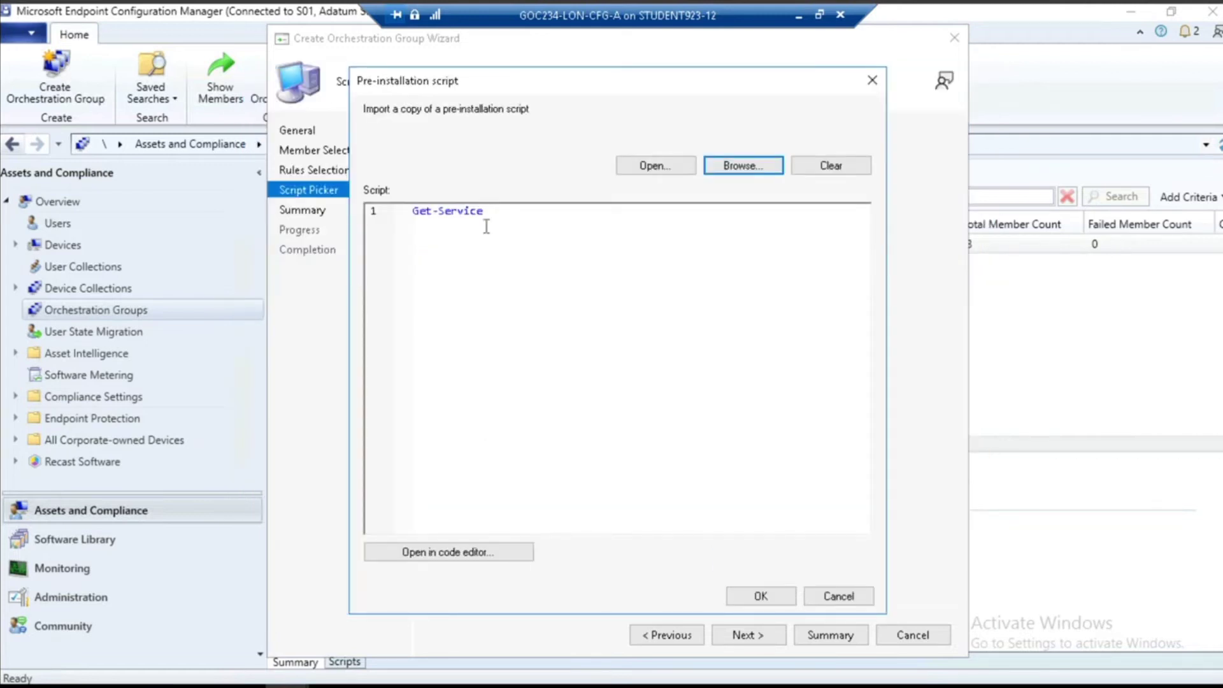
left_click(456, 560)
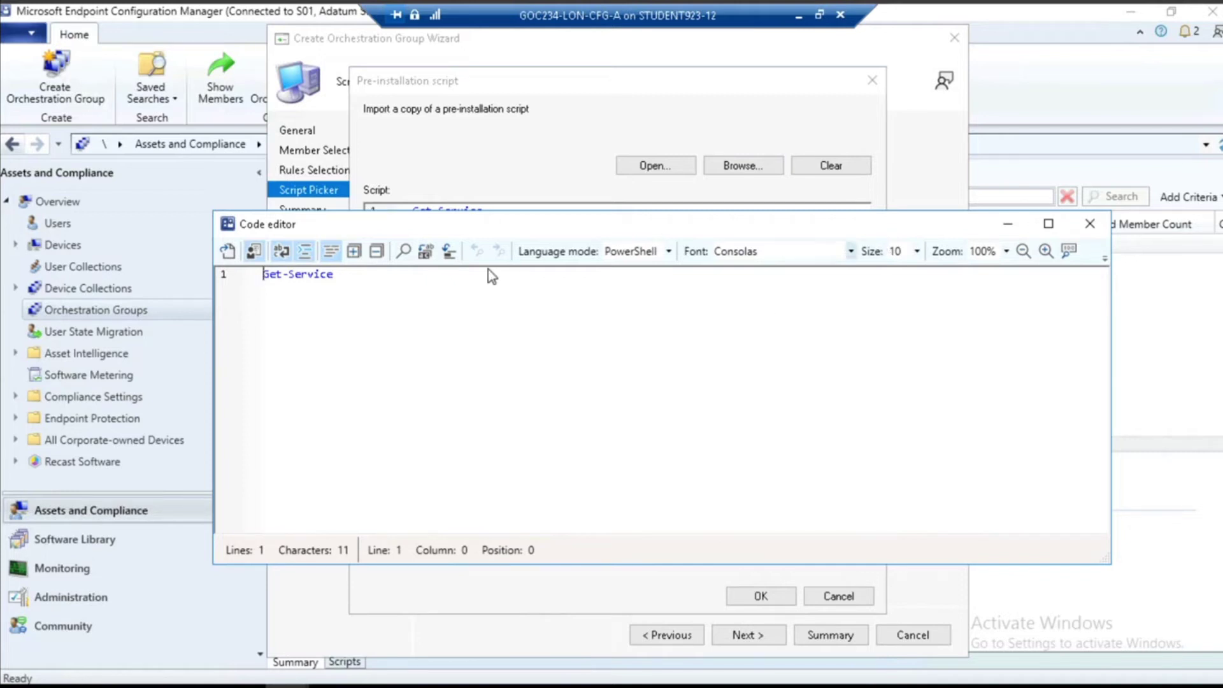
left_click(1089, 227)
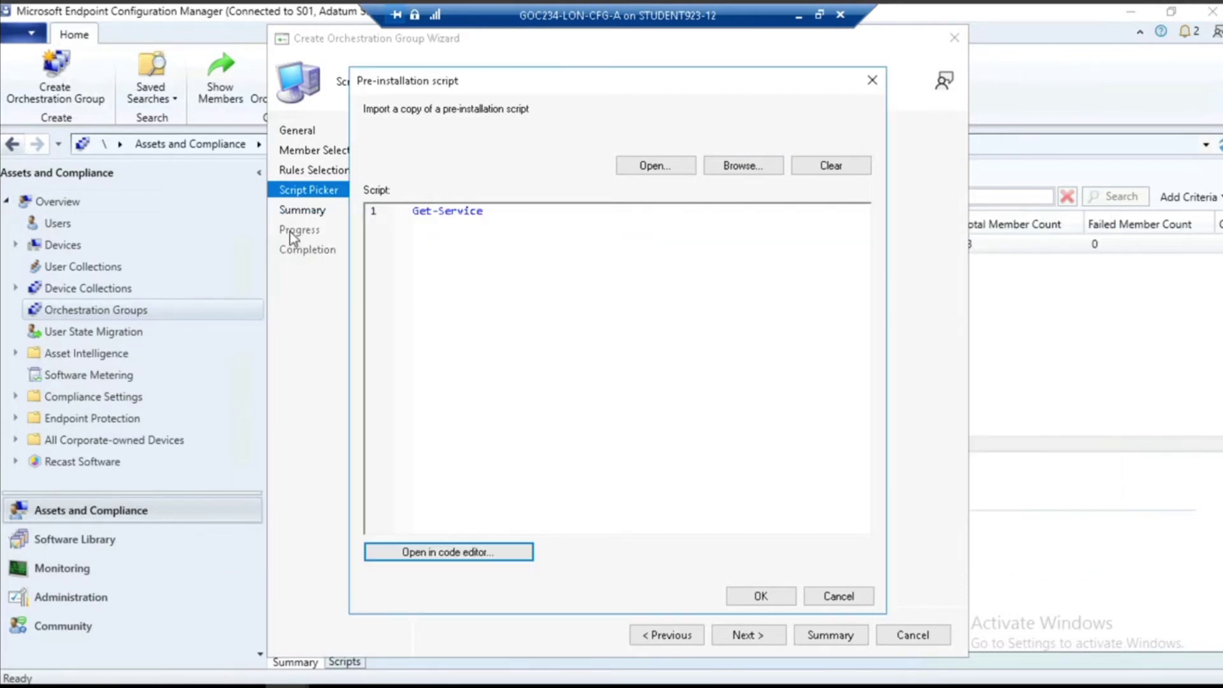
left_click(762, 598)
left_click(768, 421)
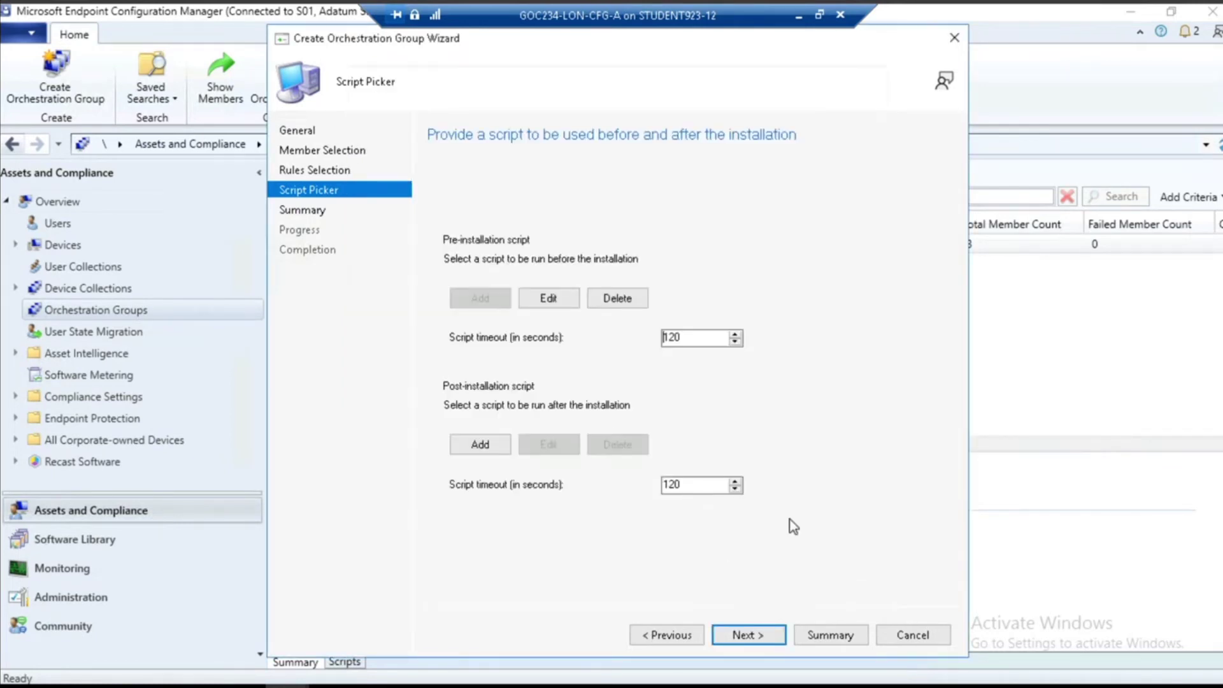
- Browse for a post-installation script, then back out without adding one
left_click(489, 446)
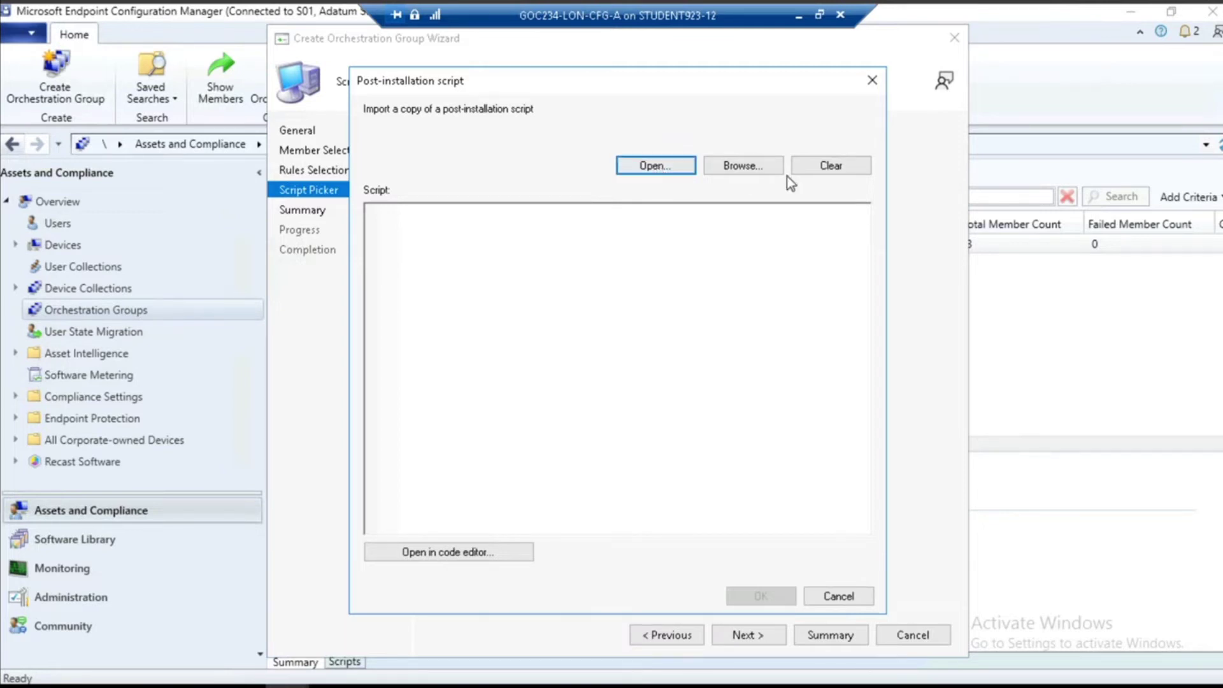
left_click(748, 166)
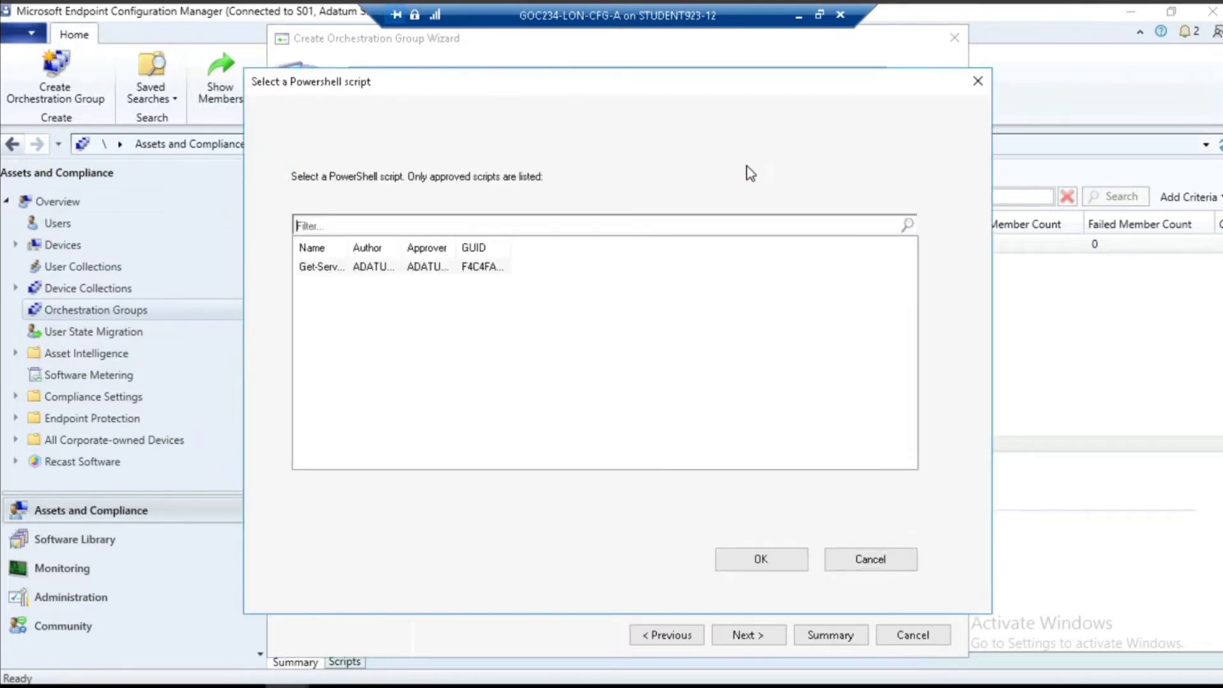
left_click(365, 267)
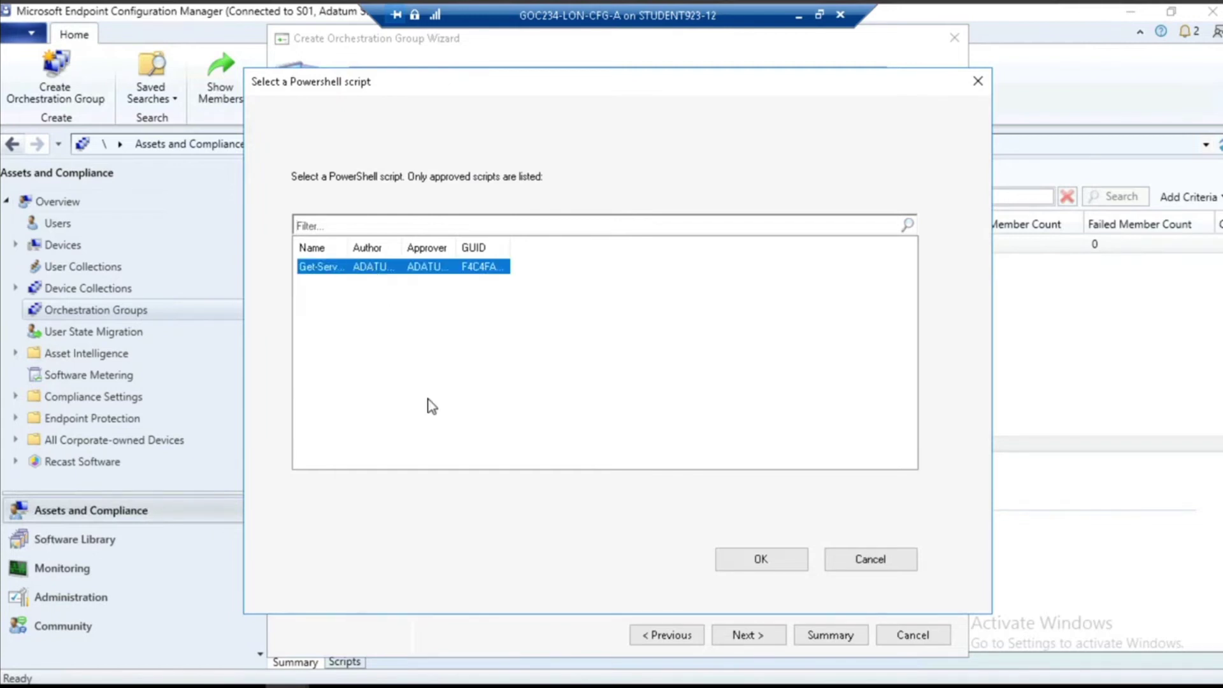
left_click(857, 564)
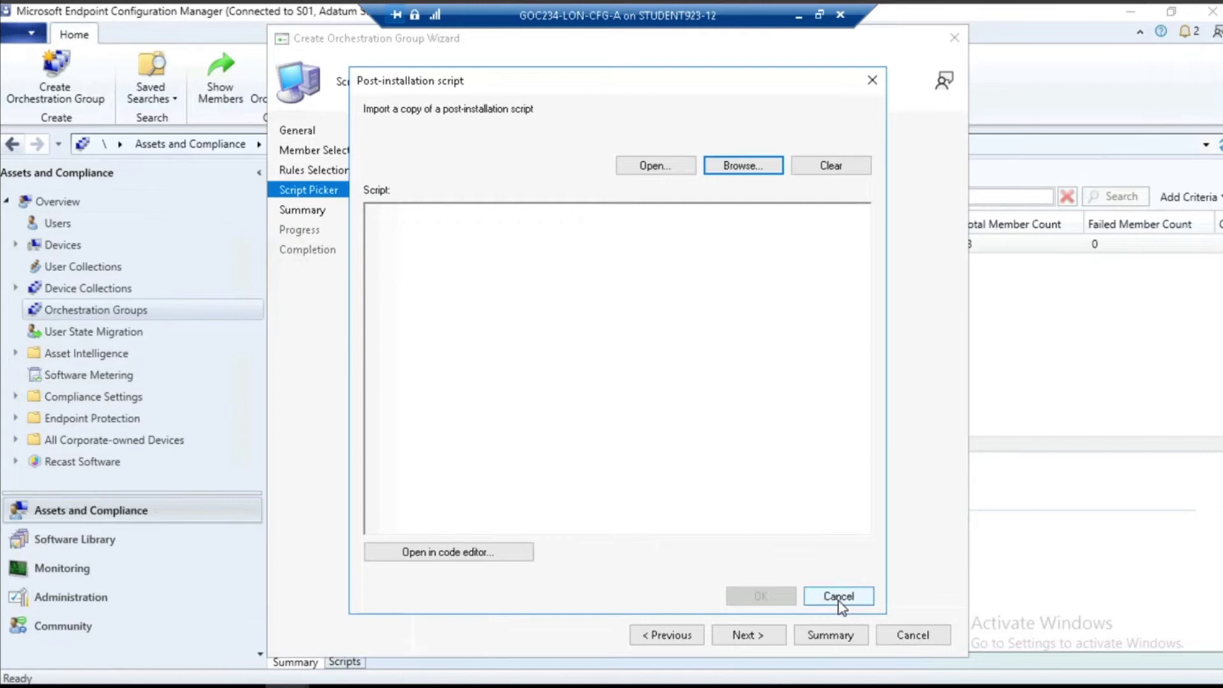
left_click(838, 597)
- Finish the wizard to create Hyper-V Cluster and compare it with MECM Servers in the list
left_click(755, 638)
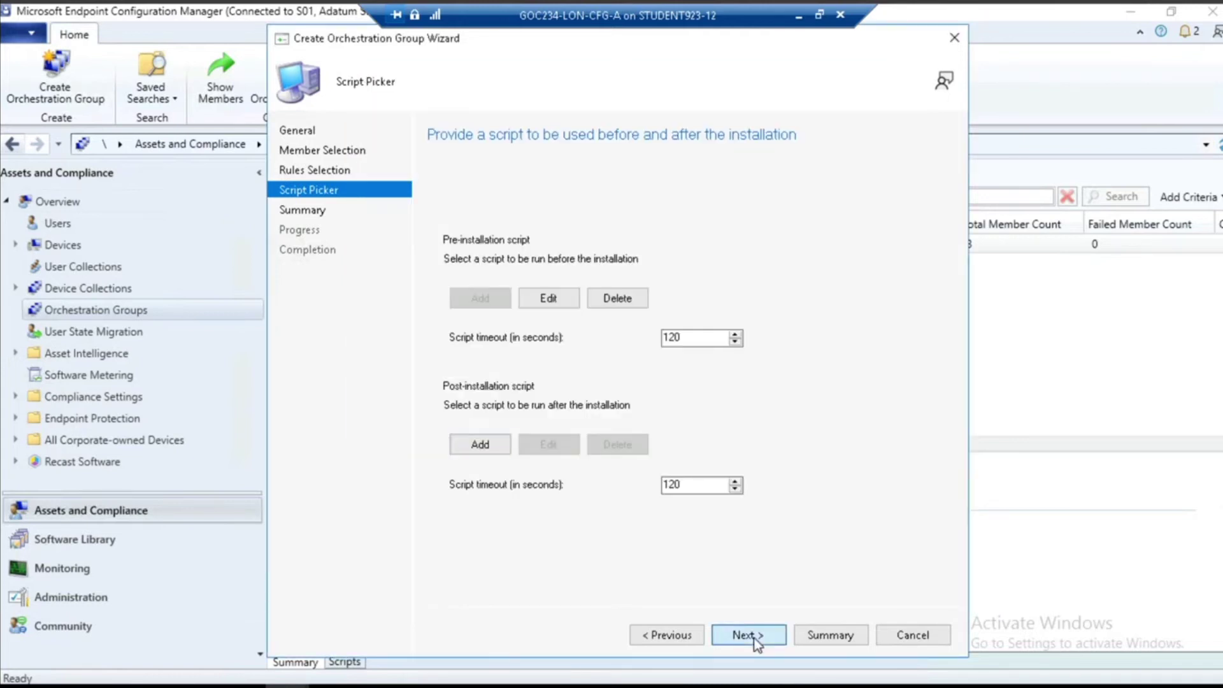
left_click(741, 636)
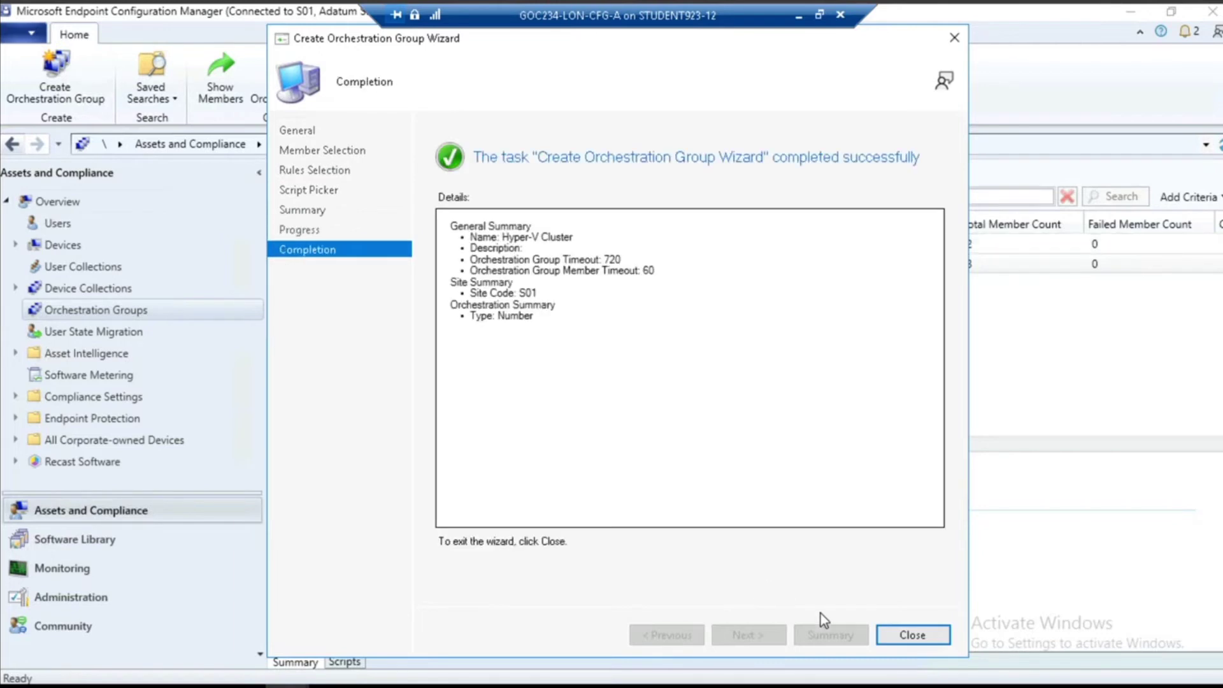
left_click(927, 637)
left_click(385, 247)
left_click(376, 263)
left_click(373, 249)
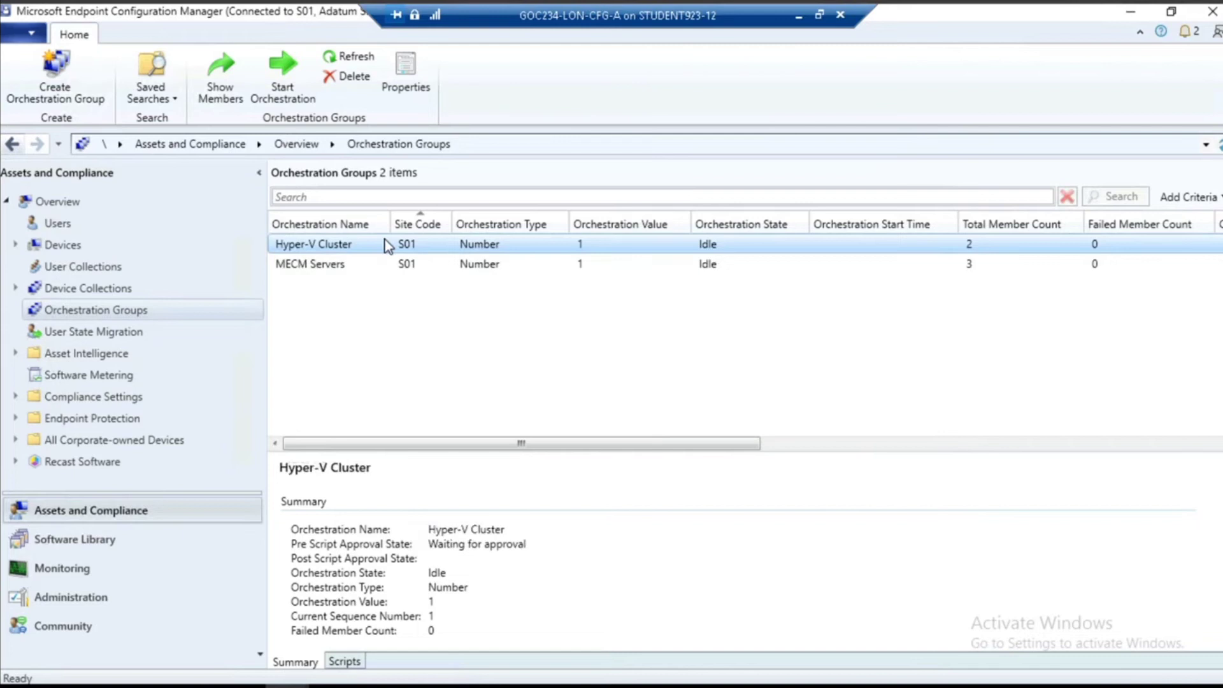
- Review Hyper-V Cluster's members, rules and scripts without changes, then go to the Software Library
right_click(385, 243)
left_click(423, 338)
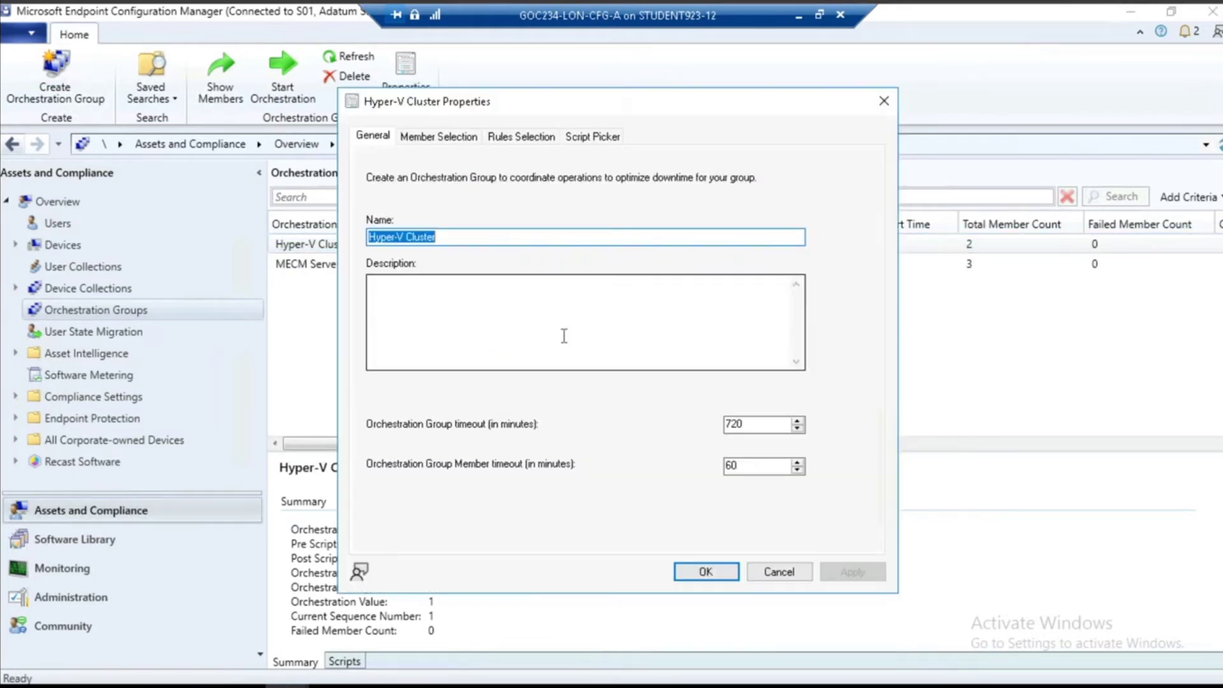
left_click(428, 139)
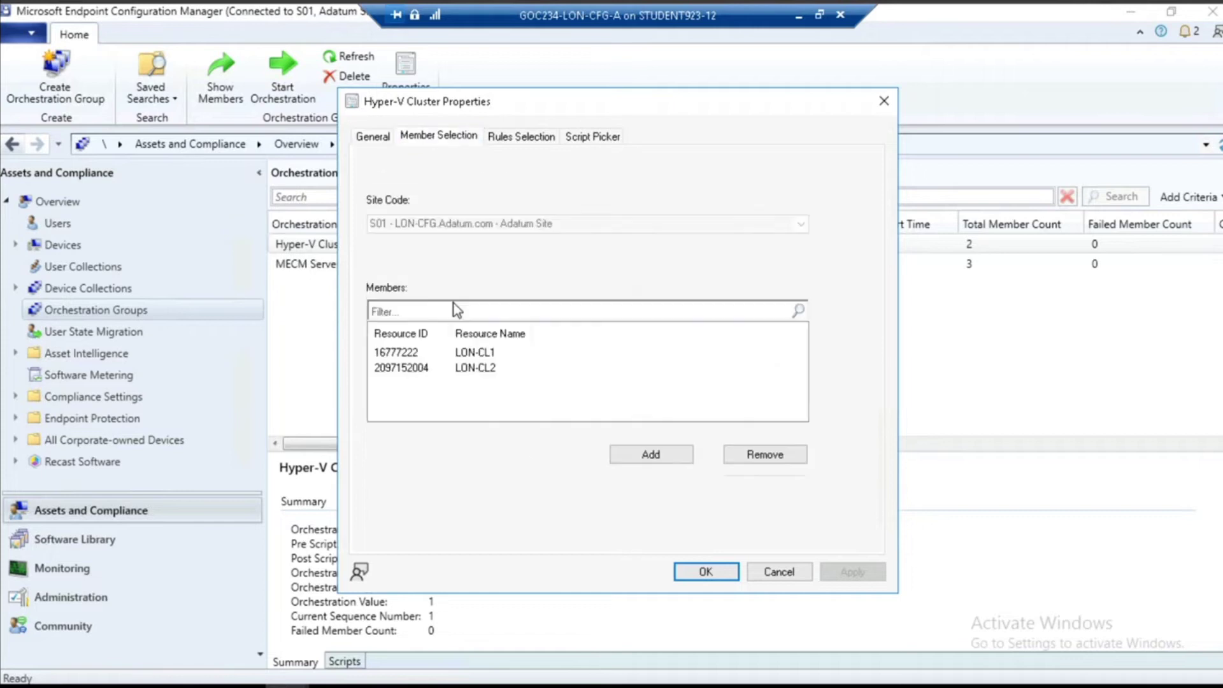
left_click(517, 138)
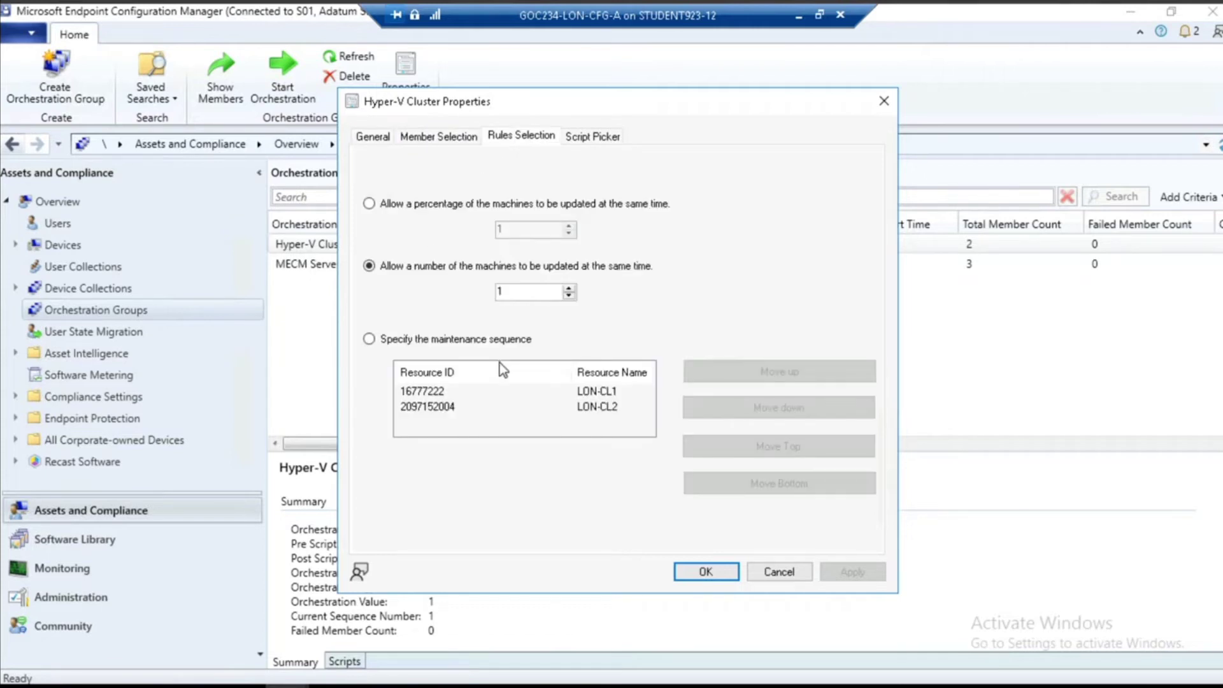
left_click(592, 136)
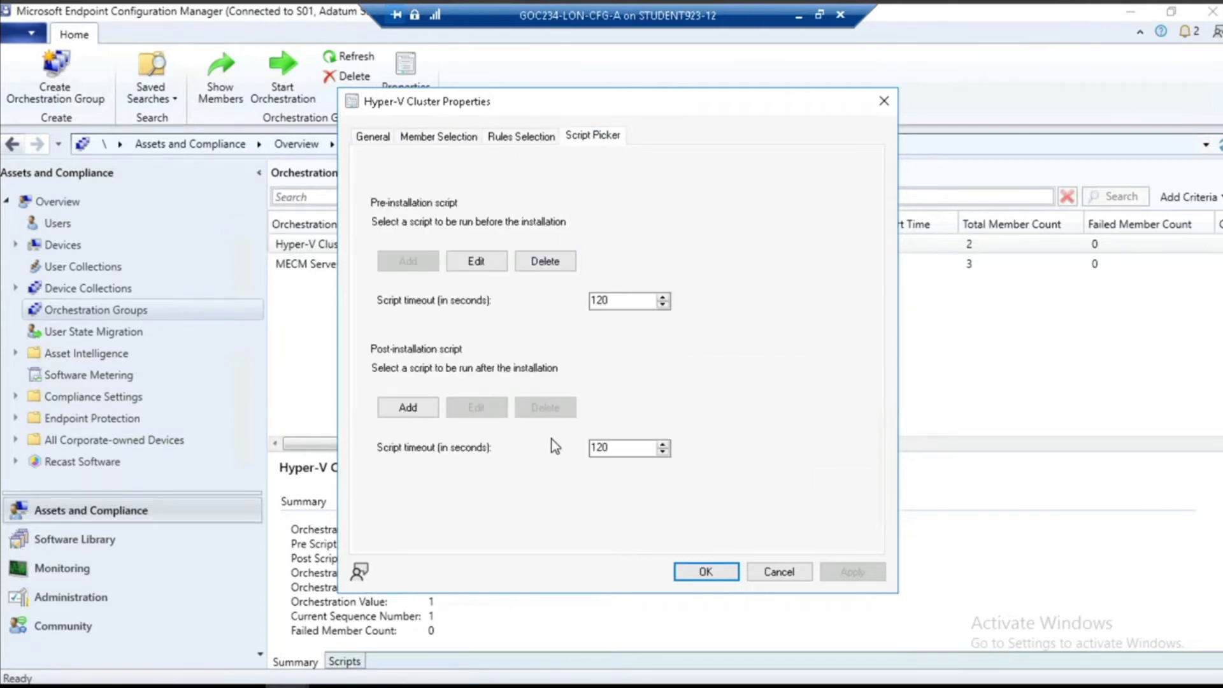
left_click(778, 573)
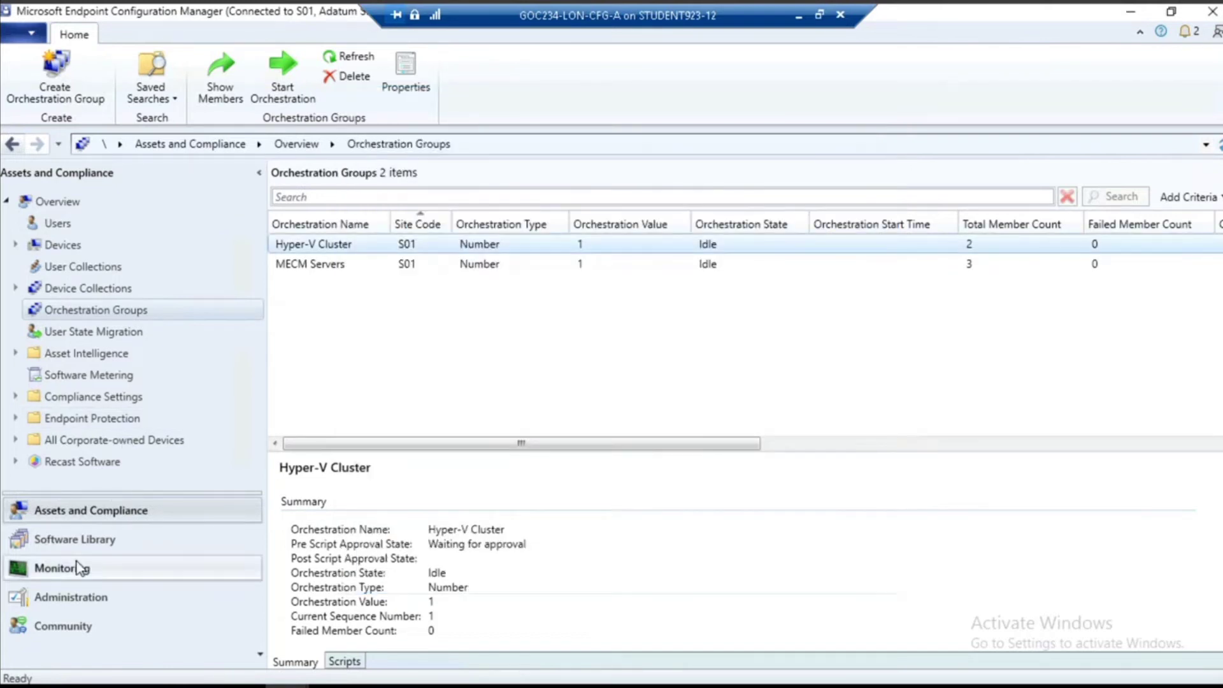
left_click(82, 542)
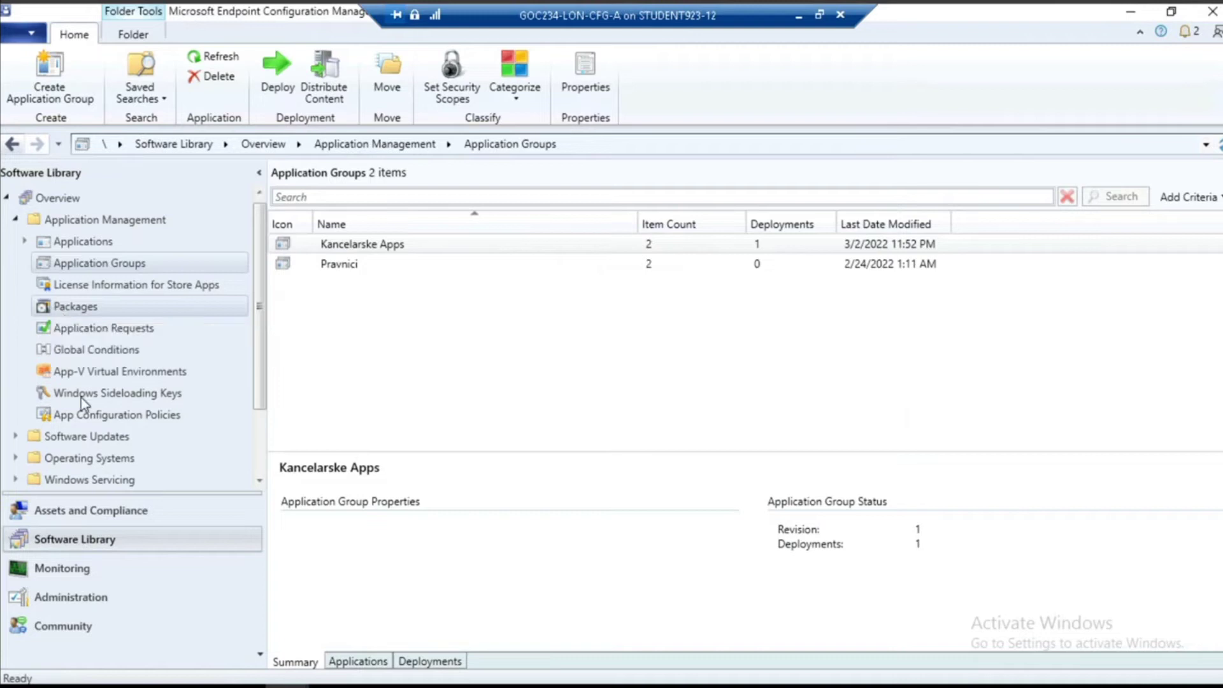
scroll(81, 395, "down", 2)
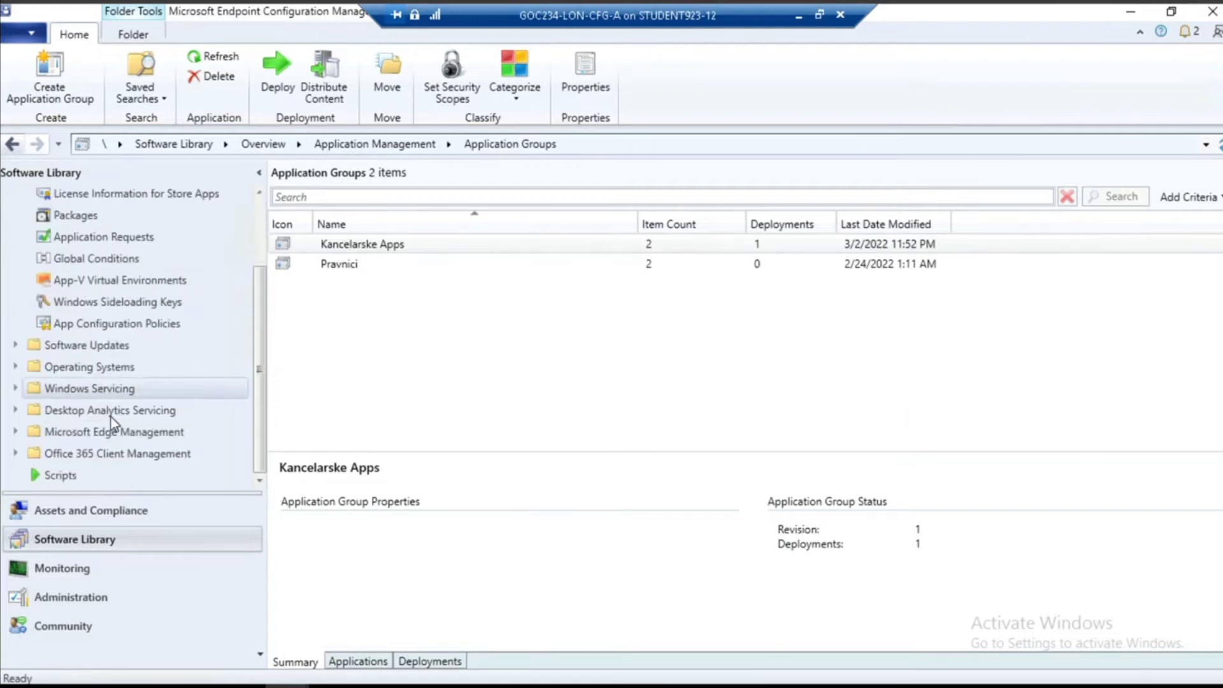
- Create a PowerShell script named 'My' whose code is get-aduser
left_click(63, 477)
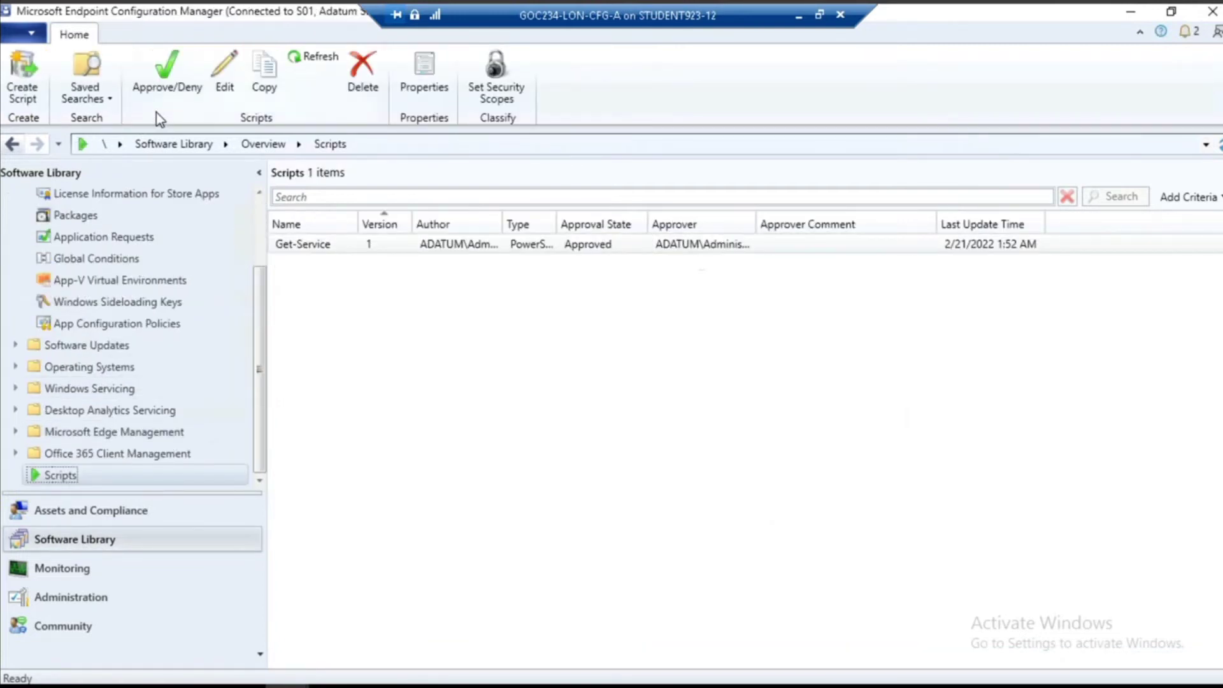
right_click(73, 475)
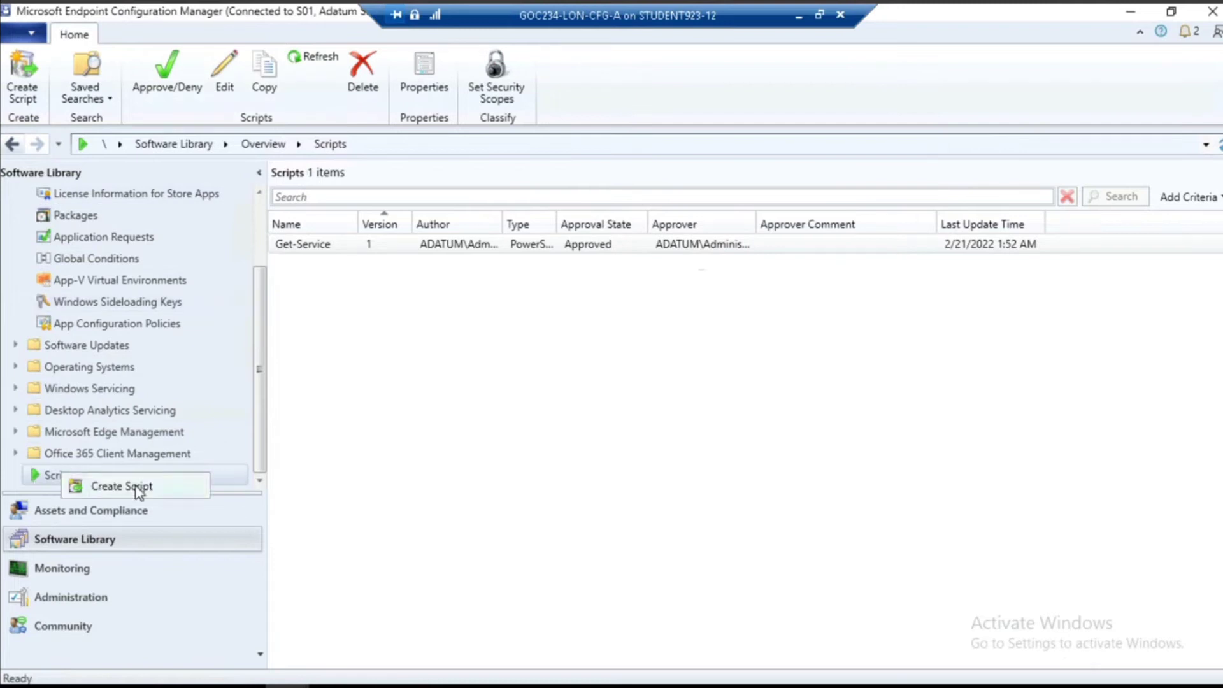
left_click(106, 487)
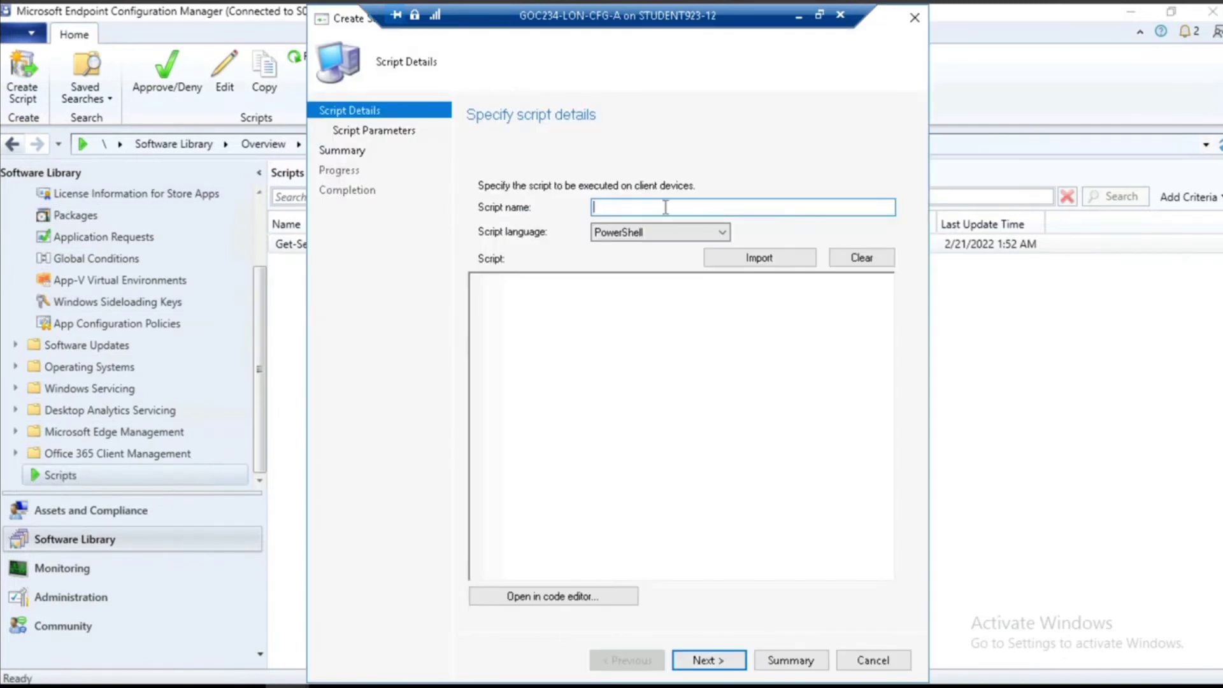
type("Mz")
left_click(716, 322)
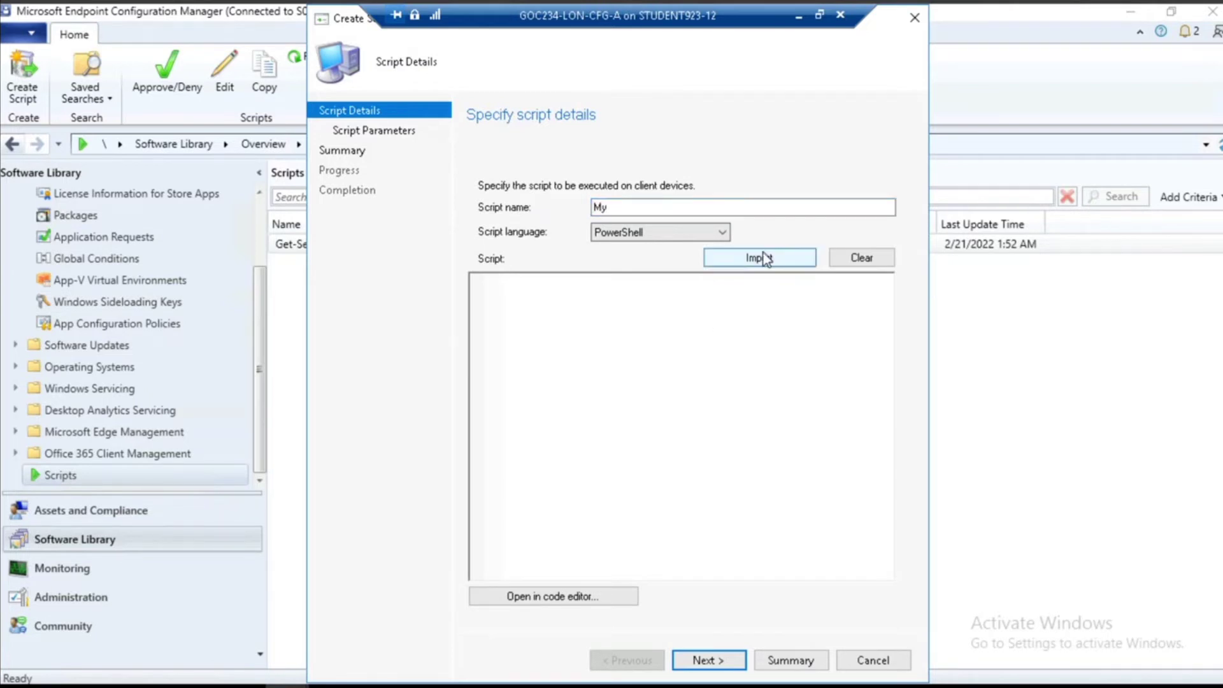
left_click(725, 292)
type("ge")
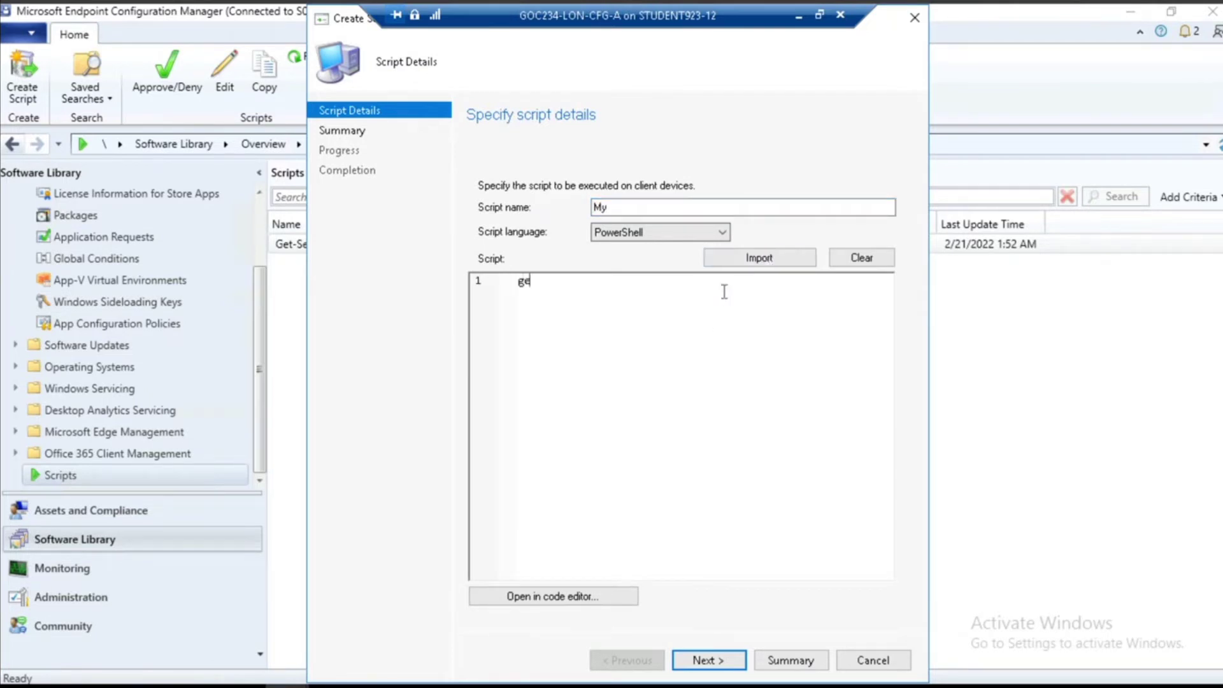
type("t-aduser")
left_click(708, 663)
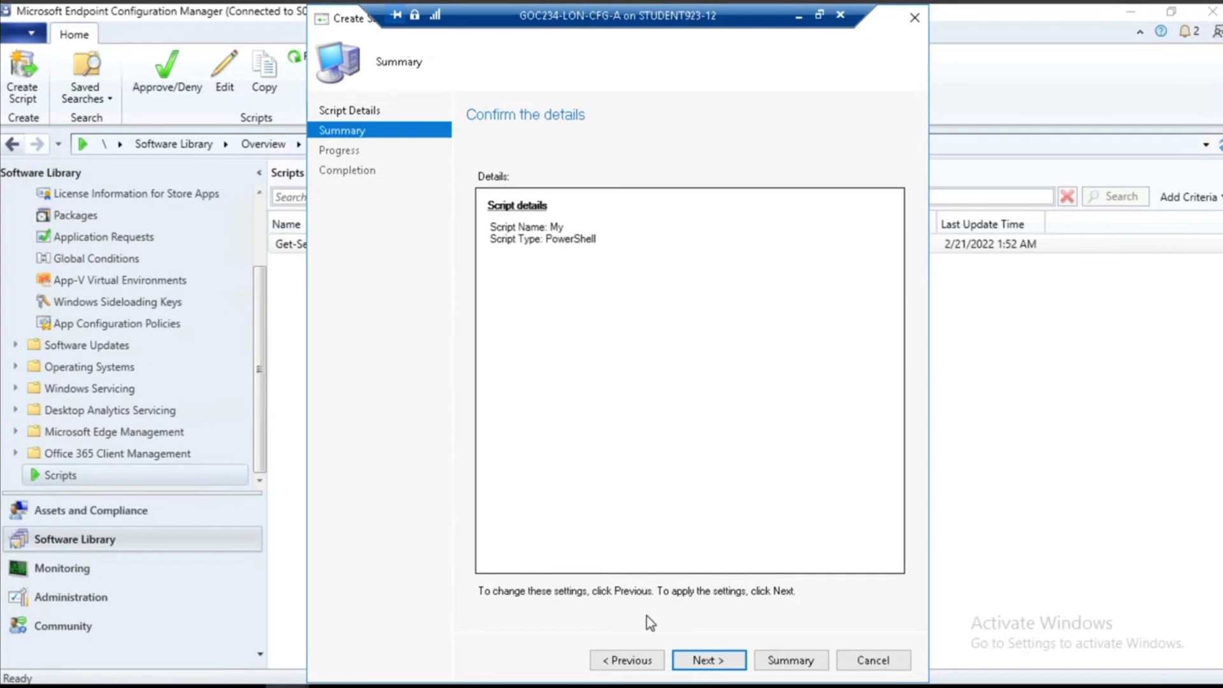
left_click(696, 663)
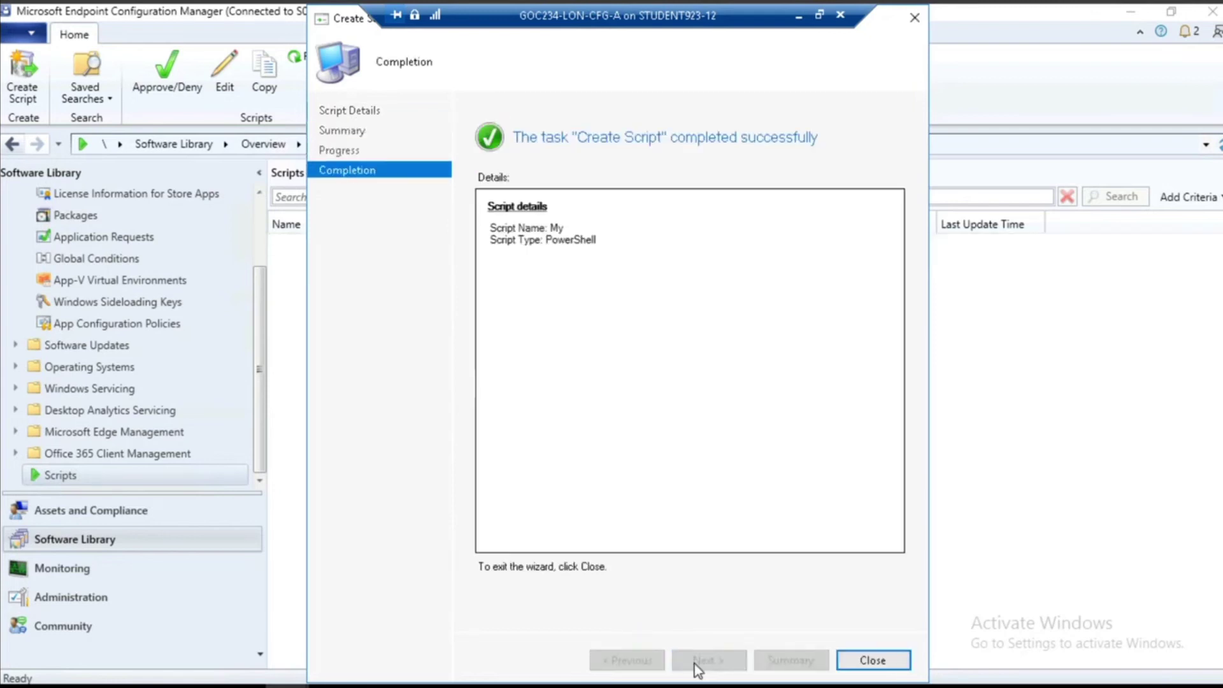
left_click(873, 662)
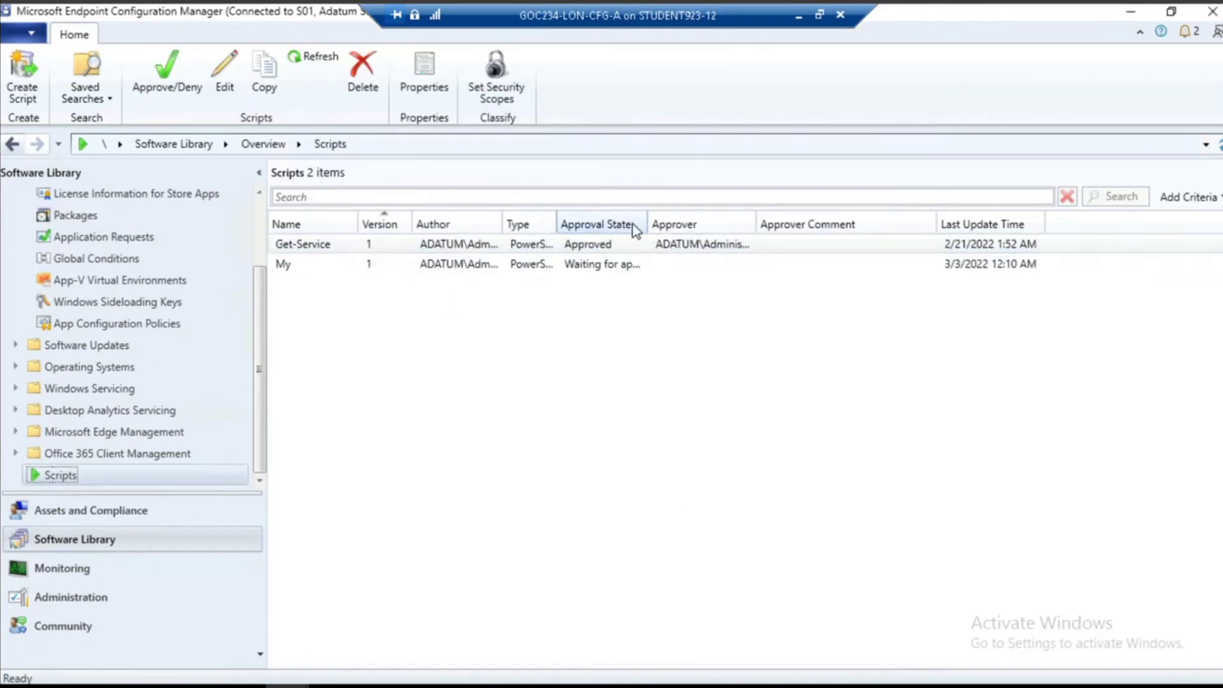
- Widen the Approval State and Type columns, then approve the My script with comment 'ok'
left_click_drag(649, 225, 763, 223)
left_click(586, 264)
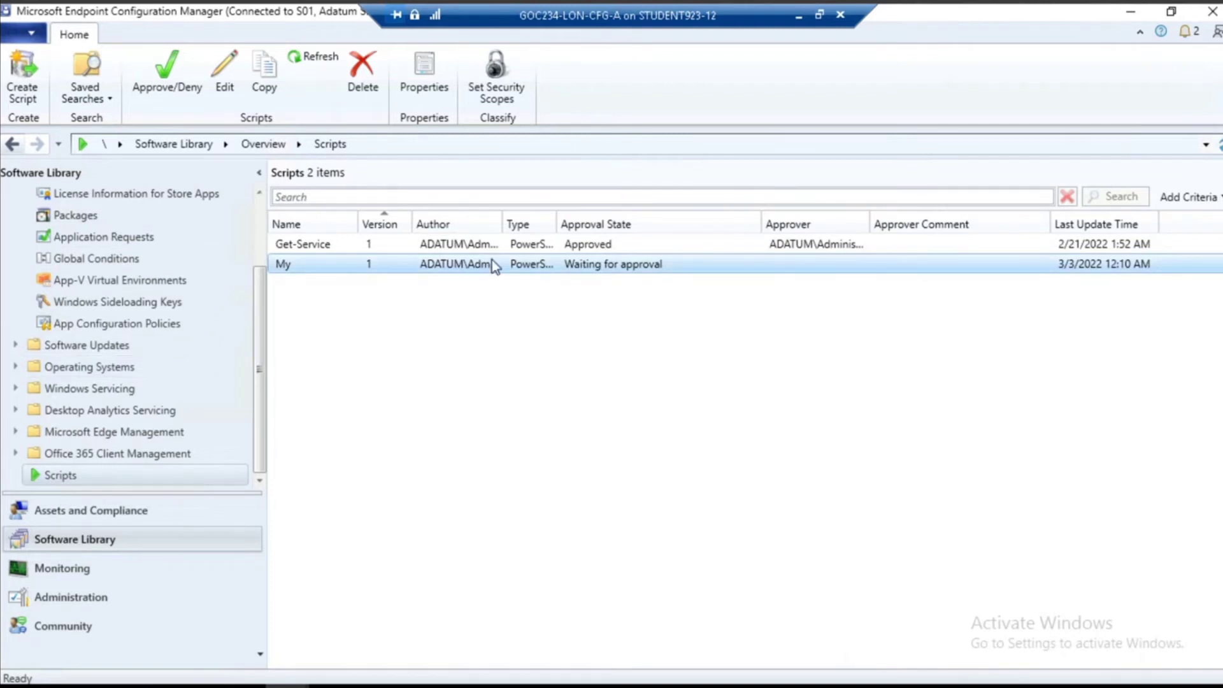
left_click_drag(557, 224, 611, 225)
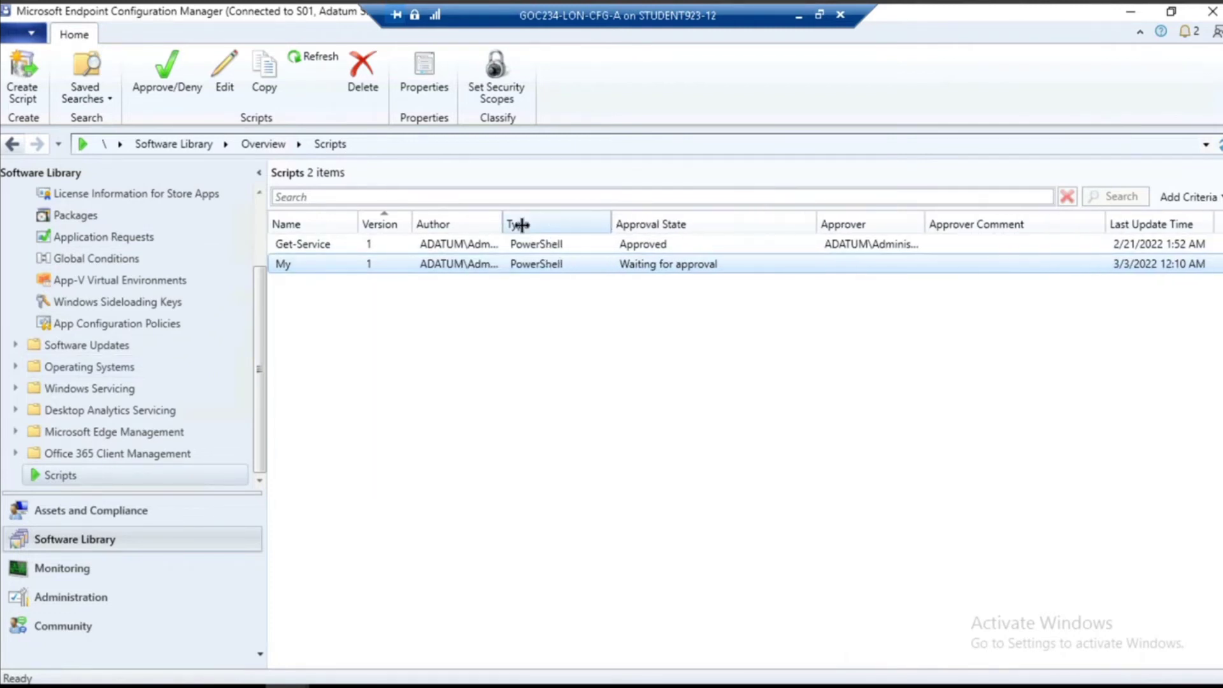
right_click(452, 264)
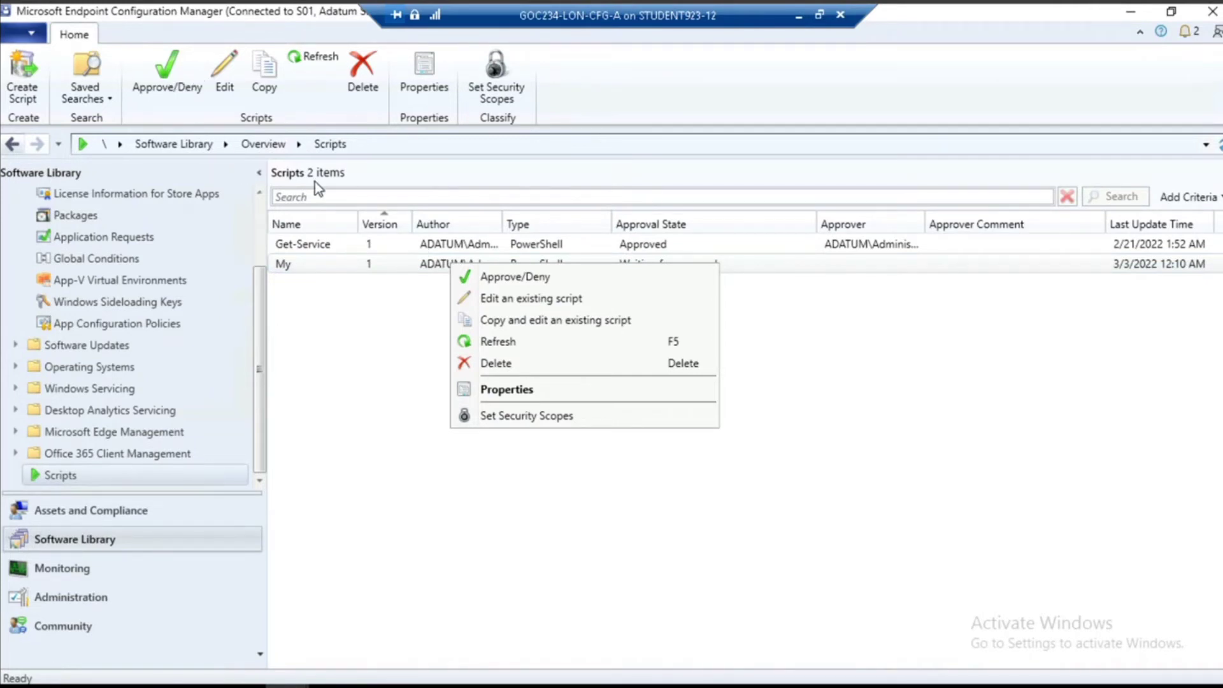
left_click(533, 276)
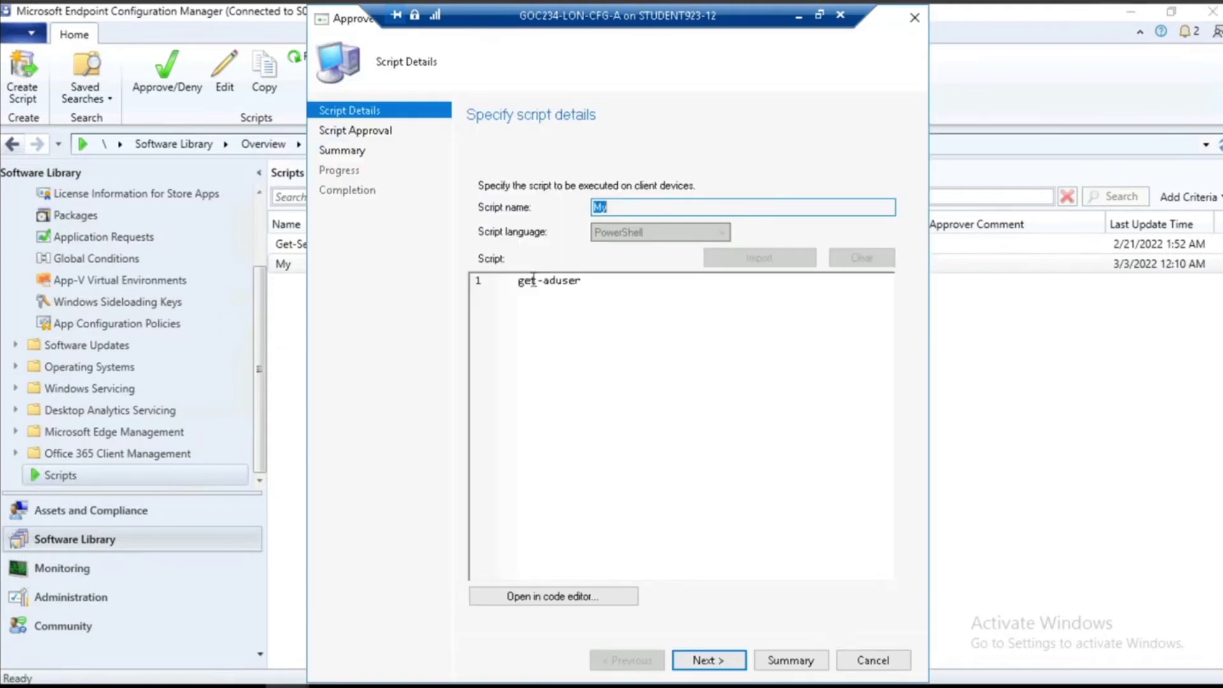
left_click(709, 660)
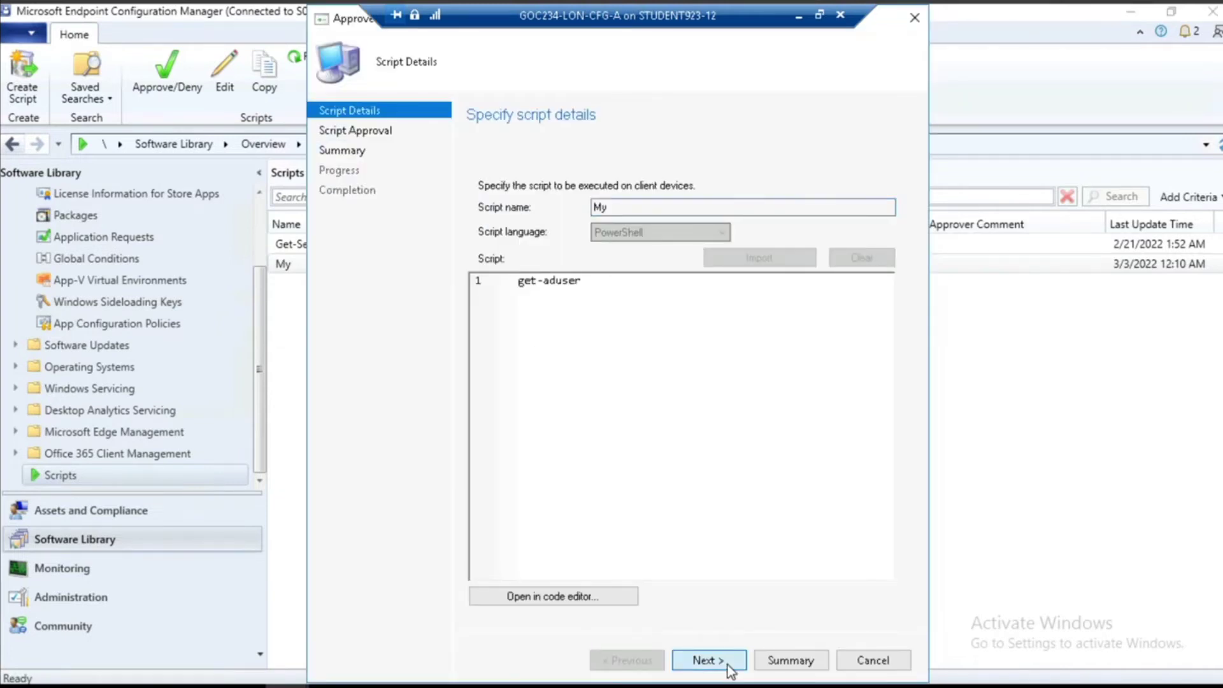
left_click(568, 377)
type("ok")
left_click(707, 660)
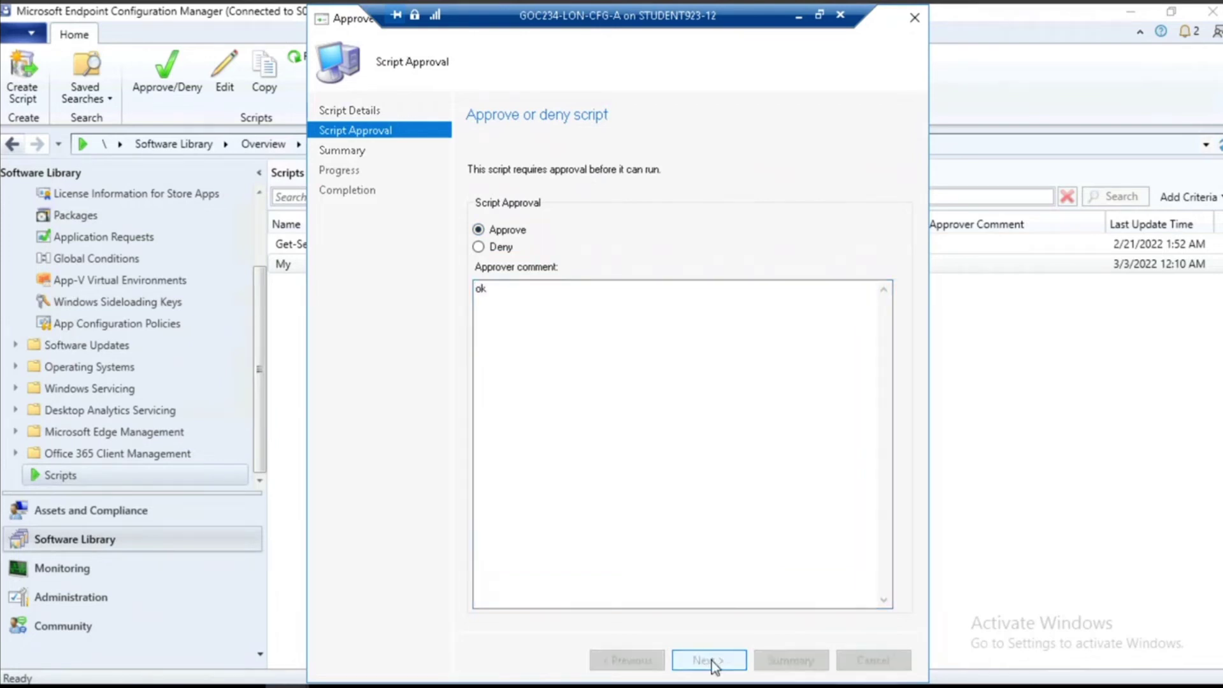
left_click(712, 660)
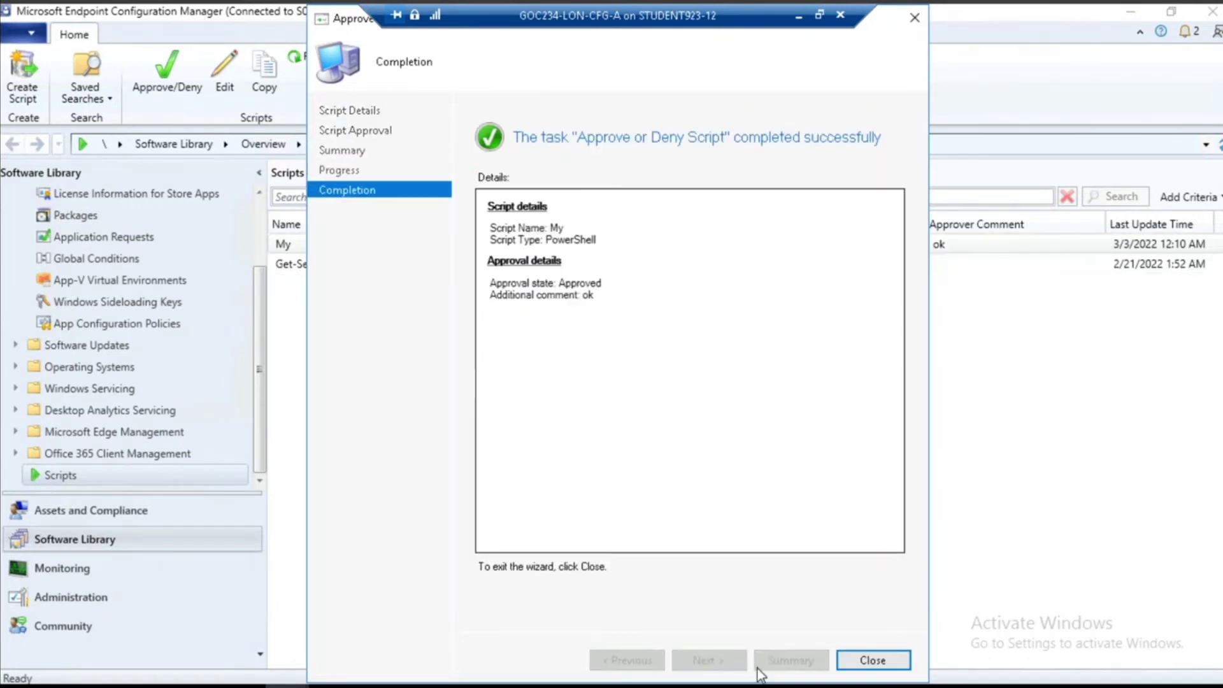
left_click(836, 662)
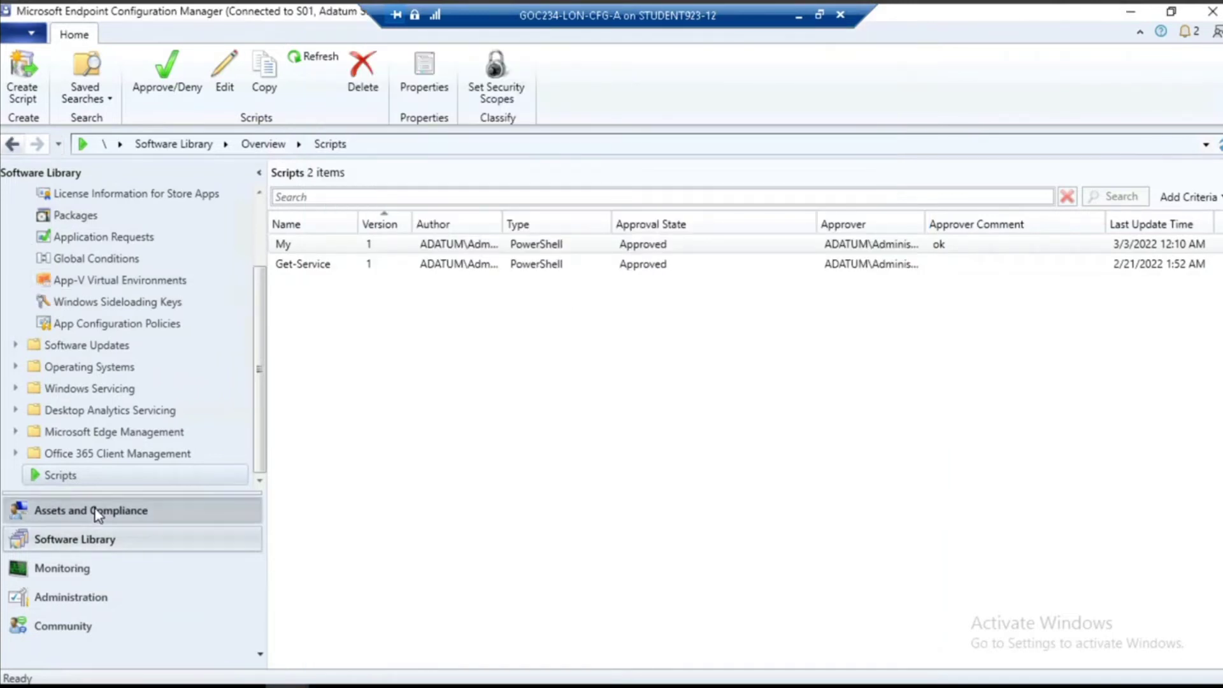
left_click(74, 511)
left_click(333, 251)
right_click(334, 253)
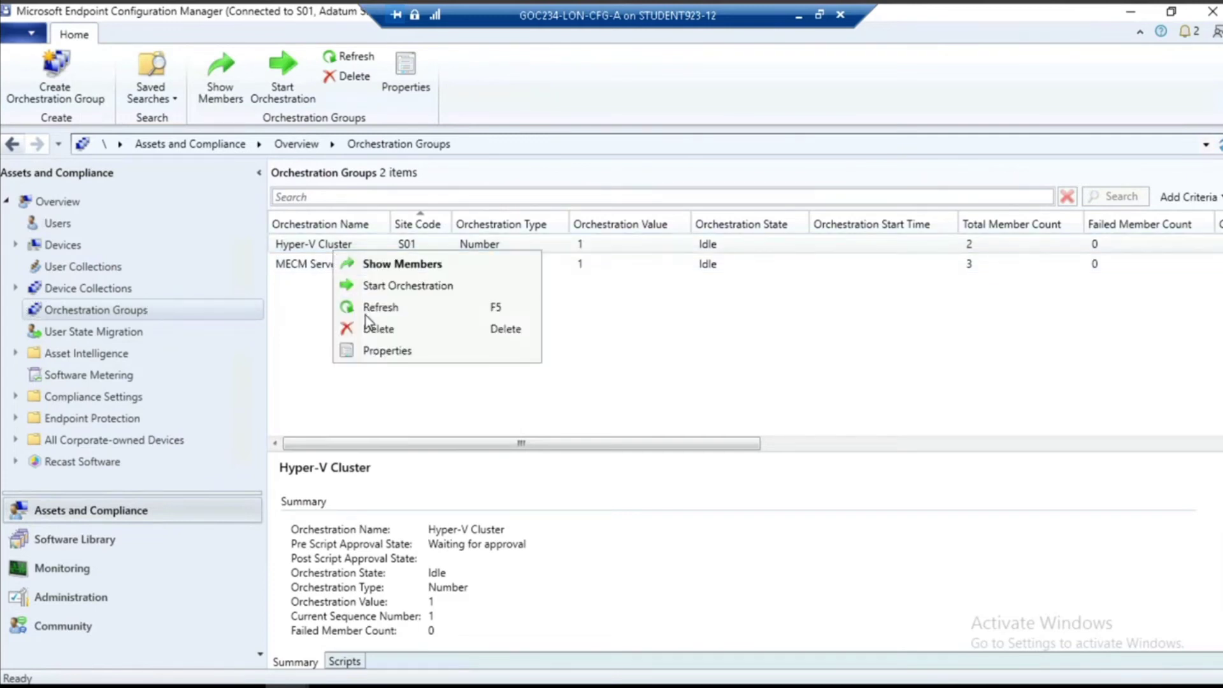
left_click(386, 352)
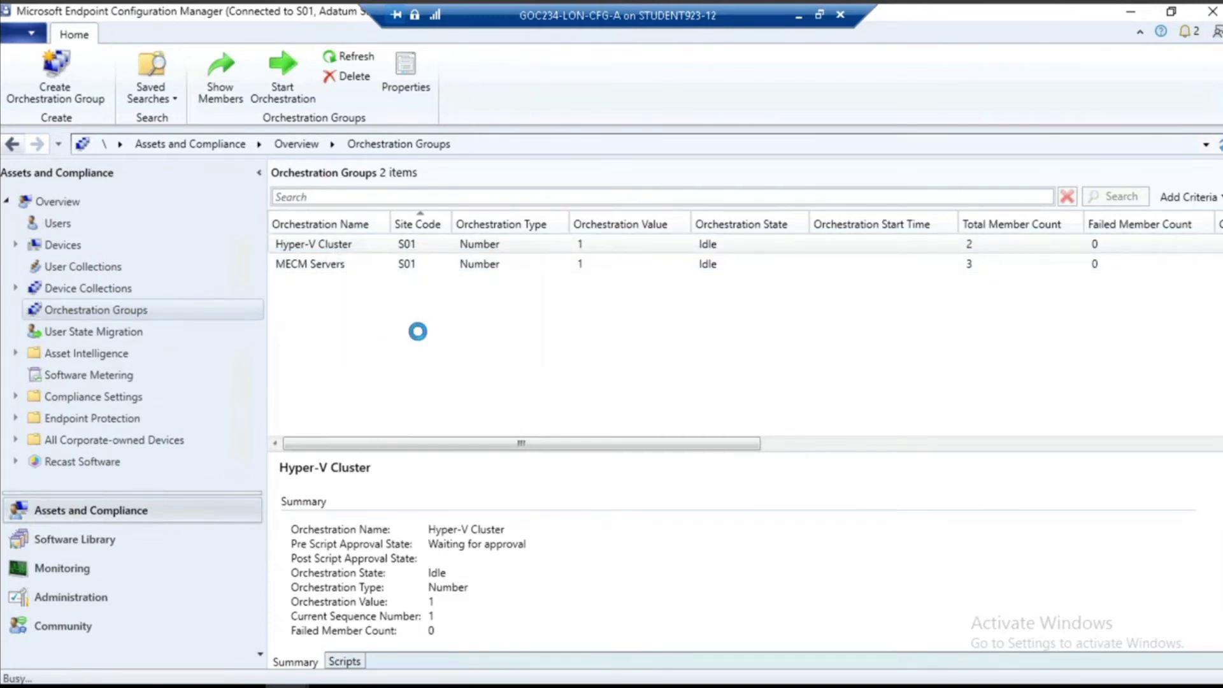
left_click(545, 138)
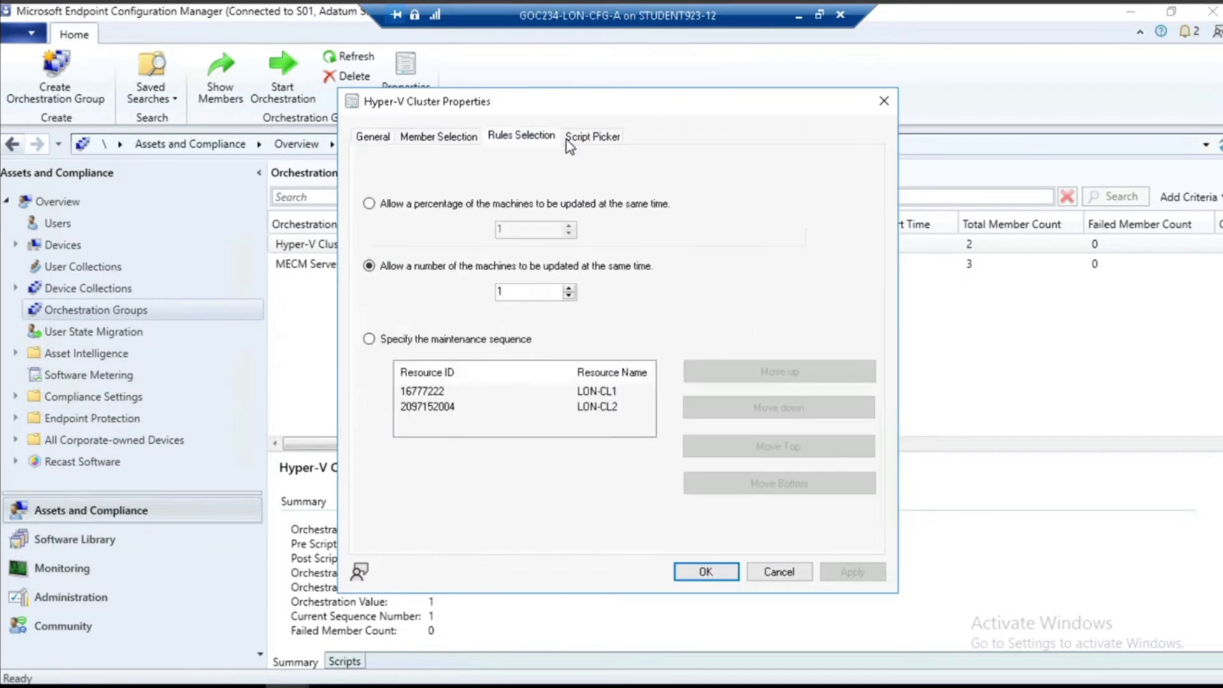
left_click(586, 137)
left_click(409, 408)
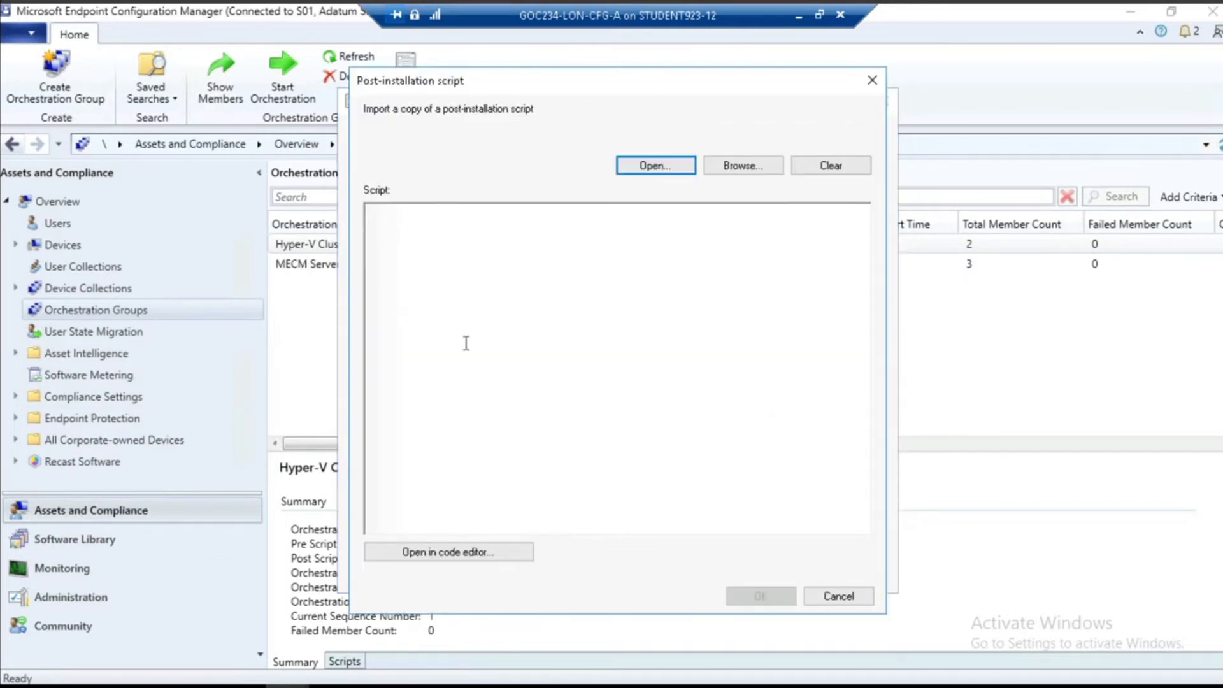
left_click(667, 170)
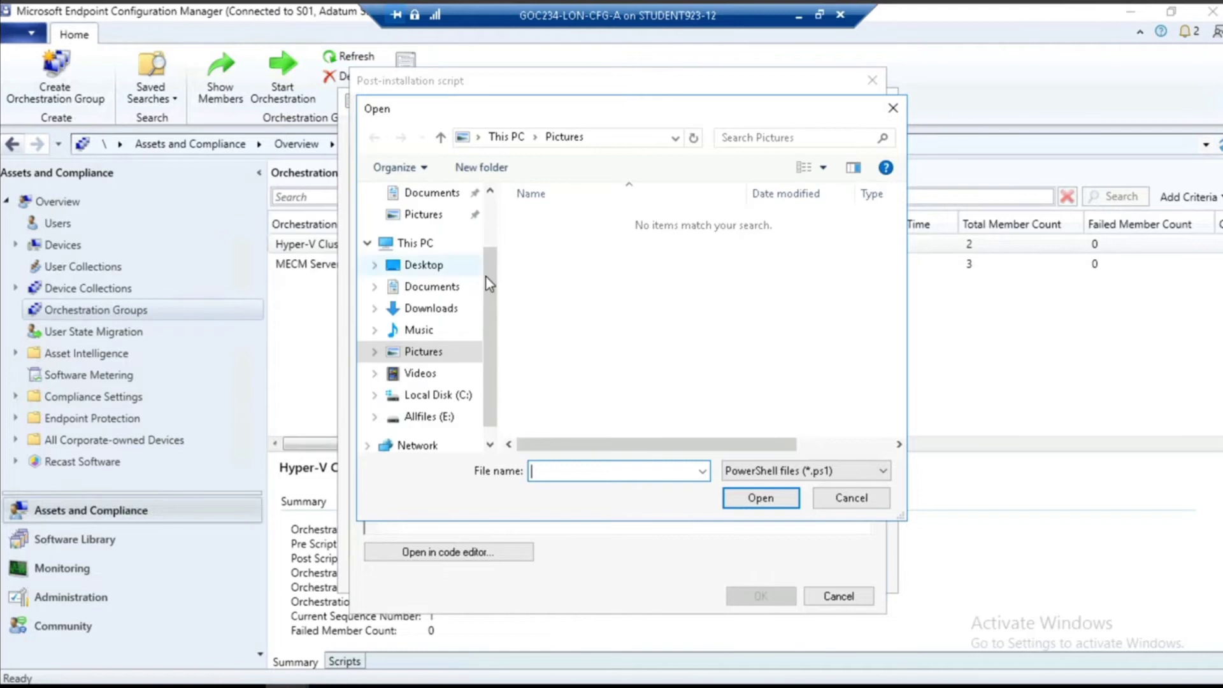
left_click(843, 499)
left_click(752, 168)
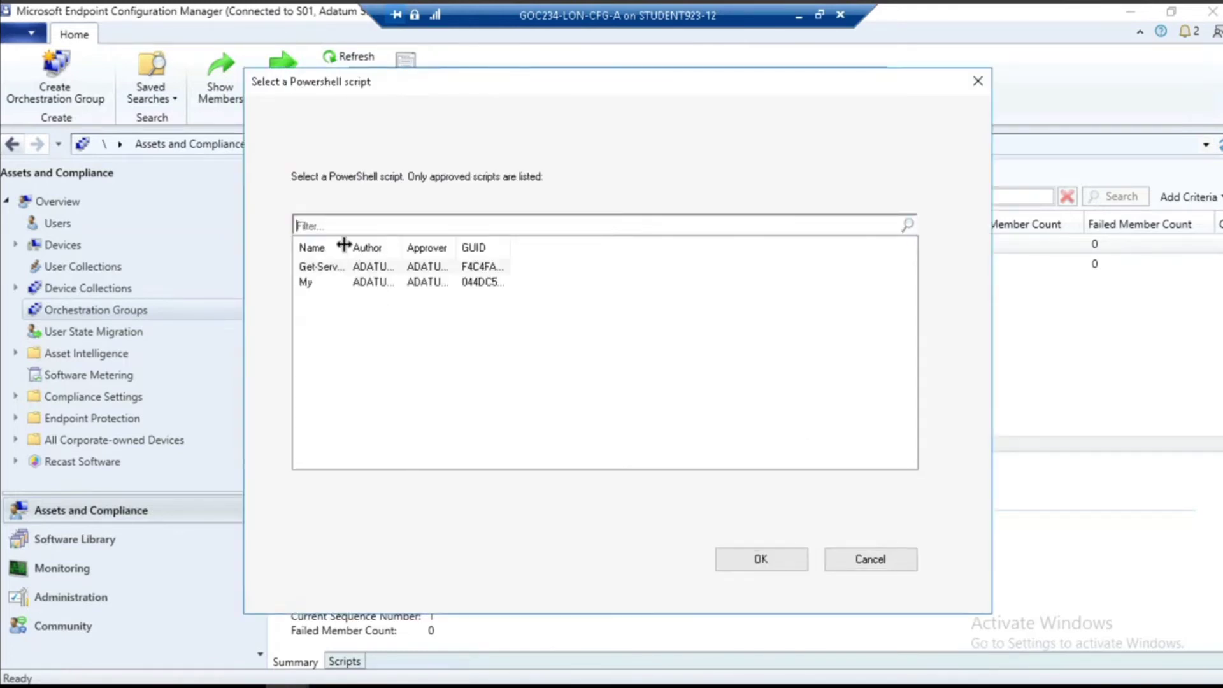
left_click_drag(348, 247, 445, 248)
left_click(373, 266)
left_click(311, 282)
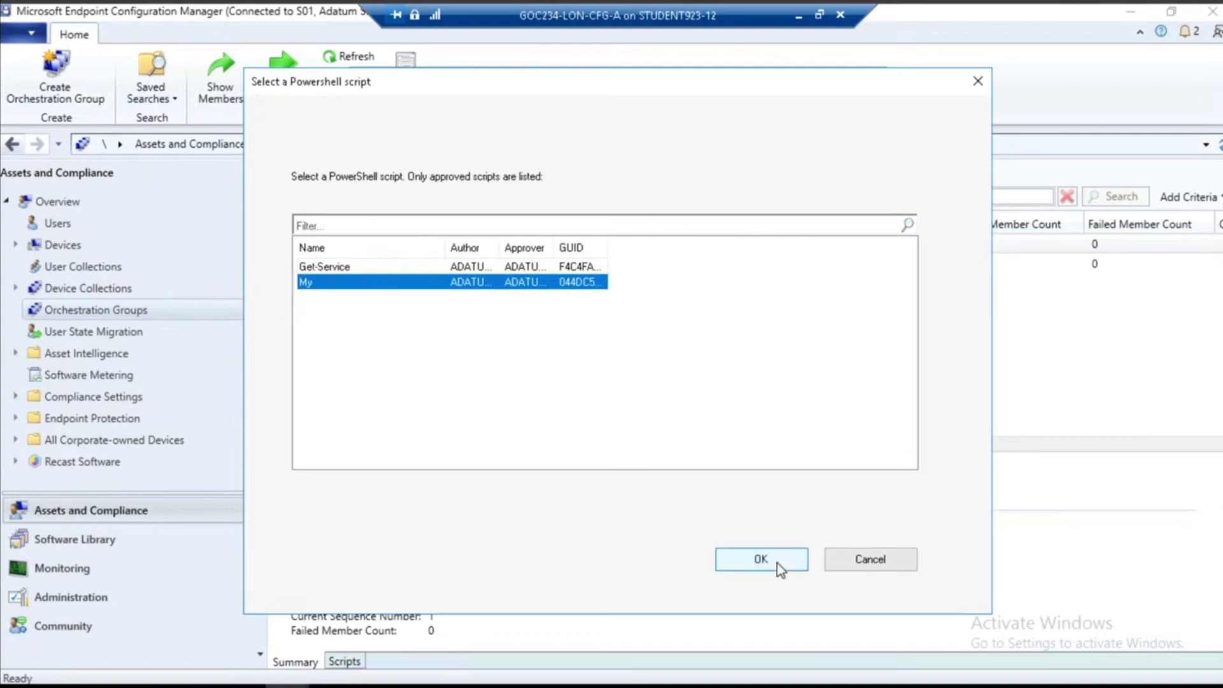
left_click(778, 565)
left_click(781, 592)
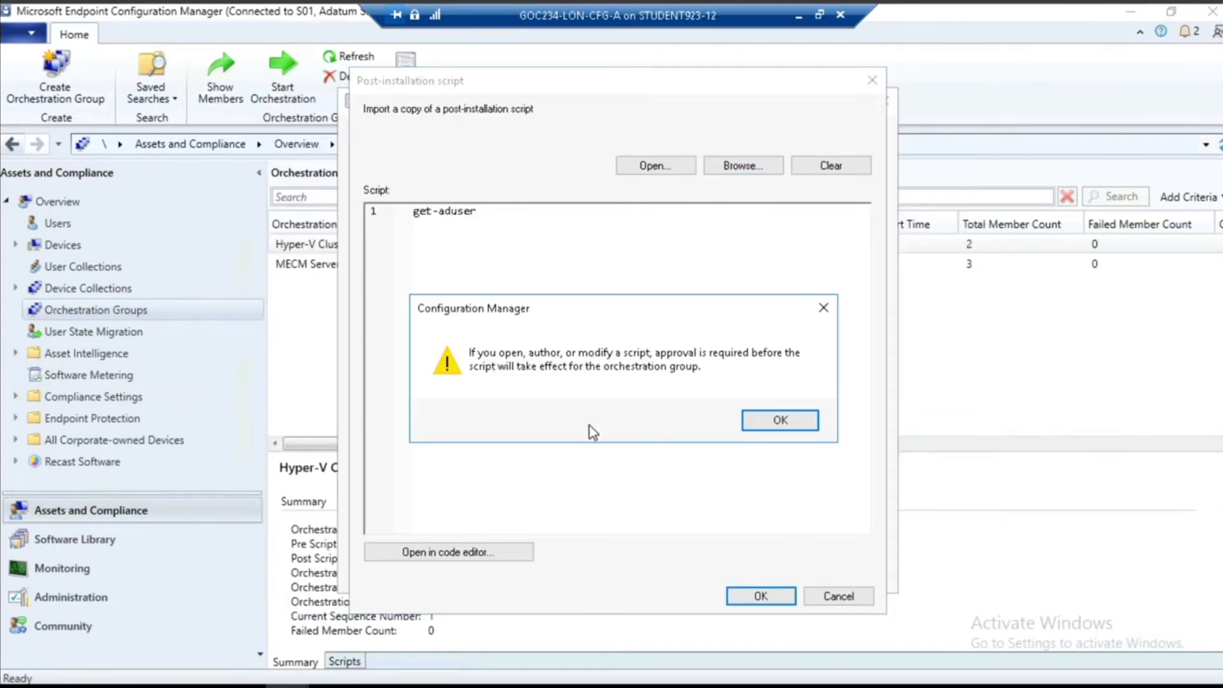
left_click(781, 422)
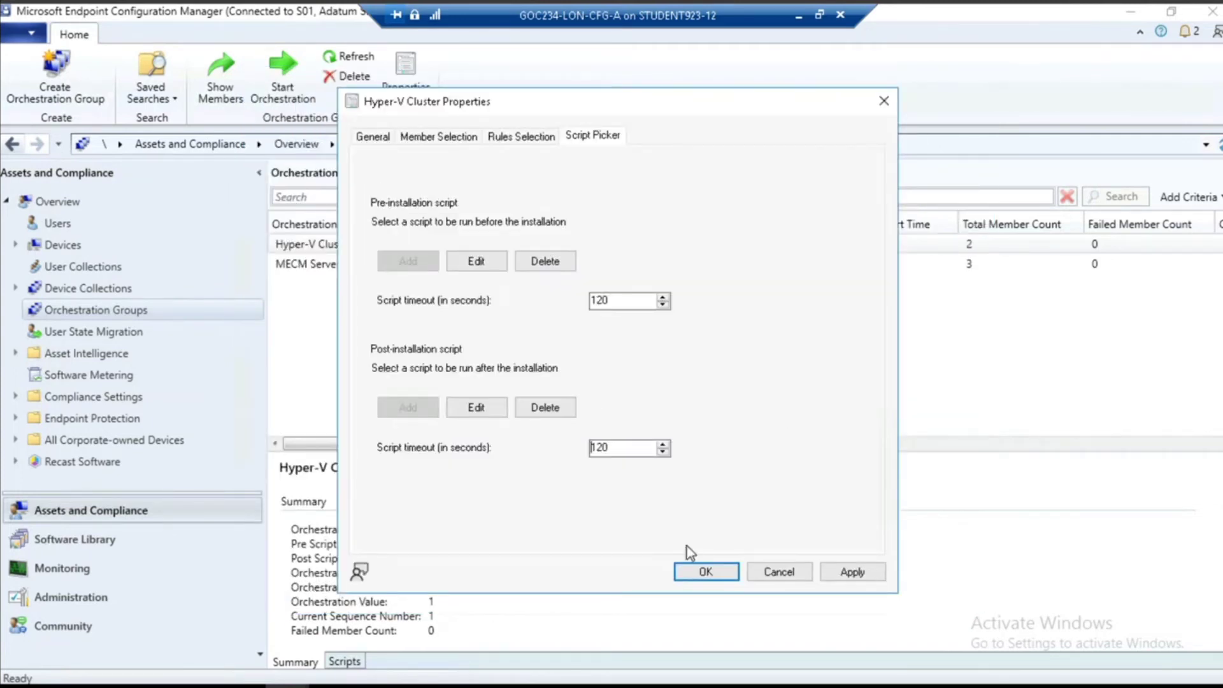
left_click(477, 407)
left_click(659, 168)
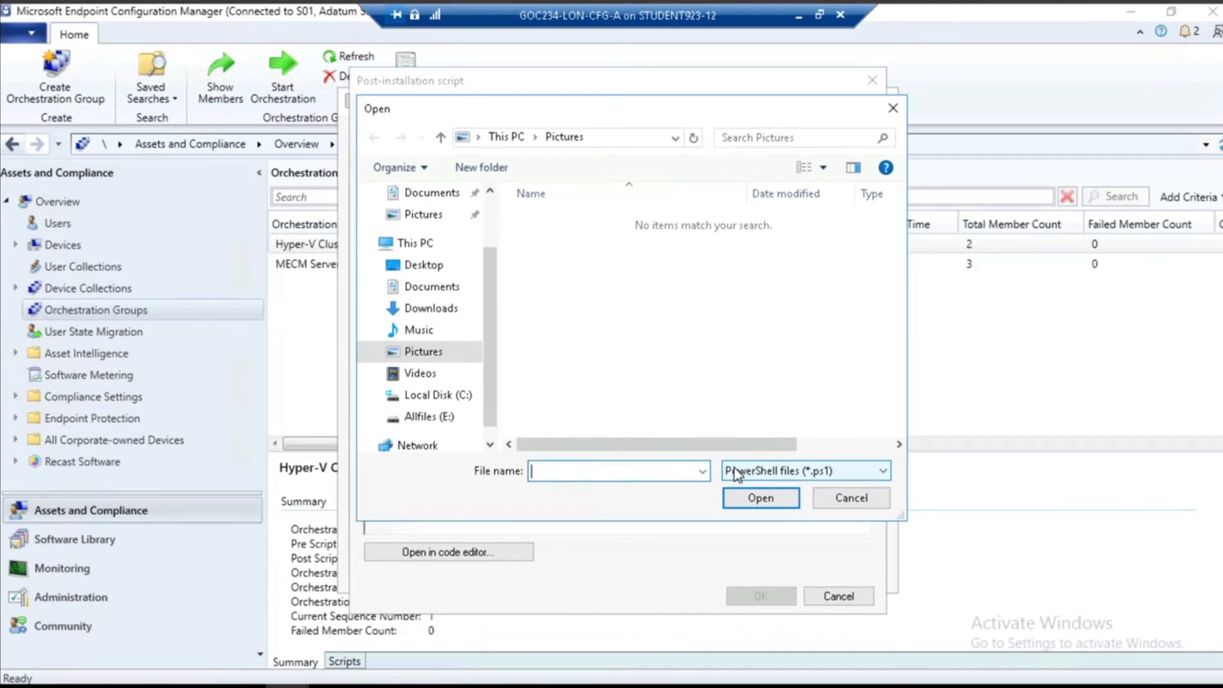
left_click(865, 498)
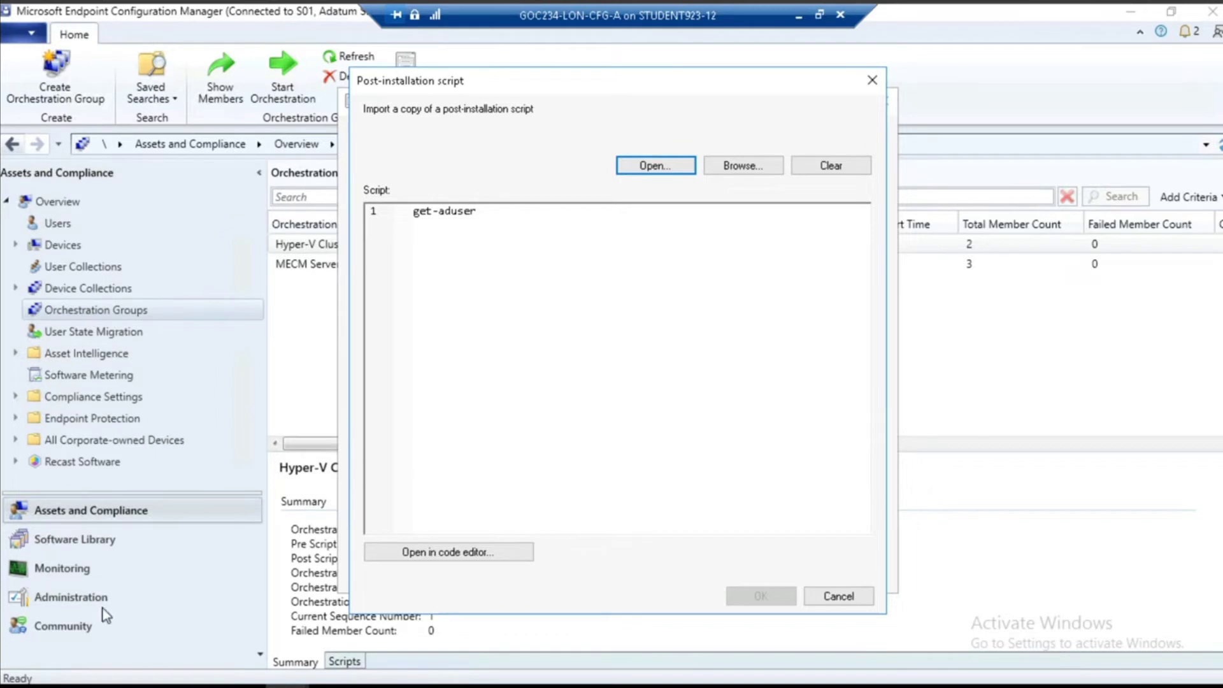
left_click(868, 599)
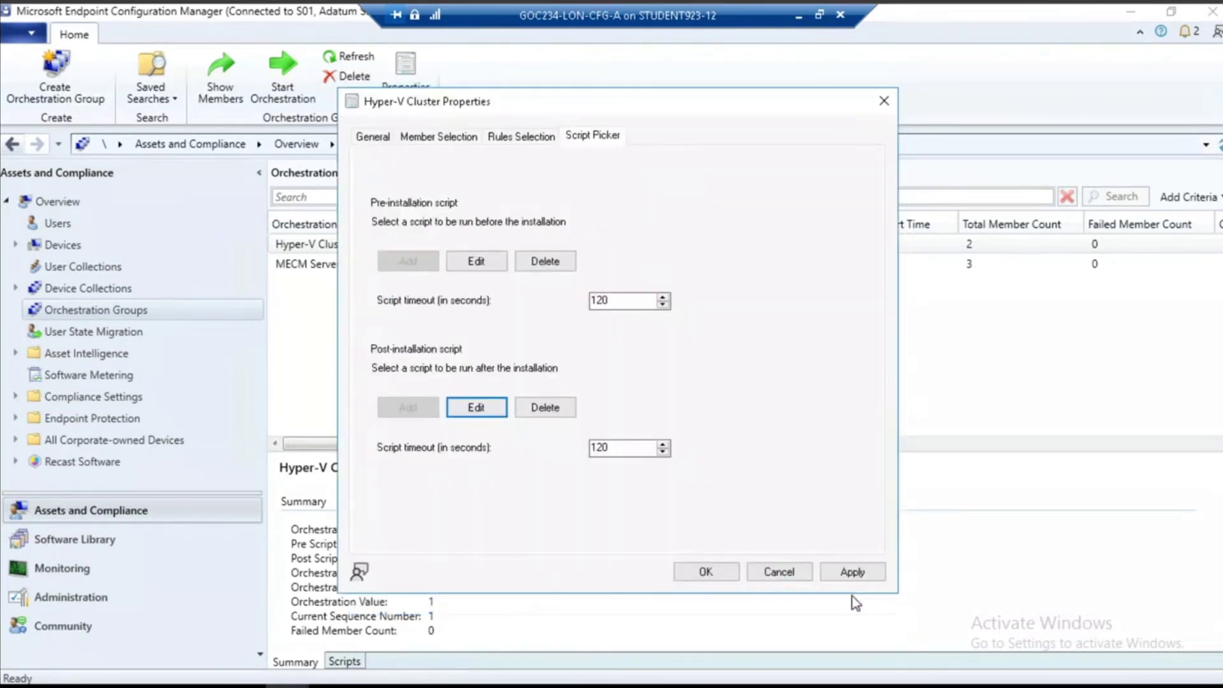
left_click(789, 579)
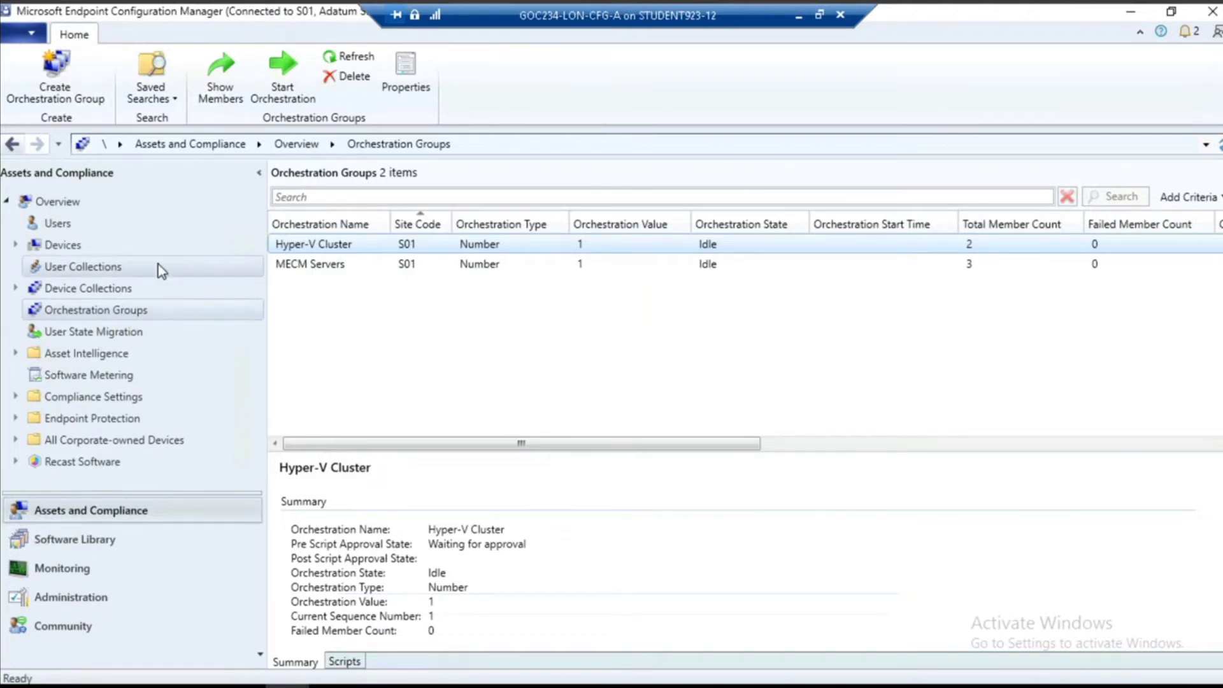
- Navigate to Software Library > Software Updates > Automatic Deployment Rules
left_click(70, 539)
scroll(100, 330, "up", 1)
scroll(100, 330, "up", 2)
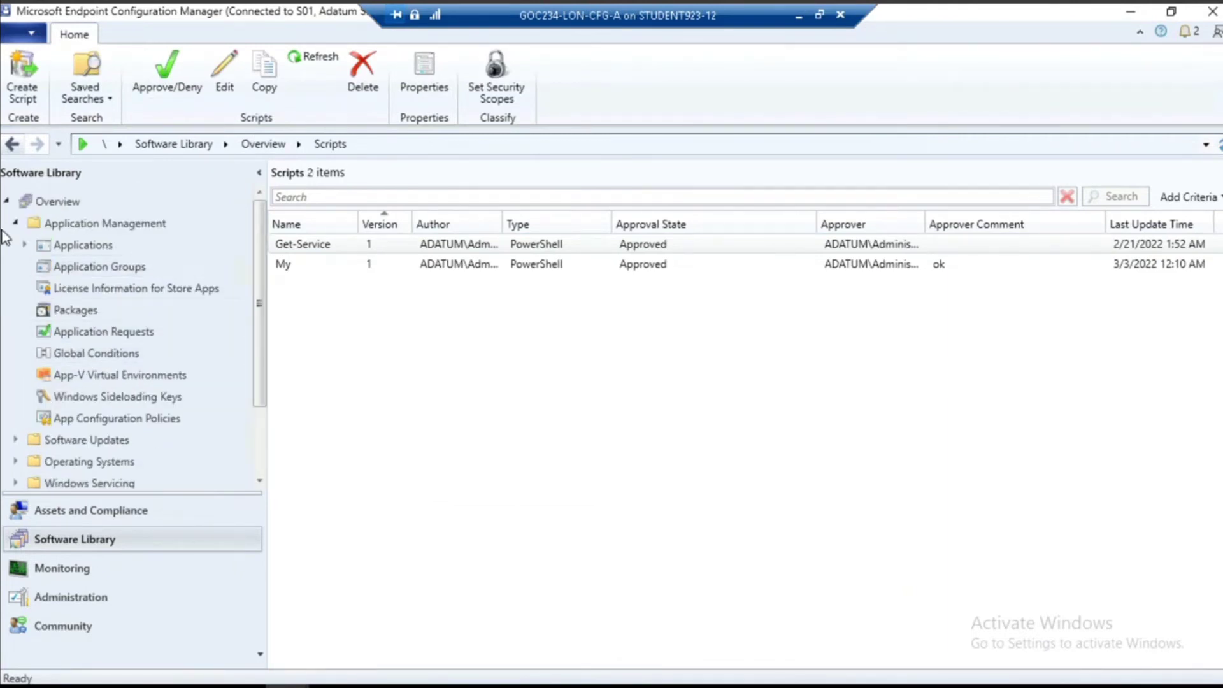
left_click(15, 224)
left_click(55, 244)
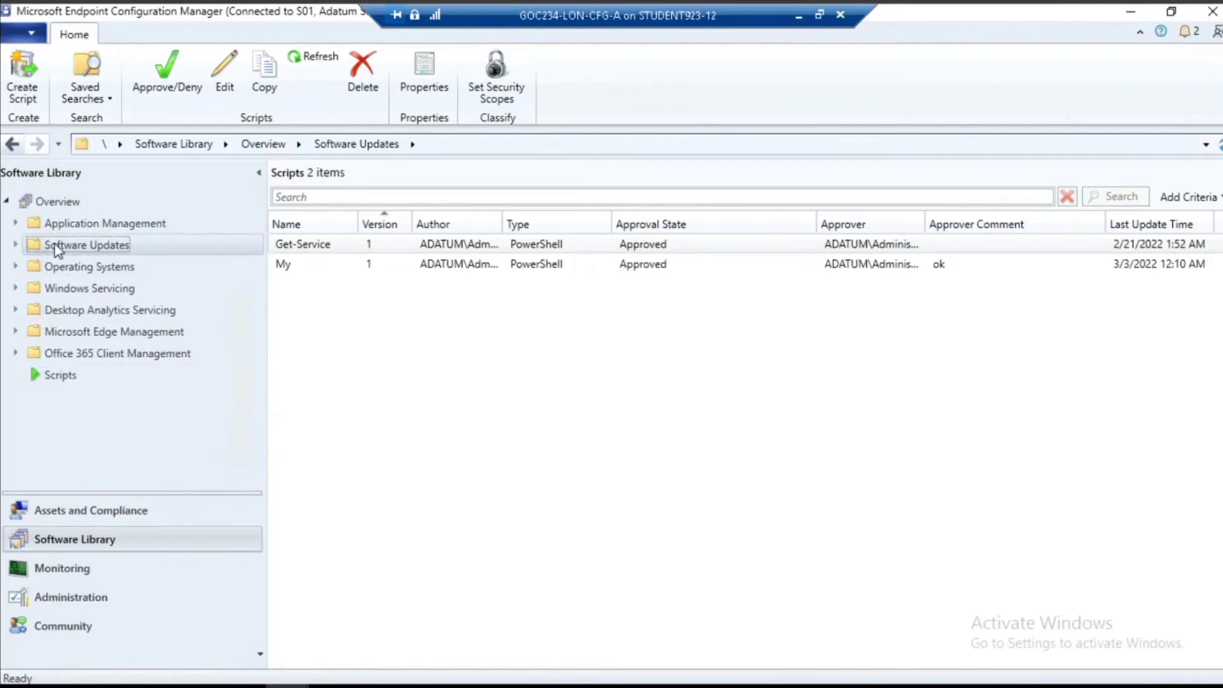
left_click(16, 245)
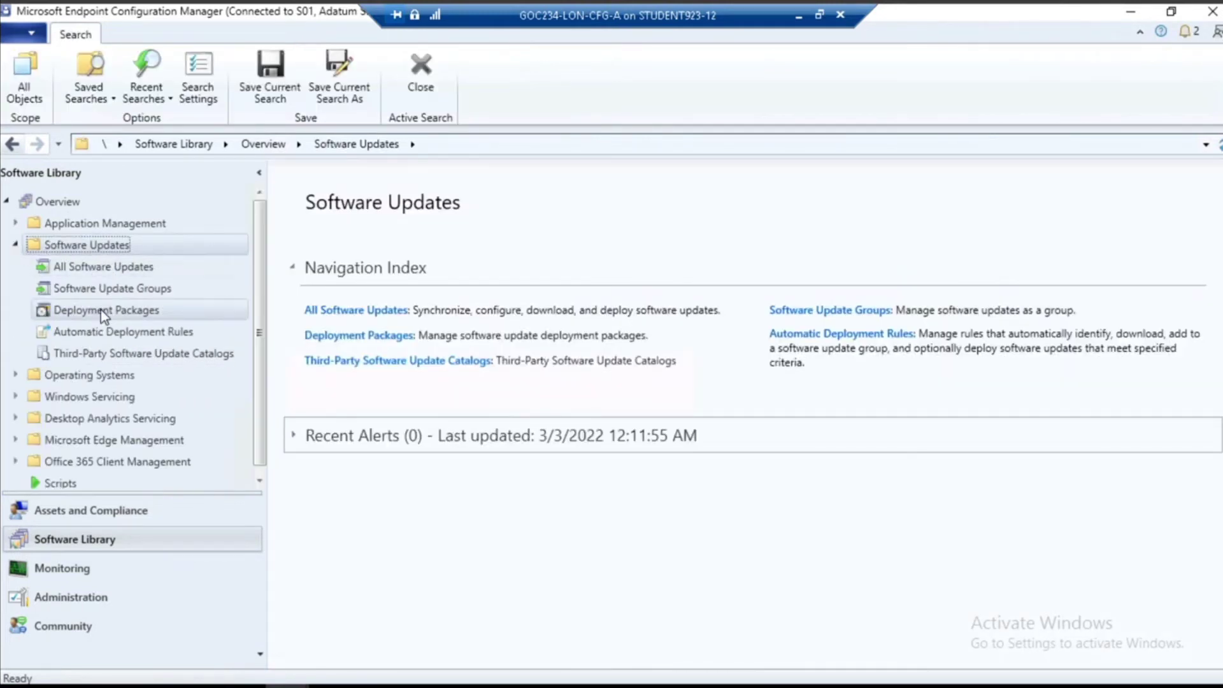
left_click(113, 334)
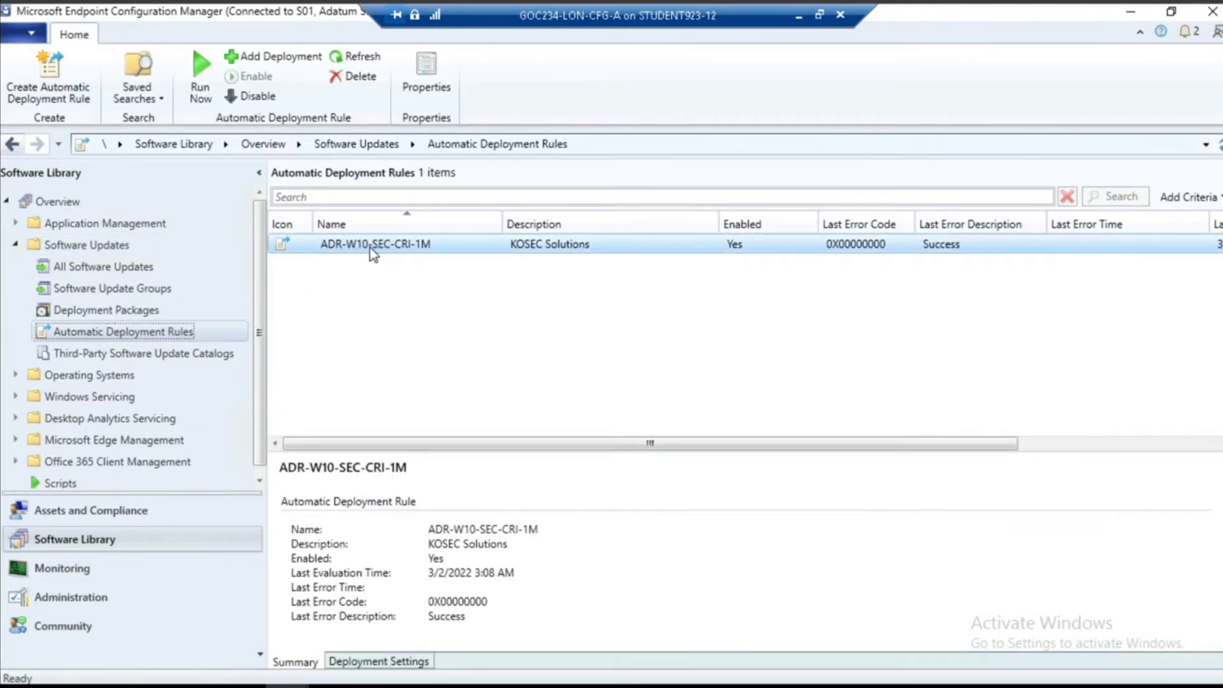
- Inspect ADR-W10-SEC-CRI-1M's software update criteria and Date Released range, then cancel unchanged
right_click(422, 247)
left_click(472, 398)
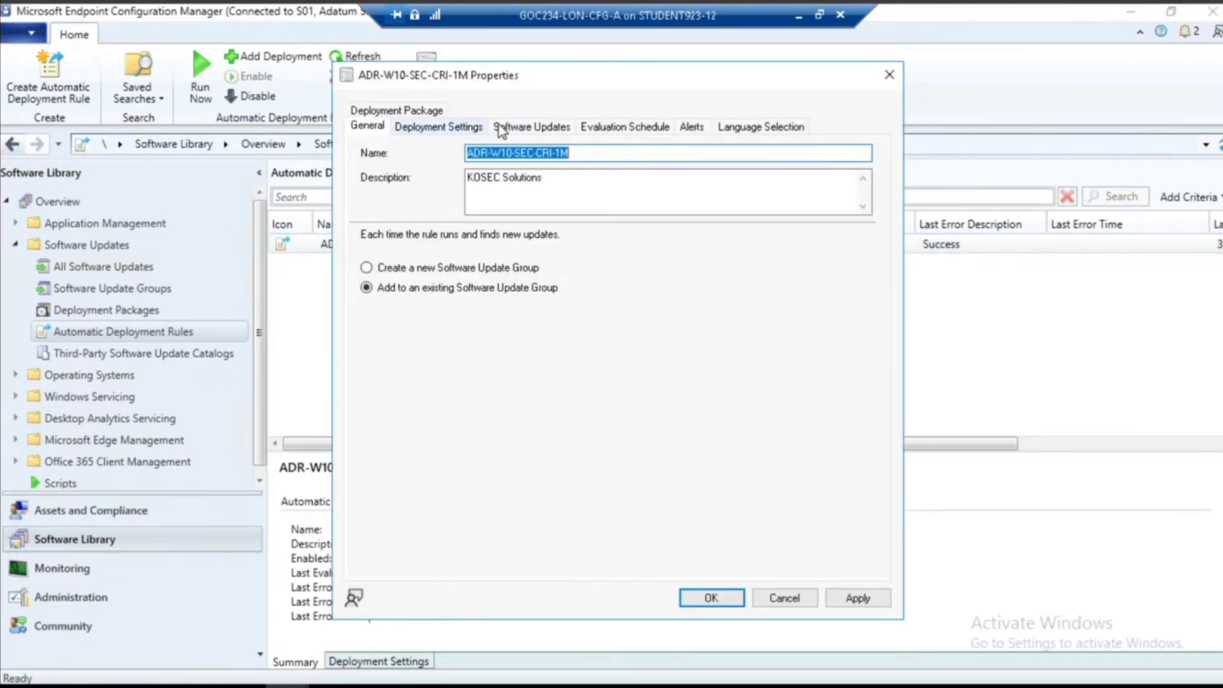
left_click(500, 127)
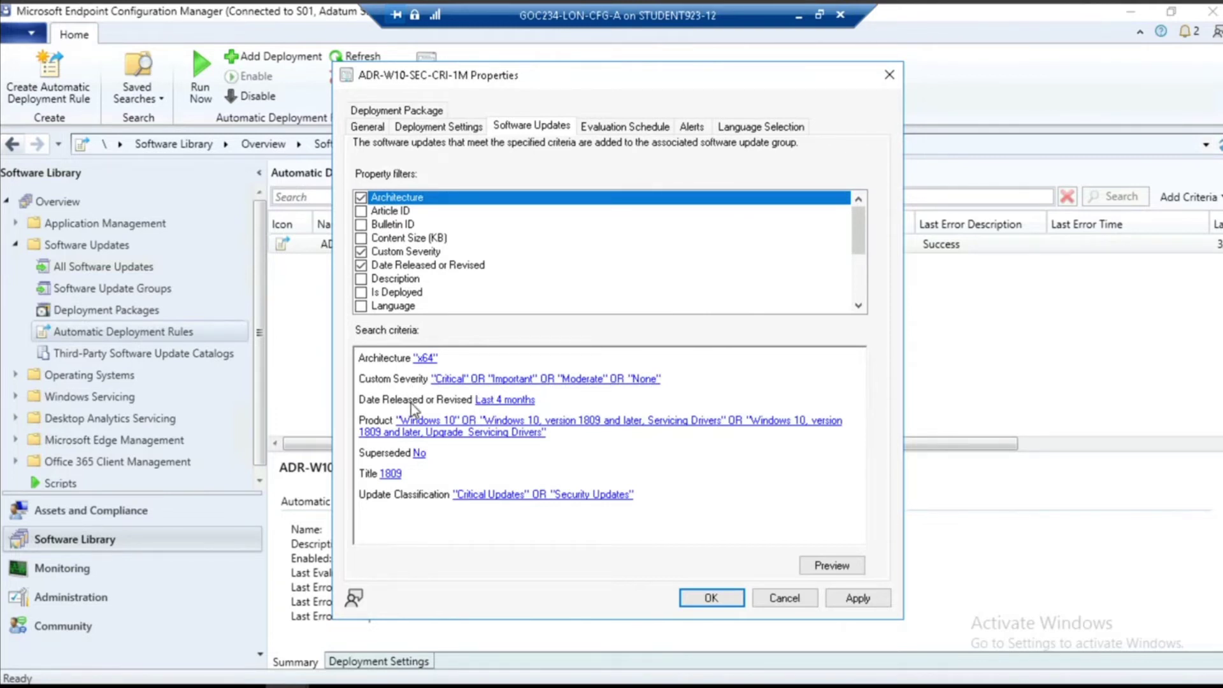
left_click(500, 402)
left_click(581, 341)
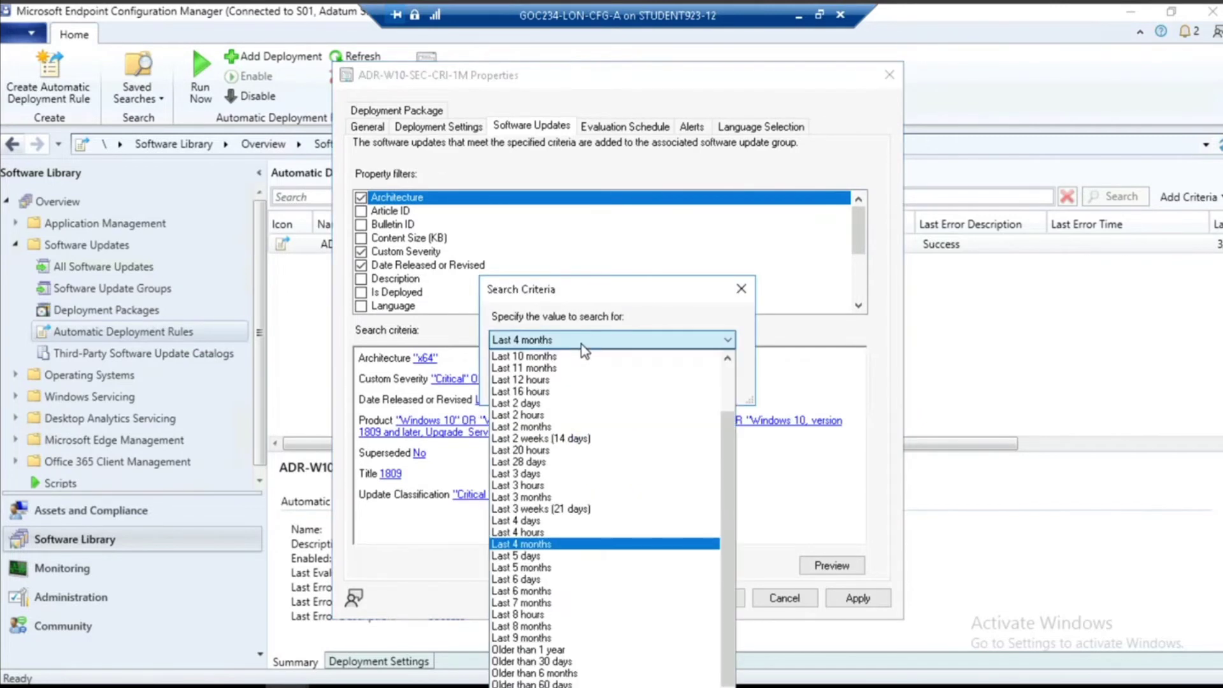
scroll(560, 377, "up", 2)
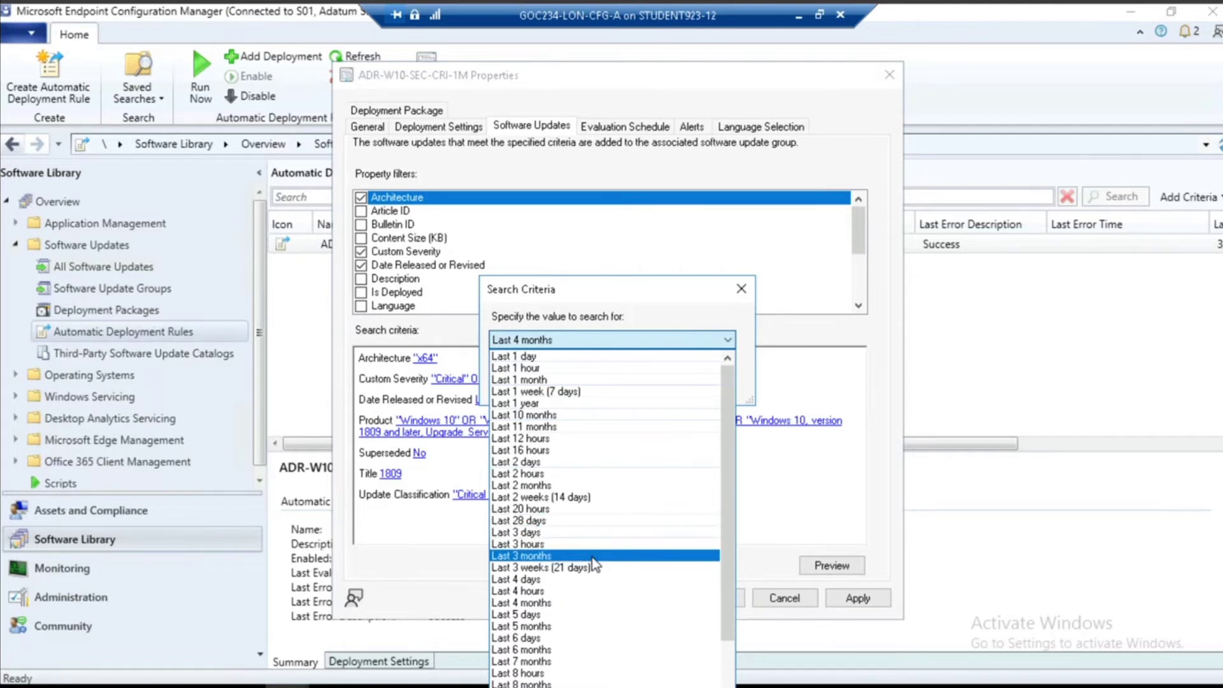
scroll(593, 564, "down", 2)
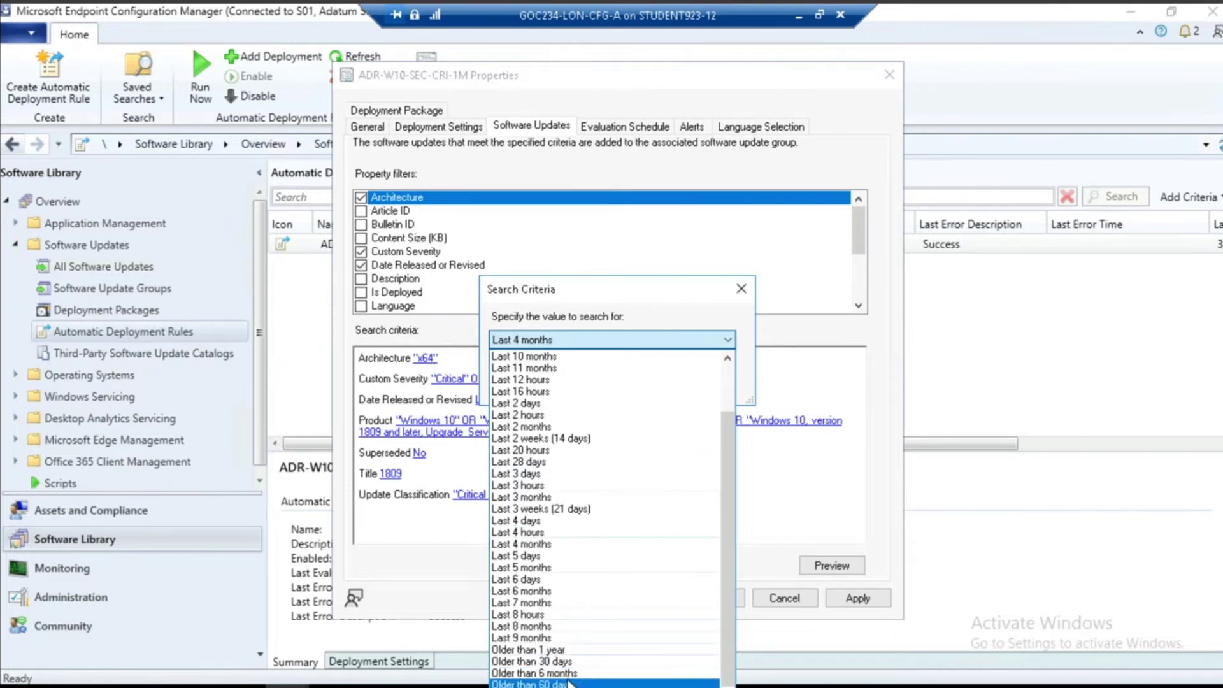
left_click(473, 583)
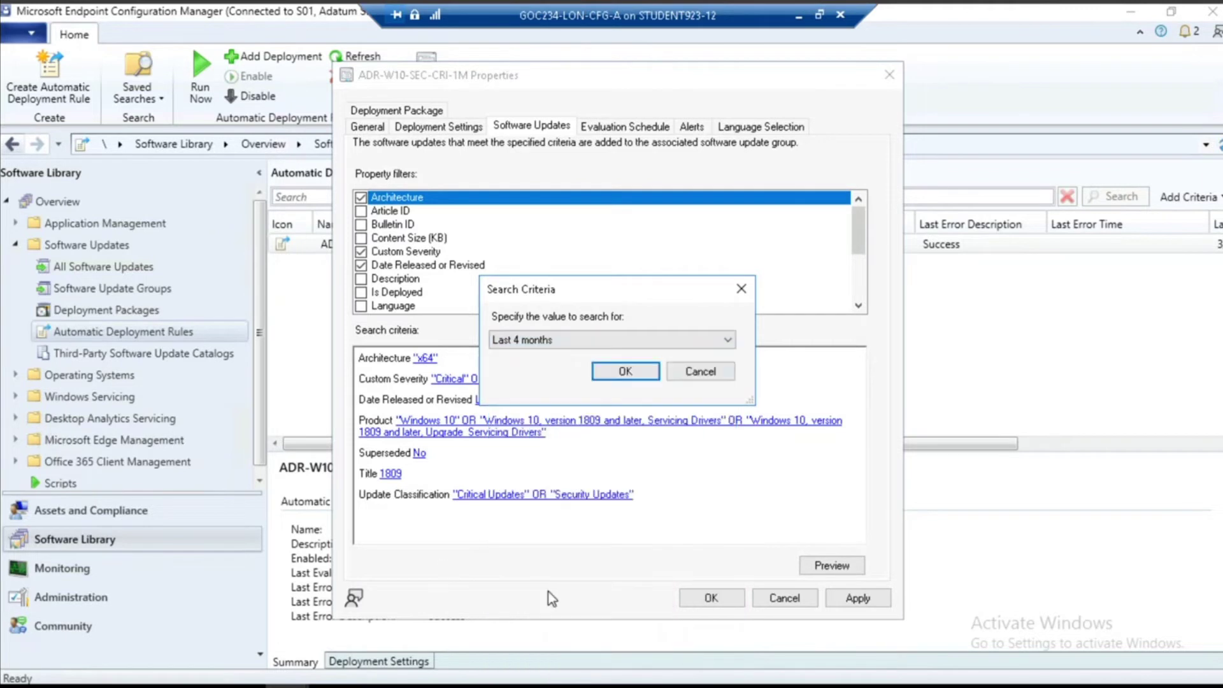
left_click(693, 381)
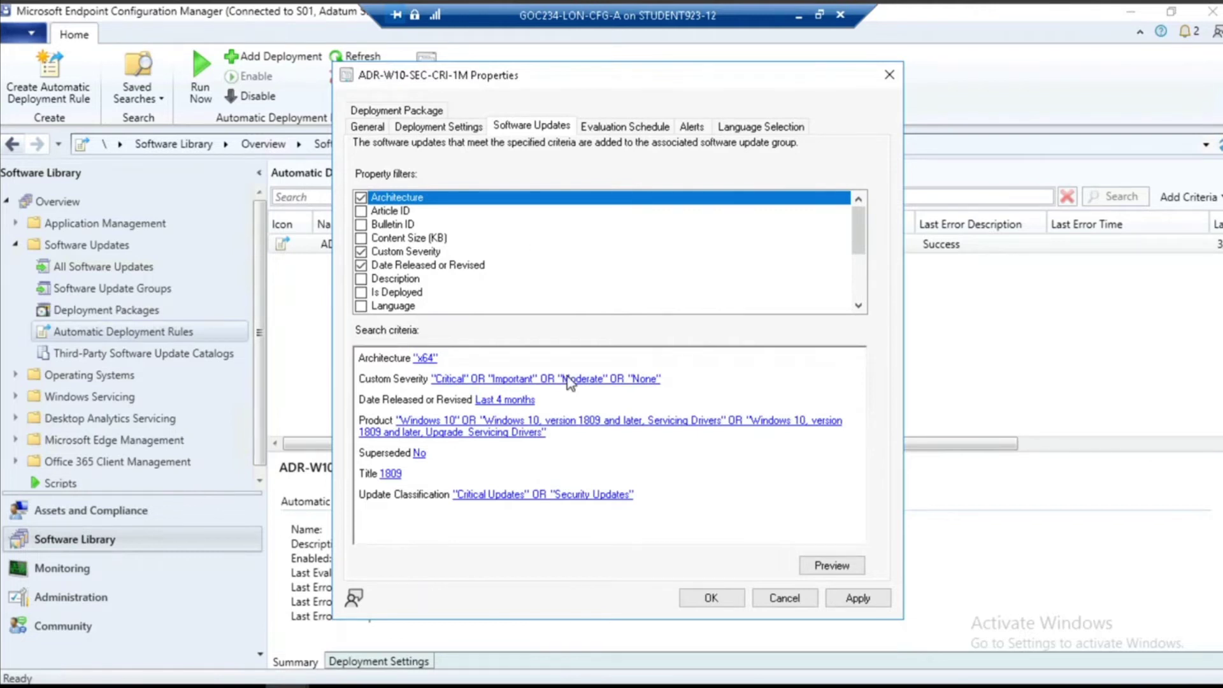
left_click(766, 593)
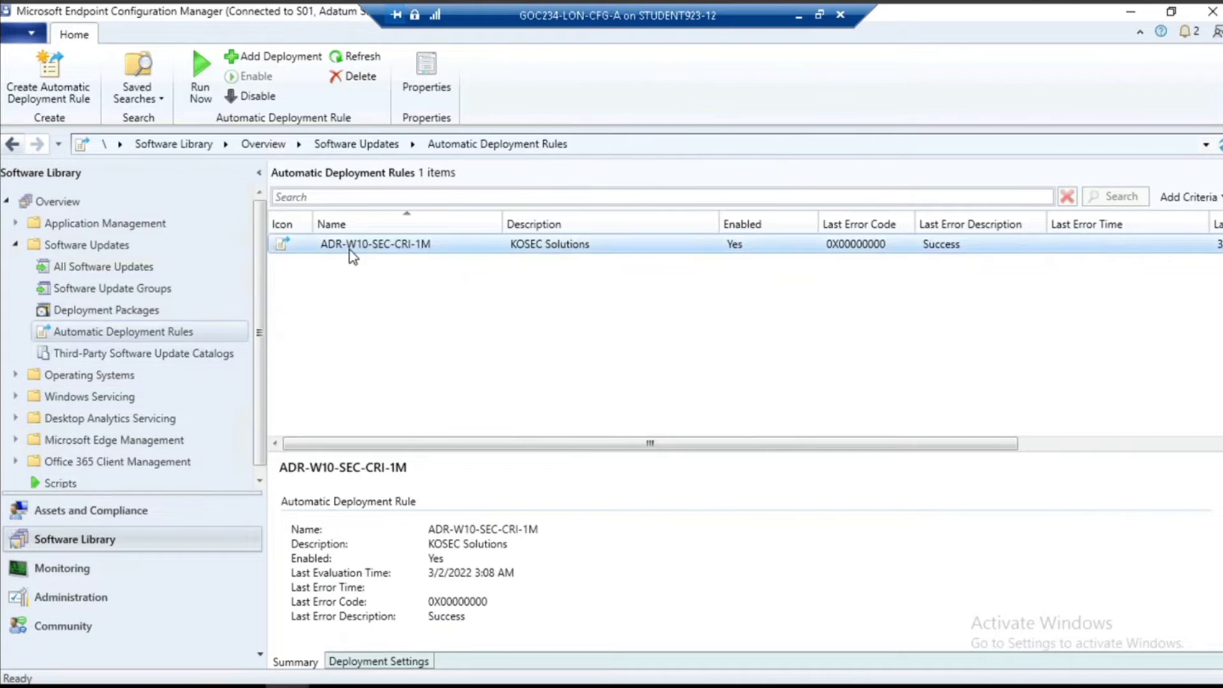
- Review the All Windows 10 Workstations deployment's settings, schedule, user experience and alerts without saving
left_click(386, 663)
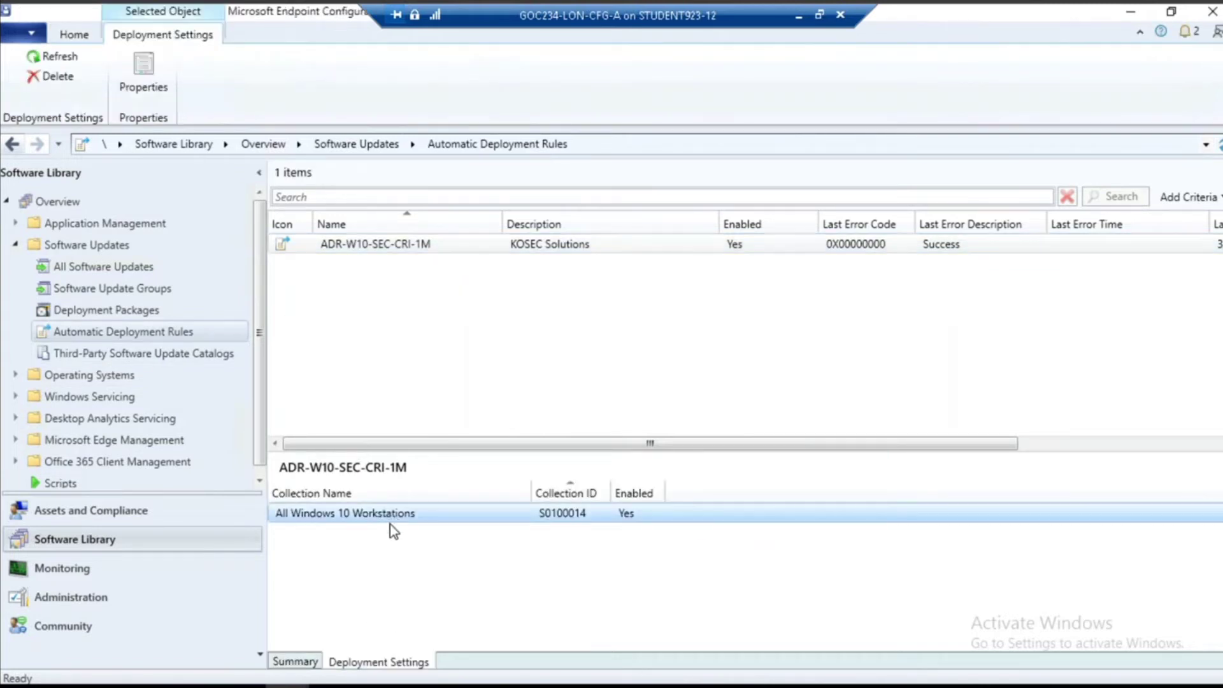
right_click(410, 514)
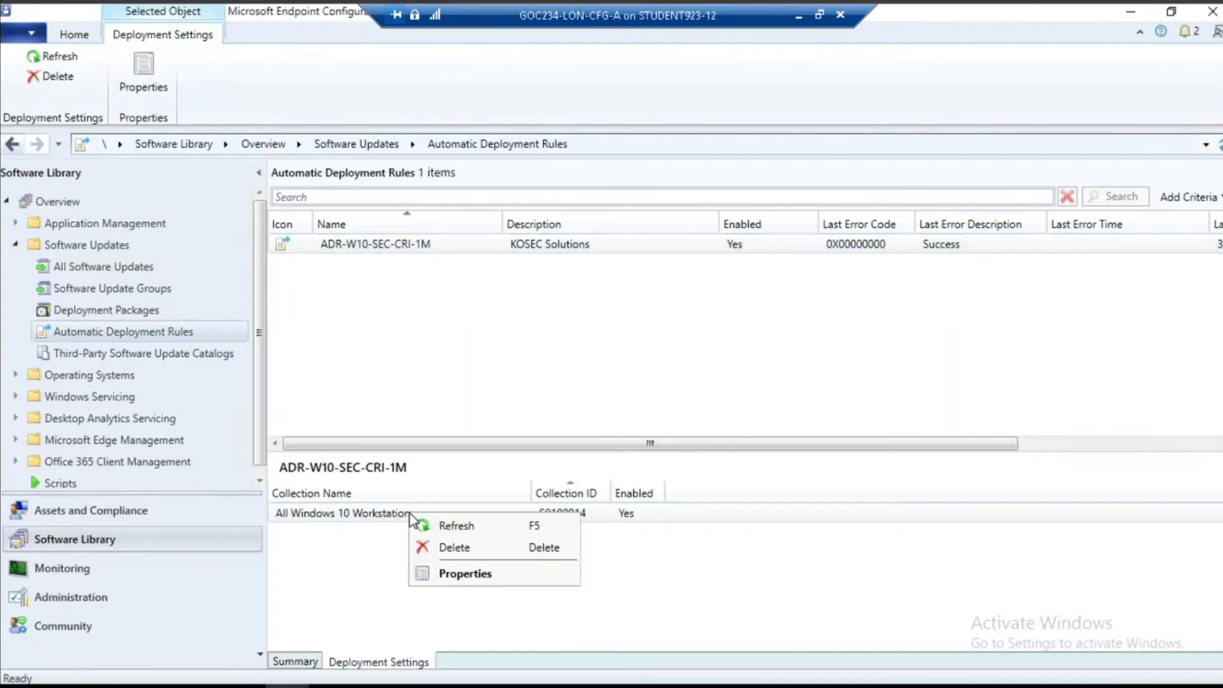
left_click(456, 572)
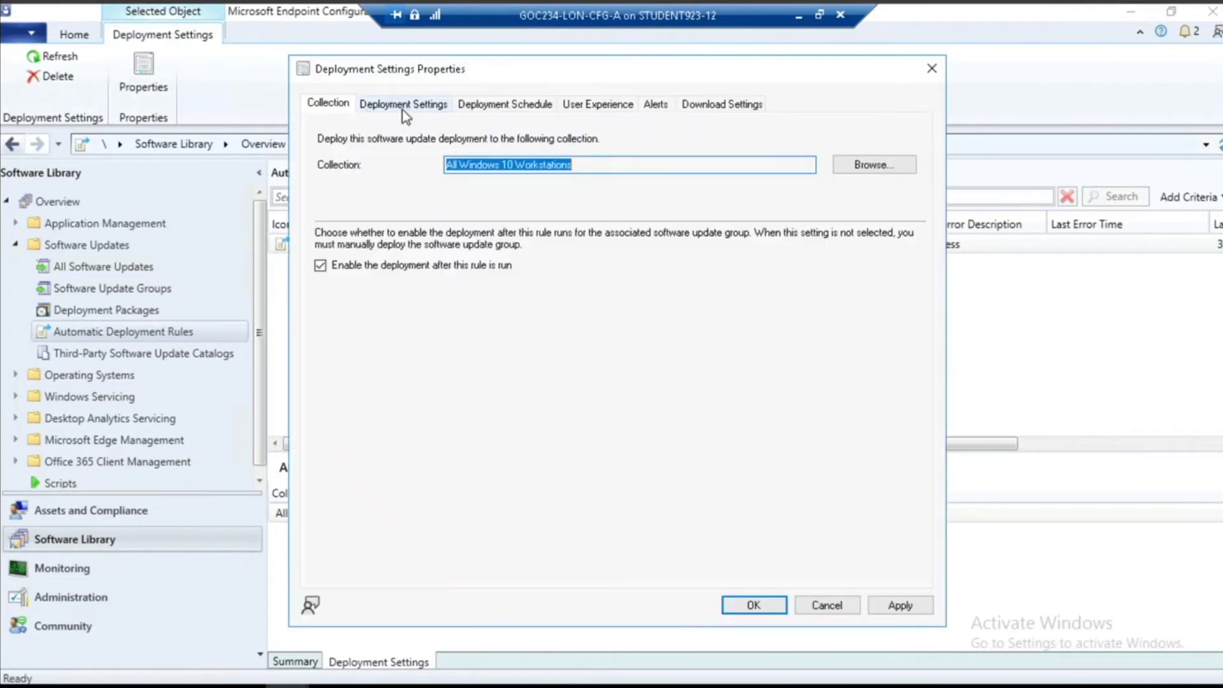
left_click(403, 110)
left_click(501, 105)
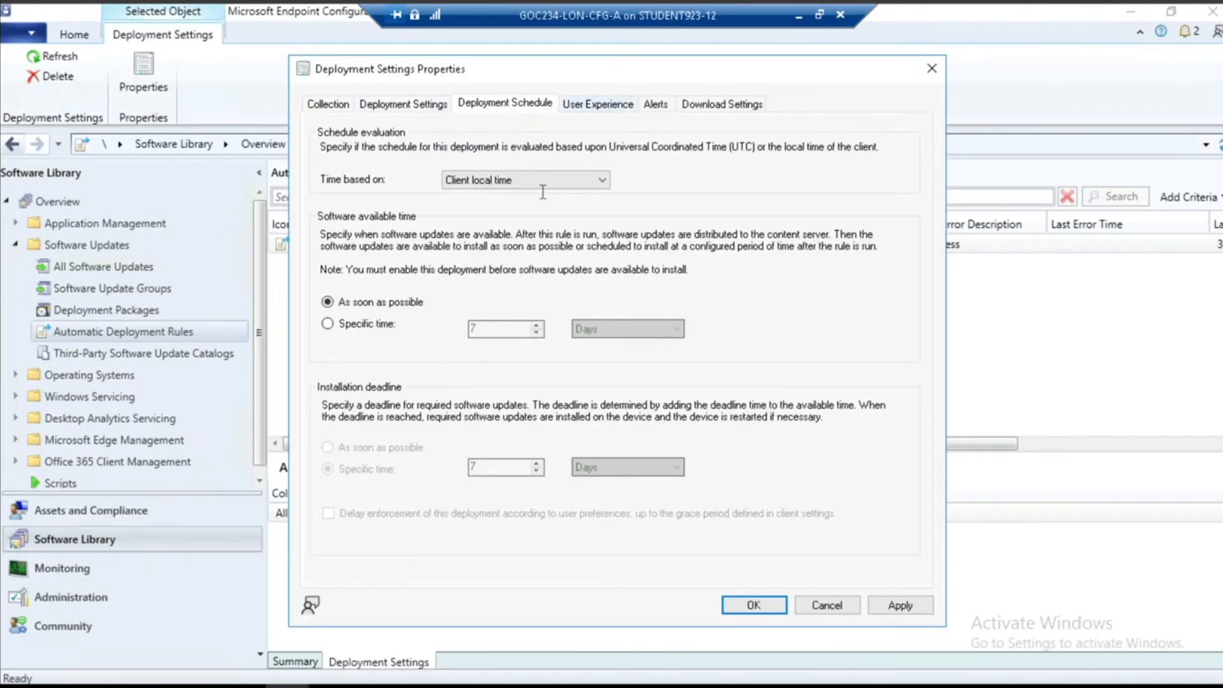
left_click(599, 104)
left_click(656, 104)
left_click(827, 605)
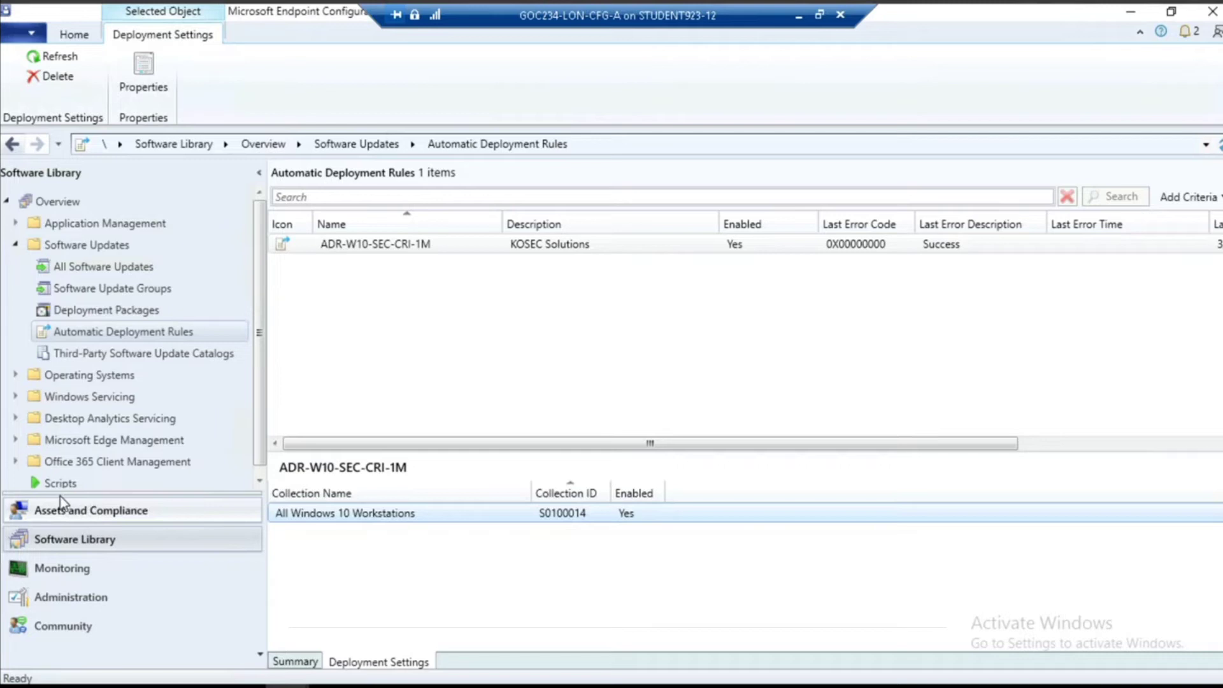
- In Monitoring > Deployments, open the detailed status of the ADR-W10-SEC-CRI-1M deployment
left_click(57, 569)
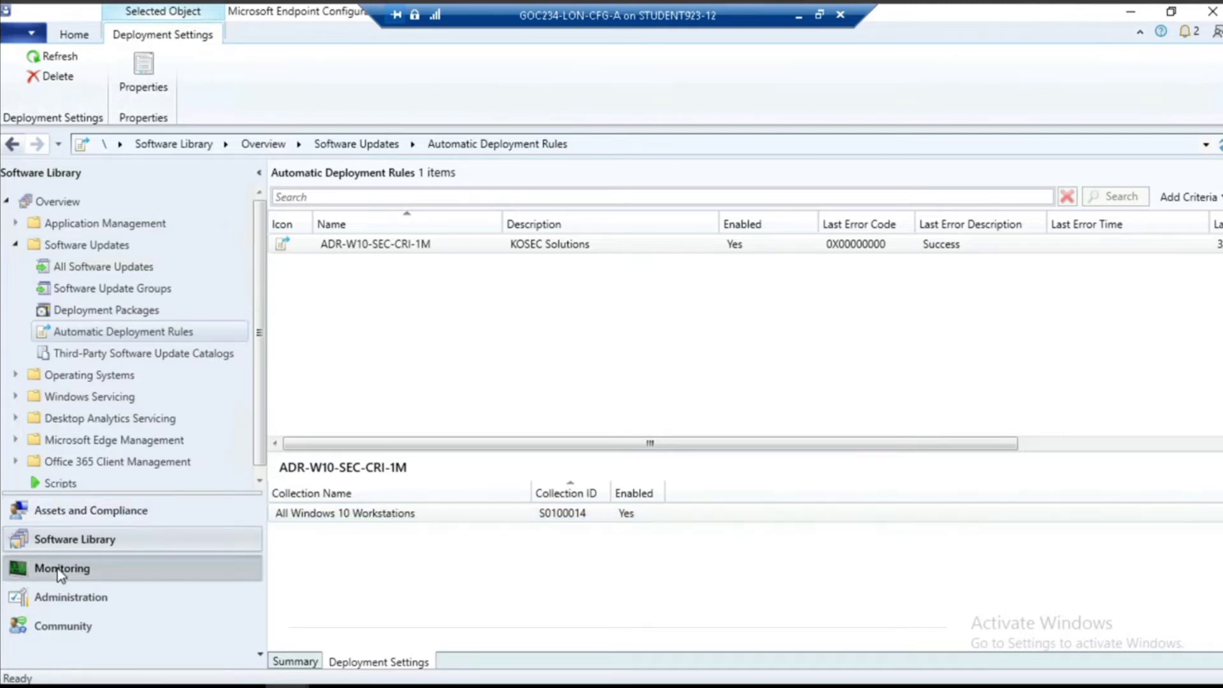
left_click(71, 334)
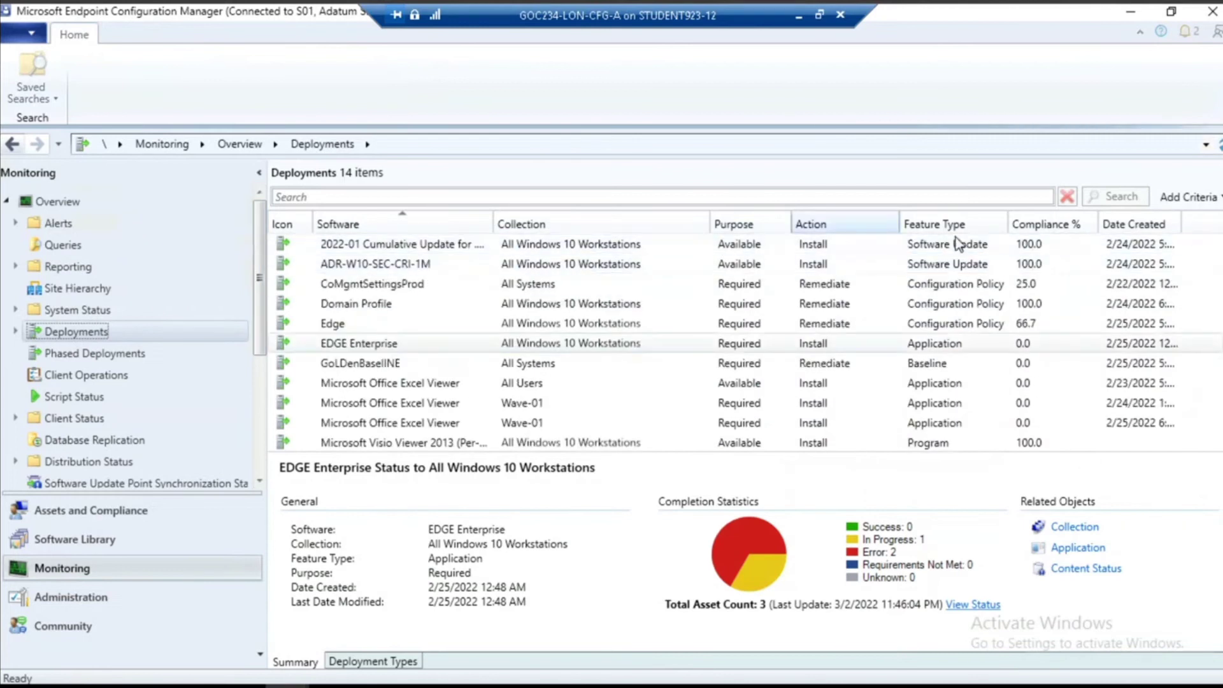
left_click(962, 245)
left_click(361, 265)
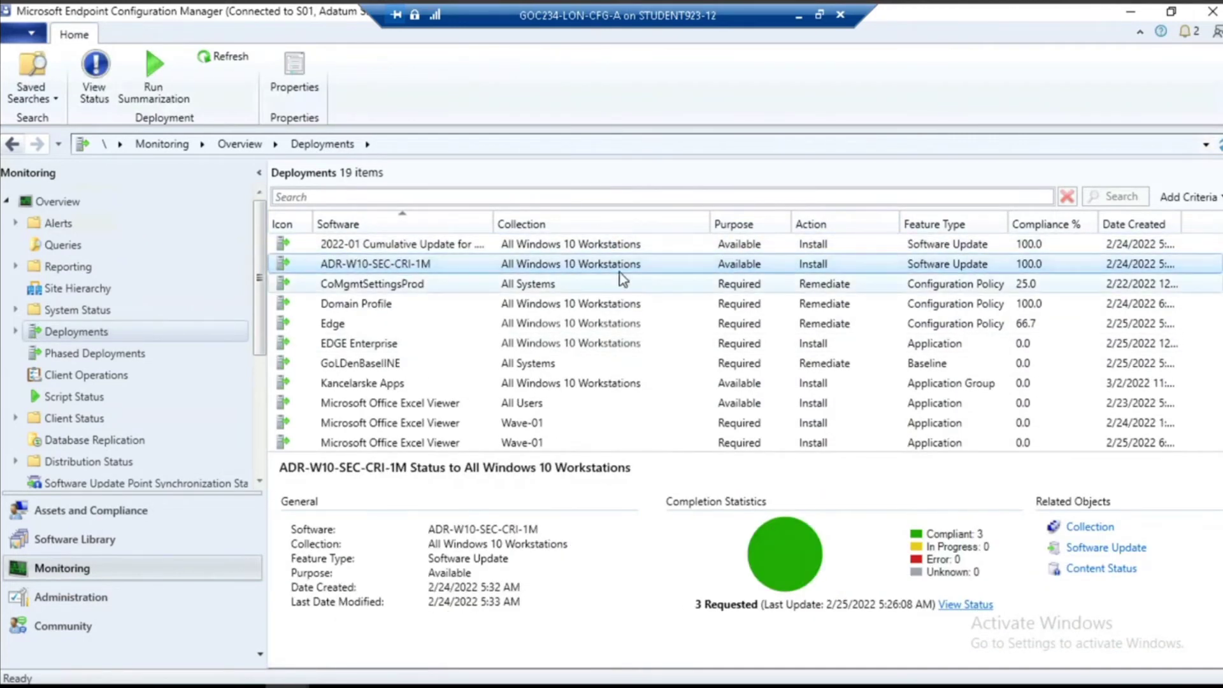
left_click(966, 609)
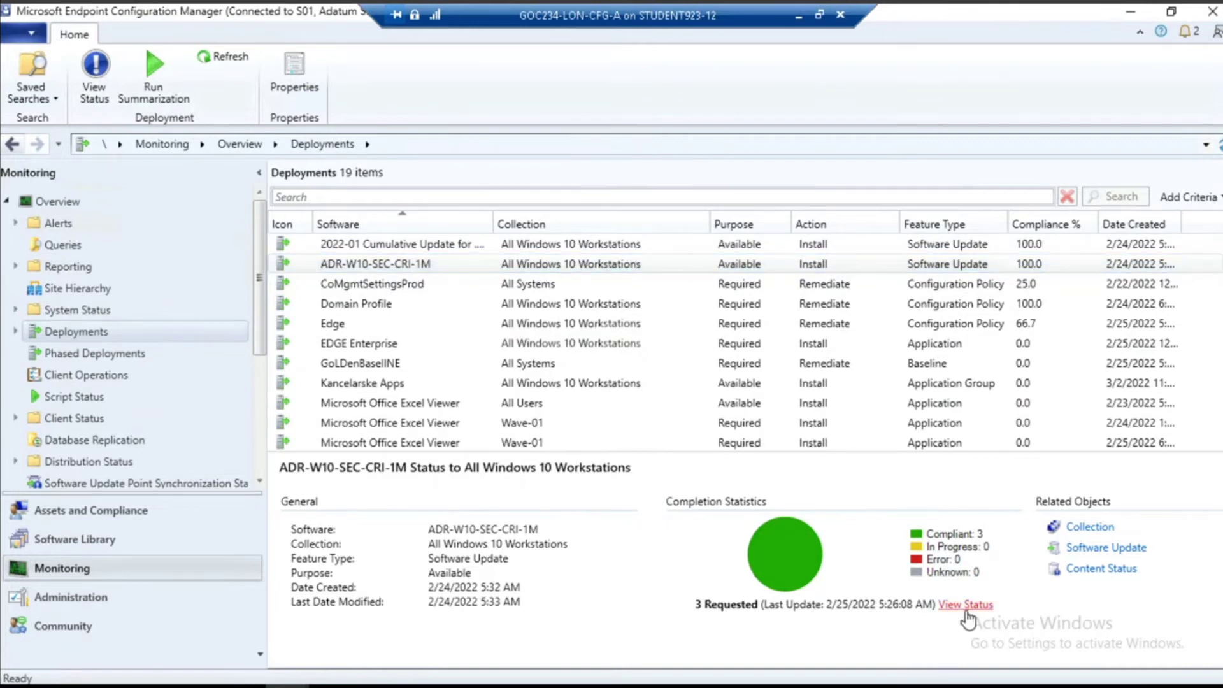
- Start Evaluate Software Update Deployments for the 3 compliant clients, cancel it, and return to Software Library
left_click(434, 329)
right_click(433, 334)
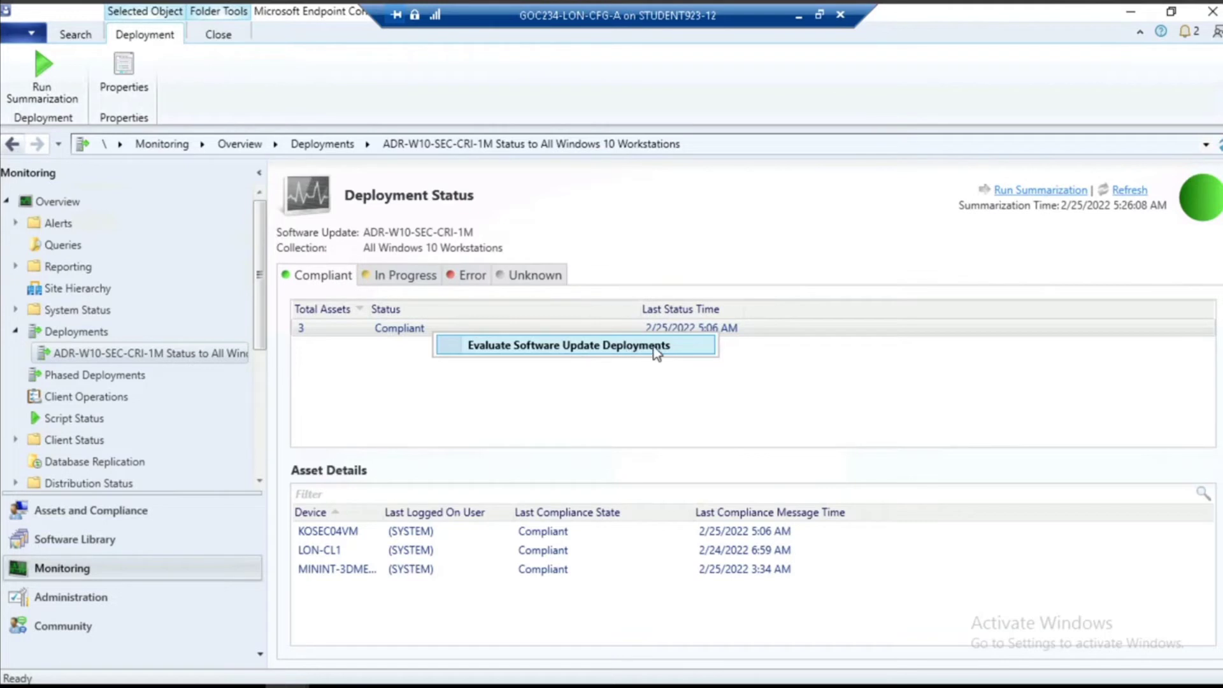
left_click(629, 347)
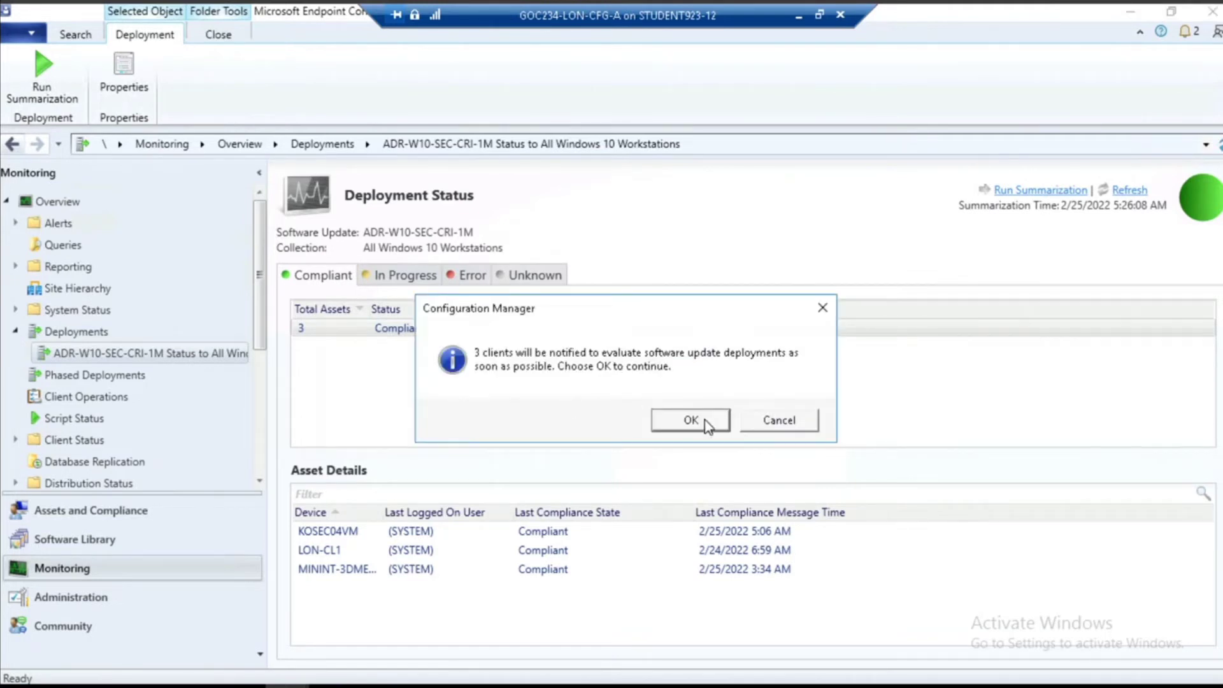
left_click(781, 423)
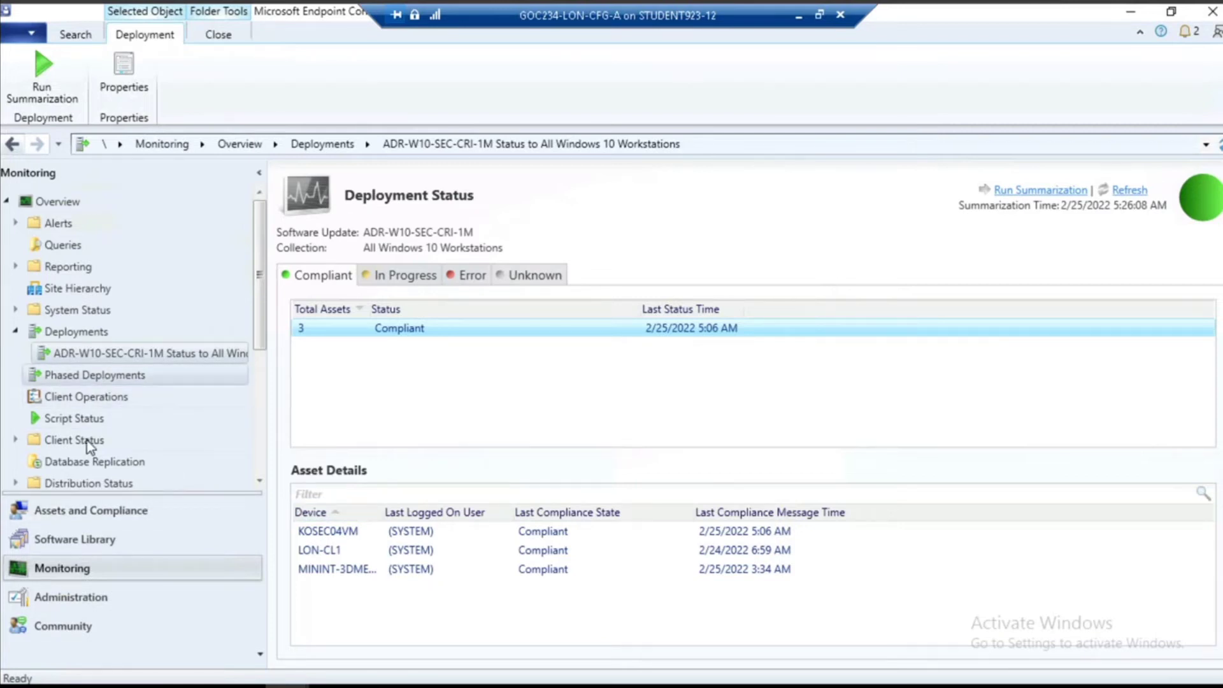
left_click(79, 539)
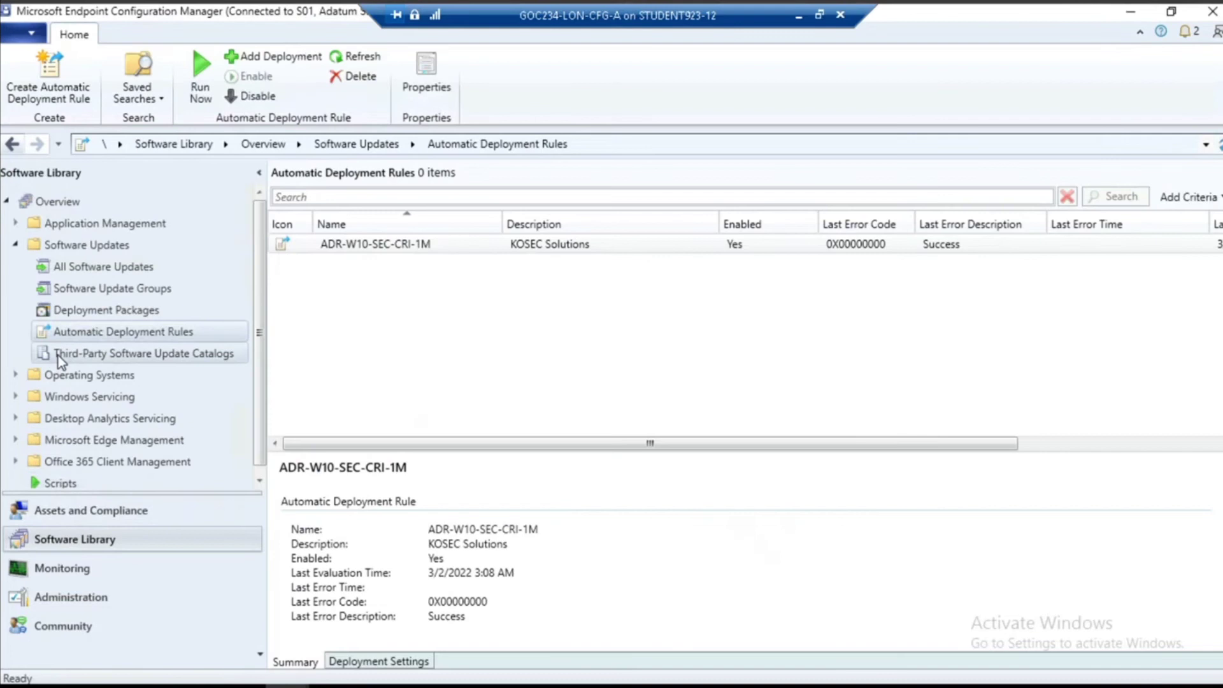
- Open More Catalogs from Third-Party Software Update Catalogs, read the Docs provider list, then minimize the browser
left_click(58, 354)
left_click(95, 81)
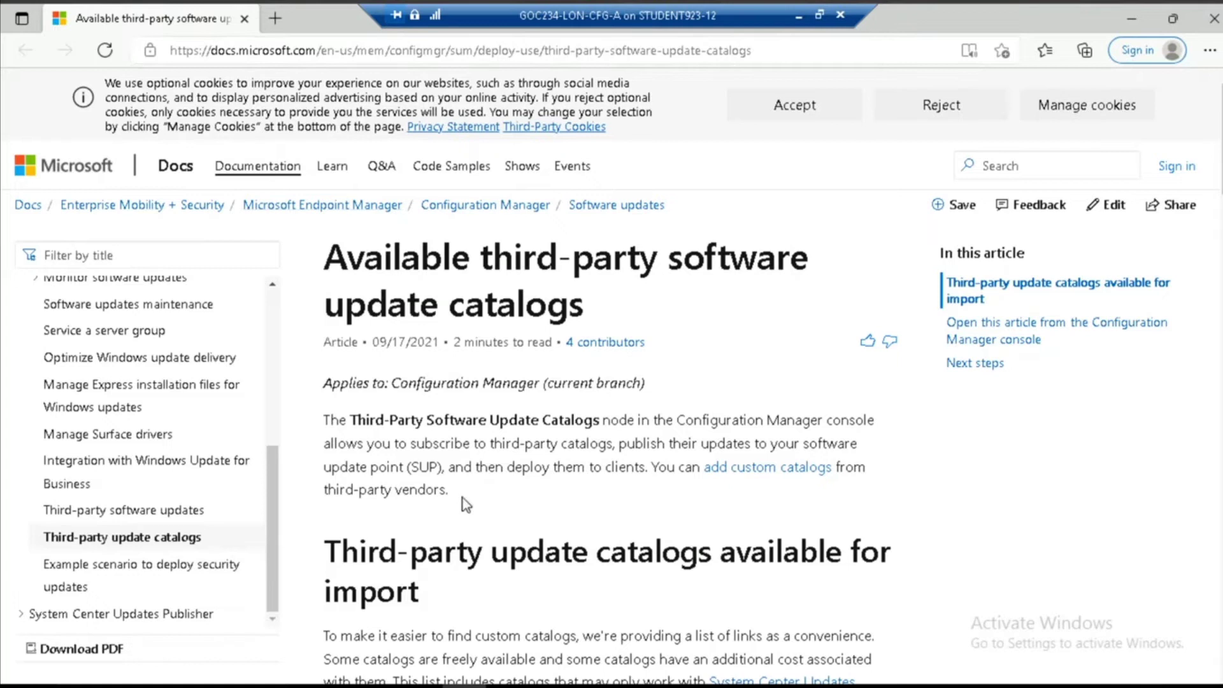
scroll(470, 424, "down", 7)
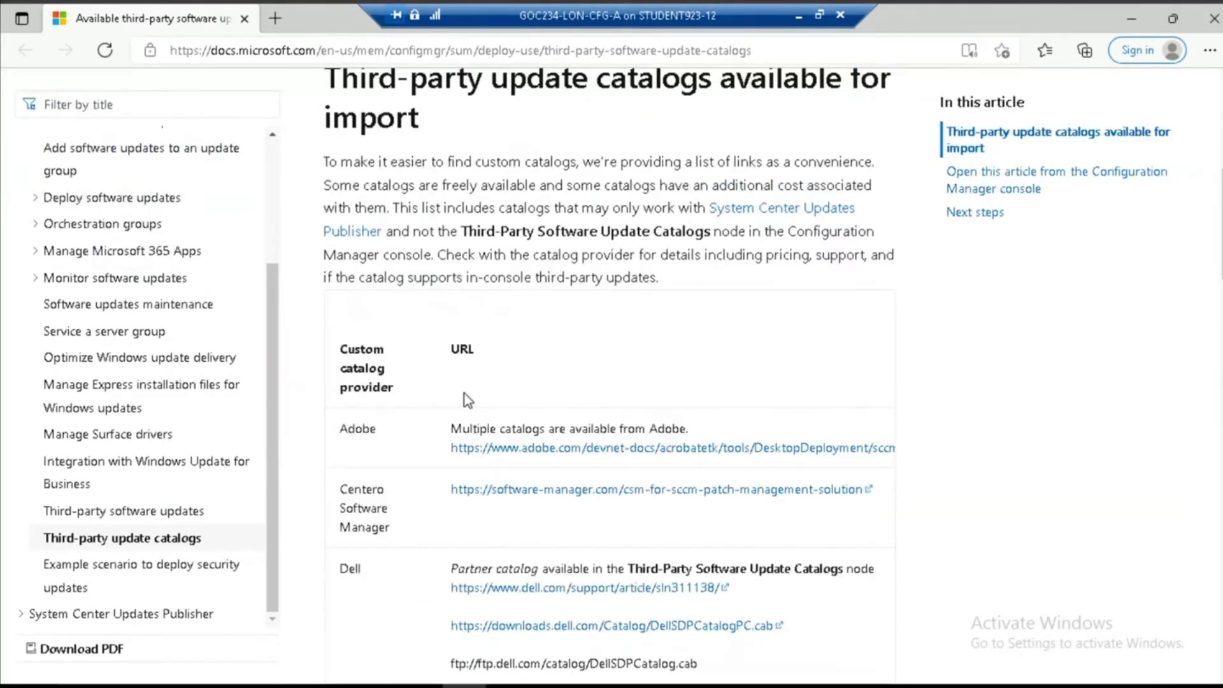
scroll(468, 401, "down", 3)
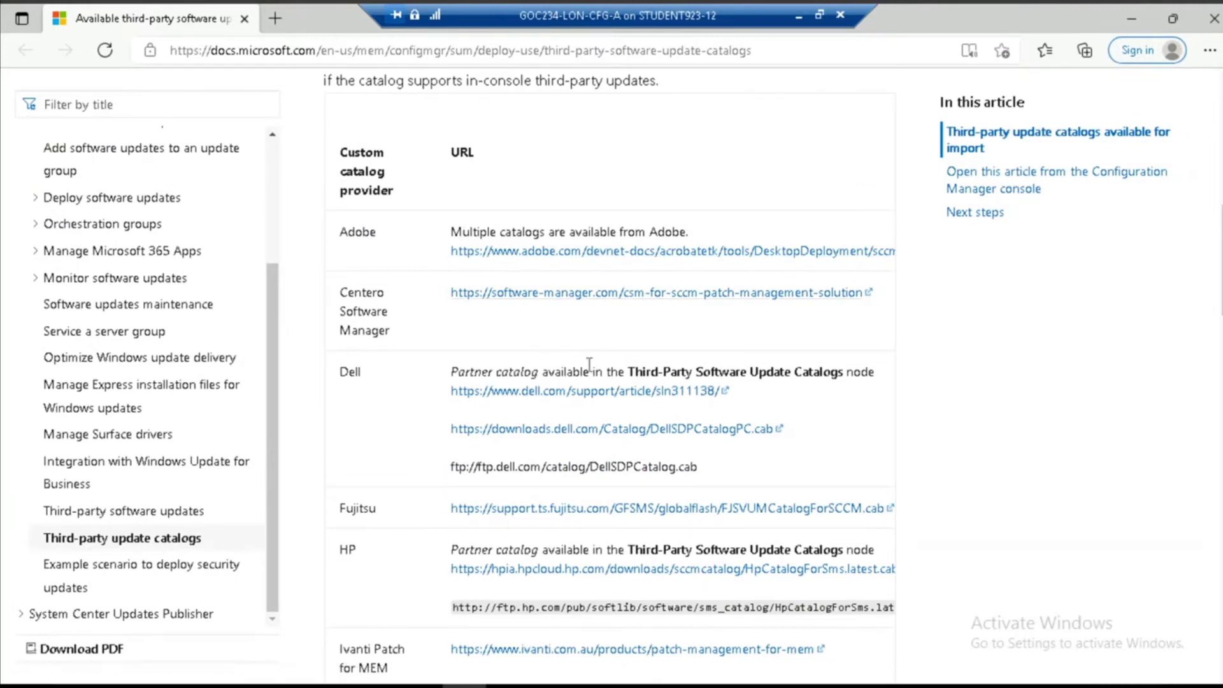
scroll(588, 367, "down", 7)
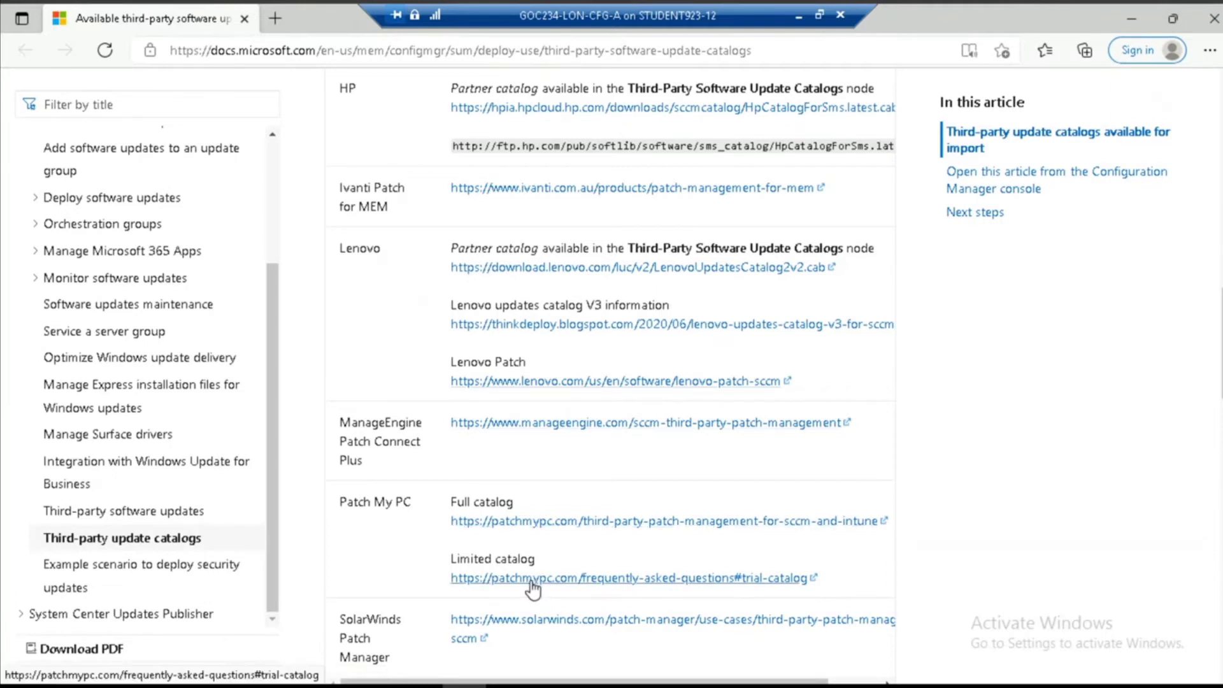
scroll(534, 586, "down", 10)
scroll(470, 288, "up", 15)
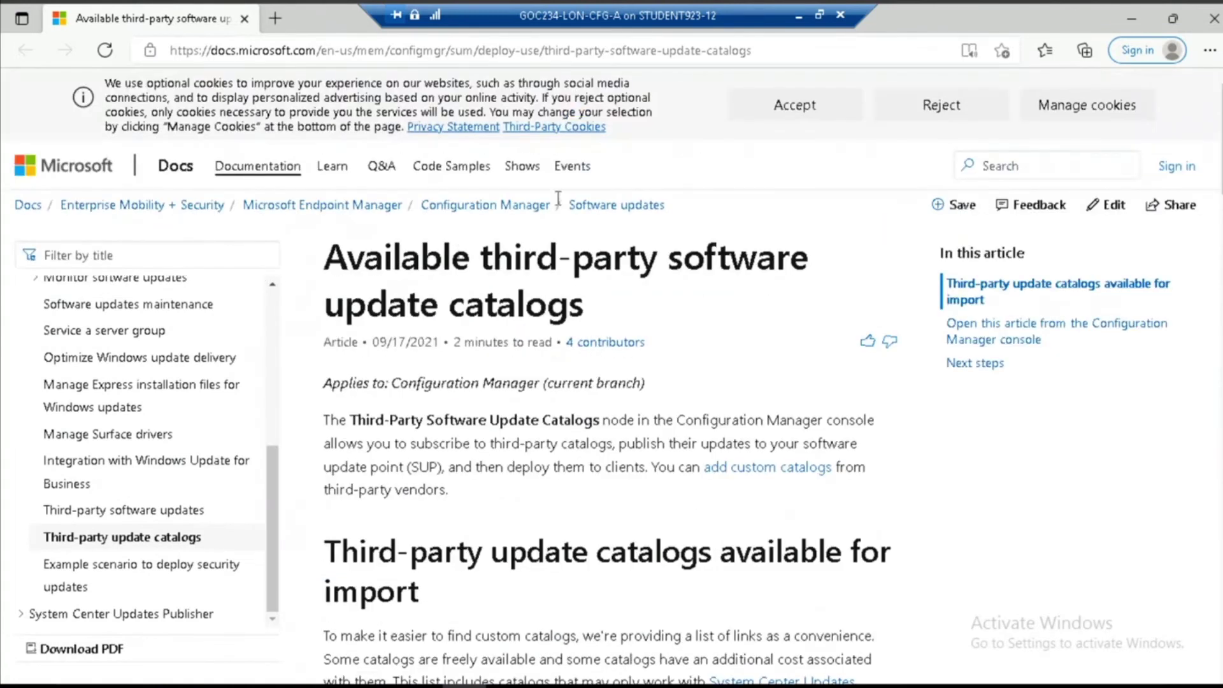
scroll(666, 428, "down", 12)
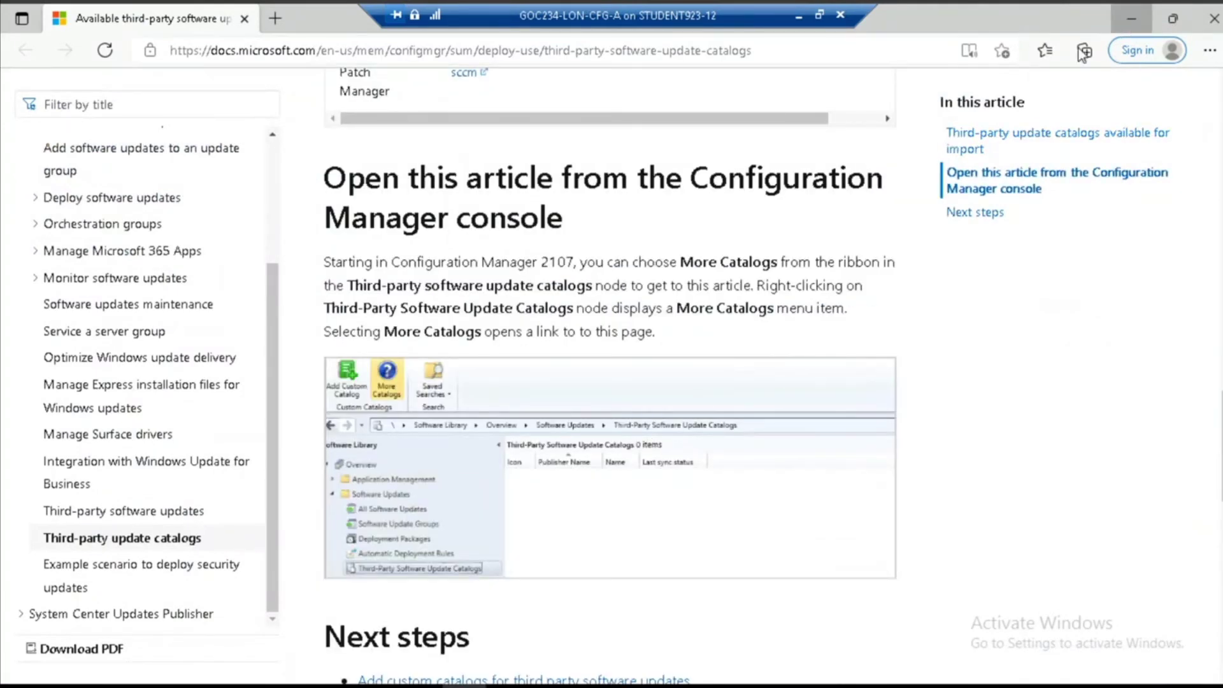
left_click(1131, 18)
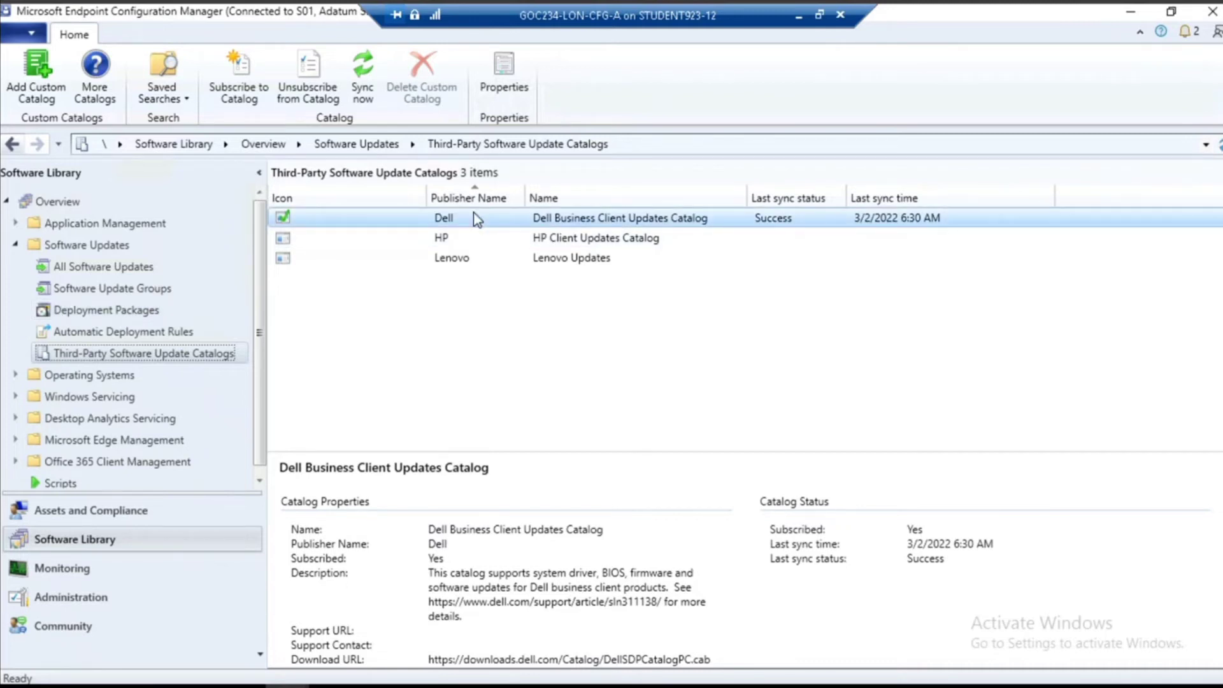
- Show All Software Updates, listing 844 items with a Defender definition update at the top
left_click(108, 268)
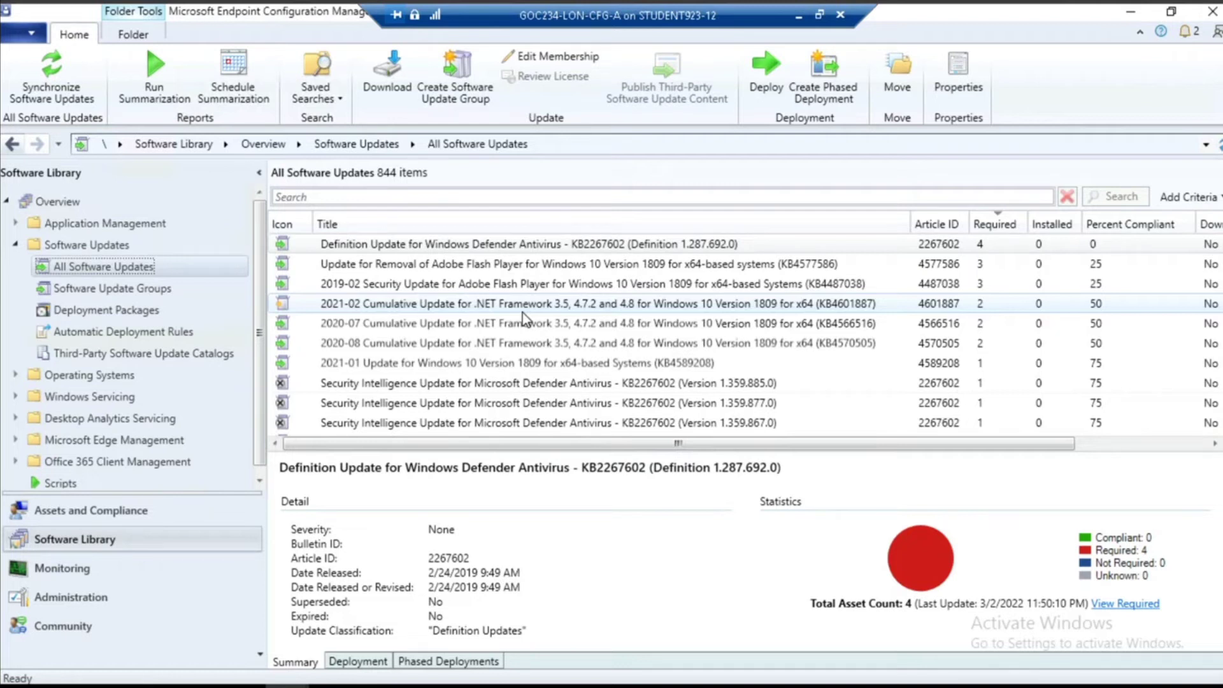
left_click(72, 599)
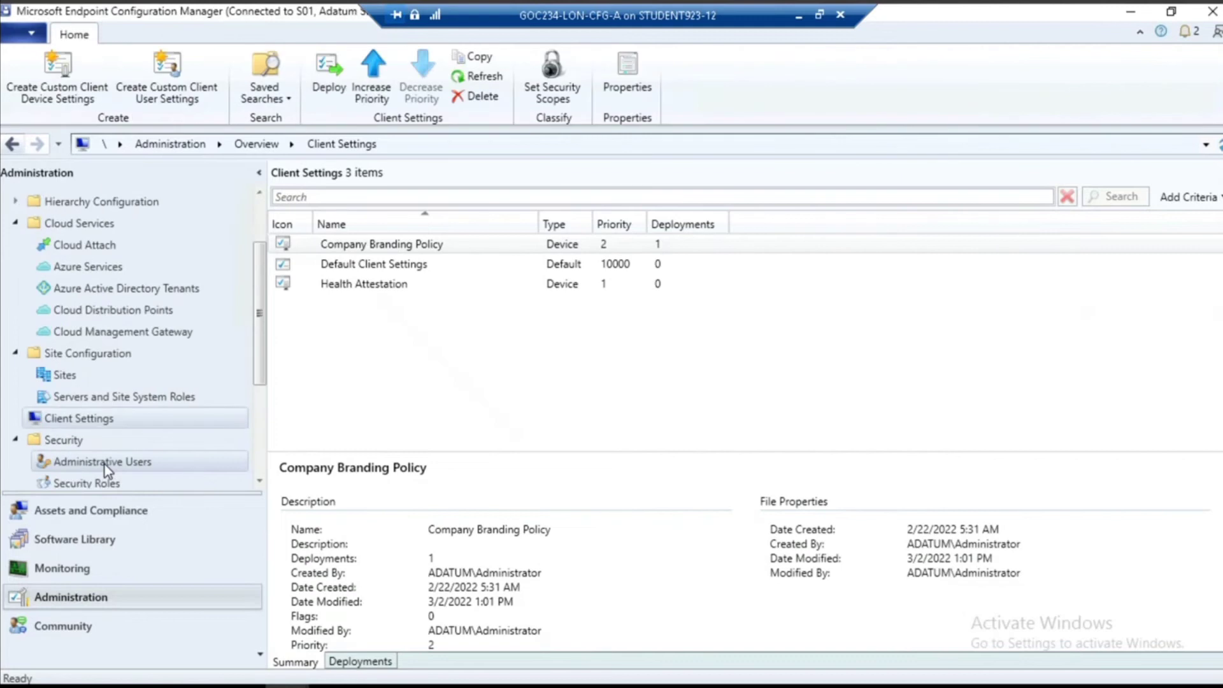
- Review the Software Updates section of Default Client Settings, close it, and advance to the Client management slide
scroll(104, 470, "down", 1)
left_click(102, 378)
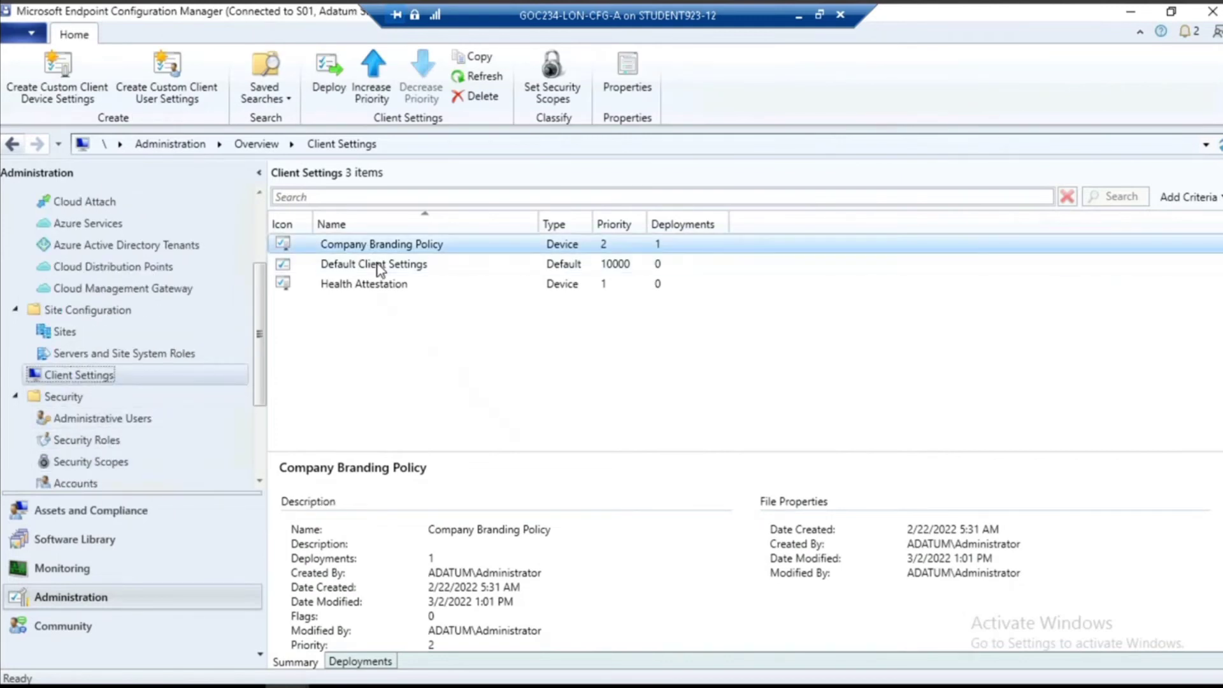
double_click(380, 265)
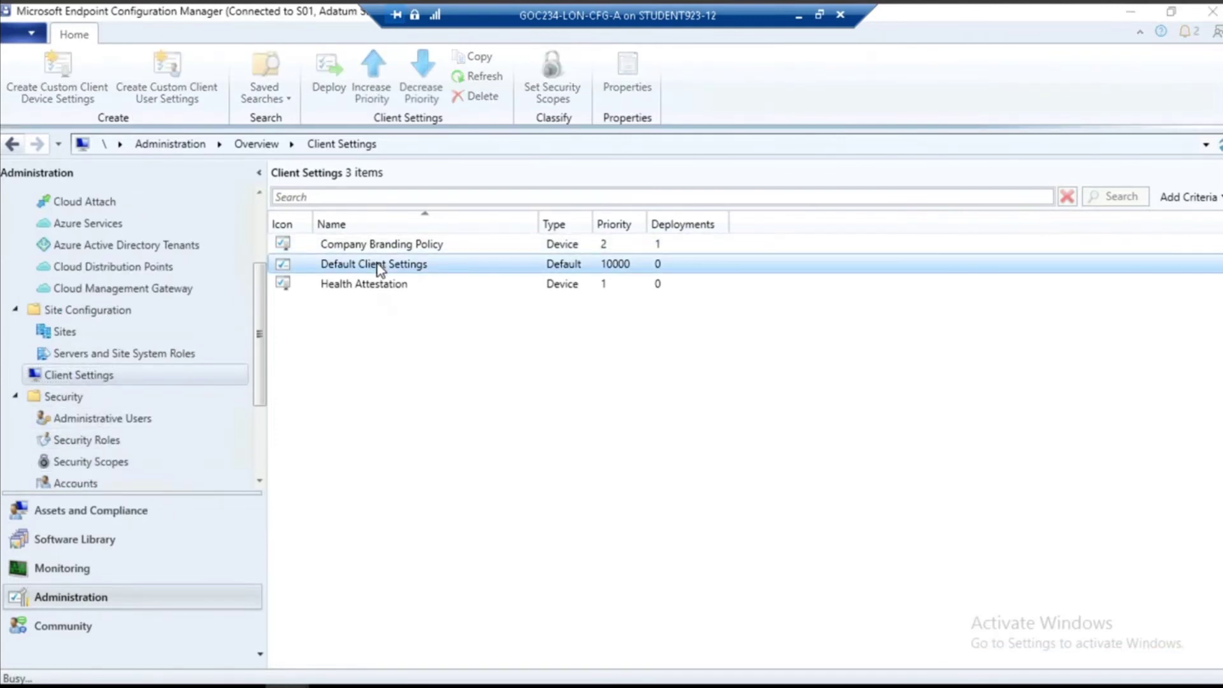
left_click(373, 272)
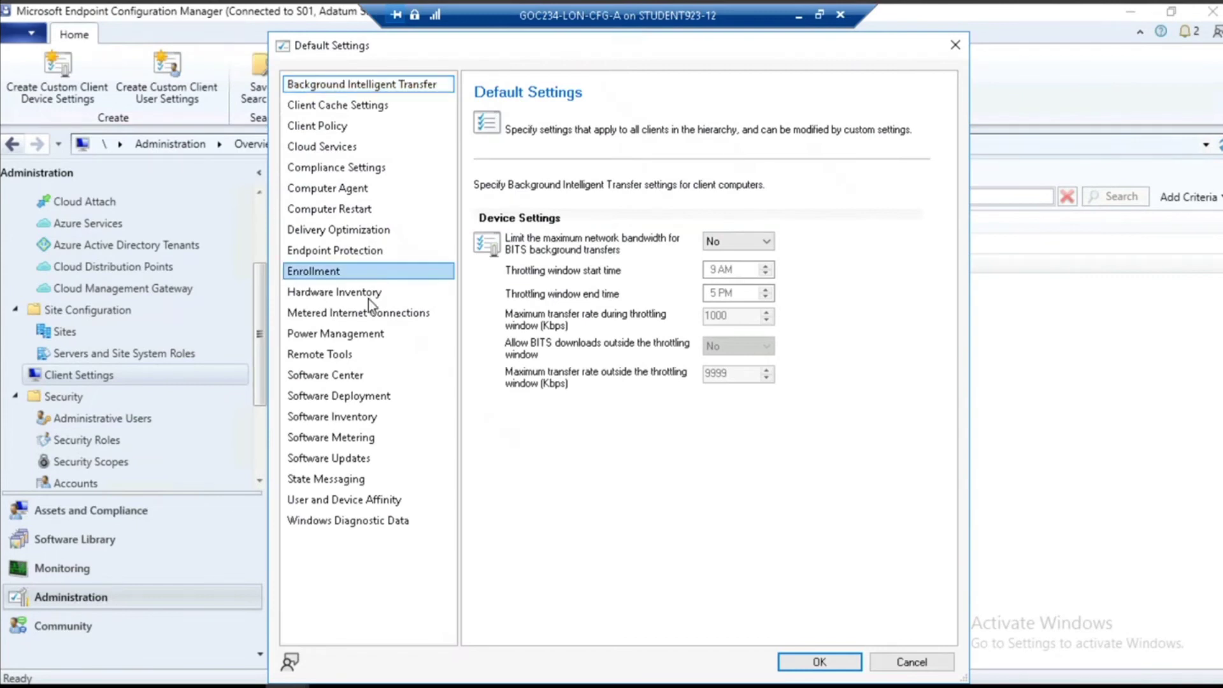
left_click(355, 460)
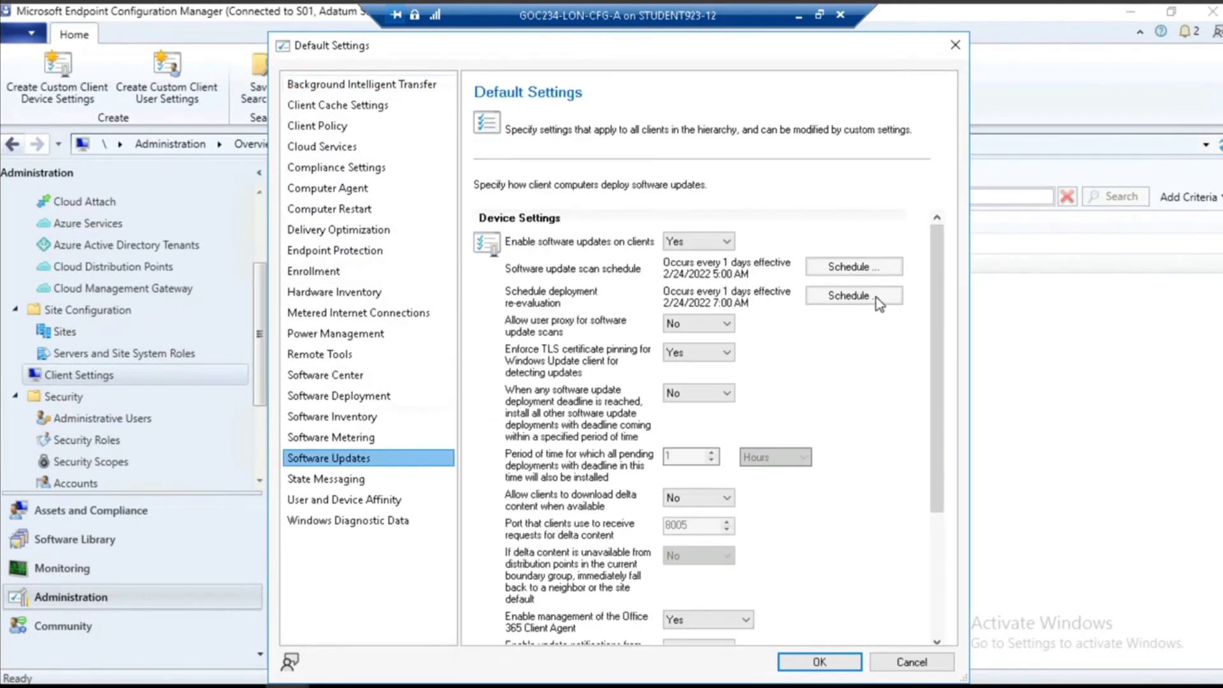
left_click_drag(935, 324, 927, 427)
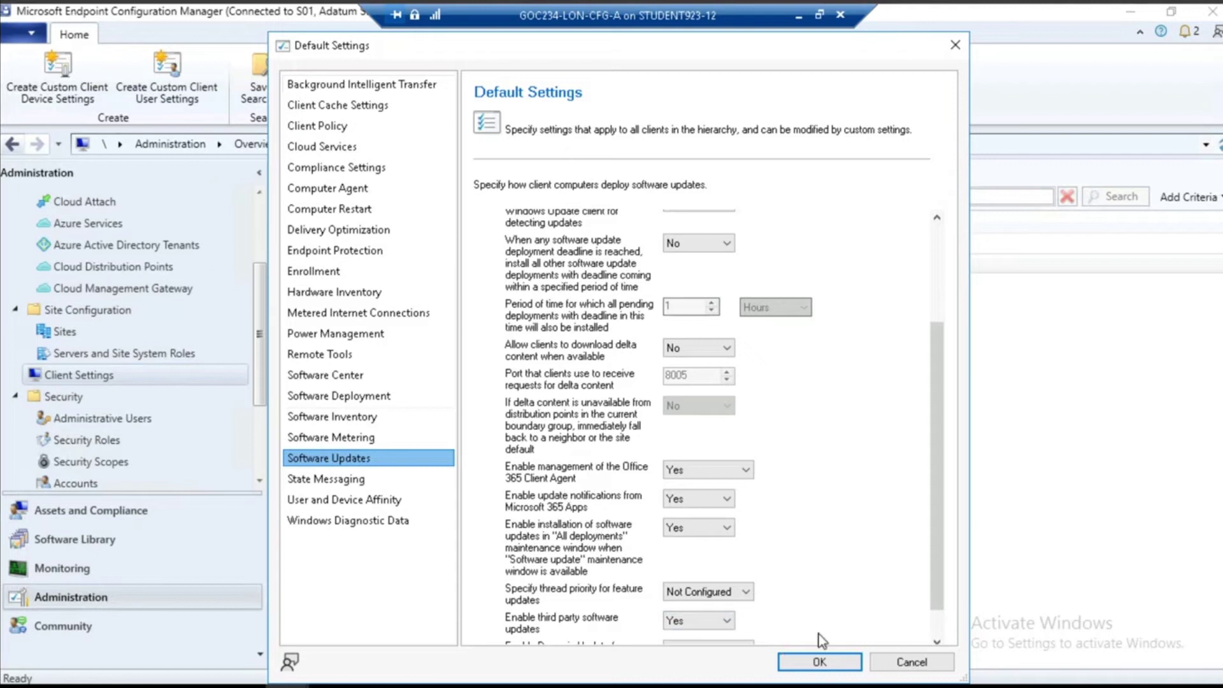
left_click(905, 662)
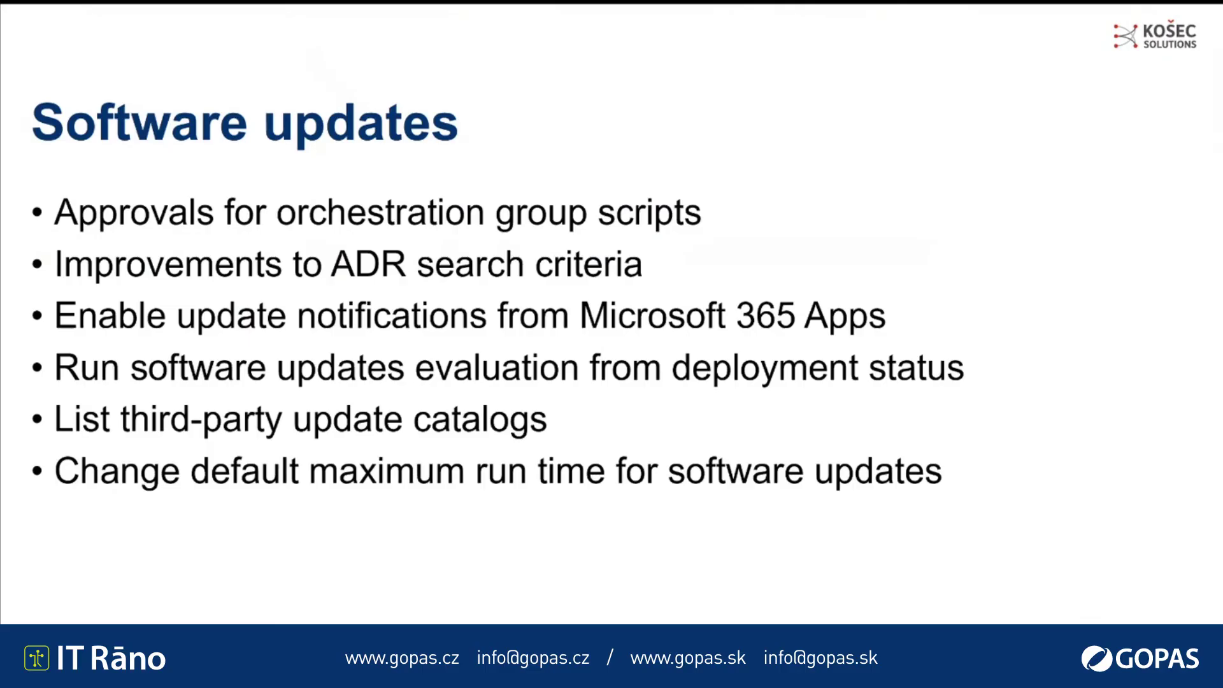
key("Right")
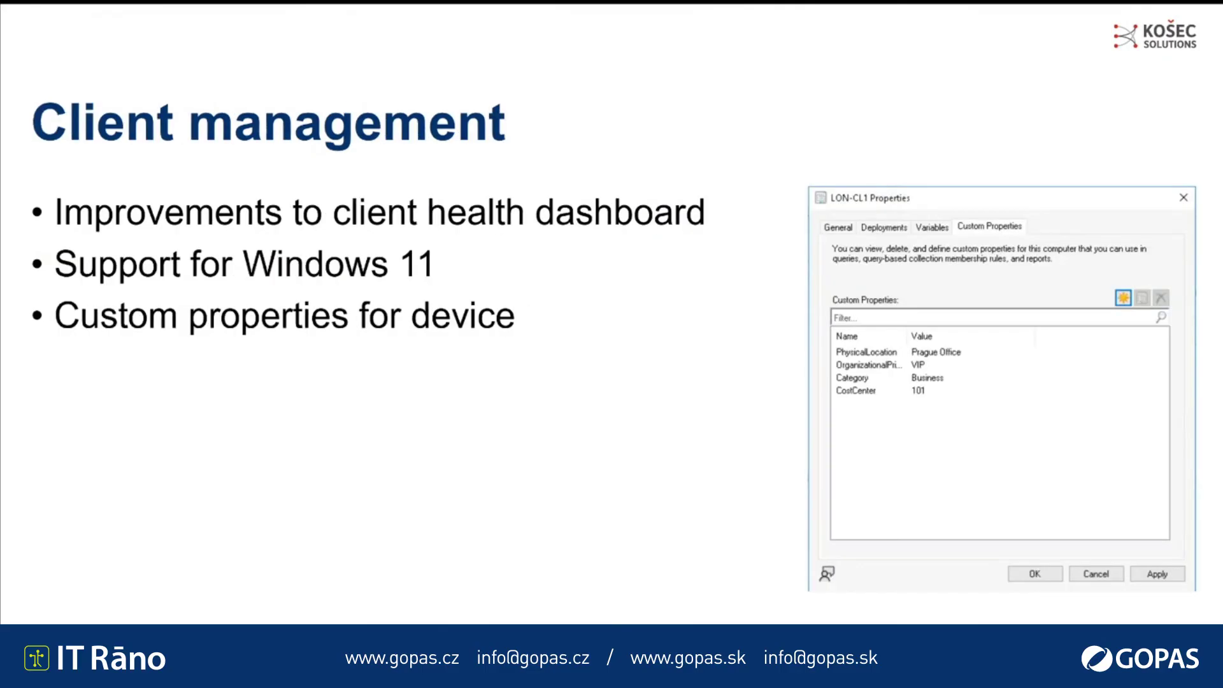
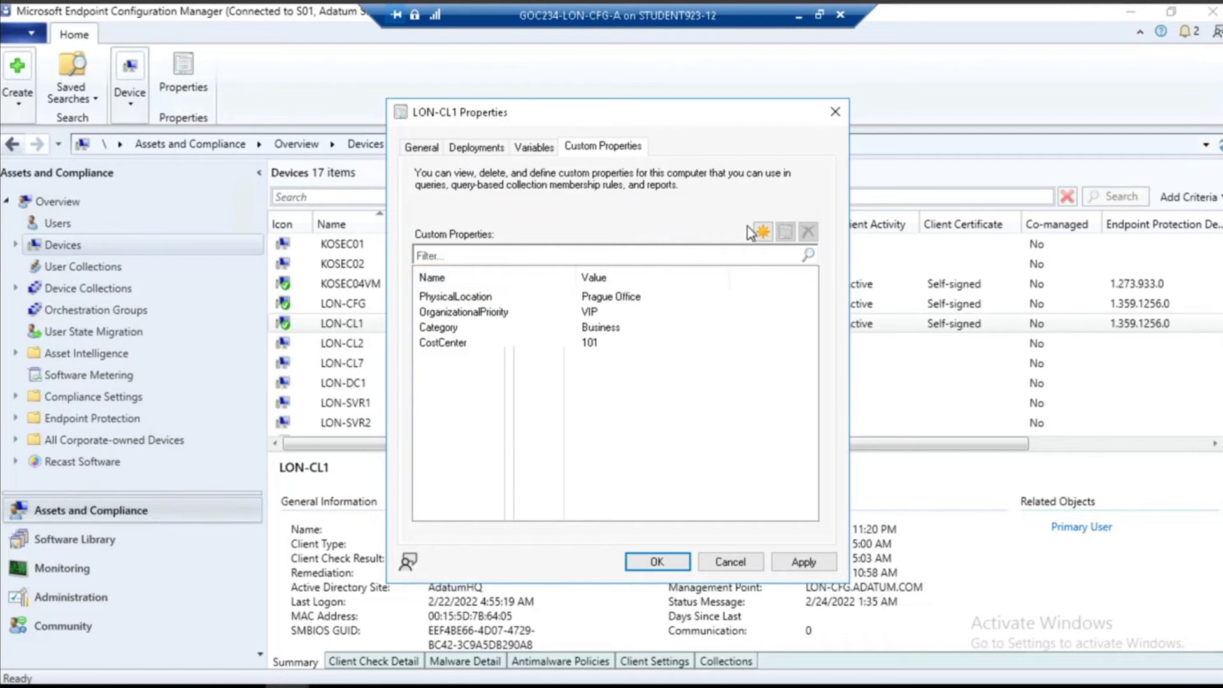
- Add a Region custom property set to Europe on LON-CL1 and save its properties
left_click(763, 233)
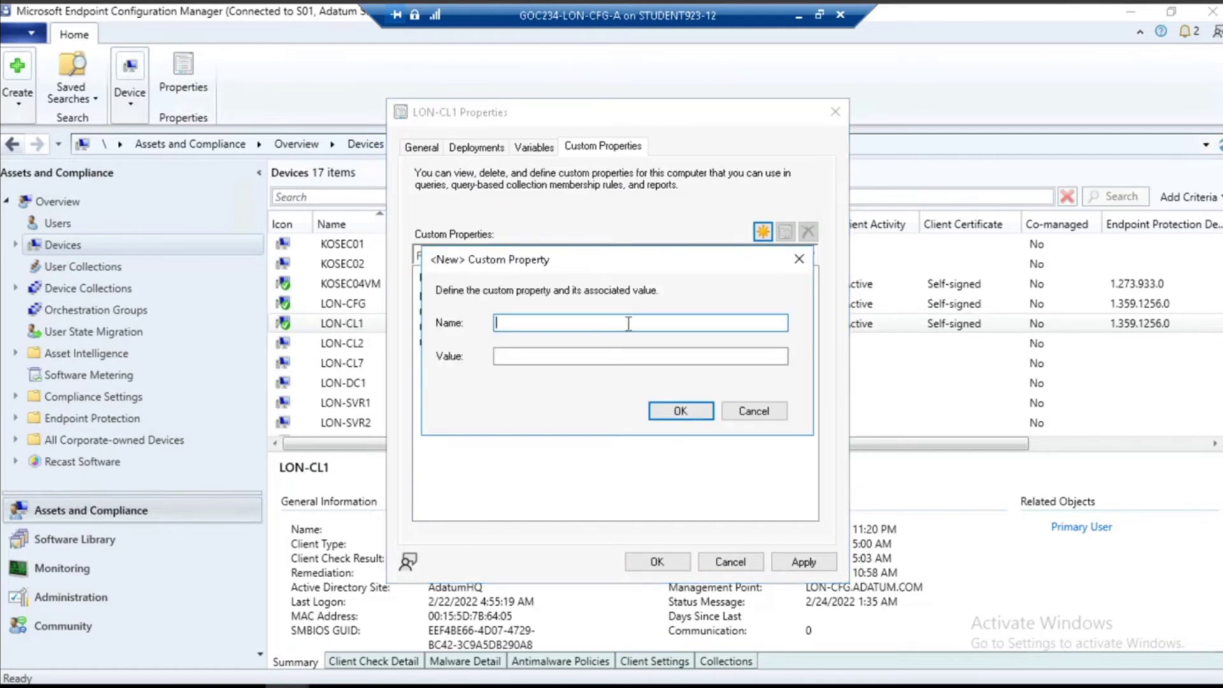
type("Region")
left_click(585, 356)
type("CY")
type("Europe")
left_click(679, 411)
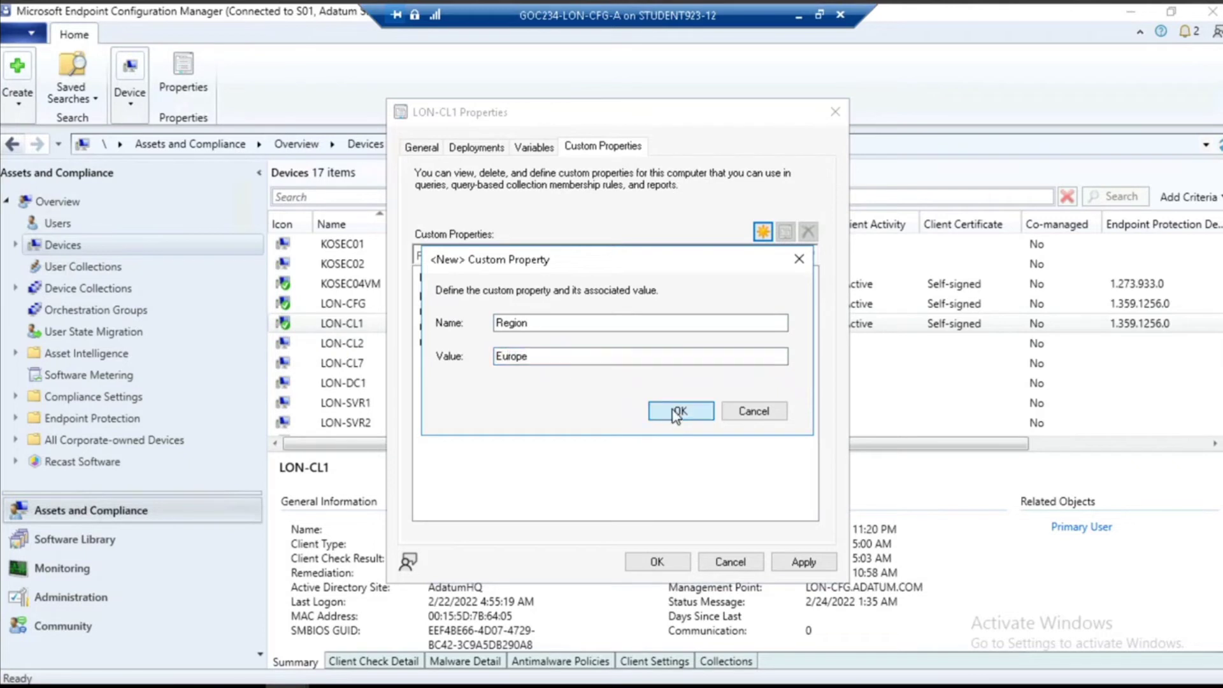
left_click(659, 560)
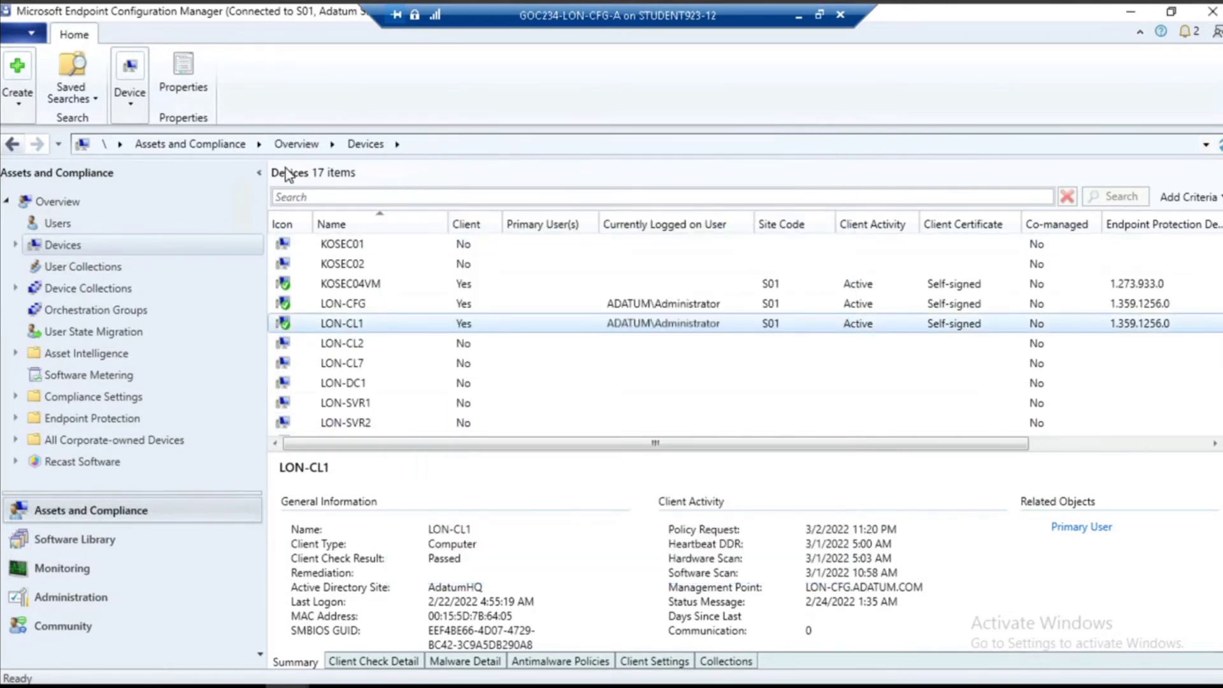
- Show Device Collections and check the Manage Device Categories dialog without changing anything
left_click(89, 289)
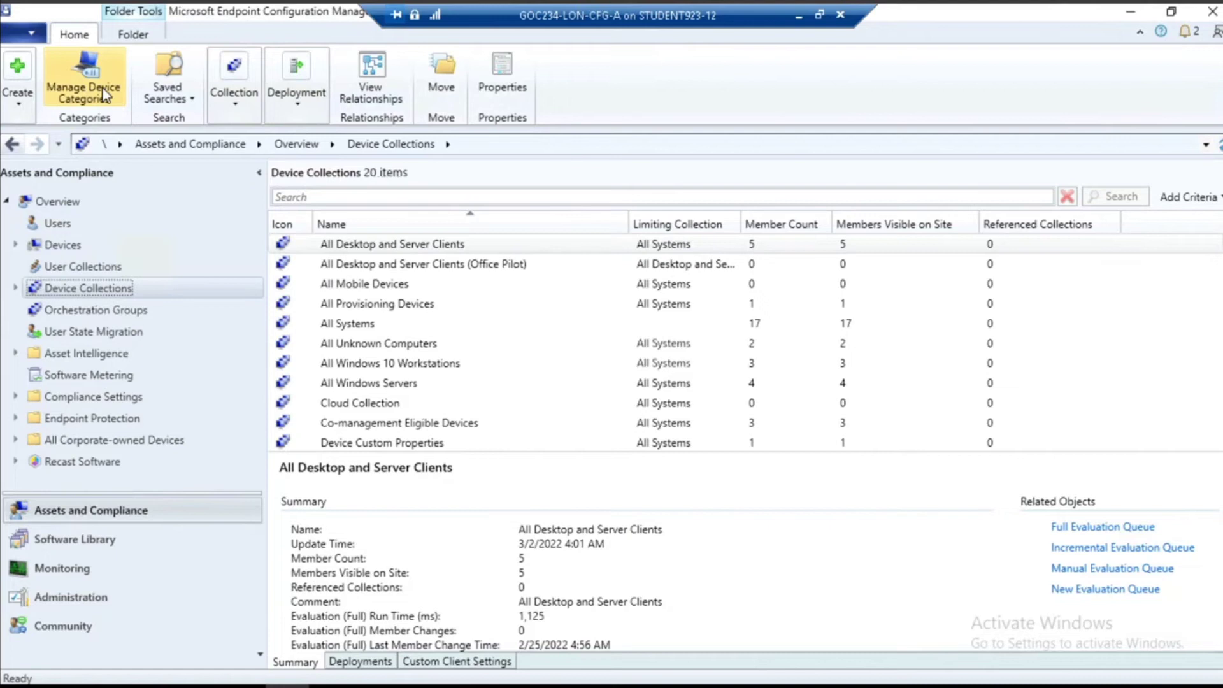
left_click(94, 95)
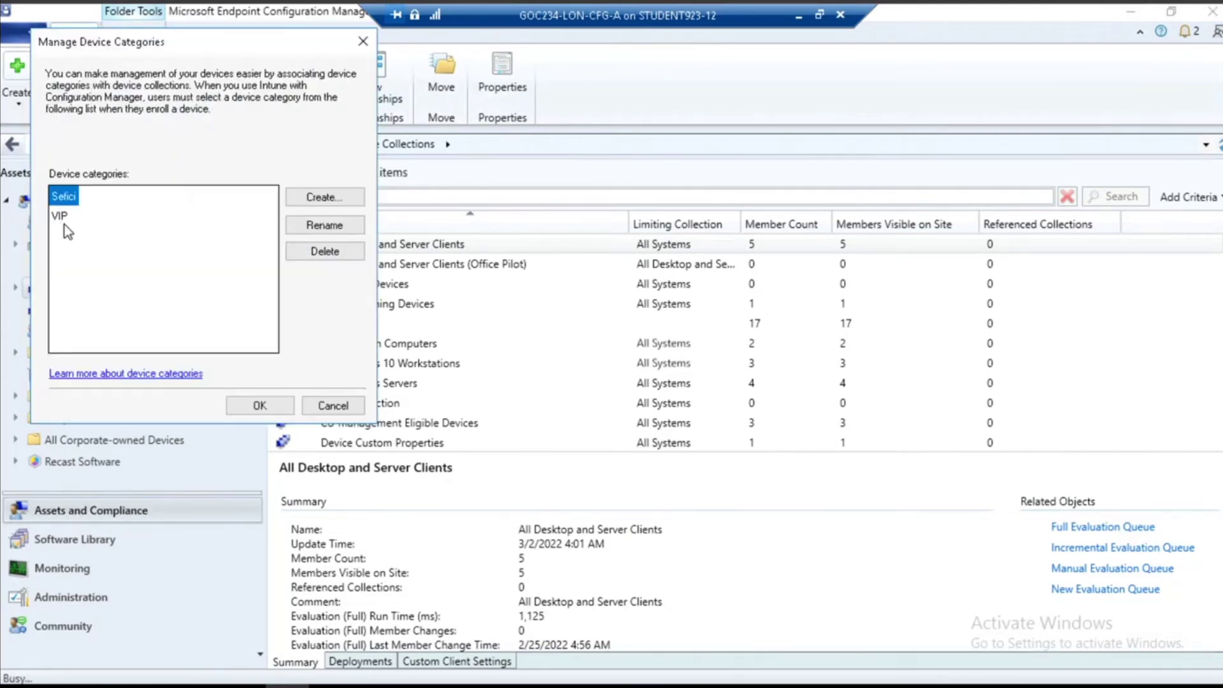
left_click(333, 406)
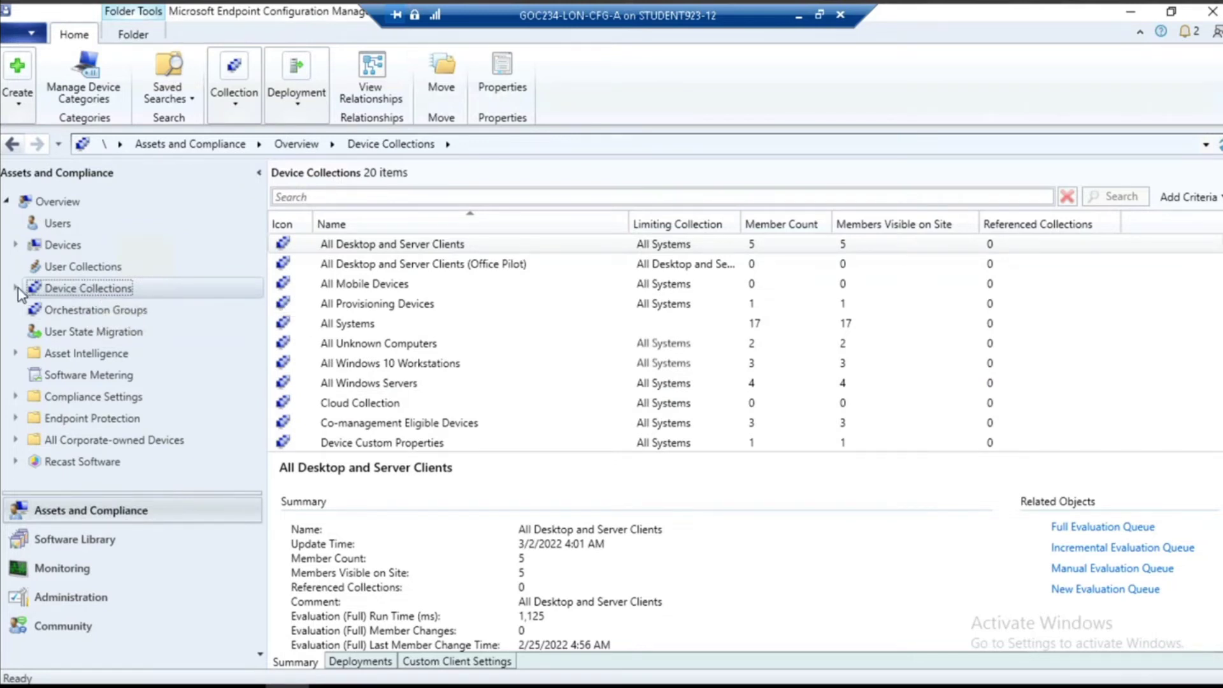
- Start a new device collection in the KOSEC Collections folder
double_click(49, 294)
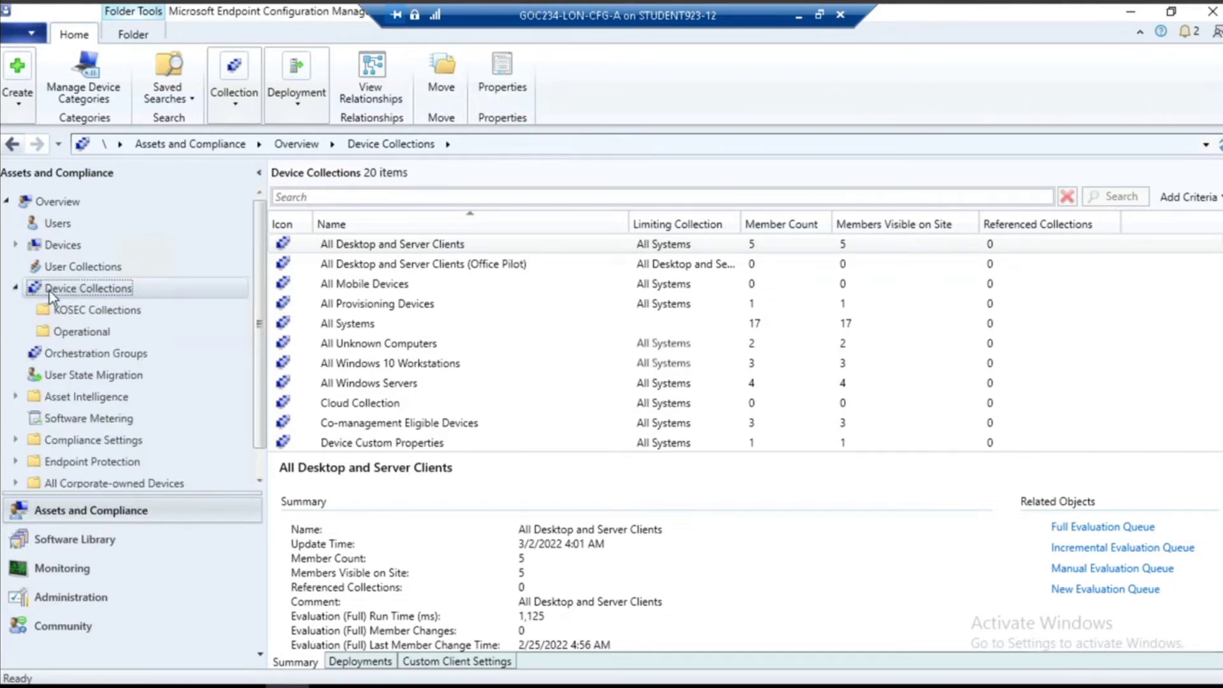
right_click(106, 310)
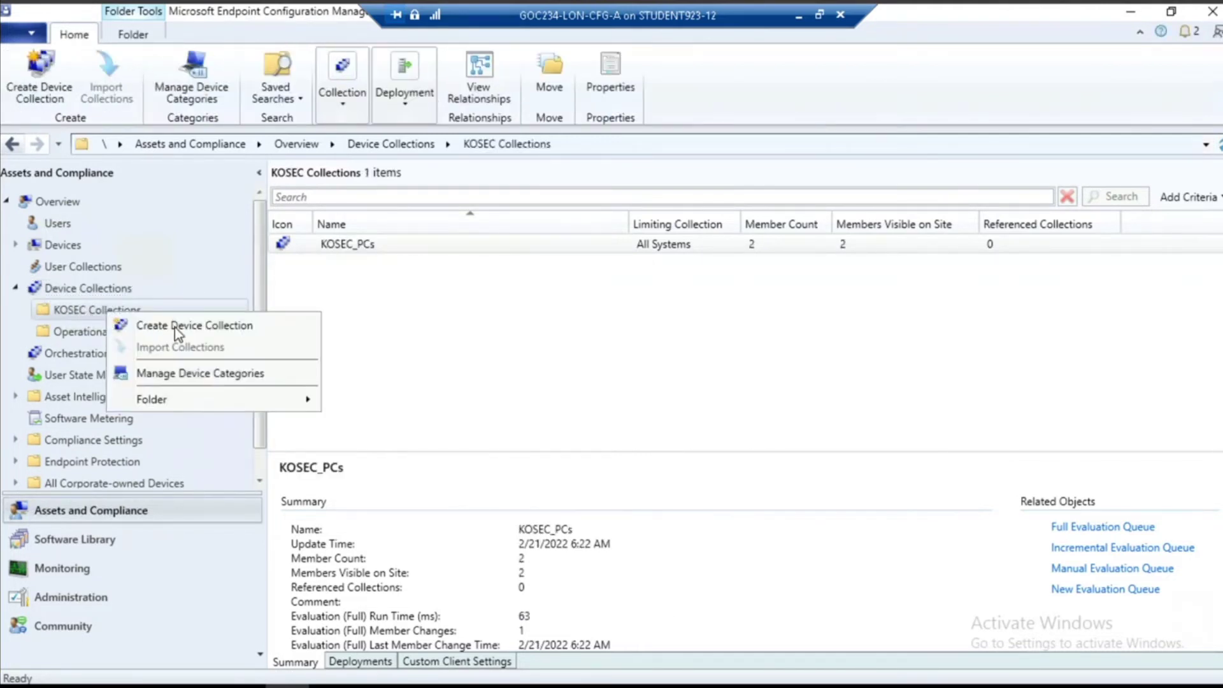
left_click(176, 327)
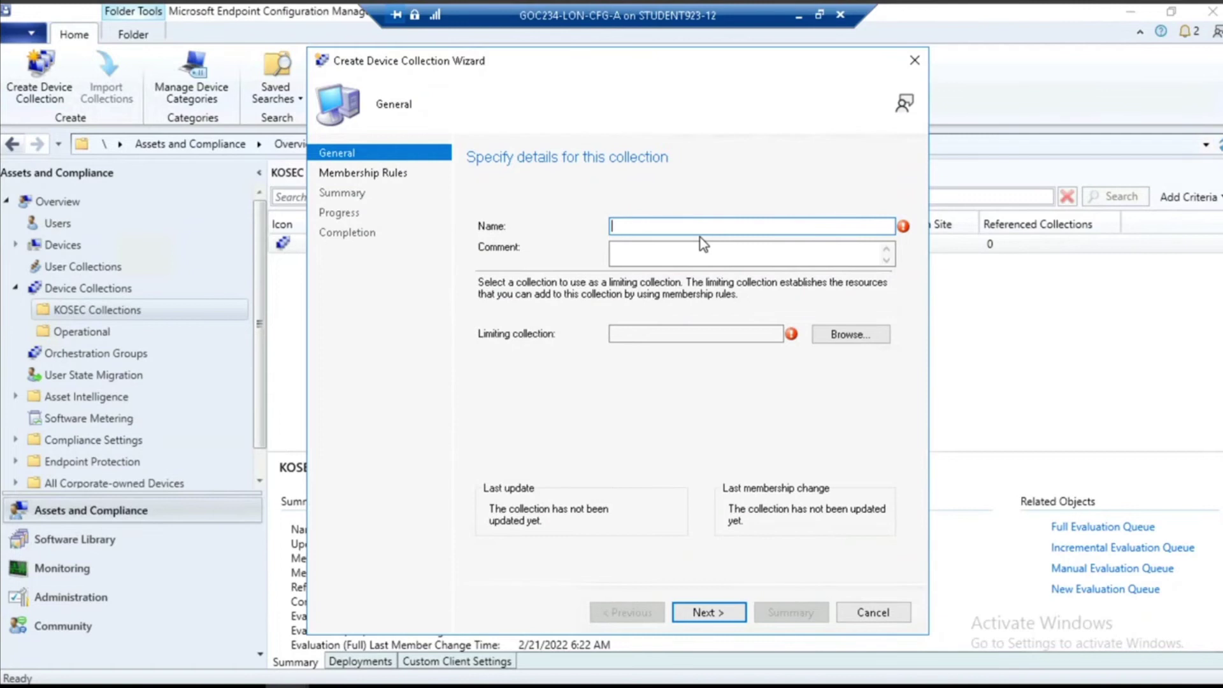
- Name the new collection 'Cost Center', limit it to All Systems, and proceed to membership rules
type("Cost Center")
left_click(843, 334)
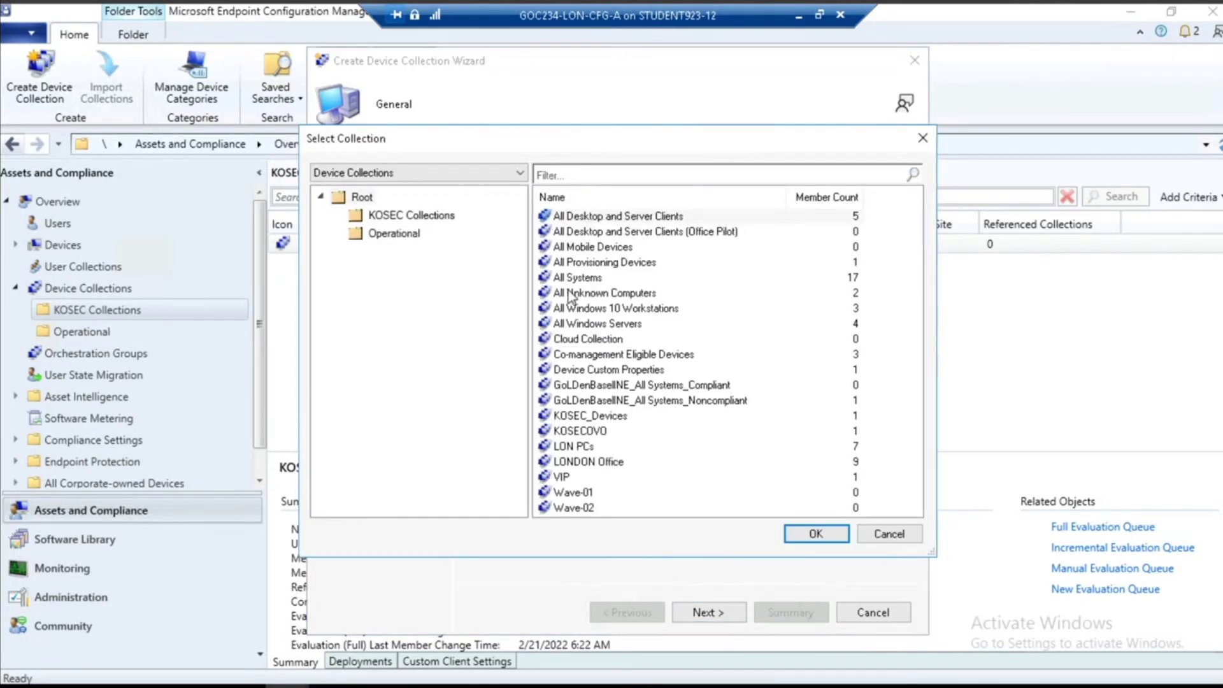
left_click(574, 279)
left_click(813, 535)
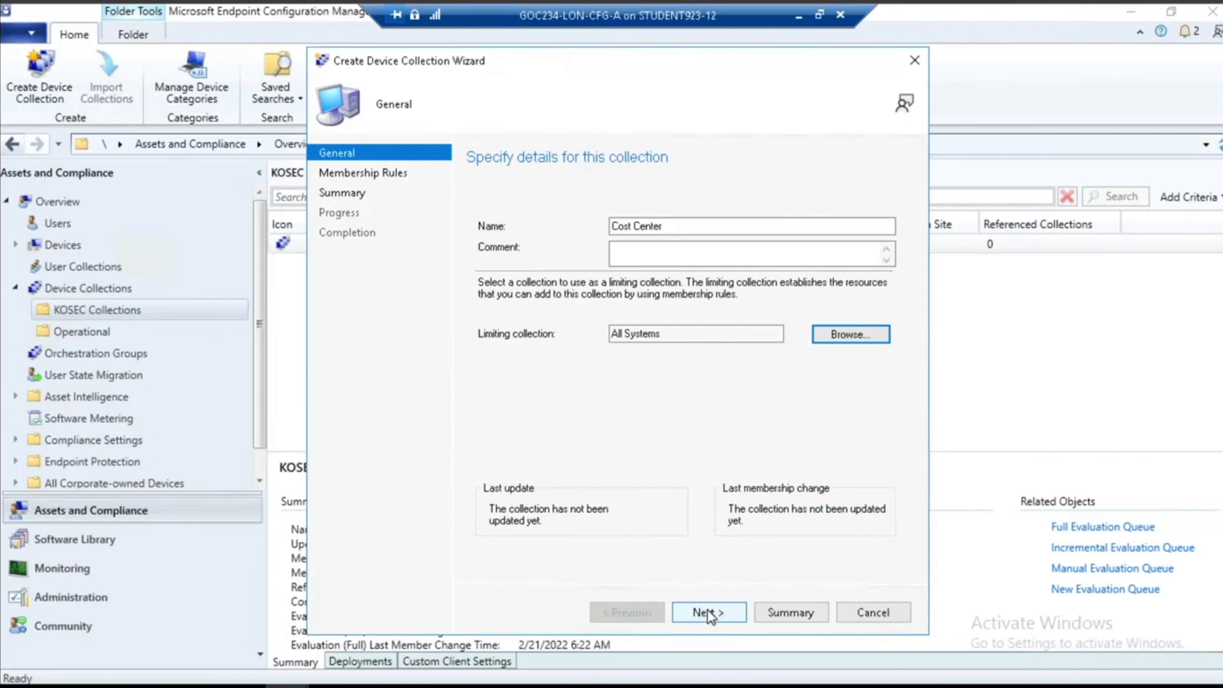
left_click(711, 614)
left_click(694, 415)
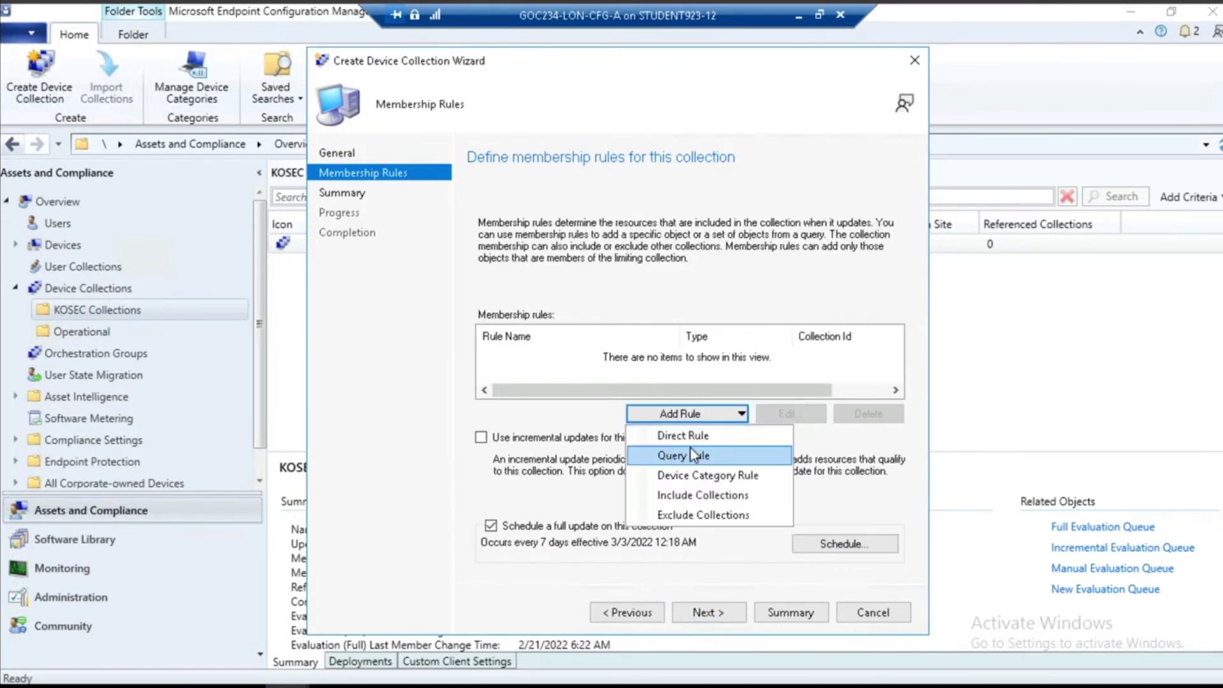
- Add a query rule named CostCenter and begin a new criterion in its query statement
left_click(698, 456)
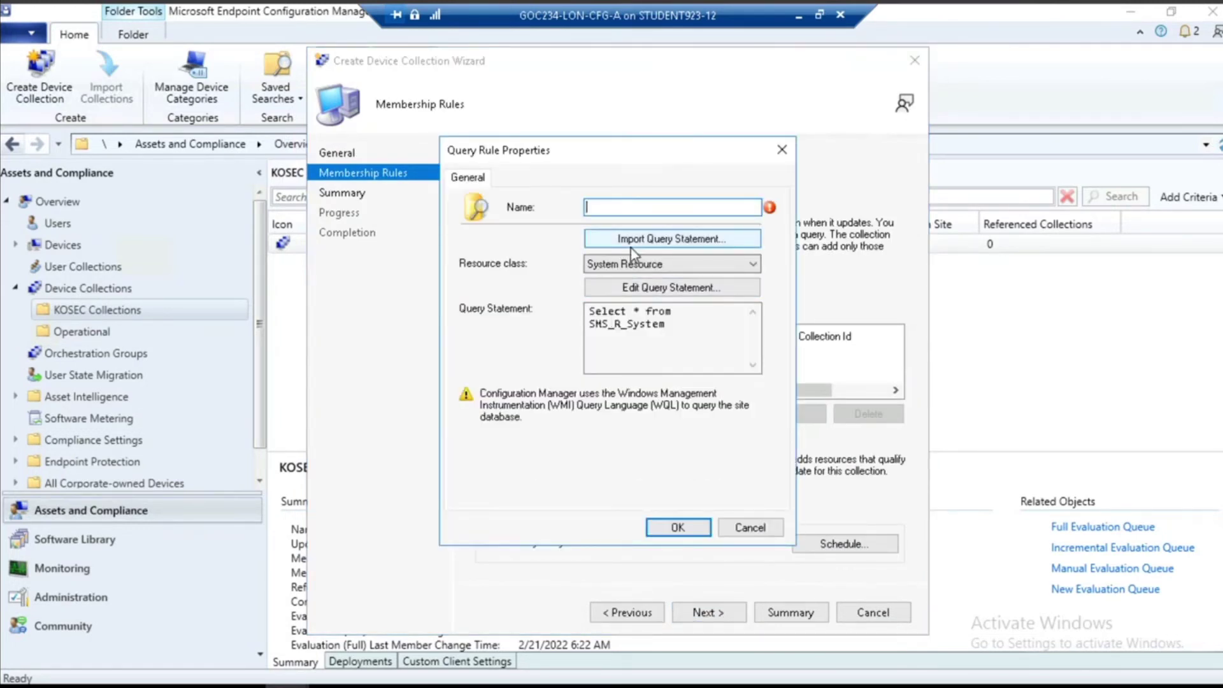
type("CostCenter")
left_click(649, 287)
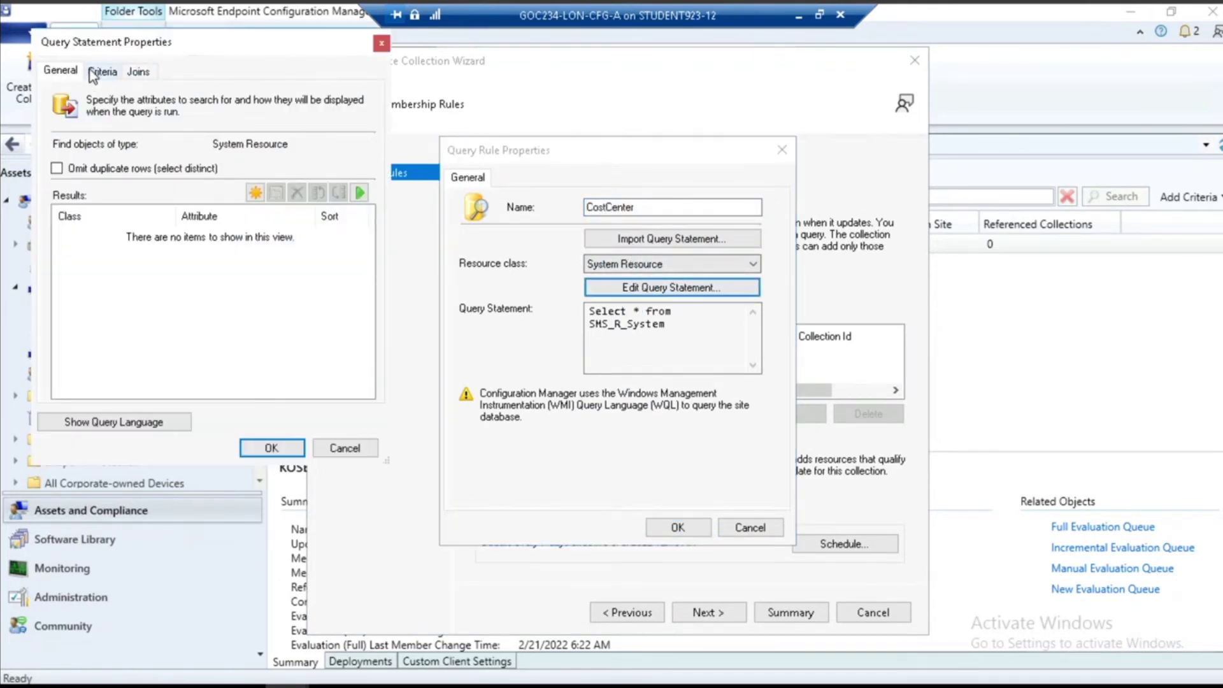
left_click(93, 75)
left_click(229, 150)
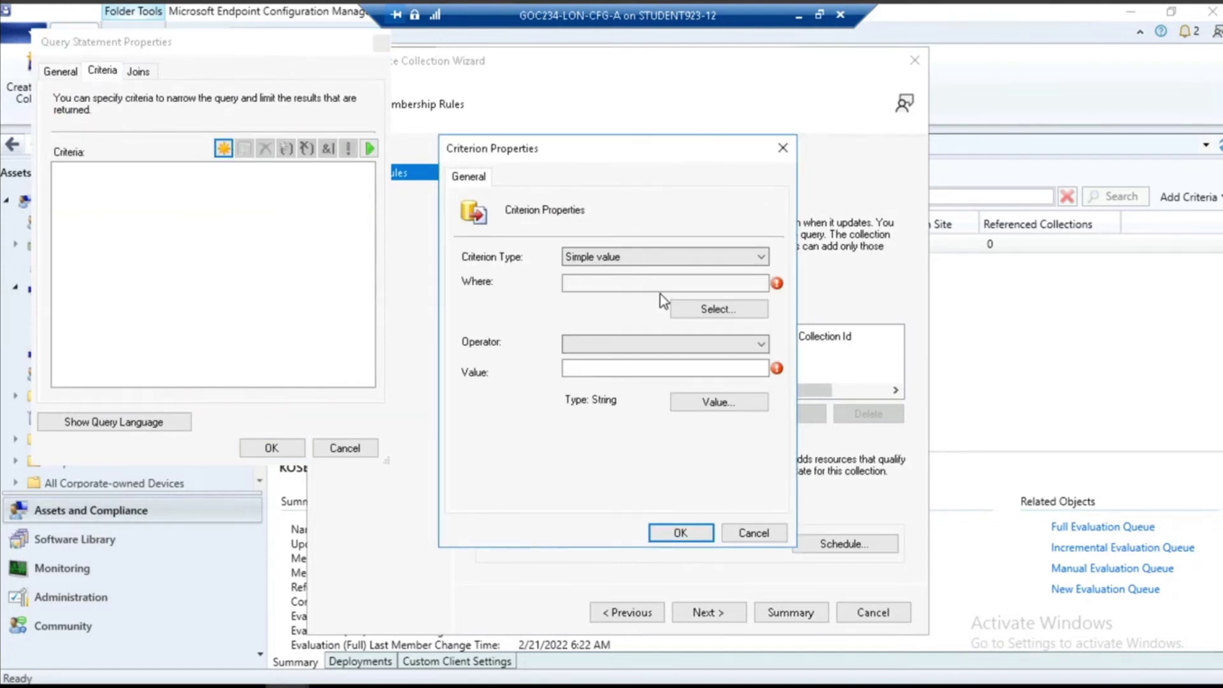
- Set the criterion attribute to Device Custom Properties > Property Name
left_click(713, 311)
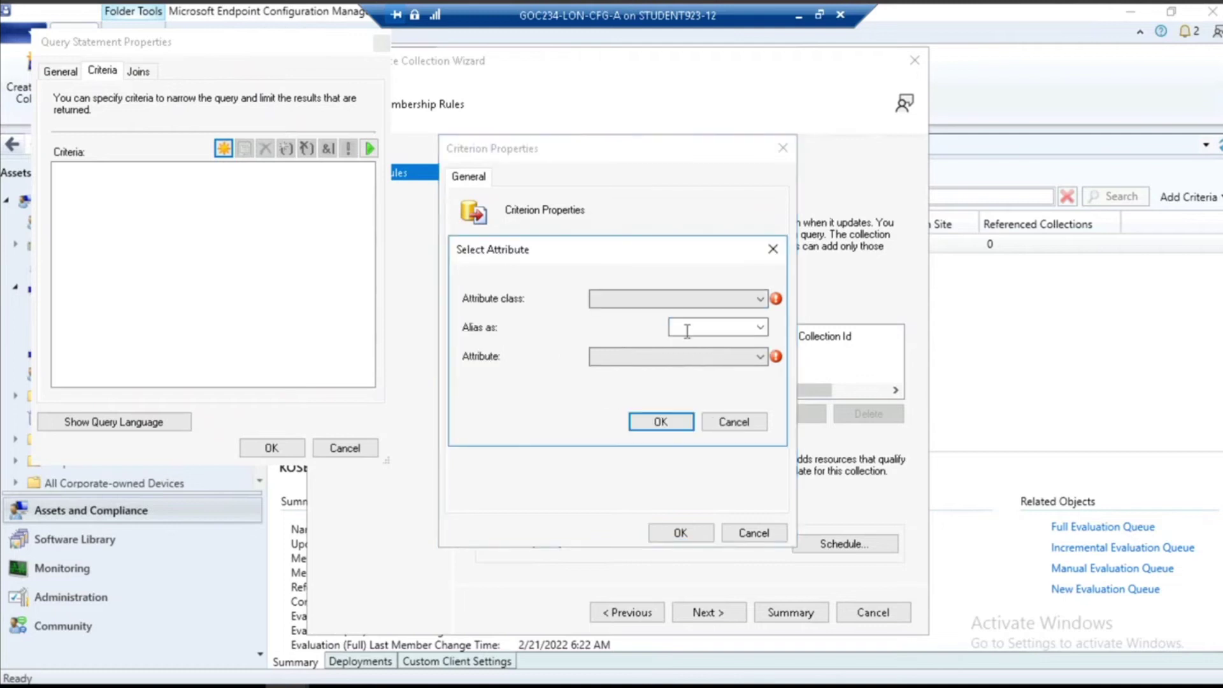
left_click(685, 300)
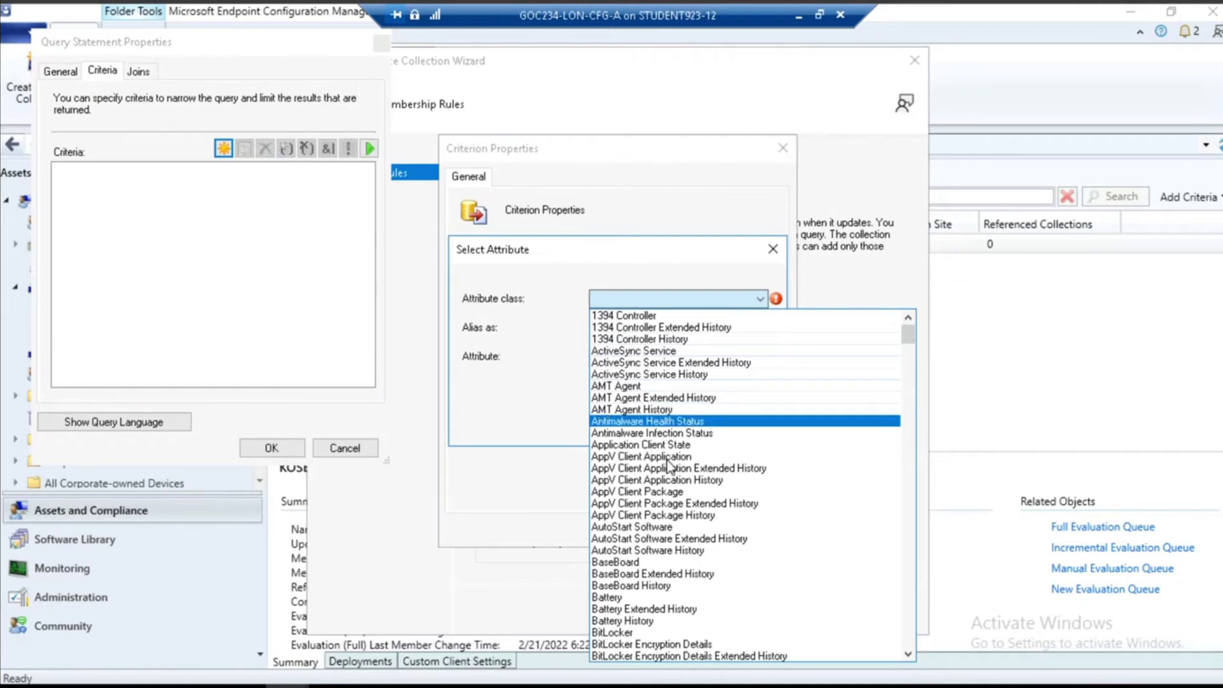
scroll(670, 475, "down", 13)
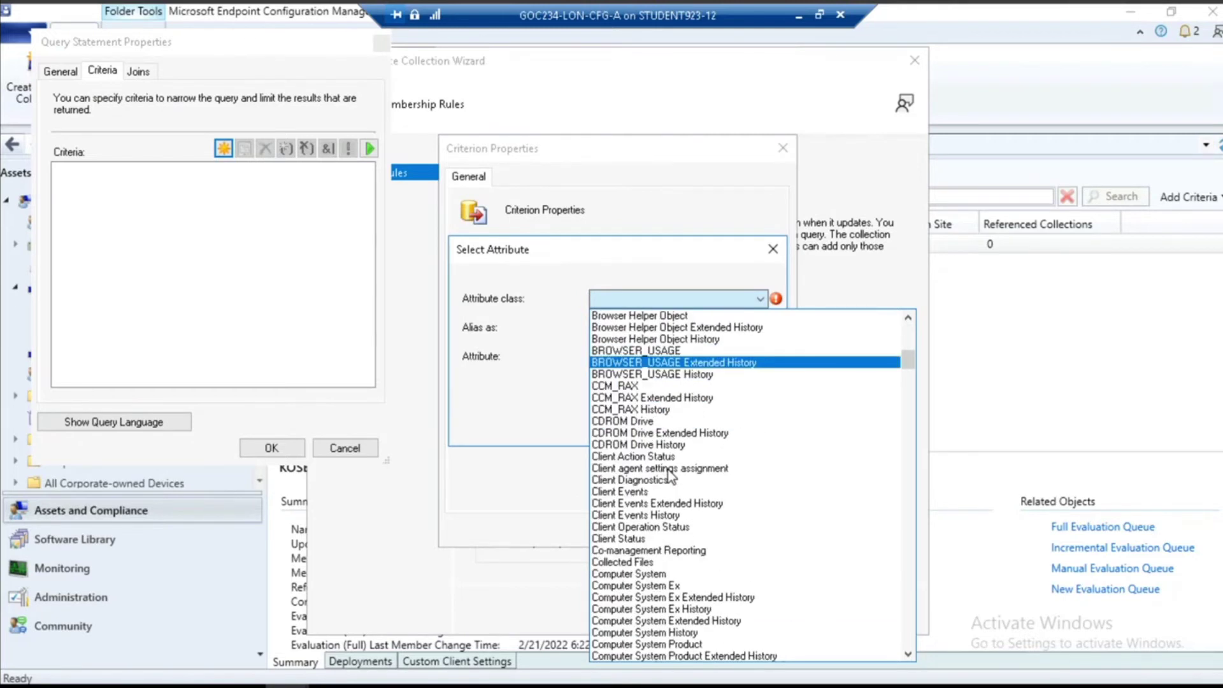
scroll(671, 474, "down", 15)
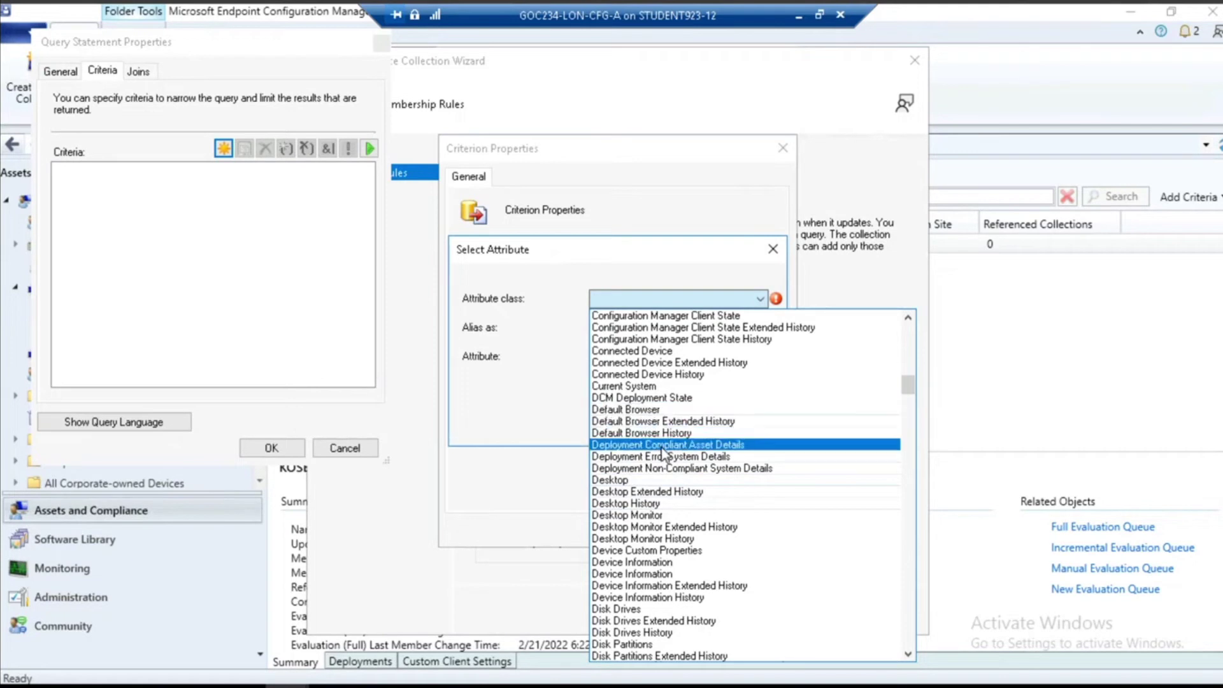
scroll(640, 528, "down", 3)
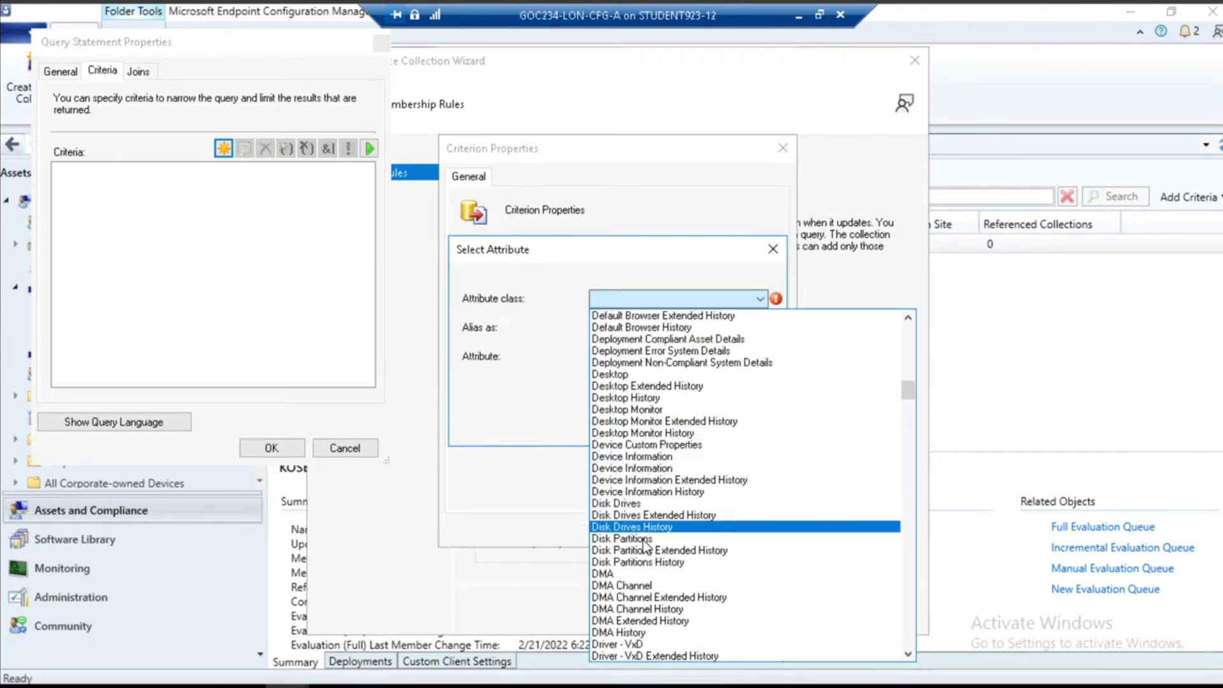
left_click(659, 446)
left_click(667, 359)
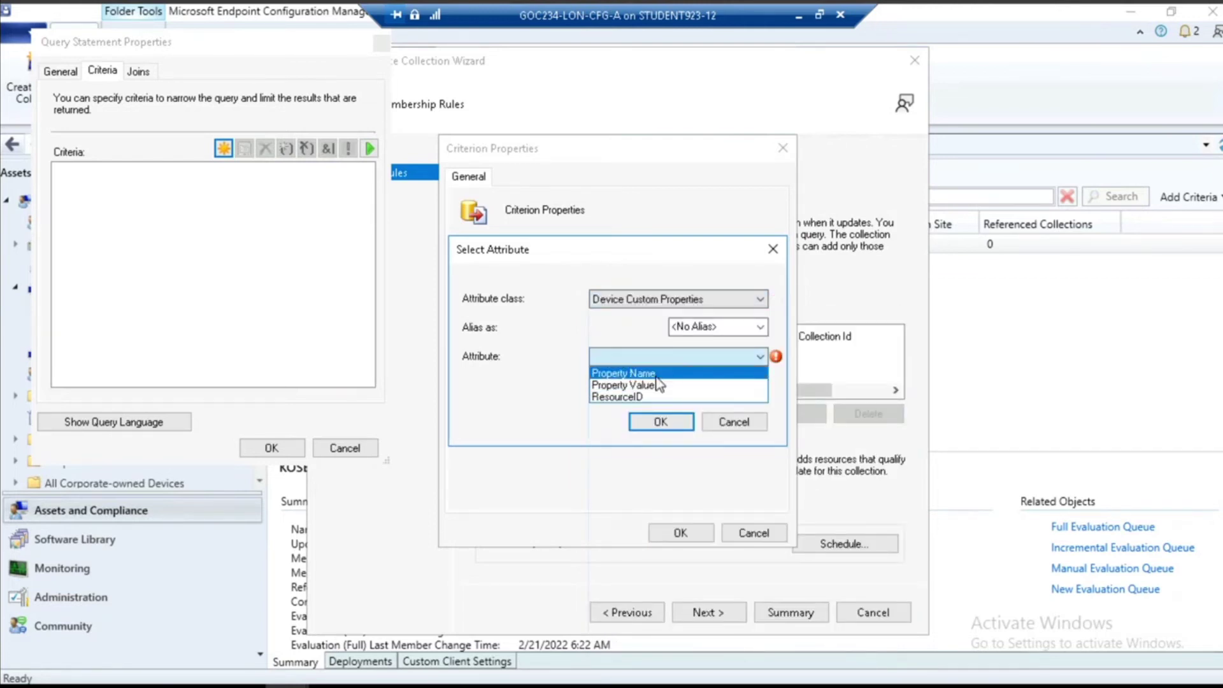
left_click(655, 374)
left_click(661, 421)
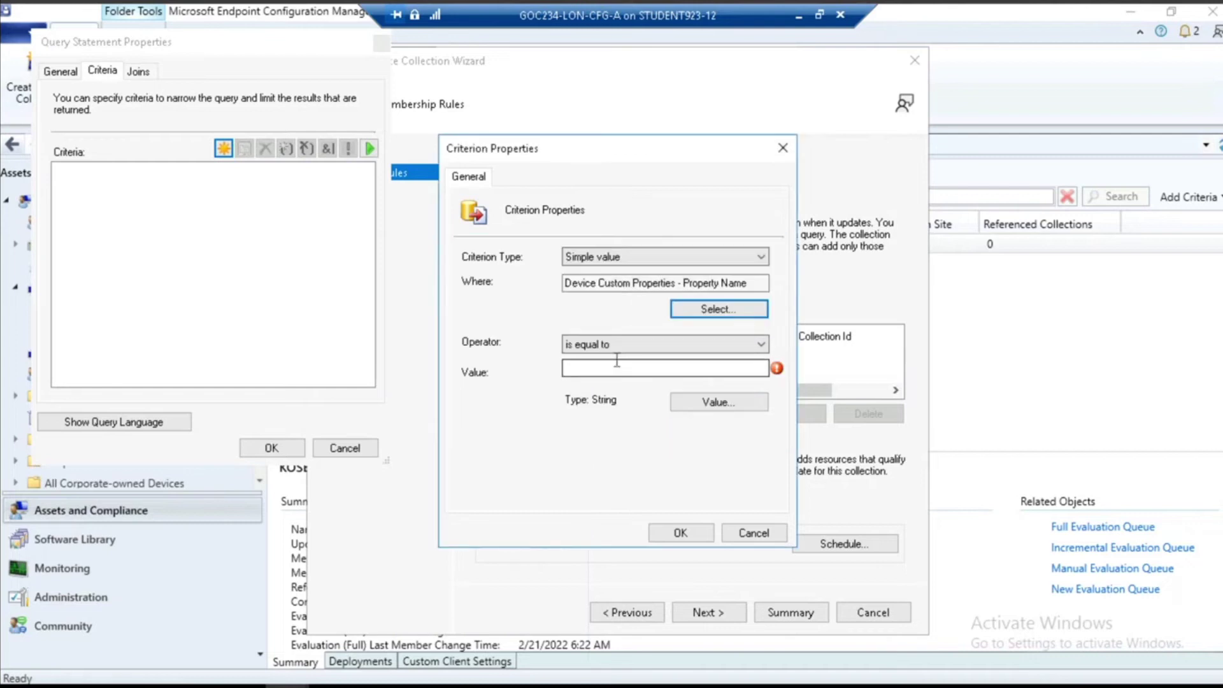
- Make the criterion Property Name equal to CostCenter and add it to the query
left_click(710, 401)
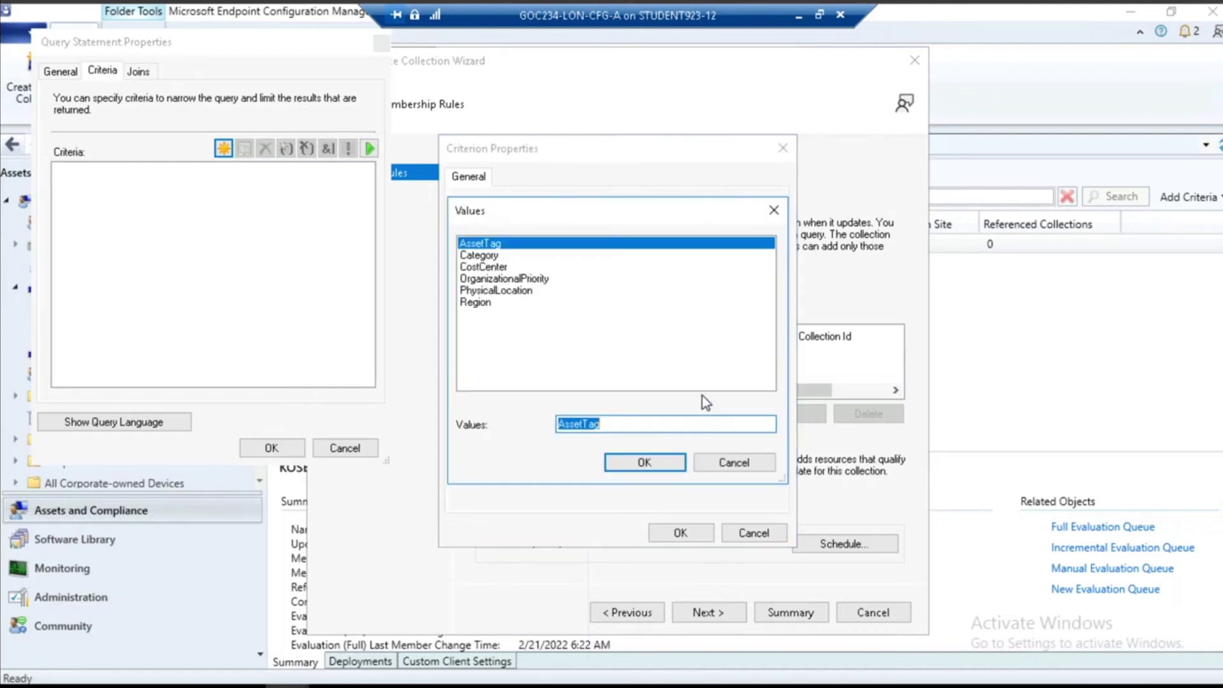
left_click(496, 267)
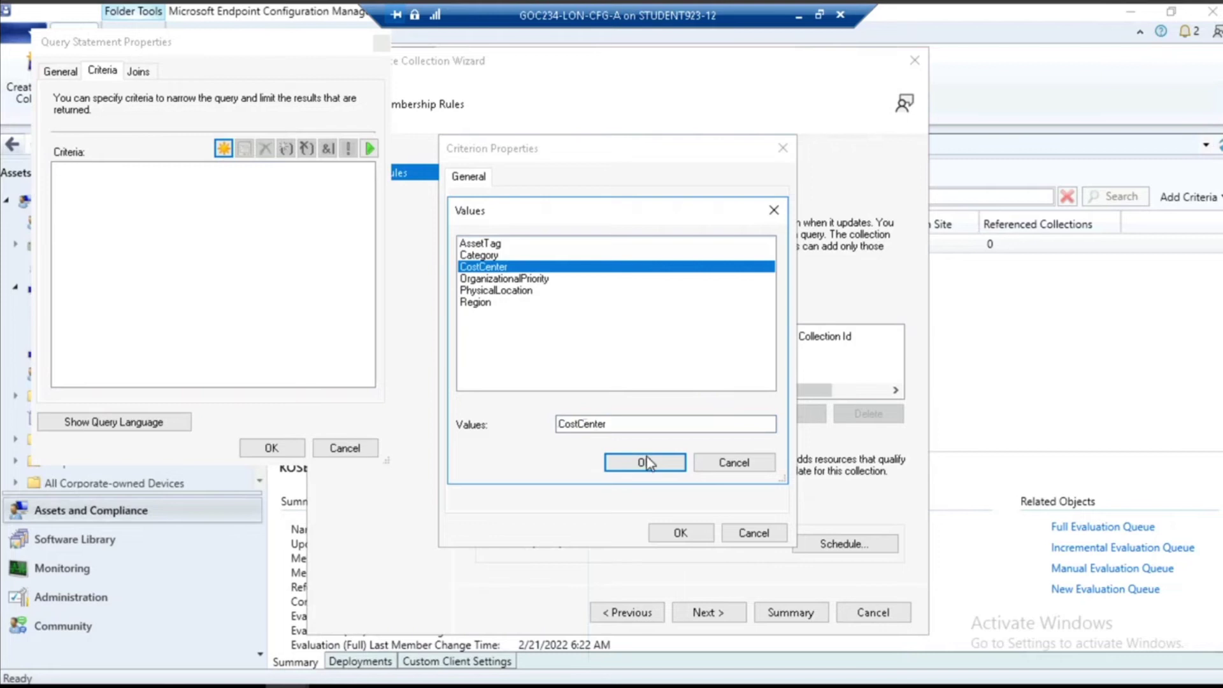
left_click(646, 462)
left_click(681, 533)
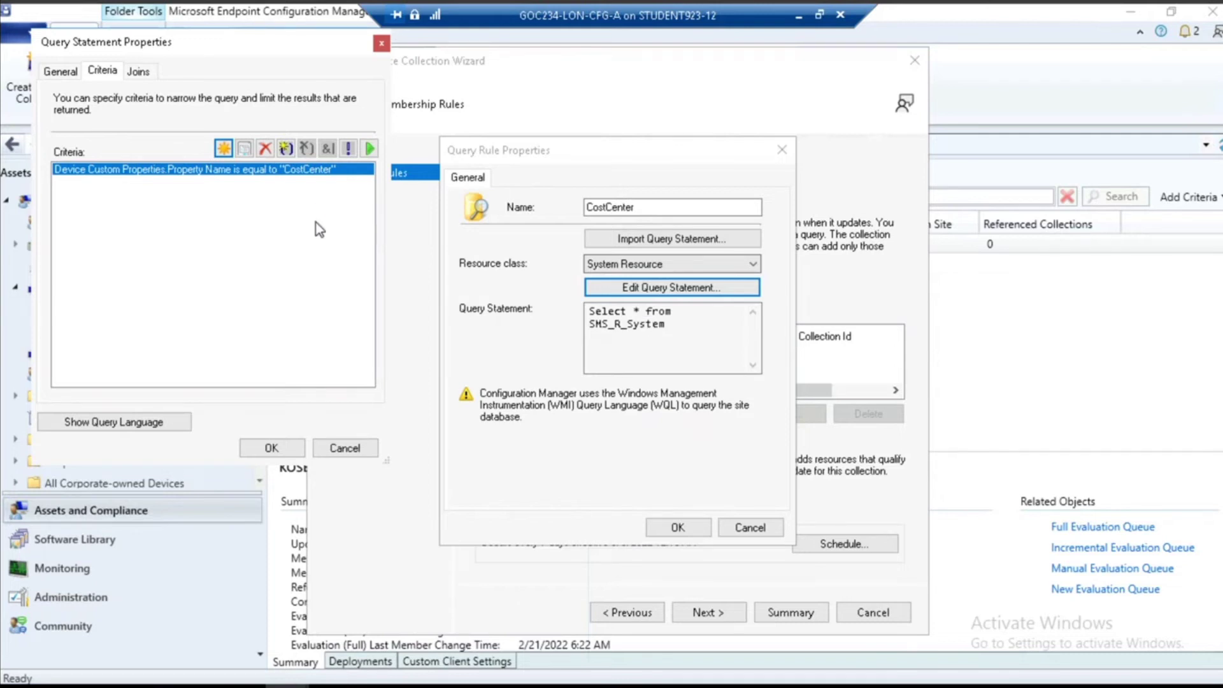
left_click(227, 155)
- Set a second criterion's attribute to Device Custom Properties > Property Value
left_click(713, 312)
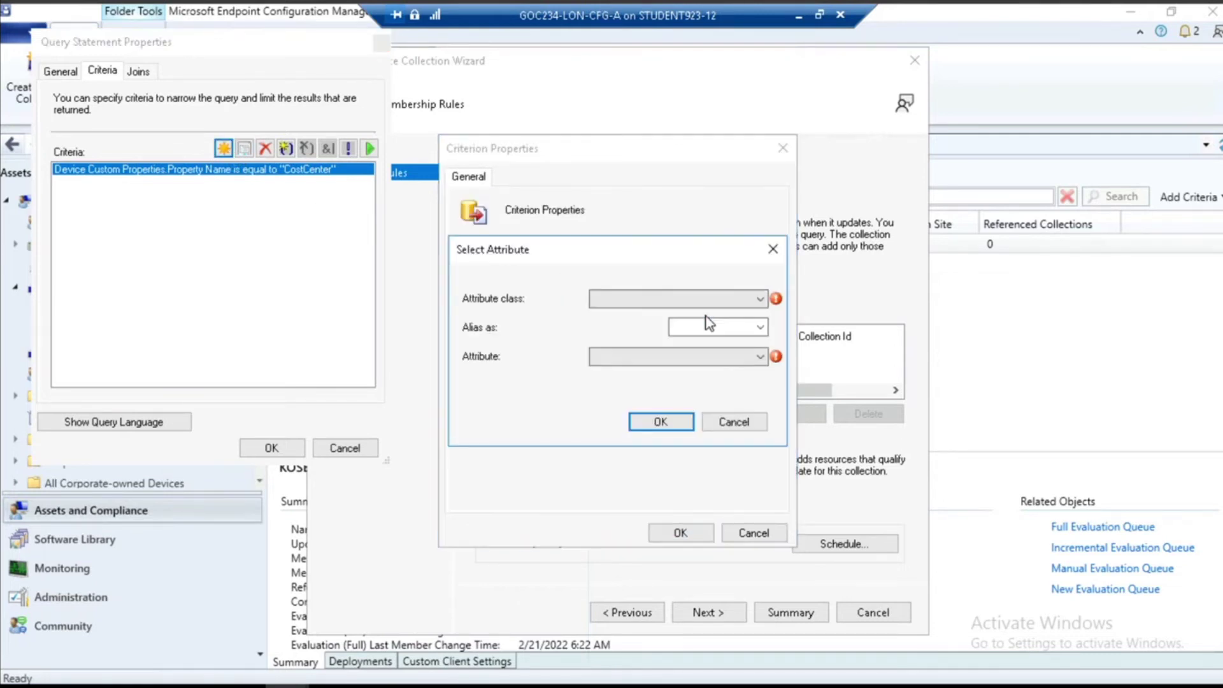
left_click(694, 299)
scroll(675, 400, "down", 13)
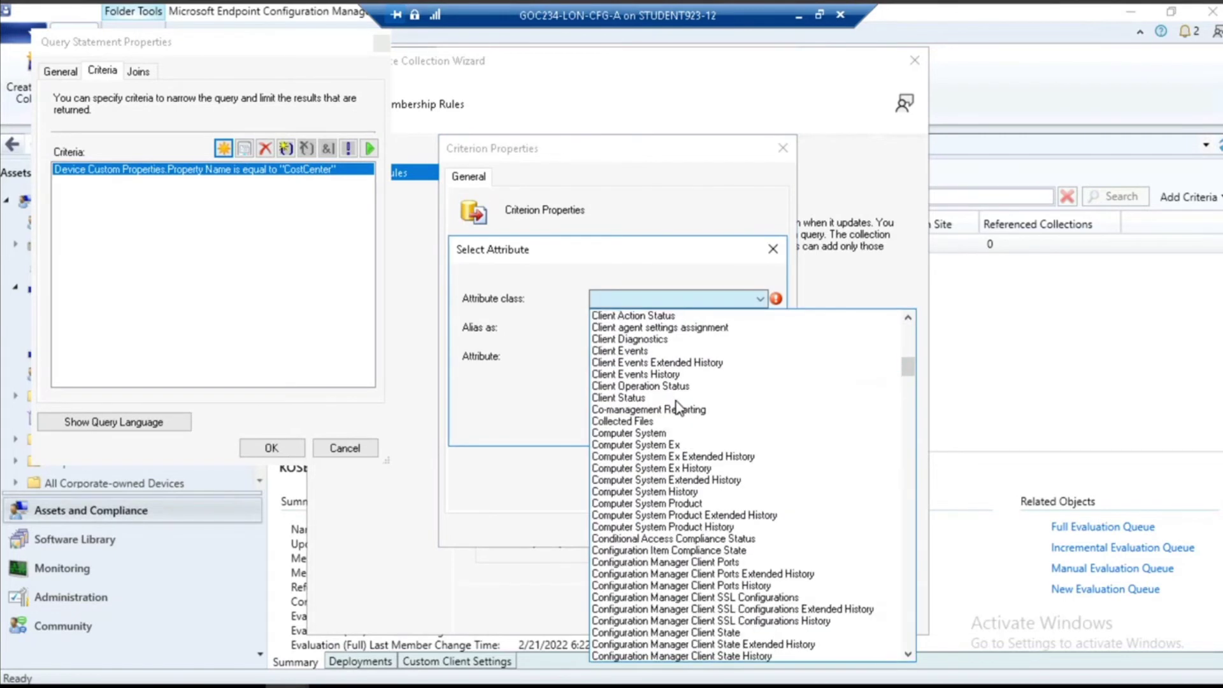
type("dev")
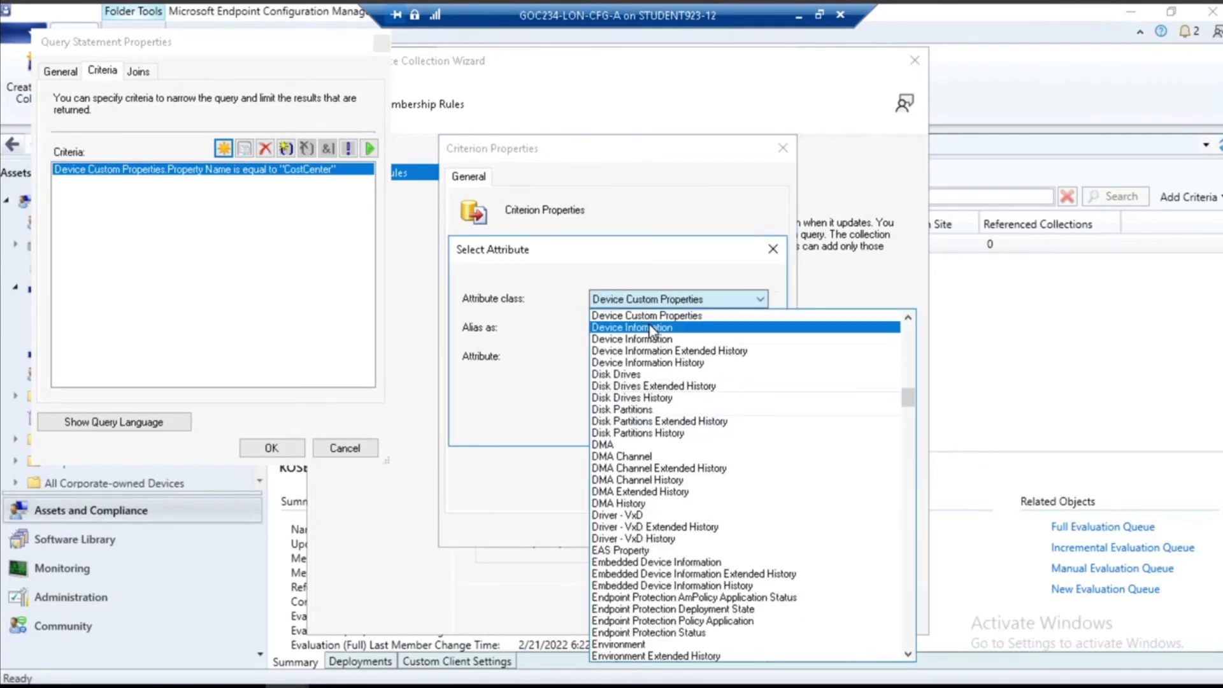
left_click(650, 315)
left_click(649, 356)
left_click(649, 377)
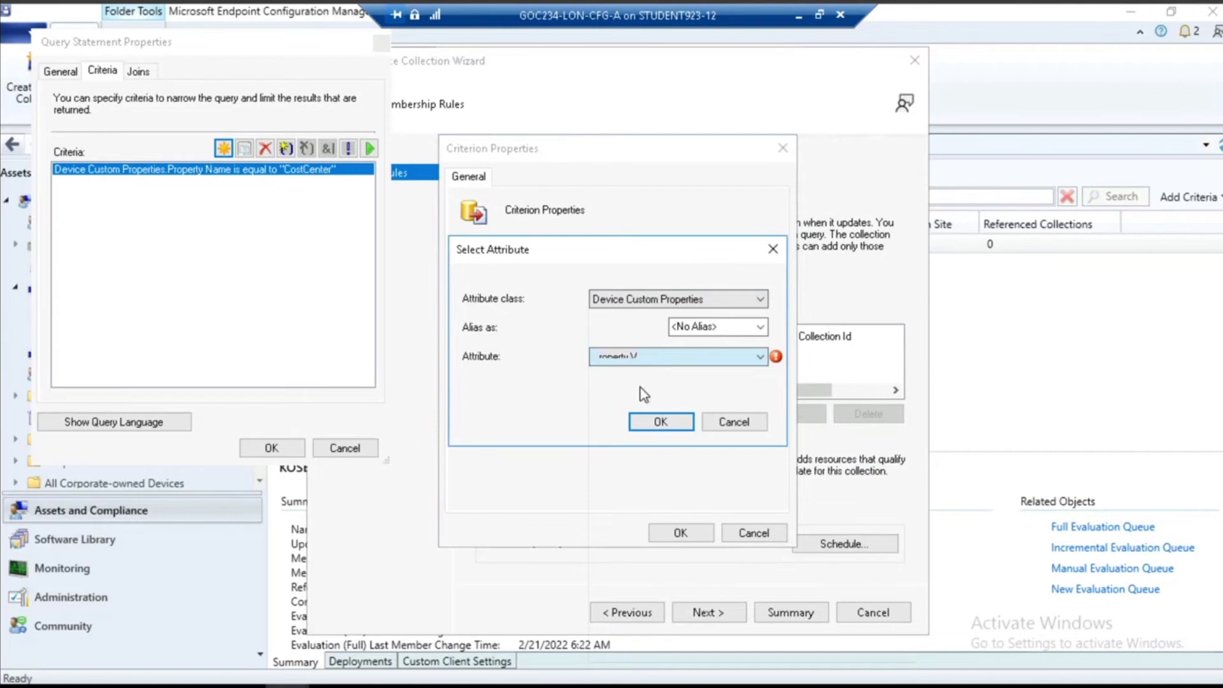
left_click(646, 422)
- Match Property Value equal to 101, then save the query and CostCenter rule
left_click(716, 401)
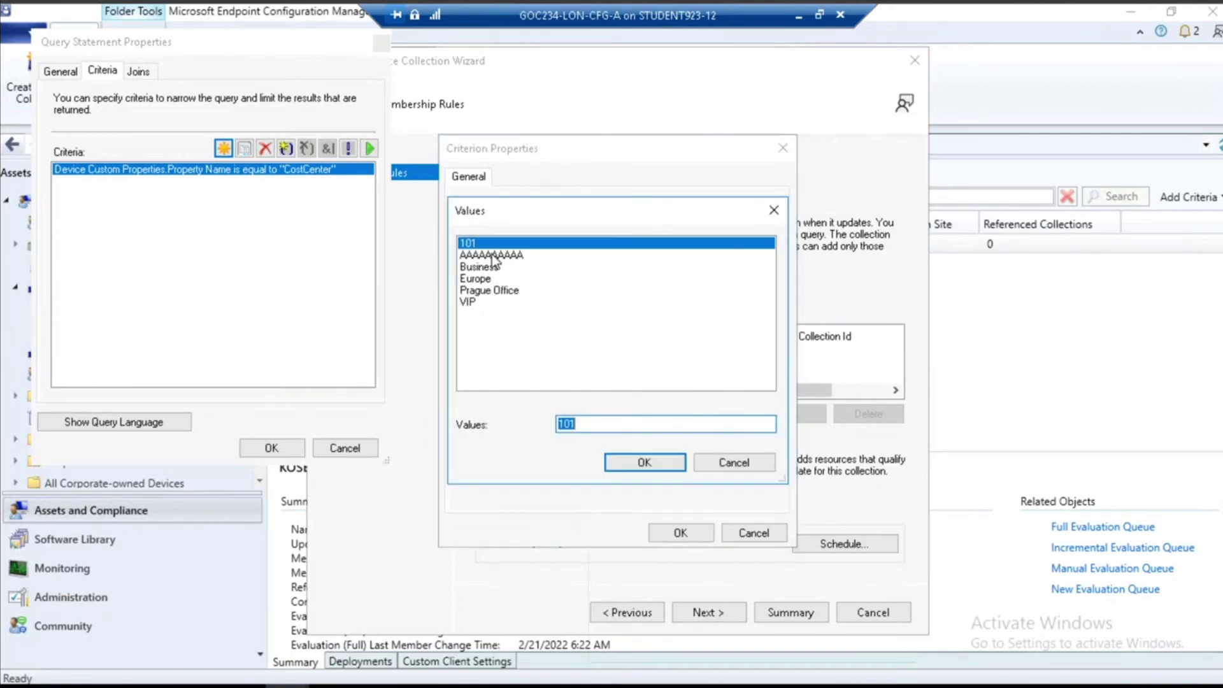
left_click(640, 462)
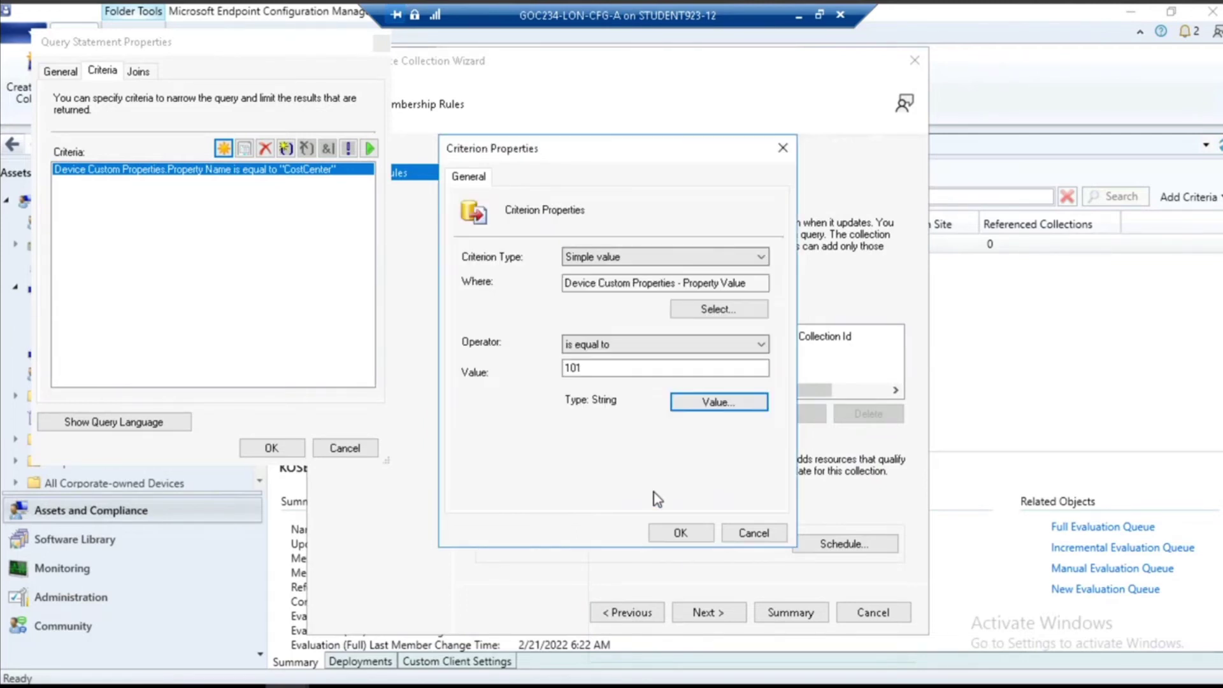
left_click(686, 535)
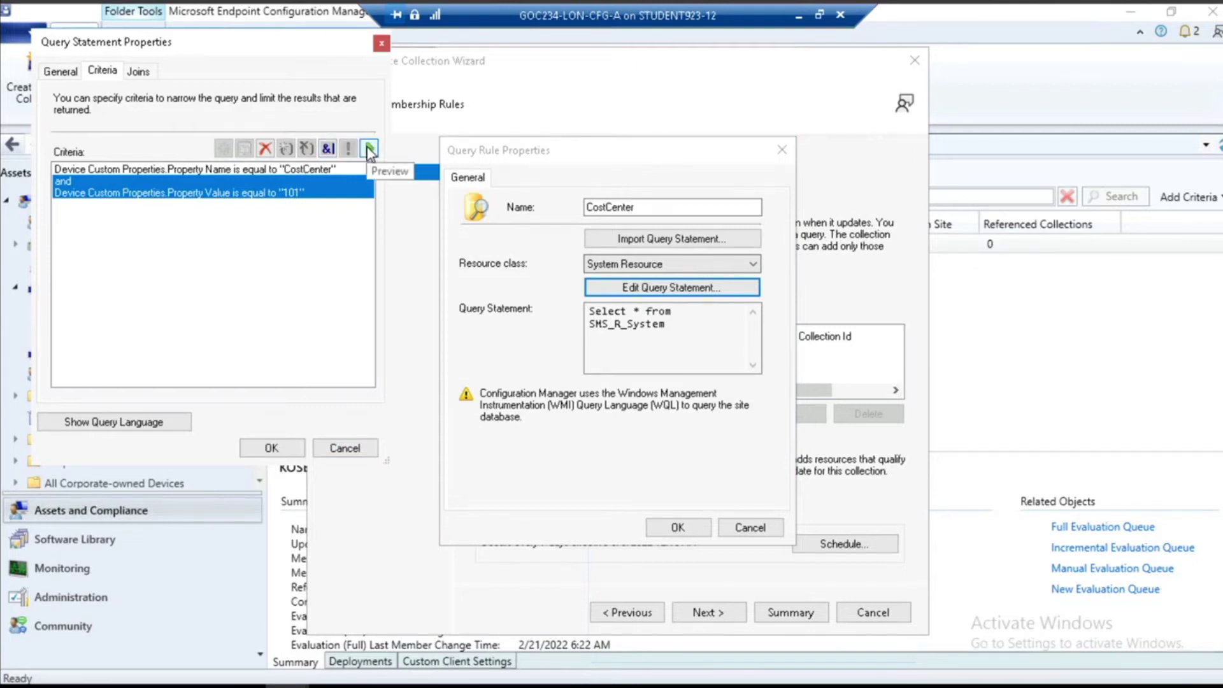
left_click(266, 447)
left_click(674, 527)
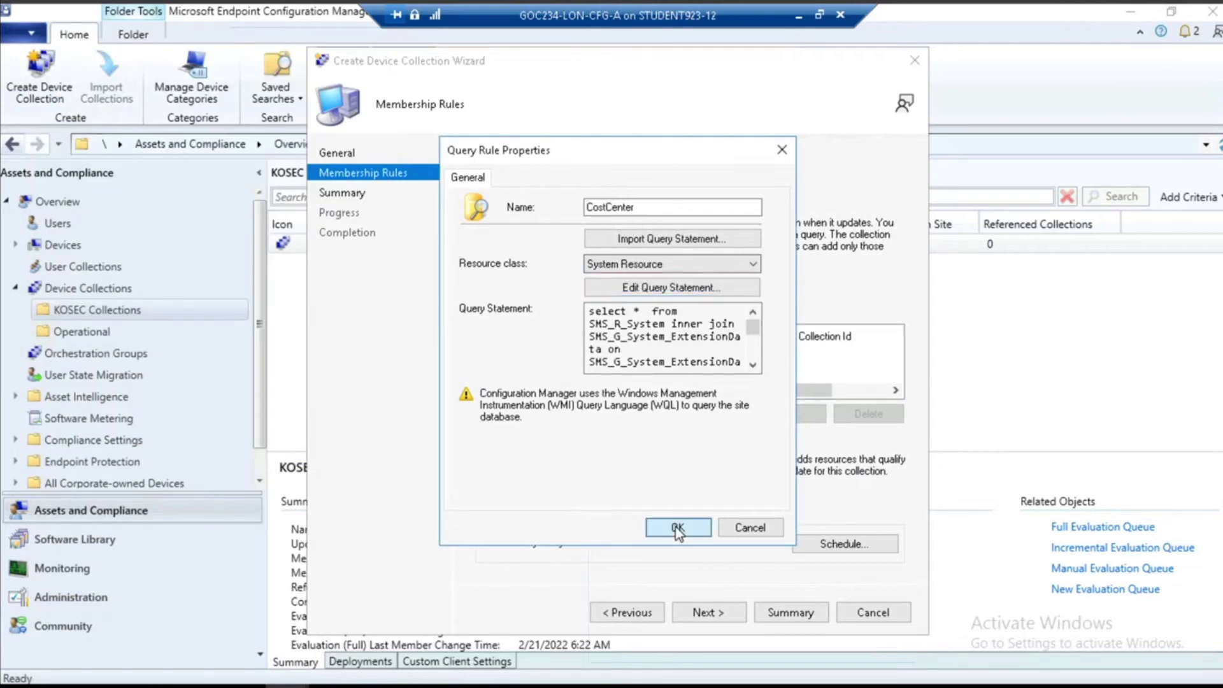
left_click(714, 616)
- Finish the wizard to create the Cost Center collection and refresh the collection list
left_click(720, 614)
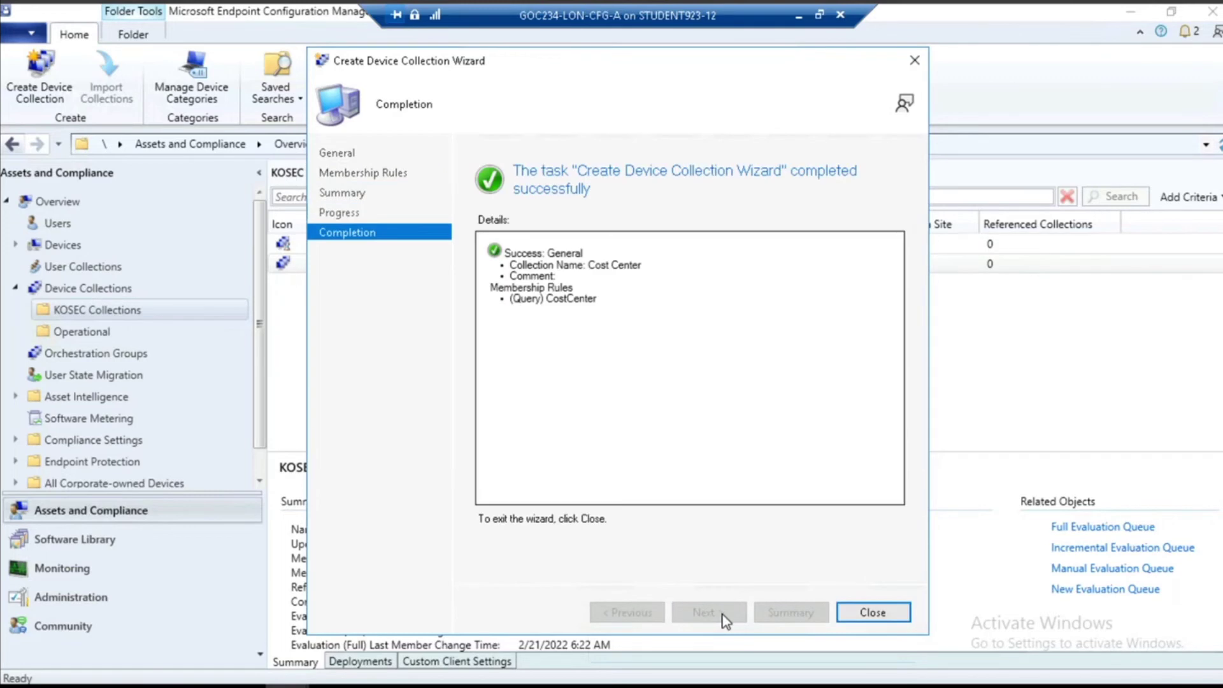
left_click(860, 613)
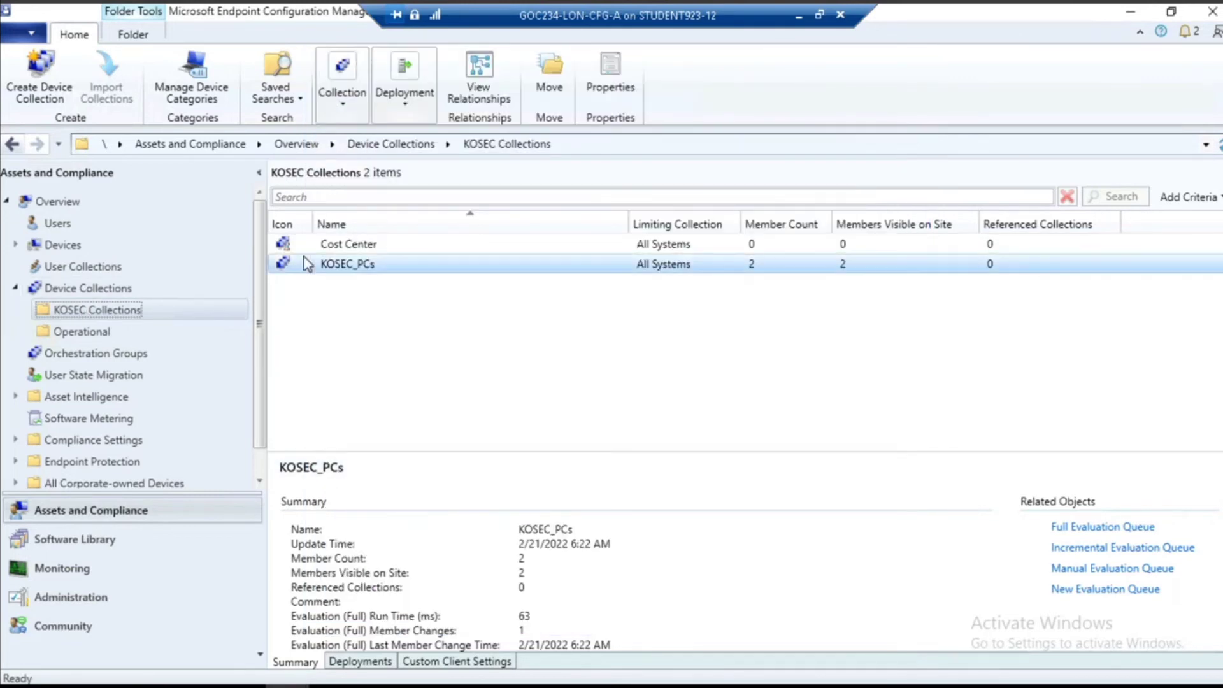
right_click(327, 249)
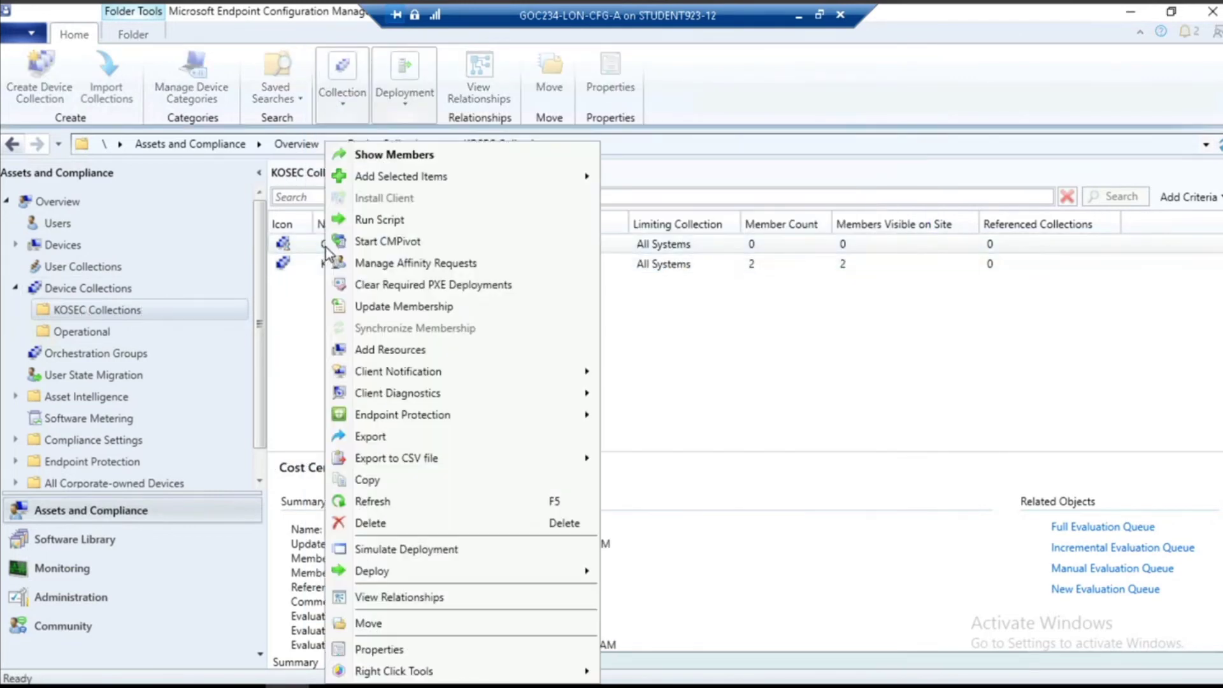
left_click(371, 501)
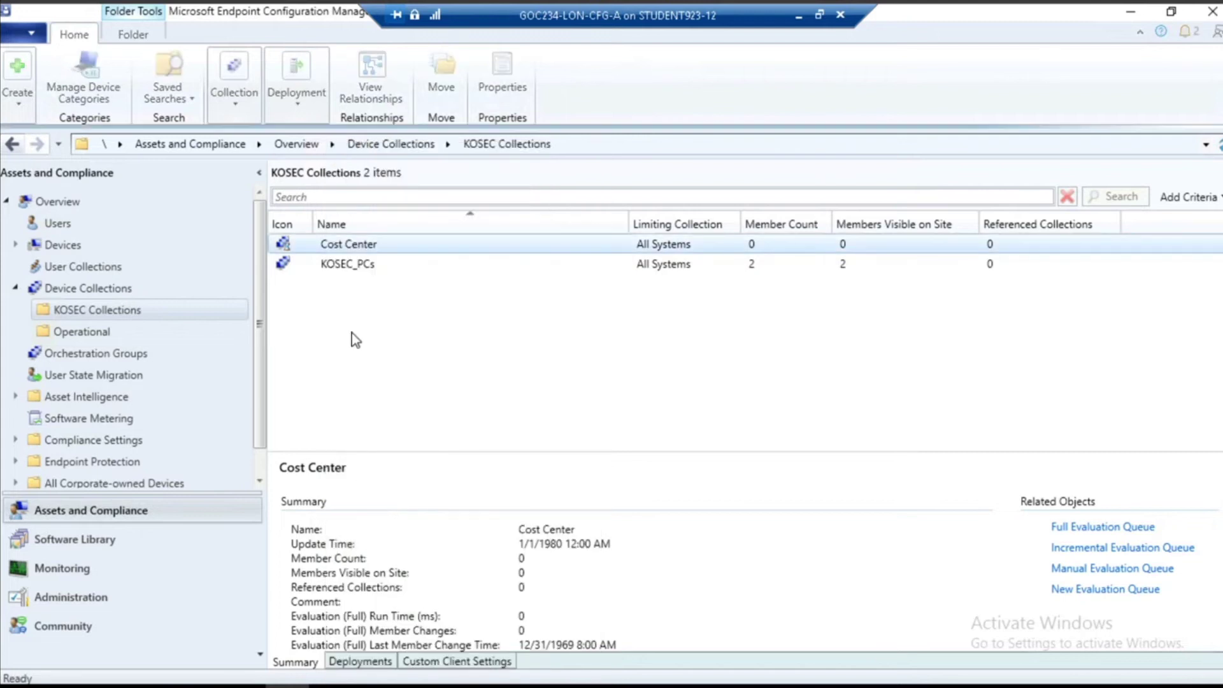
- Review Cost Center's details, briefly comparing them with the KOSEC_PCs collection
left_click(361, 248)
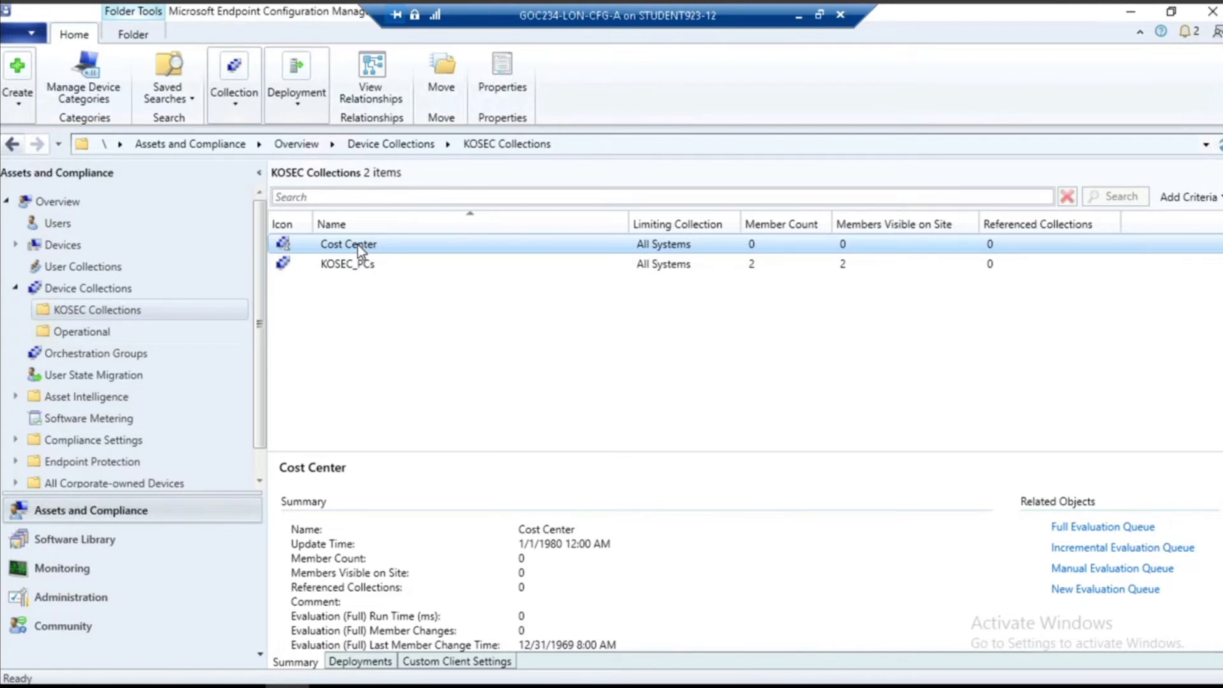
left_click(353, 263)
left_click(310, 250)
- Run and confirm Update Membership on Cost Center, bringing its member count to 1
left_click(298, 250)
right_click(299, 248)
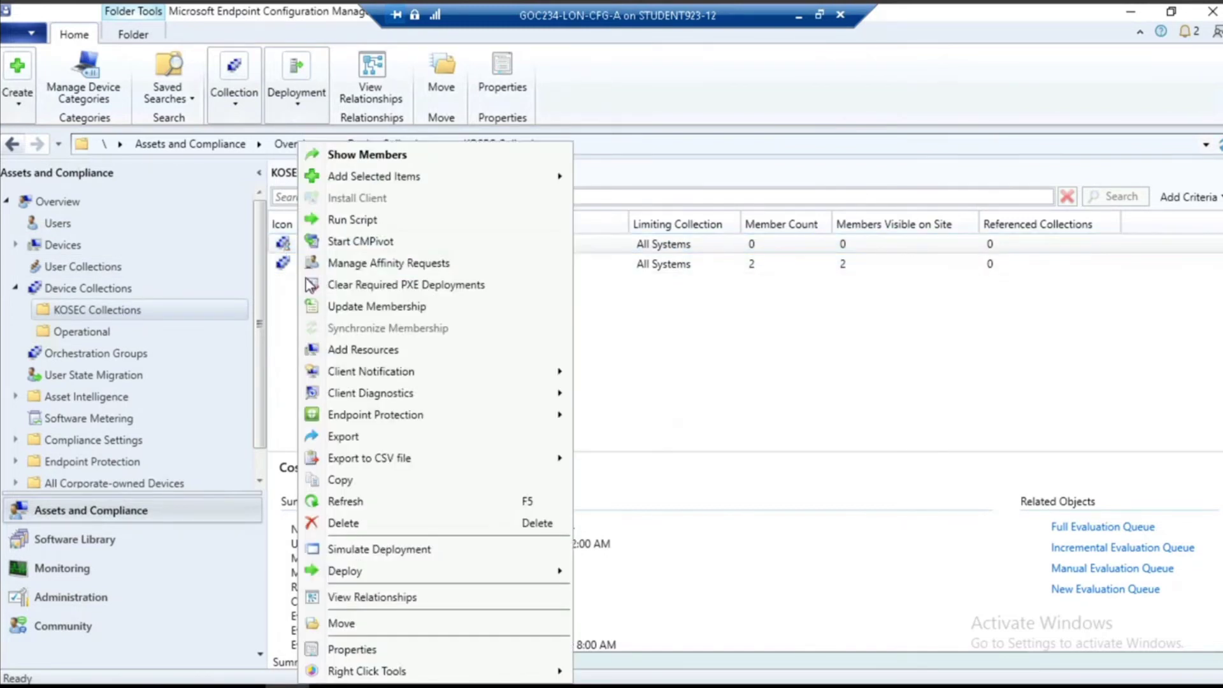
left_click(383, 308)
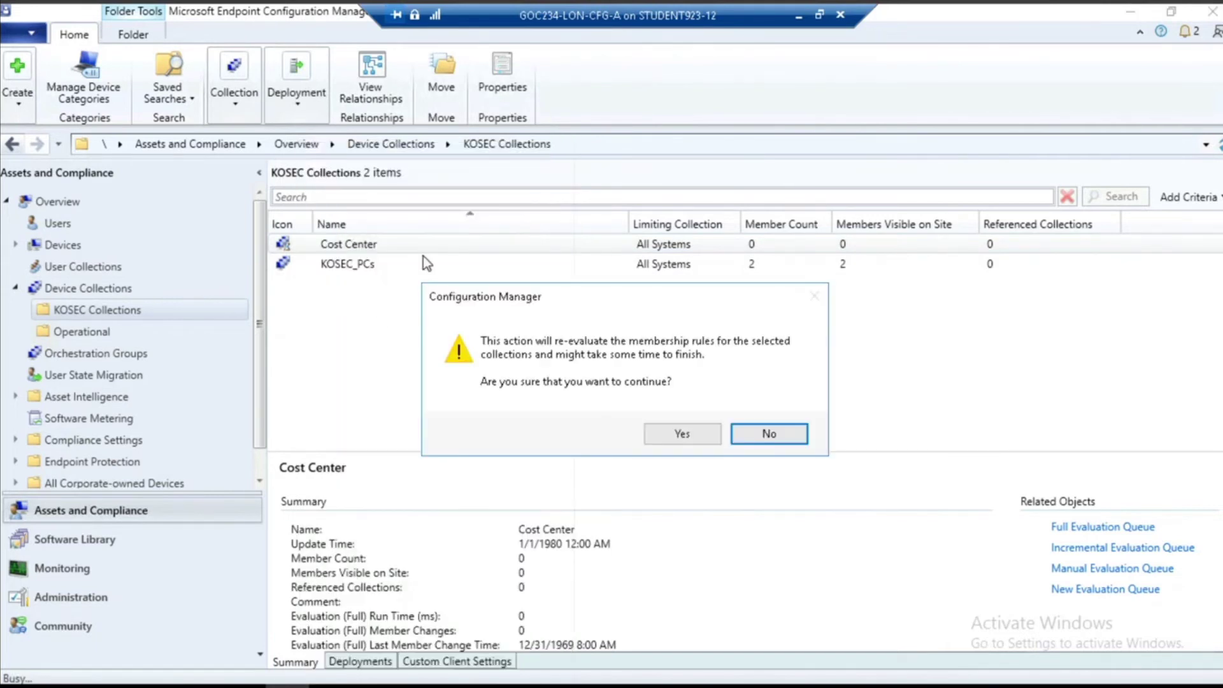
left_click(677, 433)
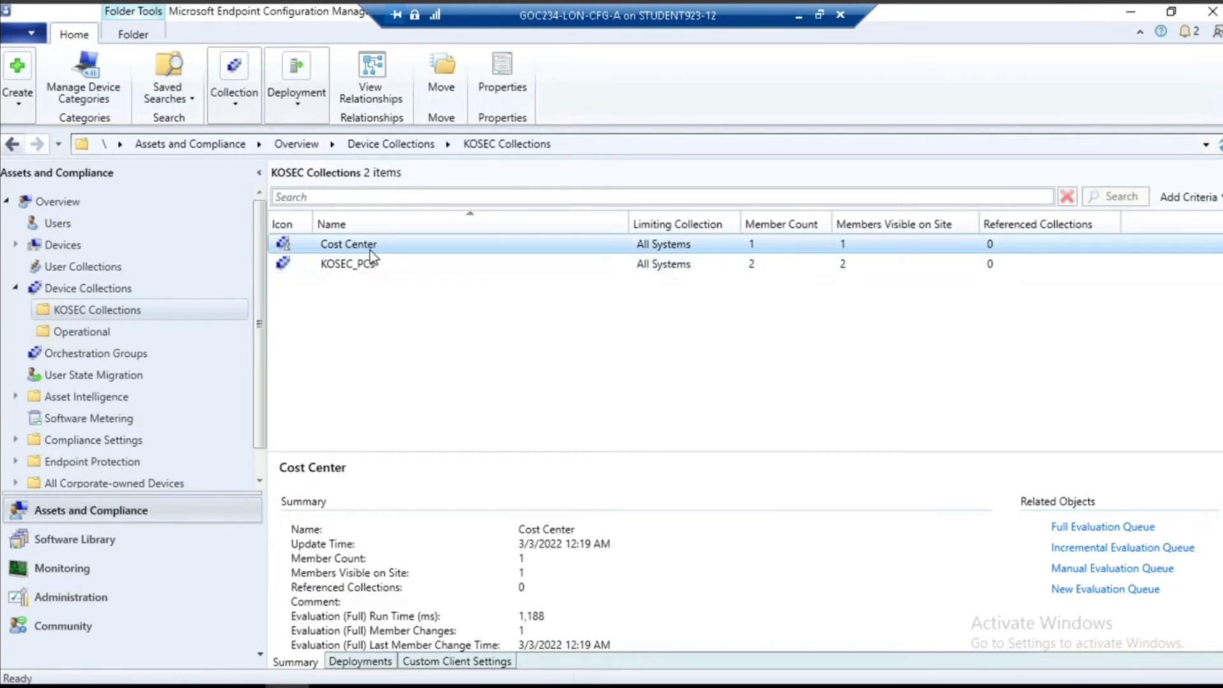
- Confirm member LON-CL1 has CostCenter 101, then advance to the OS Deployment slide
double_click(324, 244)
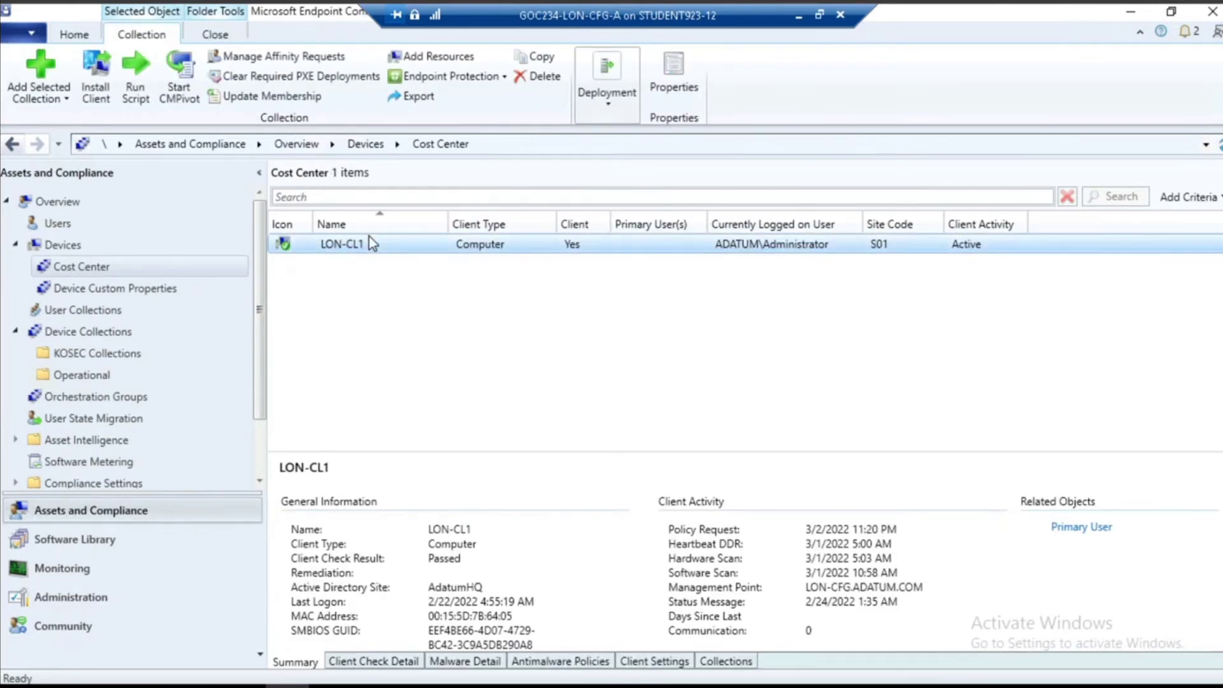
right_click(374, 243)
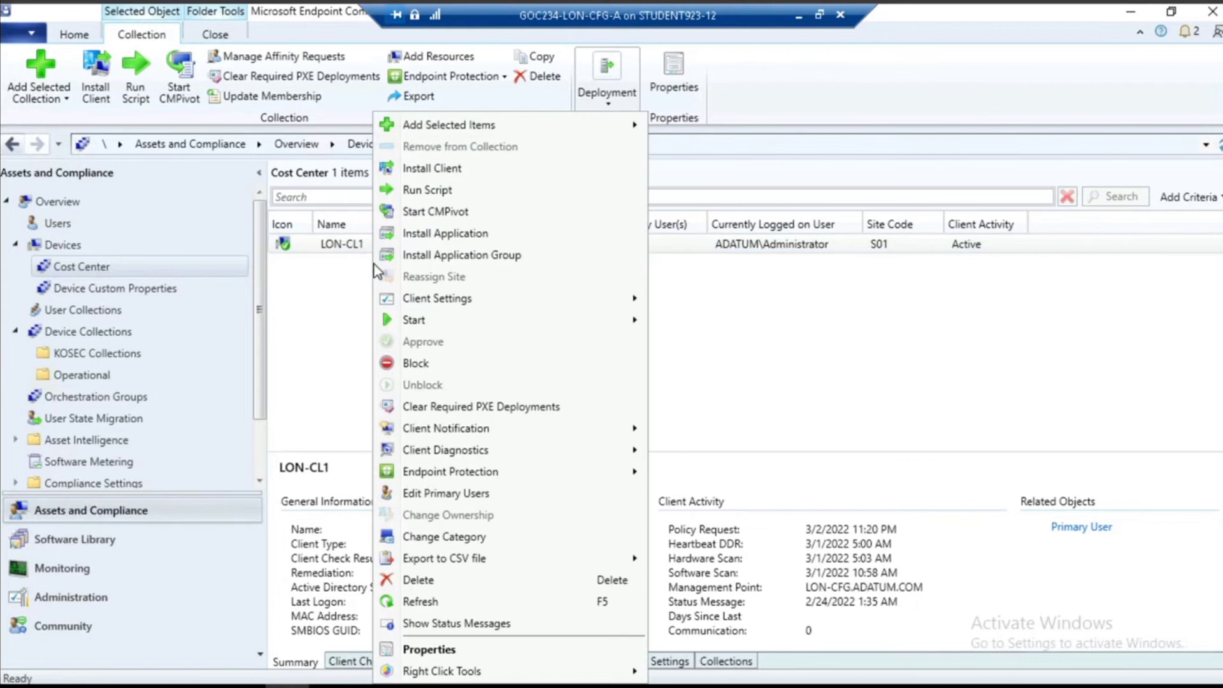
left_click(442, 649)
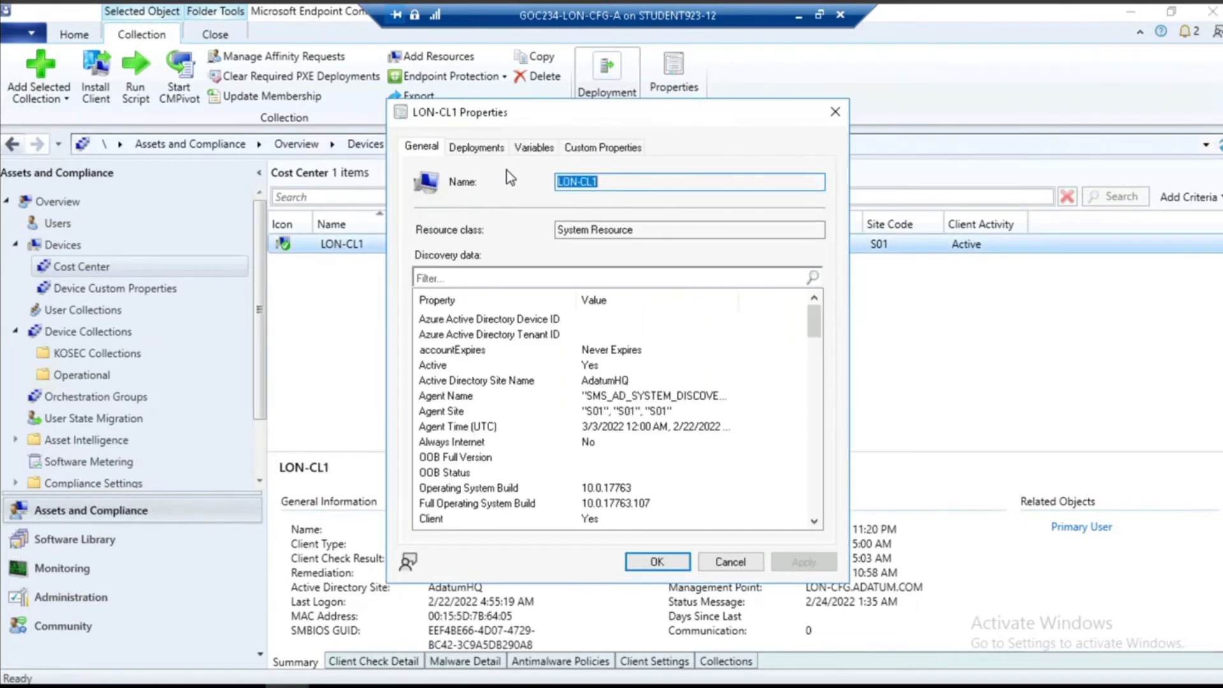
left_click(596, 147)
left_click(459, 342)
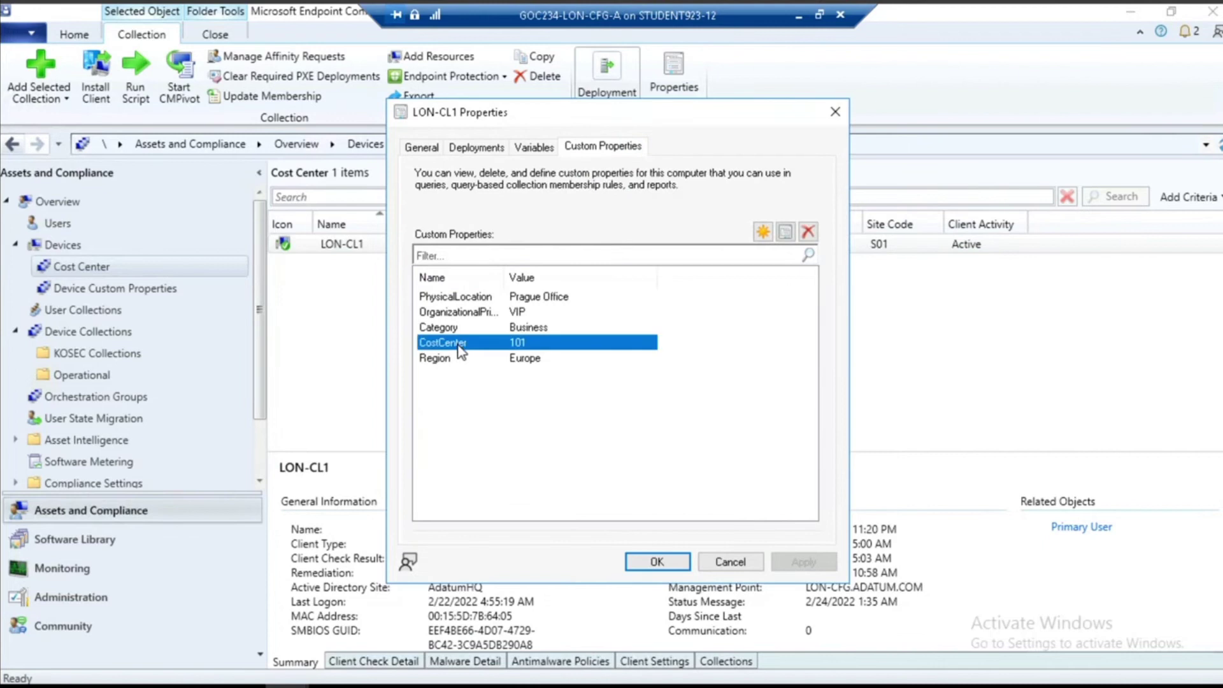
left_click(742, 563)
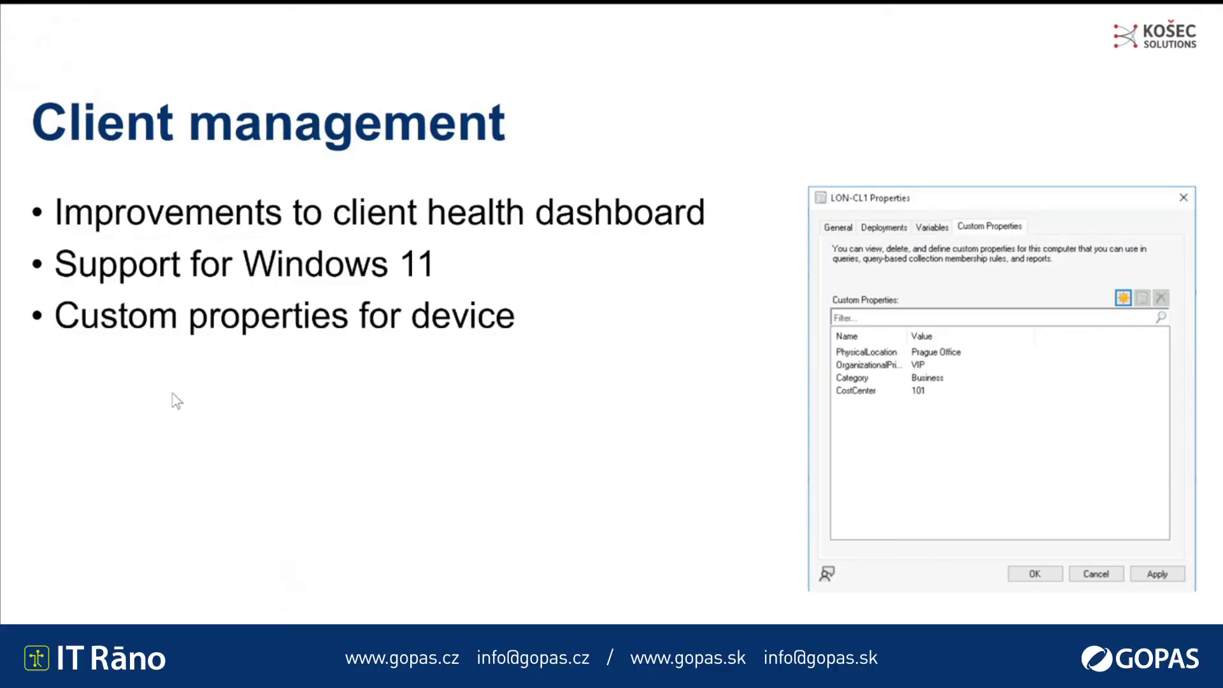
key("Right")
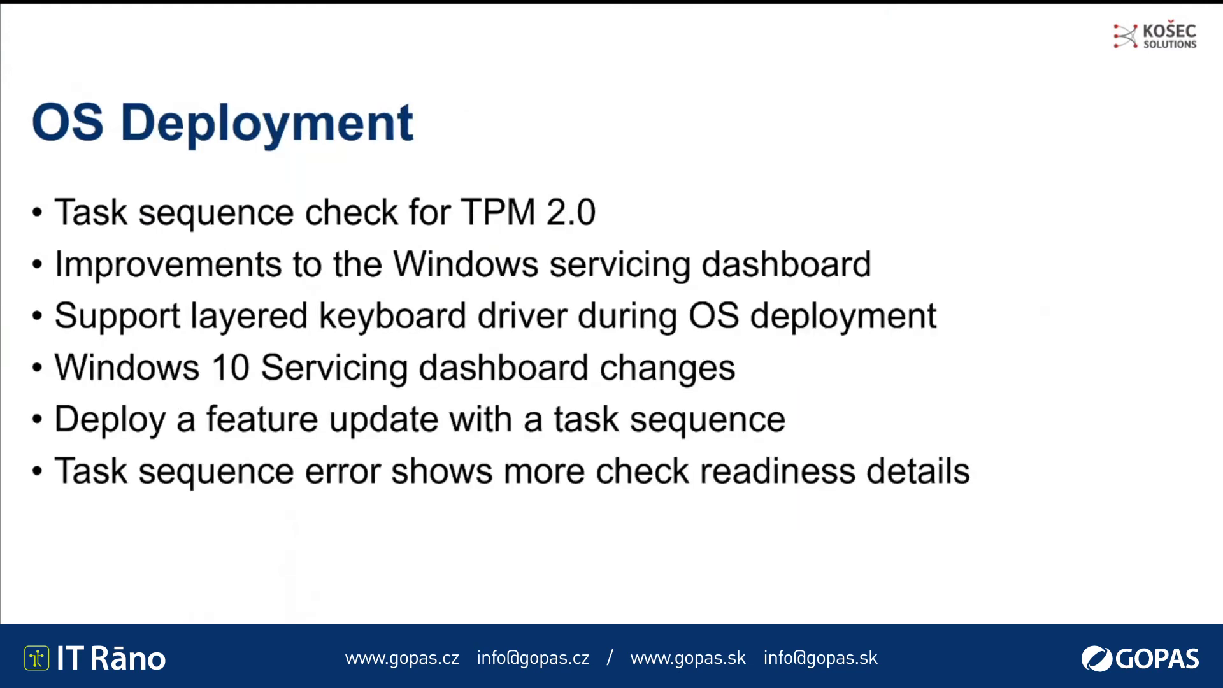
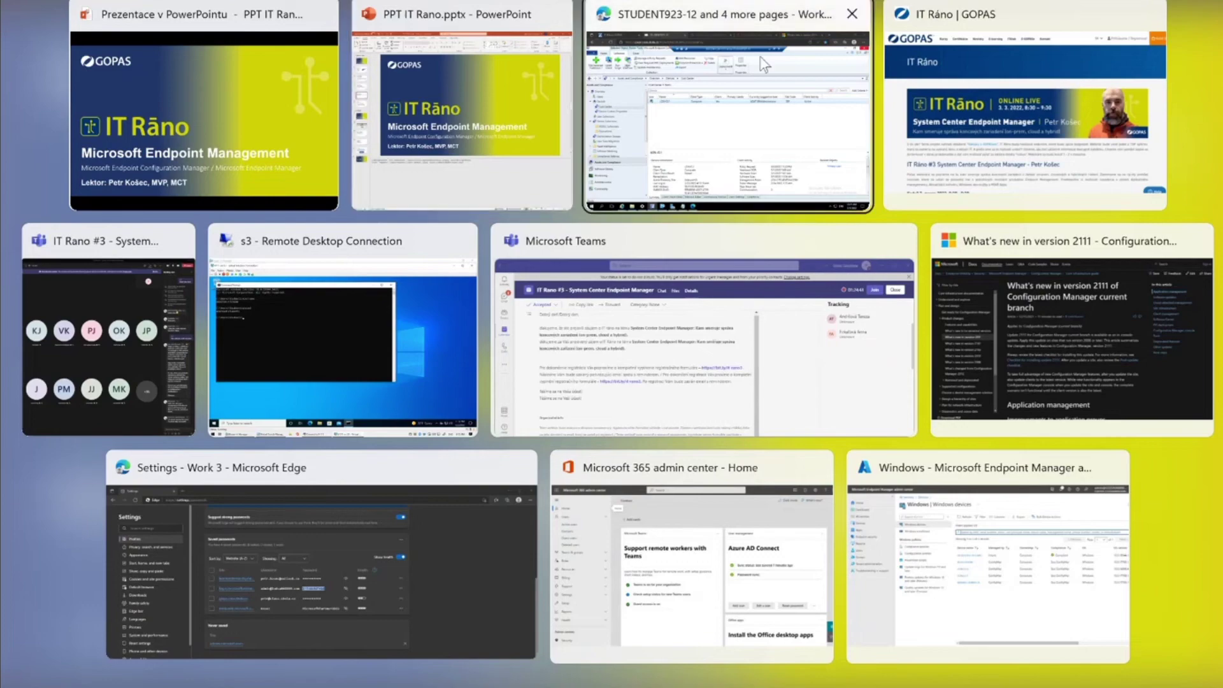
- Maximize the remote console and open TS - W10-FINAL for editing from Software Library > Operating Systems > Task Sequences
left_click(764, 64)
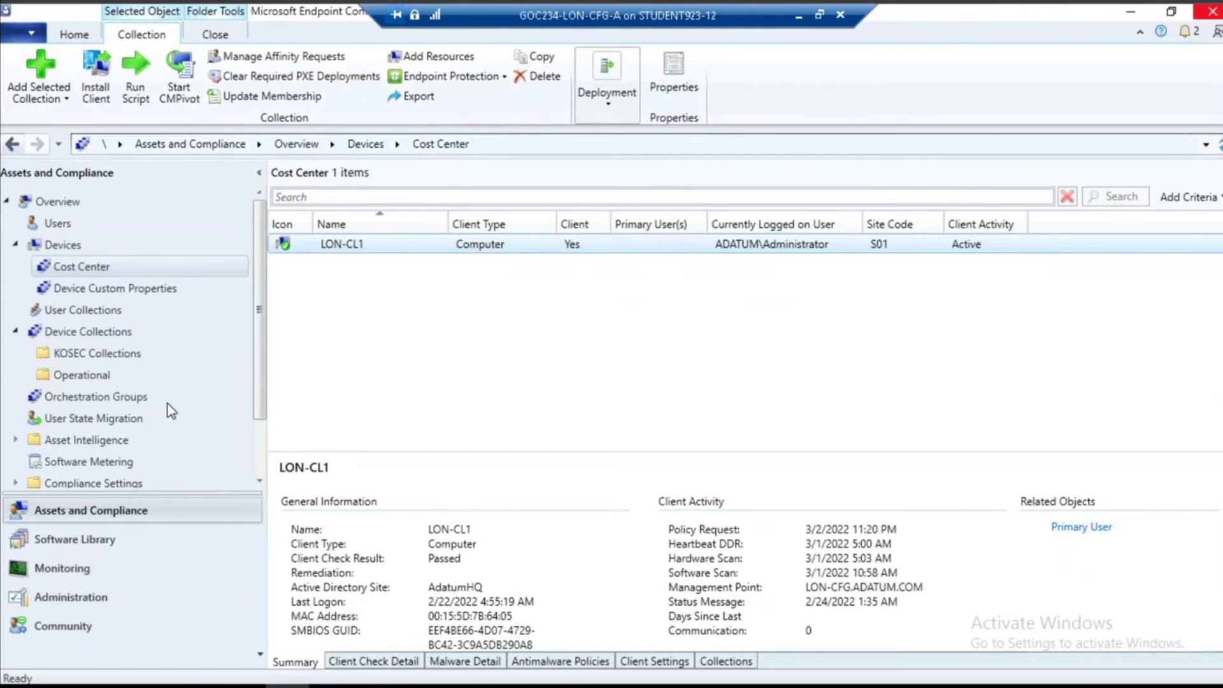
left_click(75, 539)
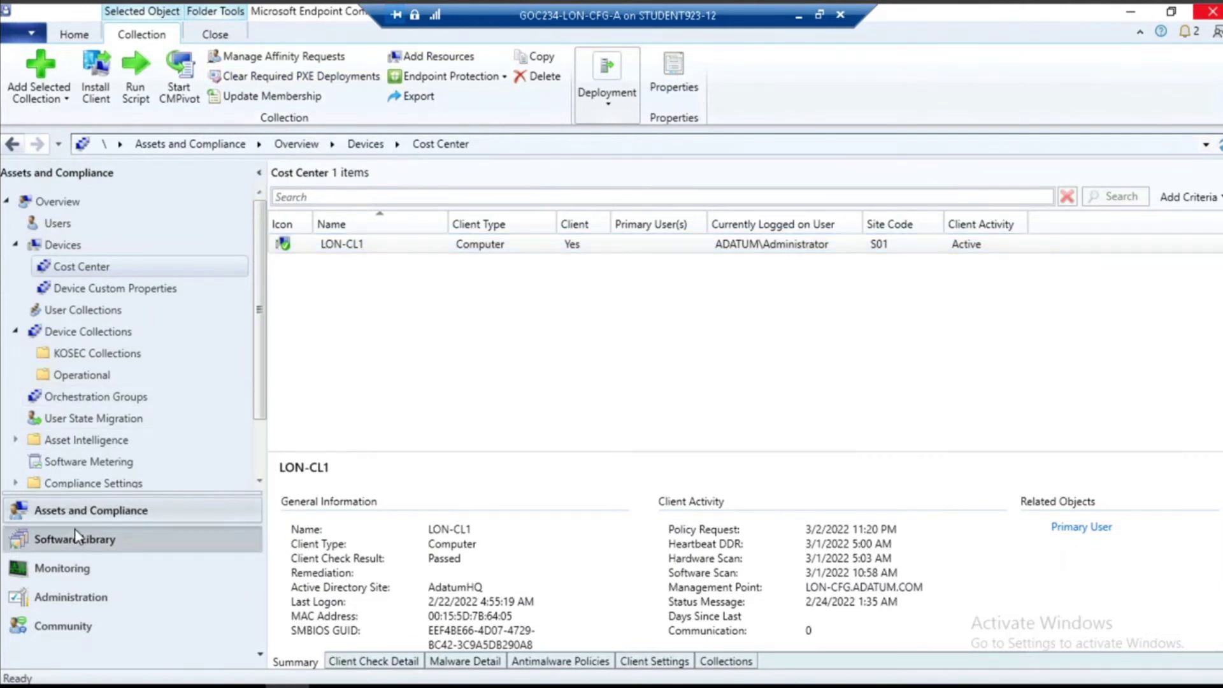
left_click(15, 245)
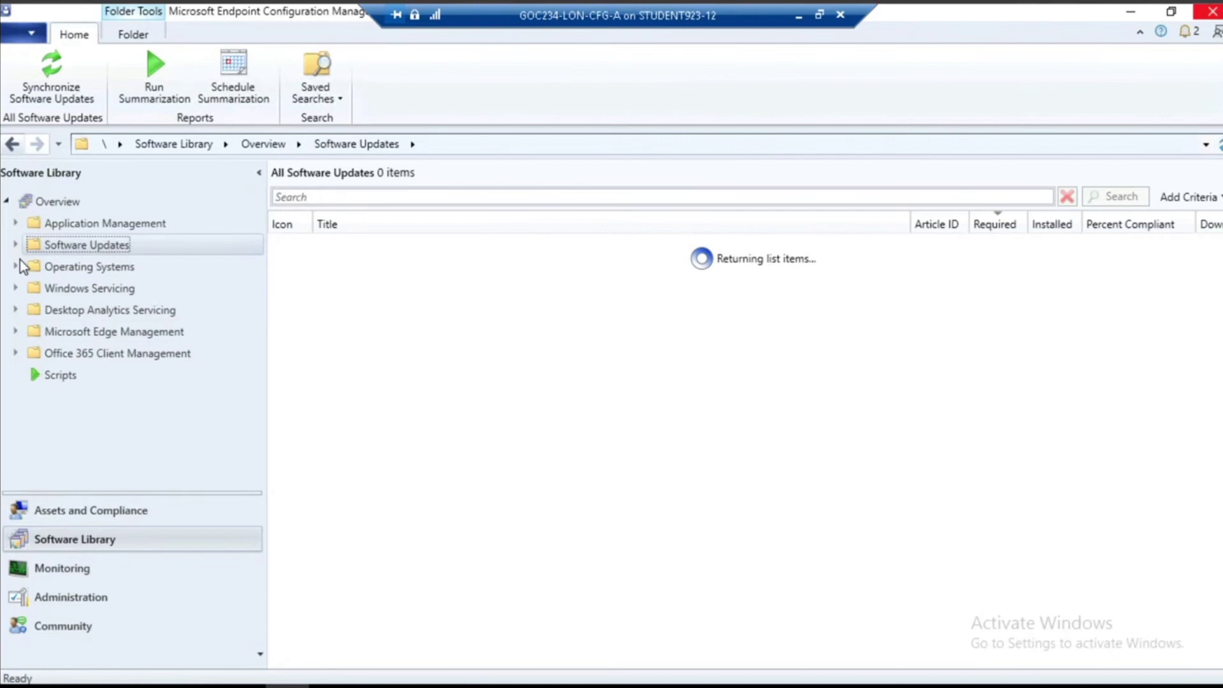
left_click(18, 268)
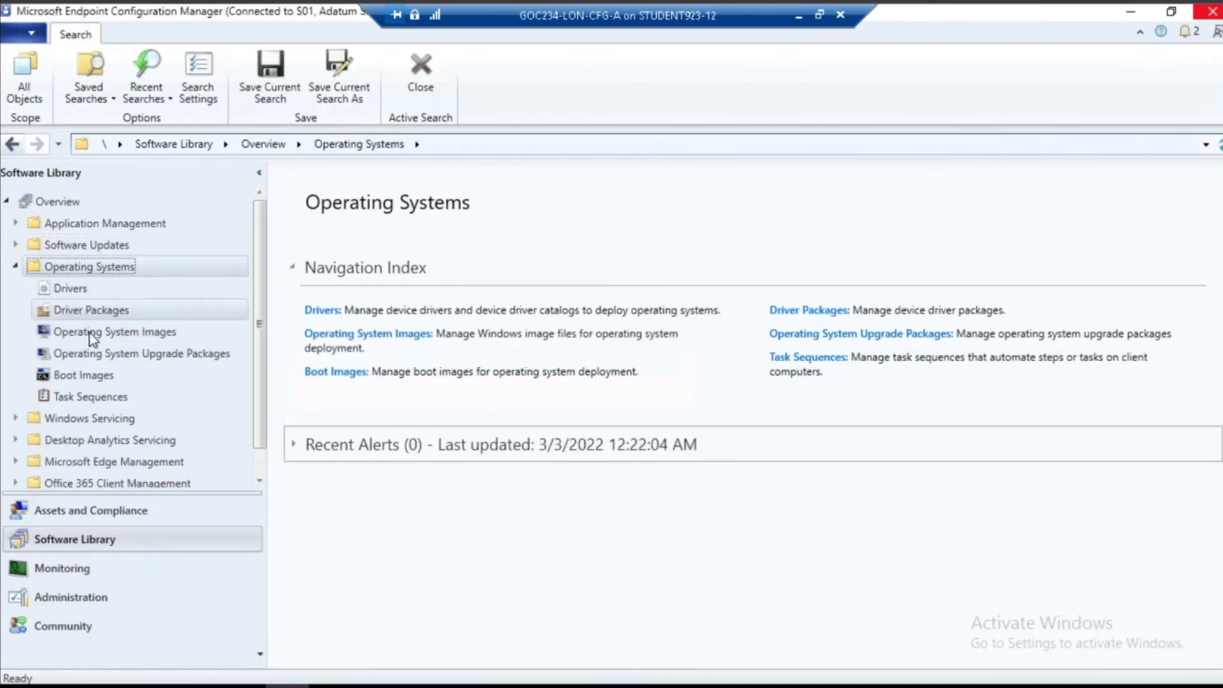
left_click(96, 397)
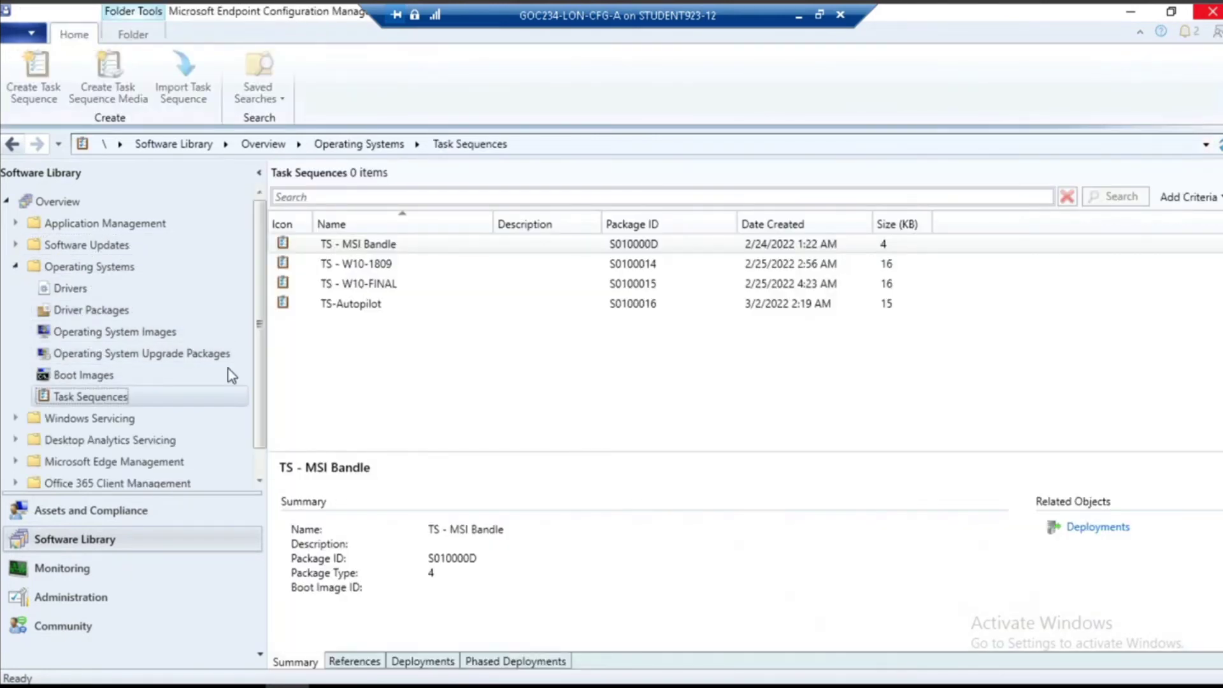
right_click(376, 288)
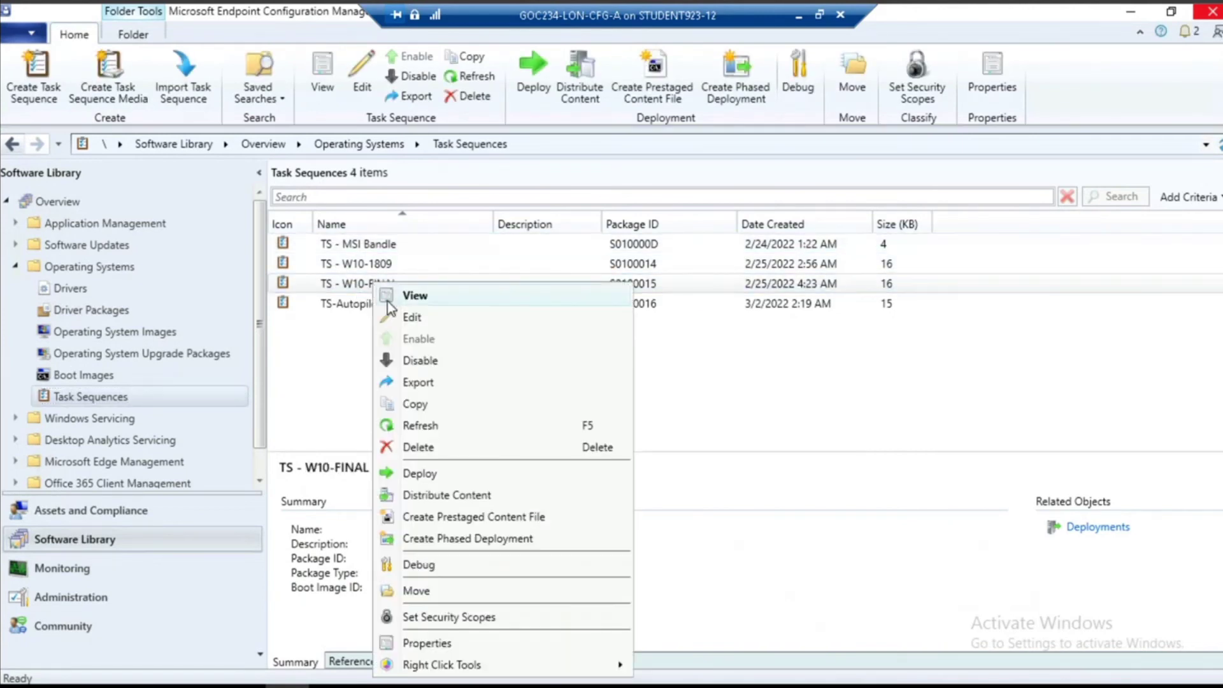
left_click(408, 317)
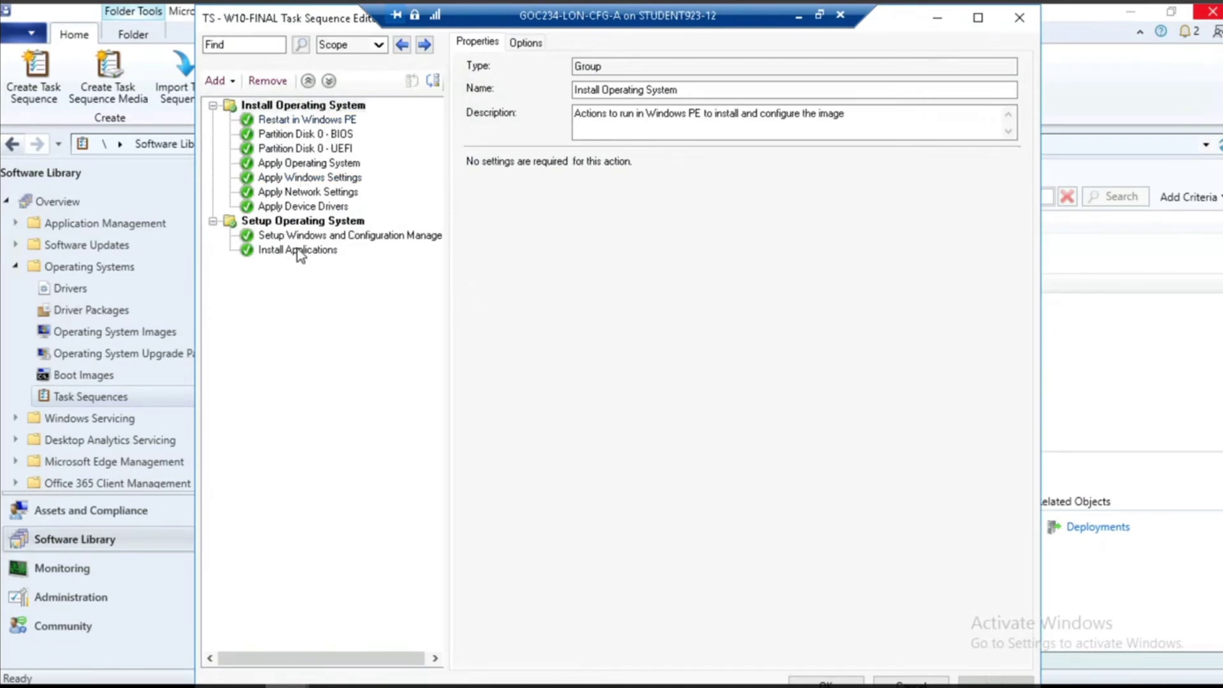
- Add a General > Check Readiness step with its default requirements, leaving TPM 2.0 unchecked
left_click(217, 81)
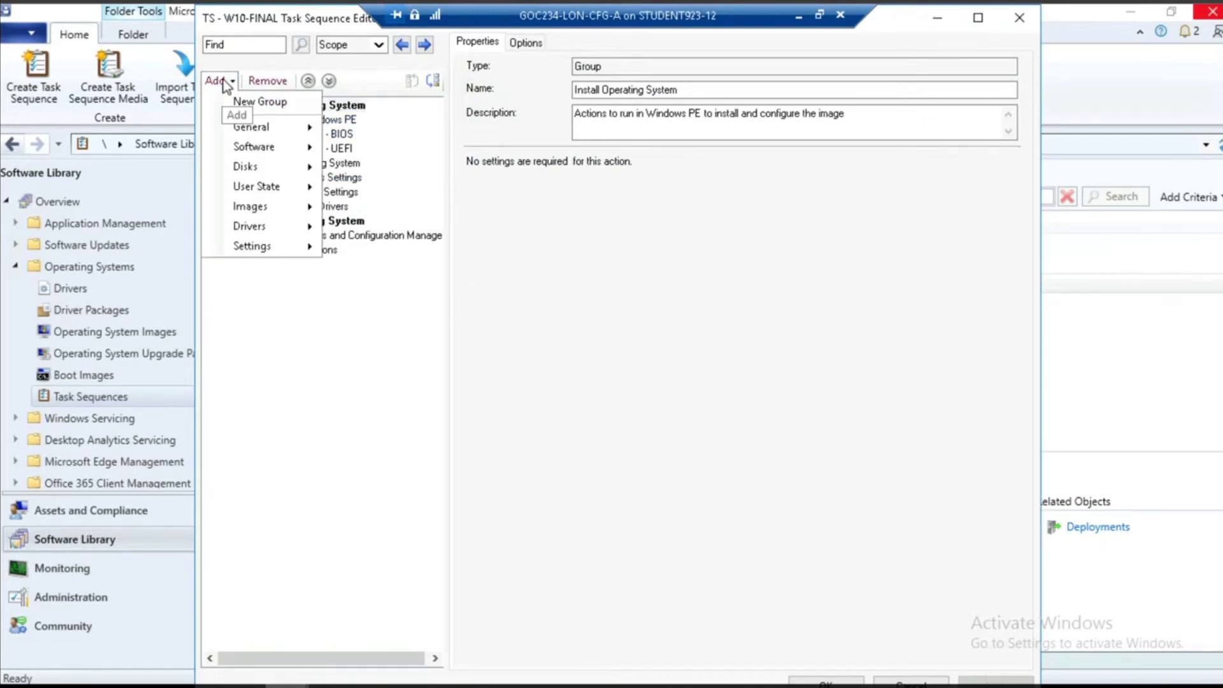
mouse_move(251, 131)
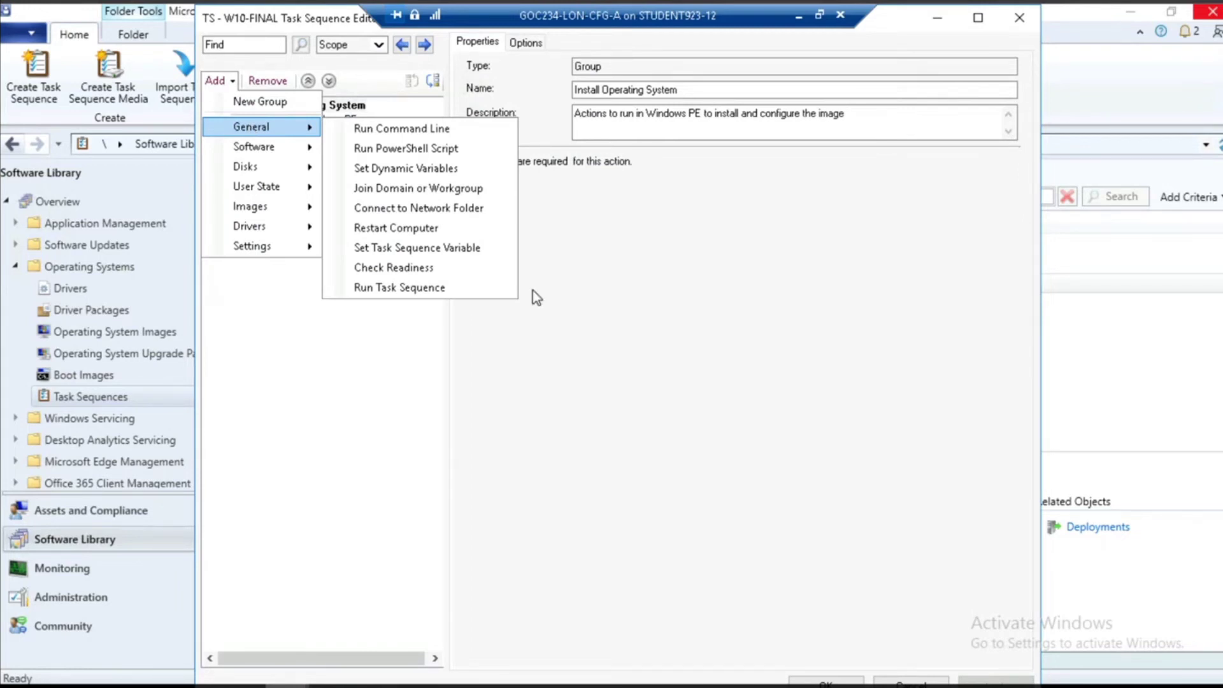
left_click(424, 275)
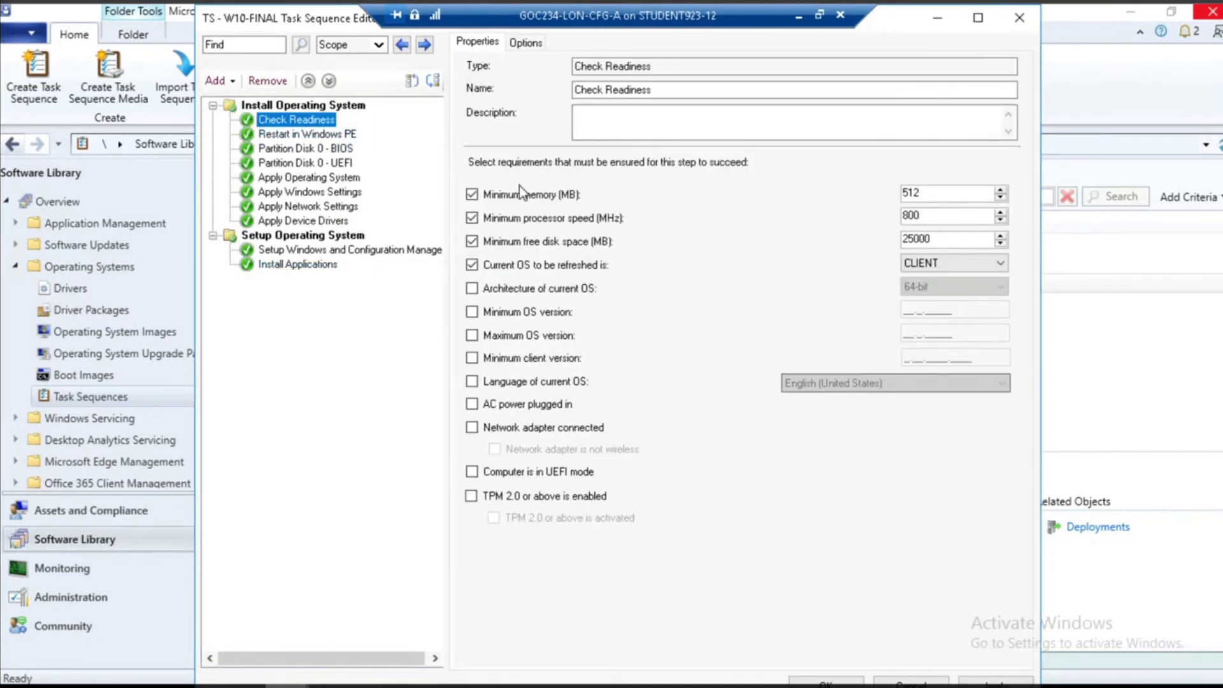
left_click(471, 497)
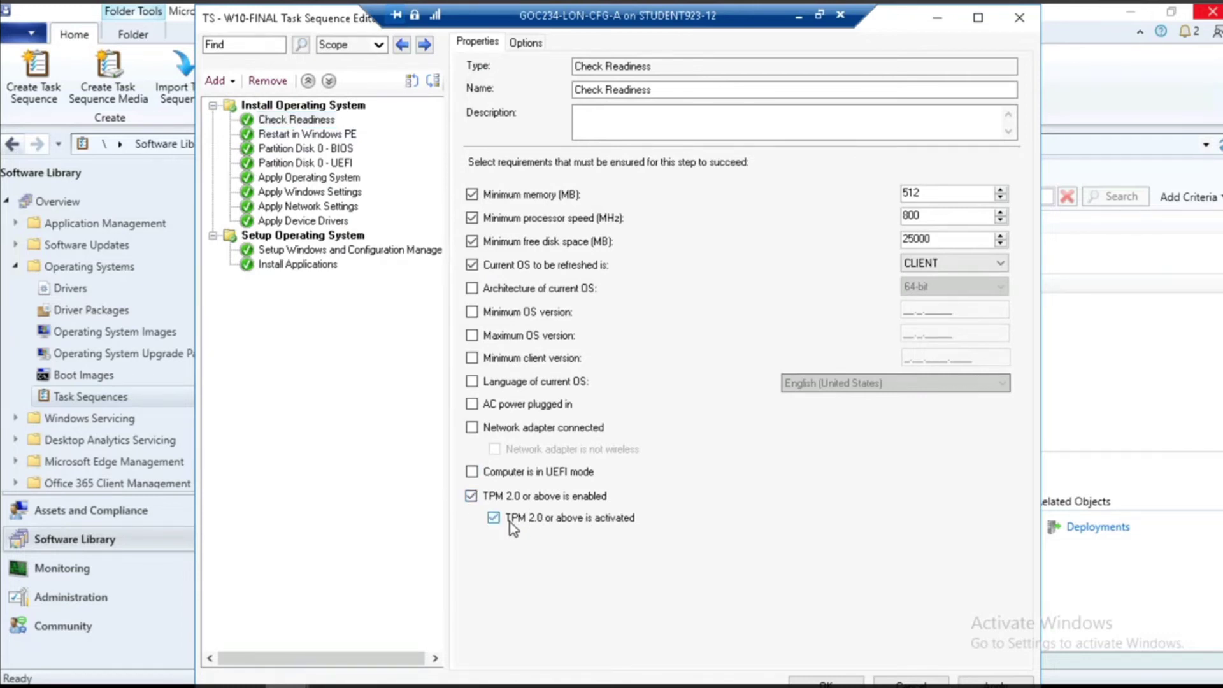
left_click(471, 497)
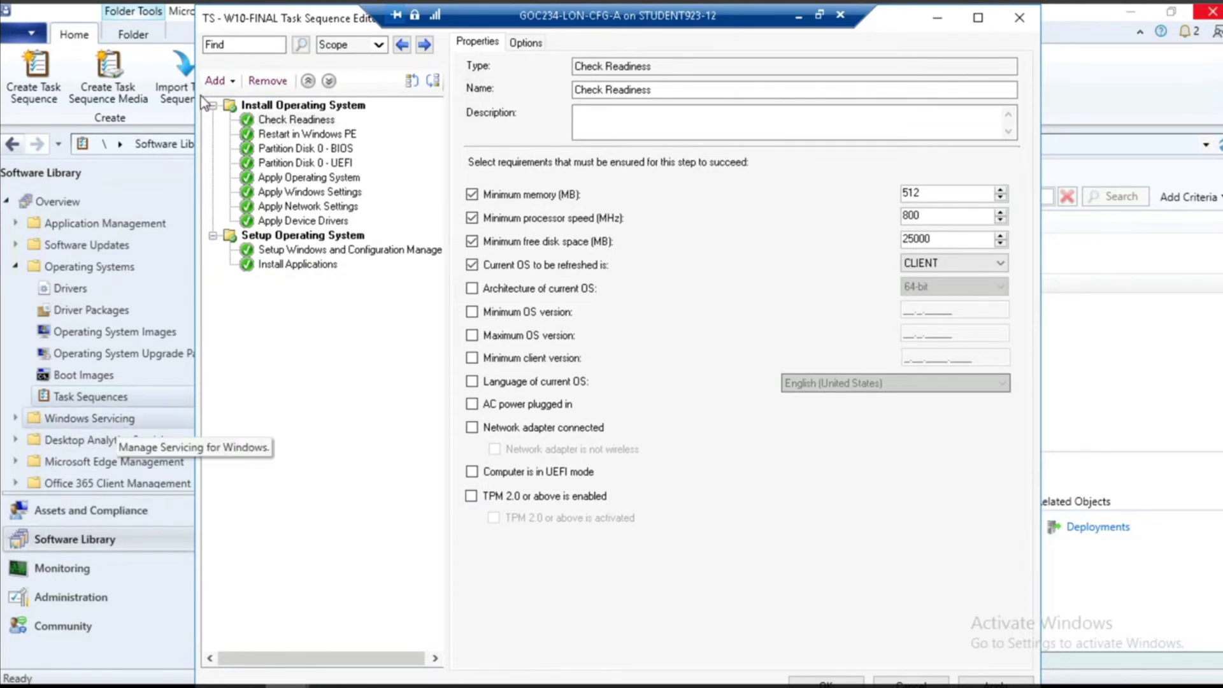
- Add an Images > Apply Operating System Image step after Check Readiness
left_click(236, 81)
mouse_move(255, 152)
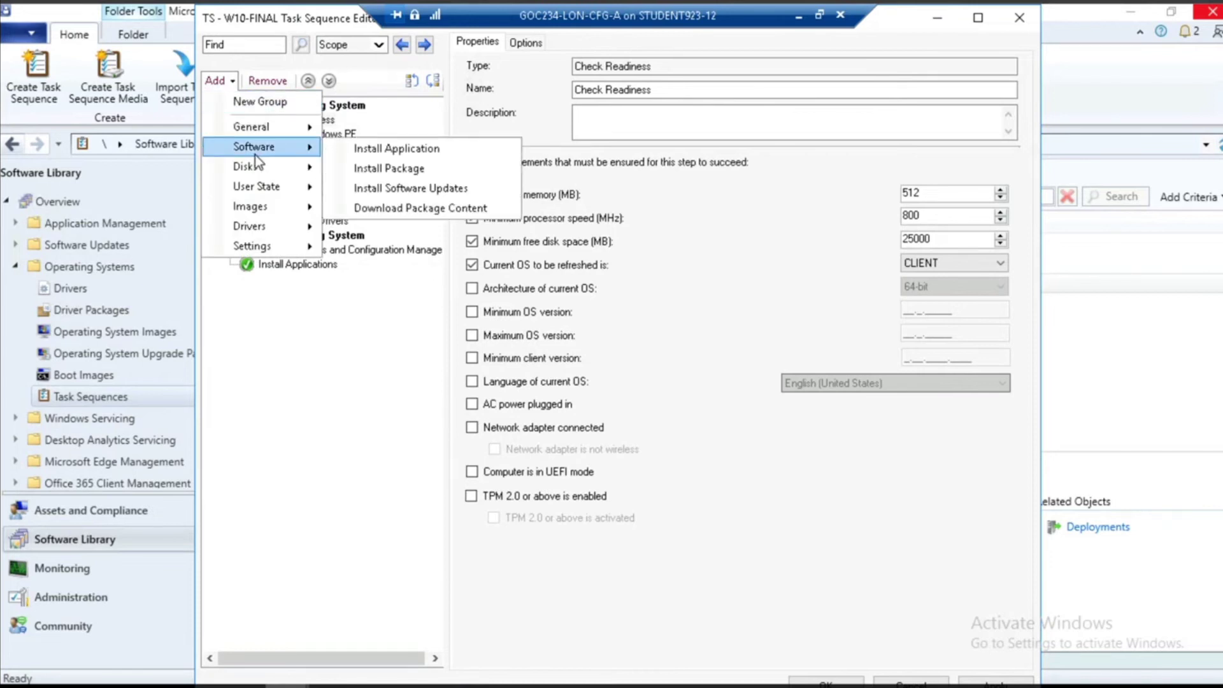
mouse_move(262, 210)
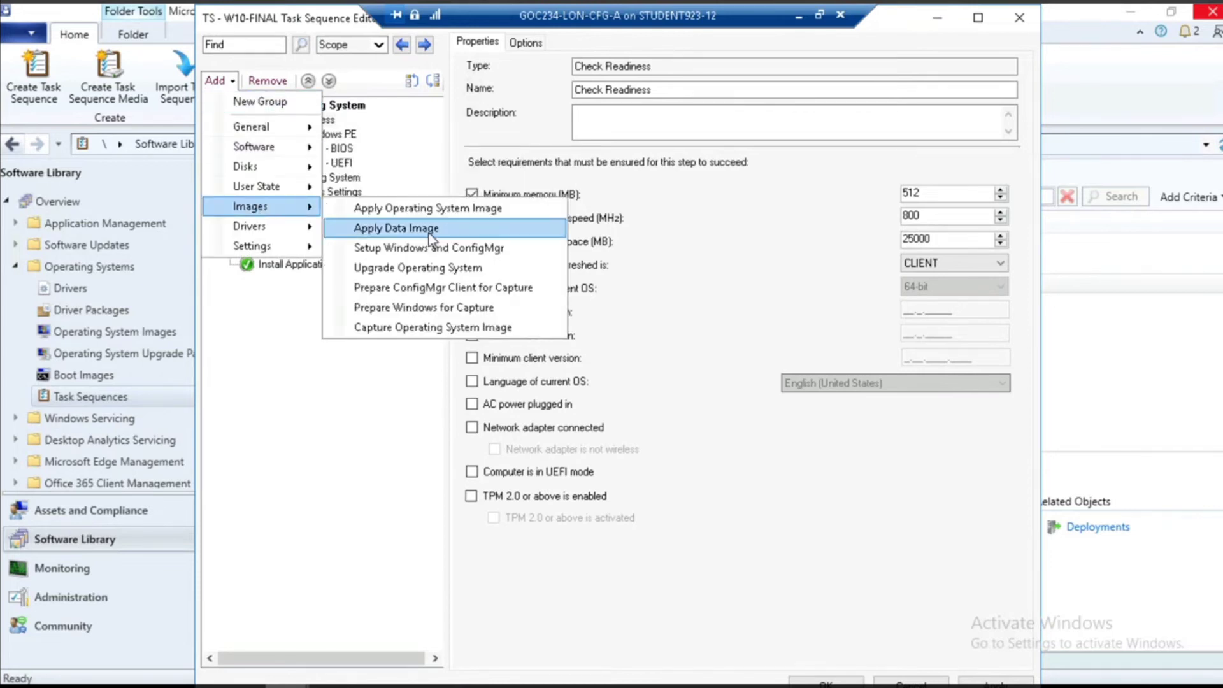
left_click(475, 215)
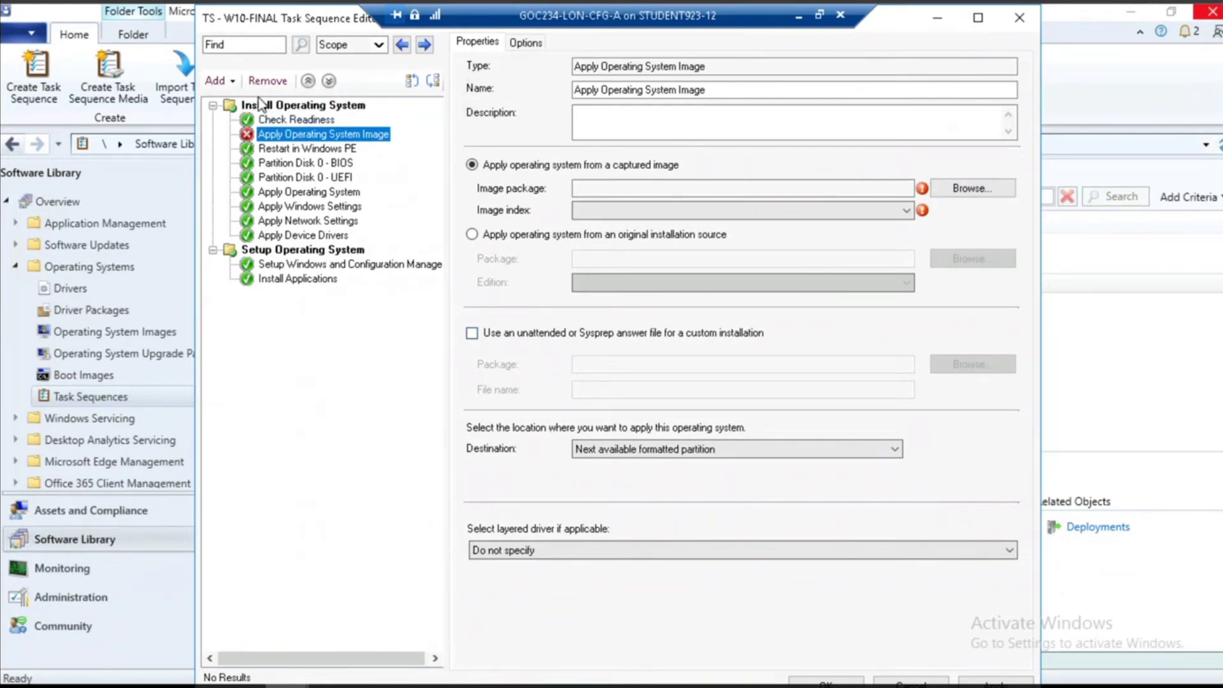
- Add an Images > Upgrade Operating System step to the sequence
left_click(231, 79)
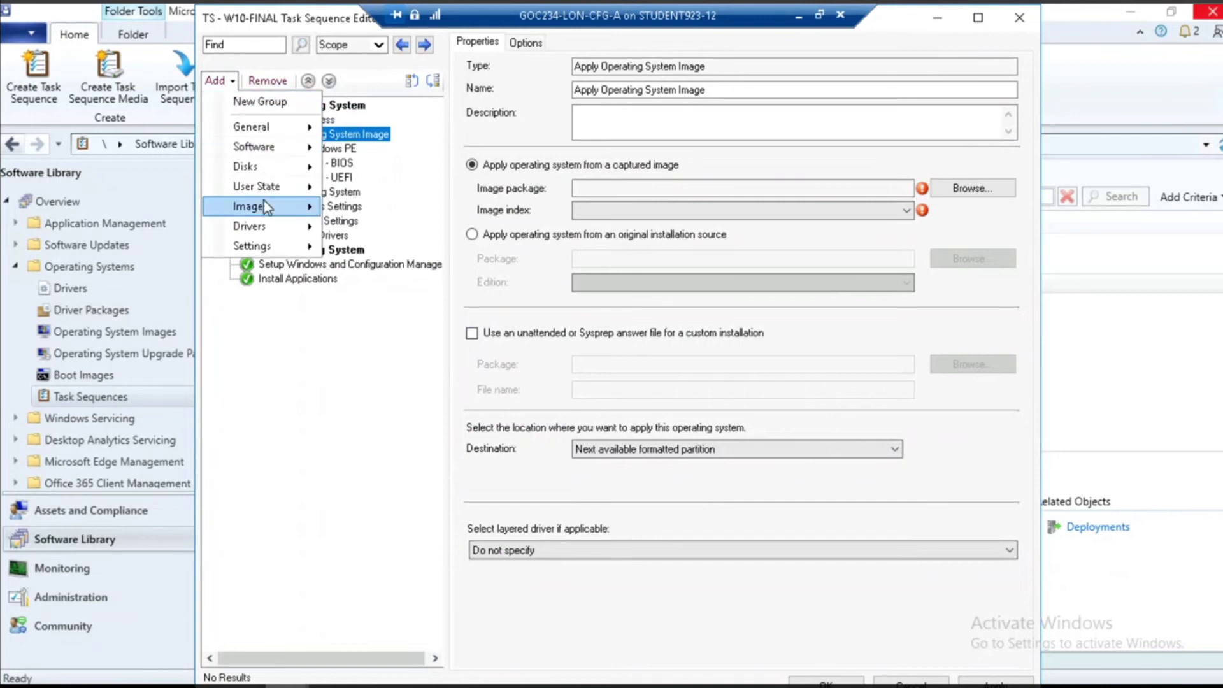
mouse_move(264, 206)
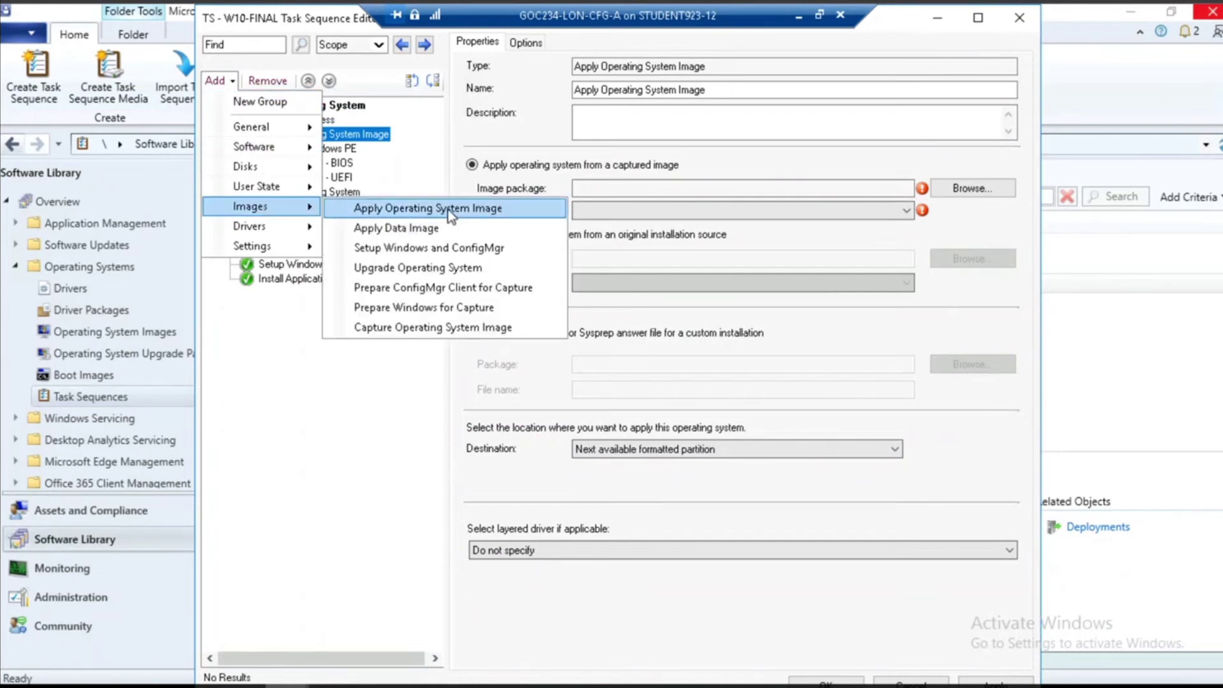
left_click(429, 271)
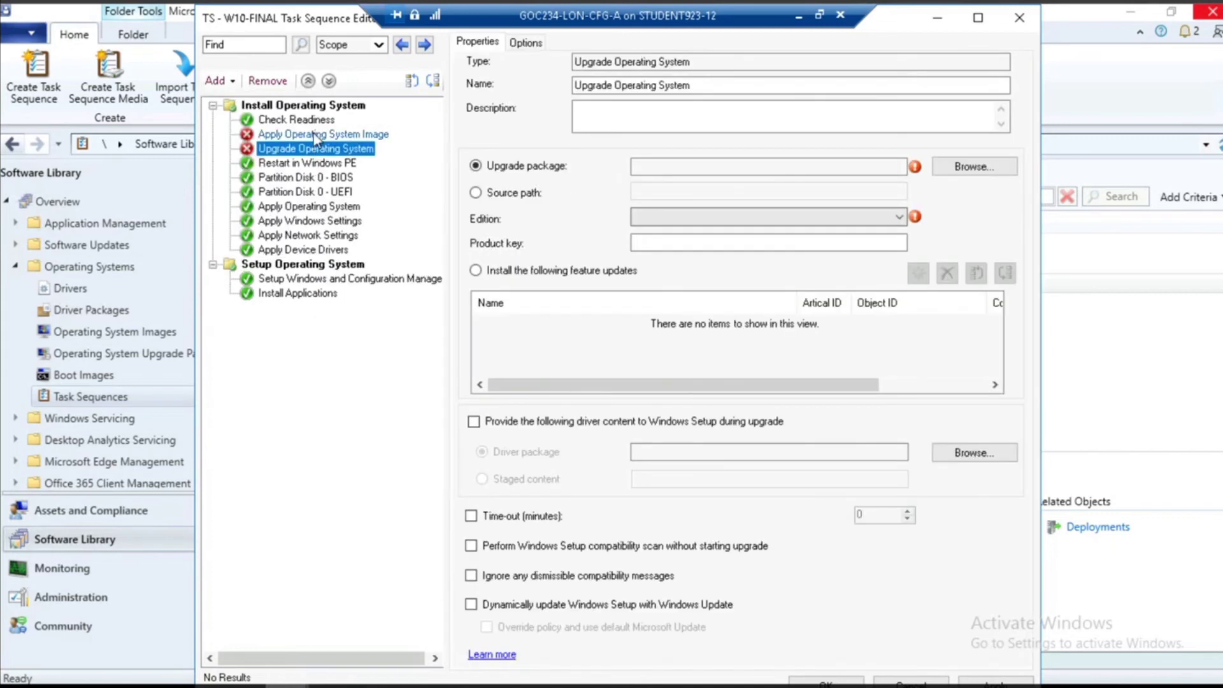
- Delete the Apply Operating System Image step and switch Upgrade Operating System to 'Install the following feature updates'
right_click(315, 136)
left_click(357, 205)
left_click(658, 420)
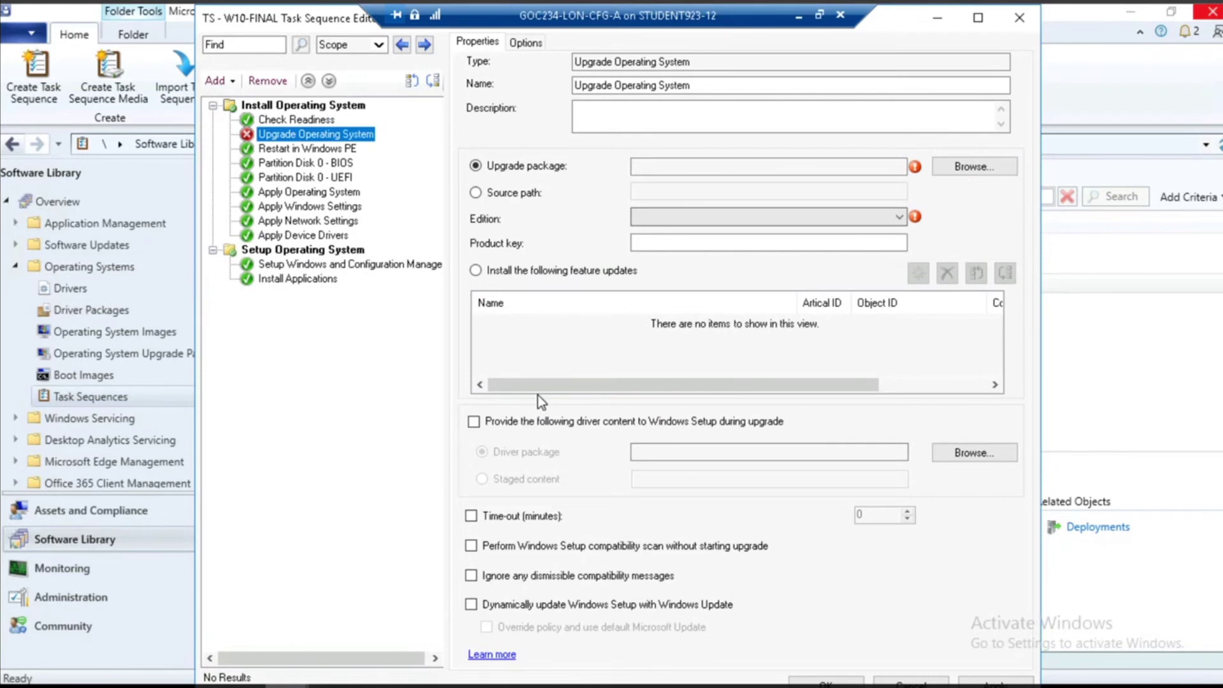
left_click(518, 272)
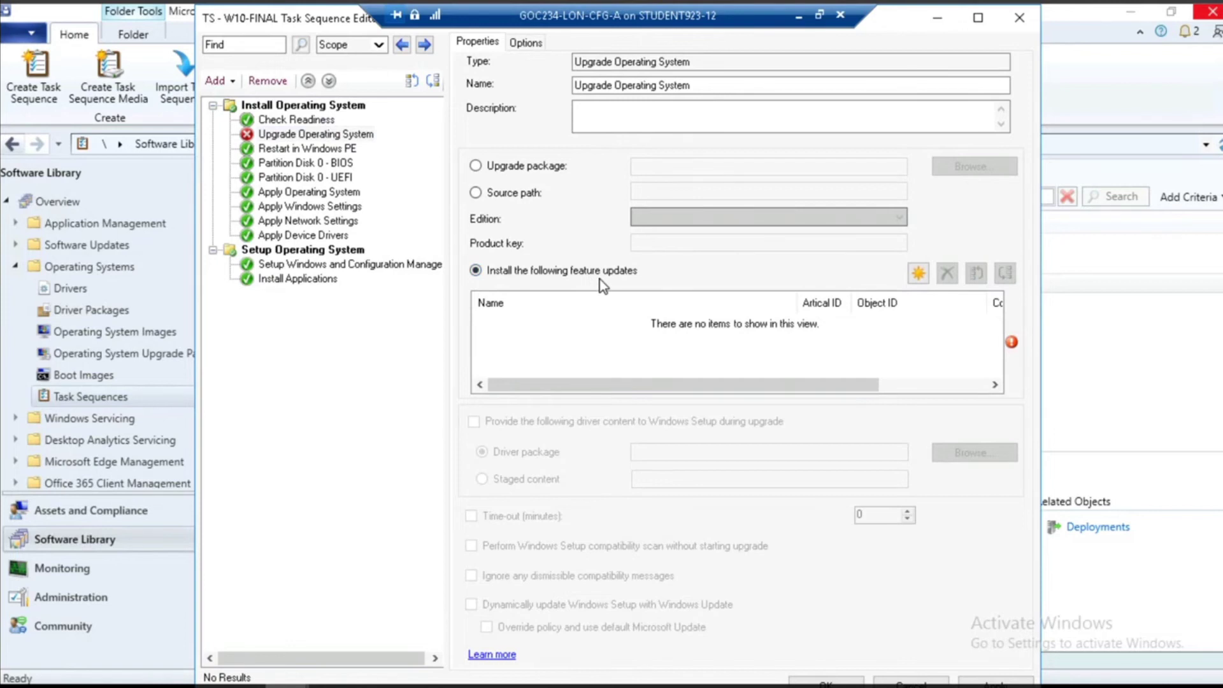
left_click(919, 273)
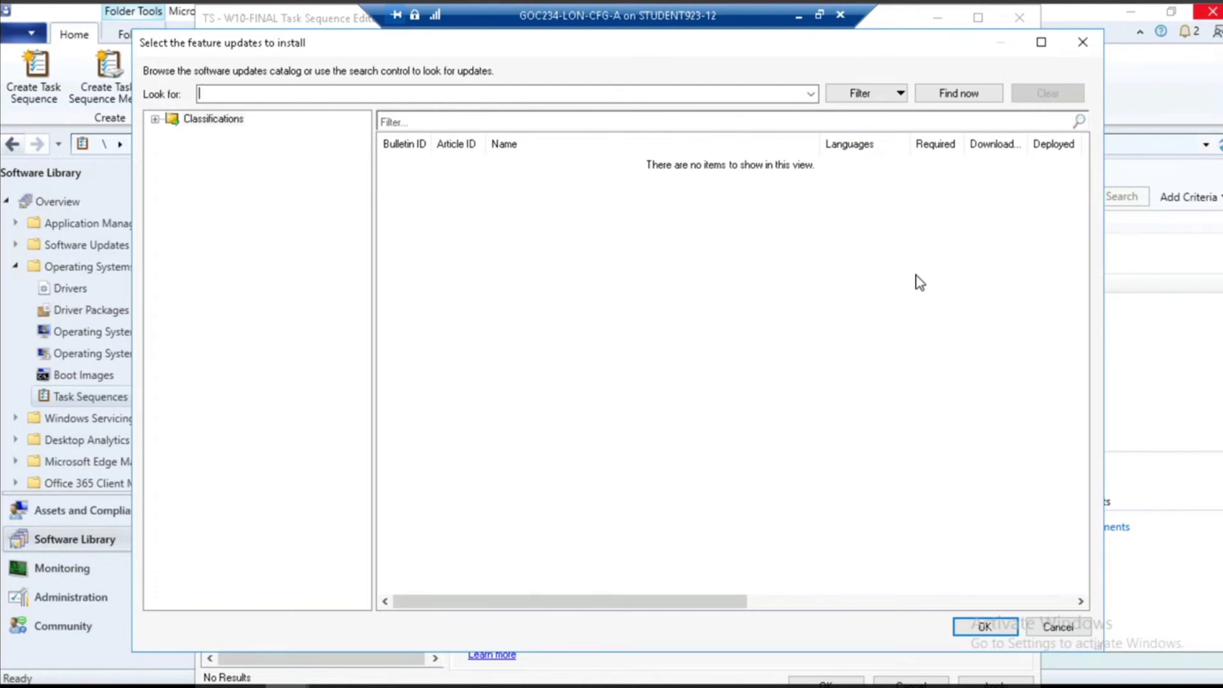
- Select the Windows 10 version 1903 business editions en-us x64 feature update under Upgrades > Microsoft
left_click(156, 119)
left_click(193, 133)
left_click(172, 133)
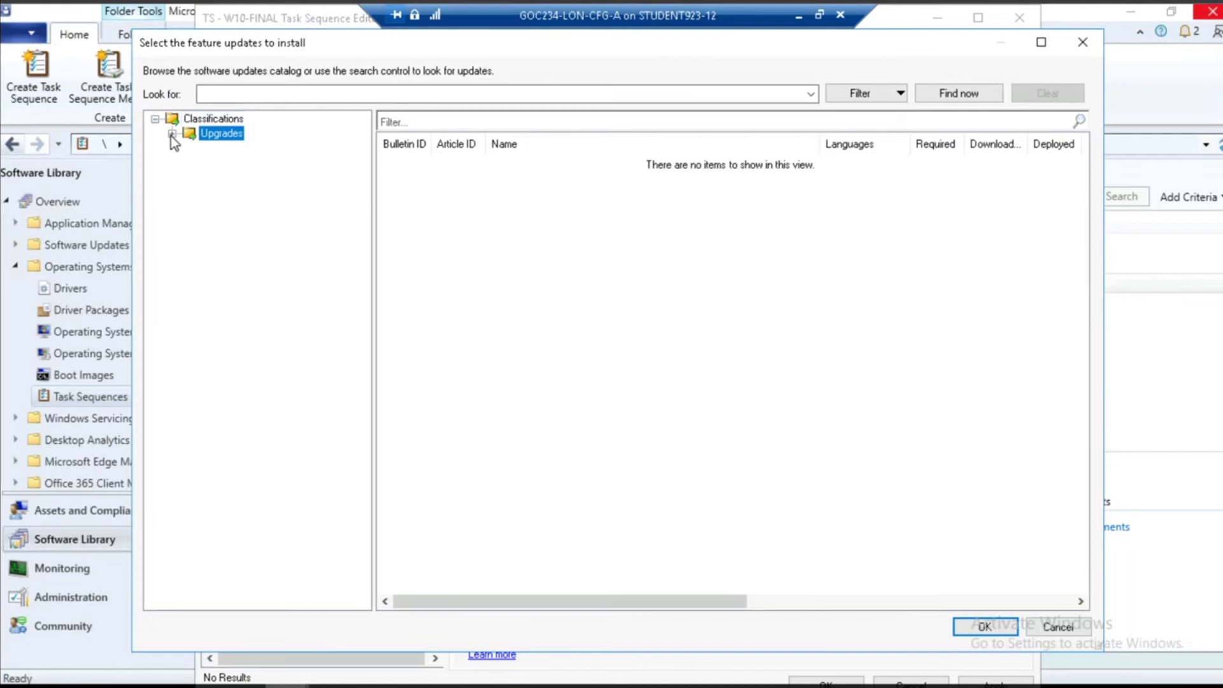
left_click(189, 148)
left_click(219, 148)
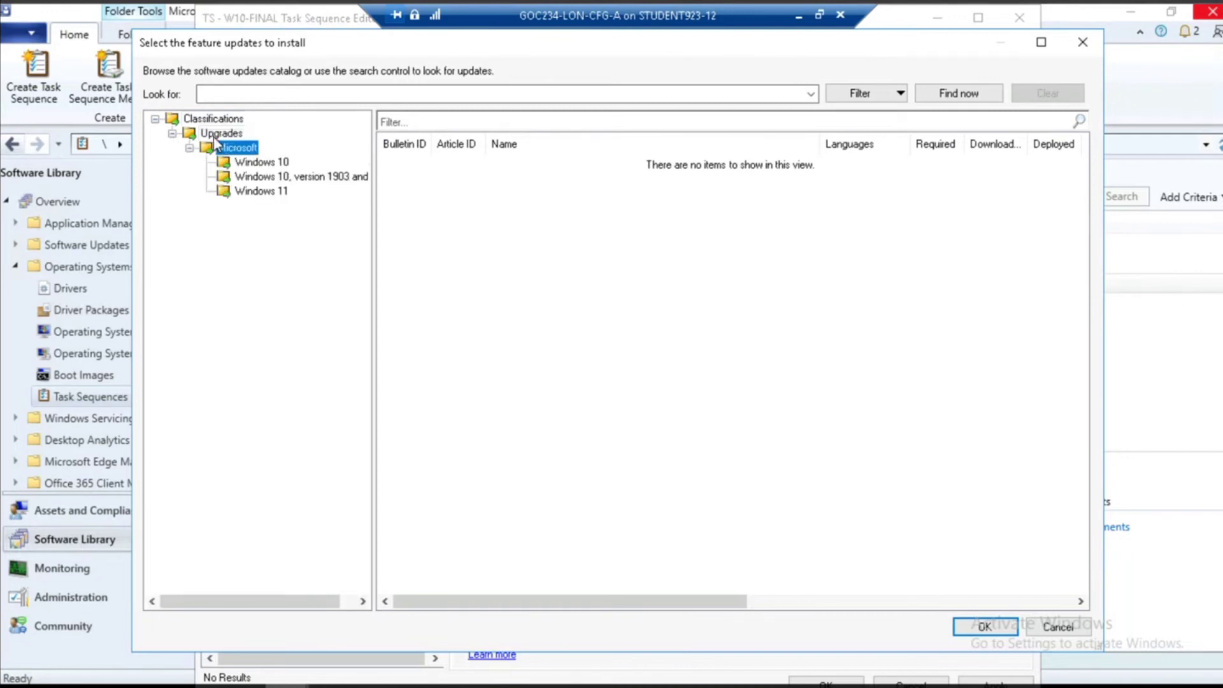
left_click(269, 180)
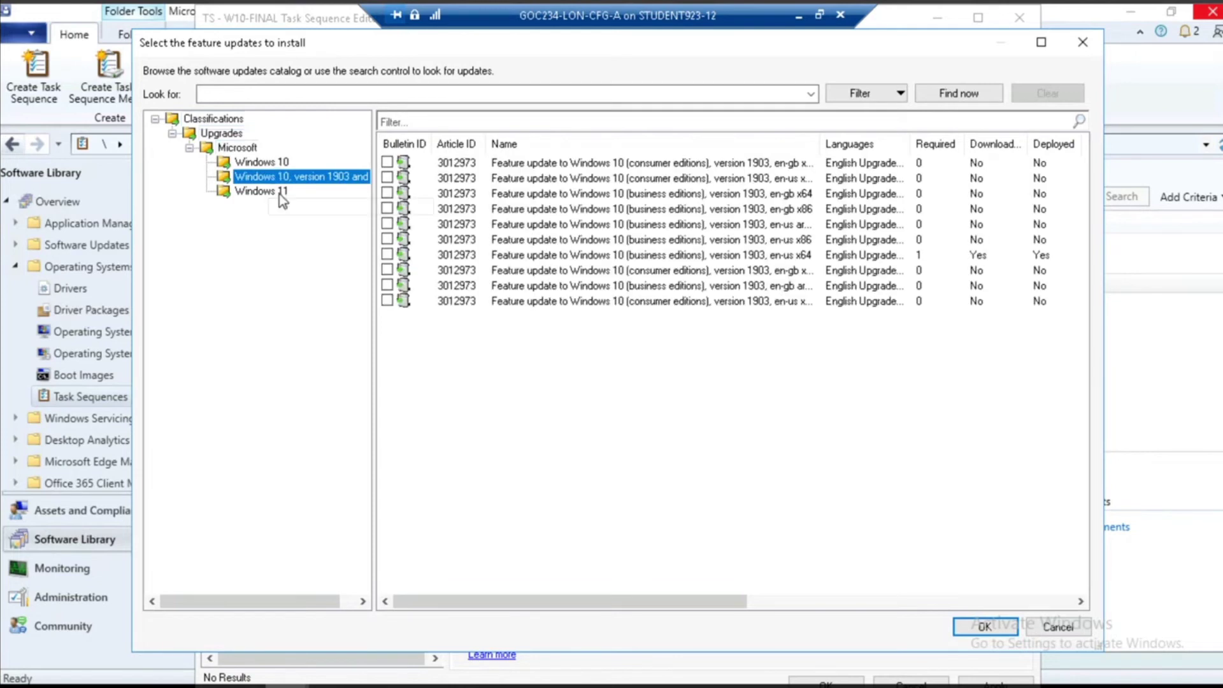
left_click(278, 193)
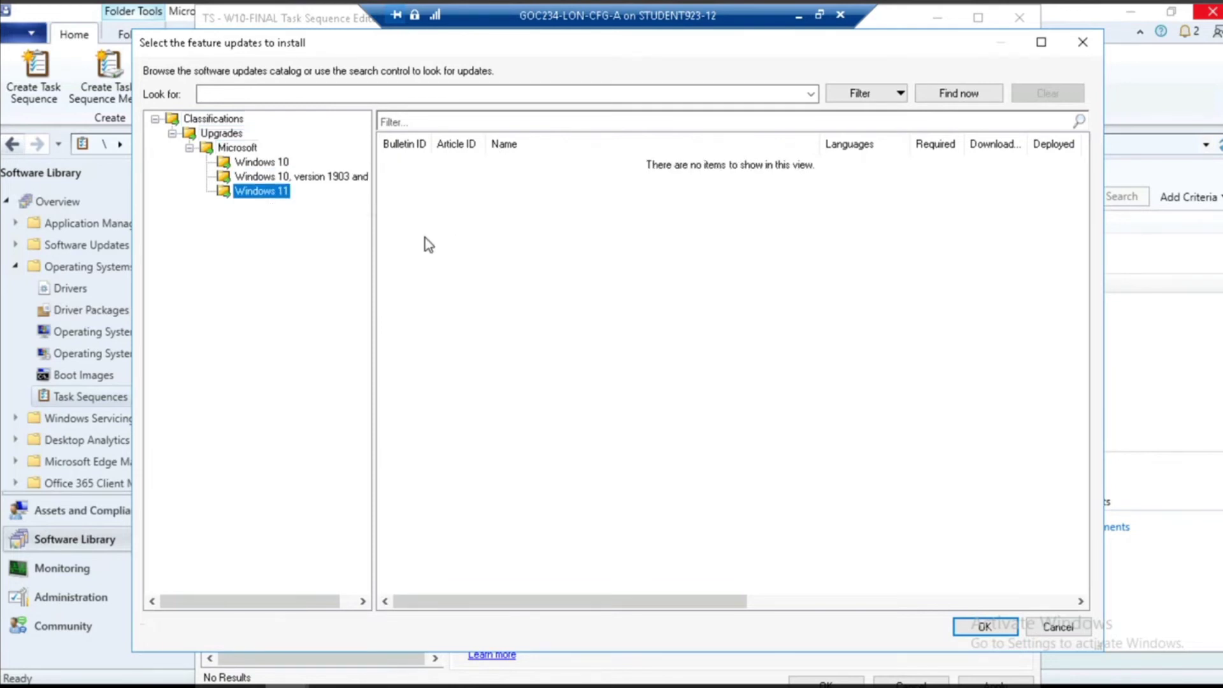
left_click(287, 177)
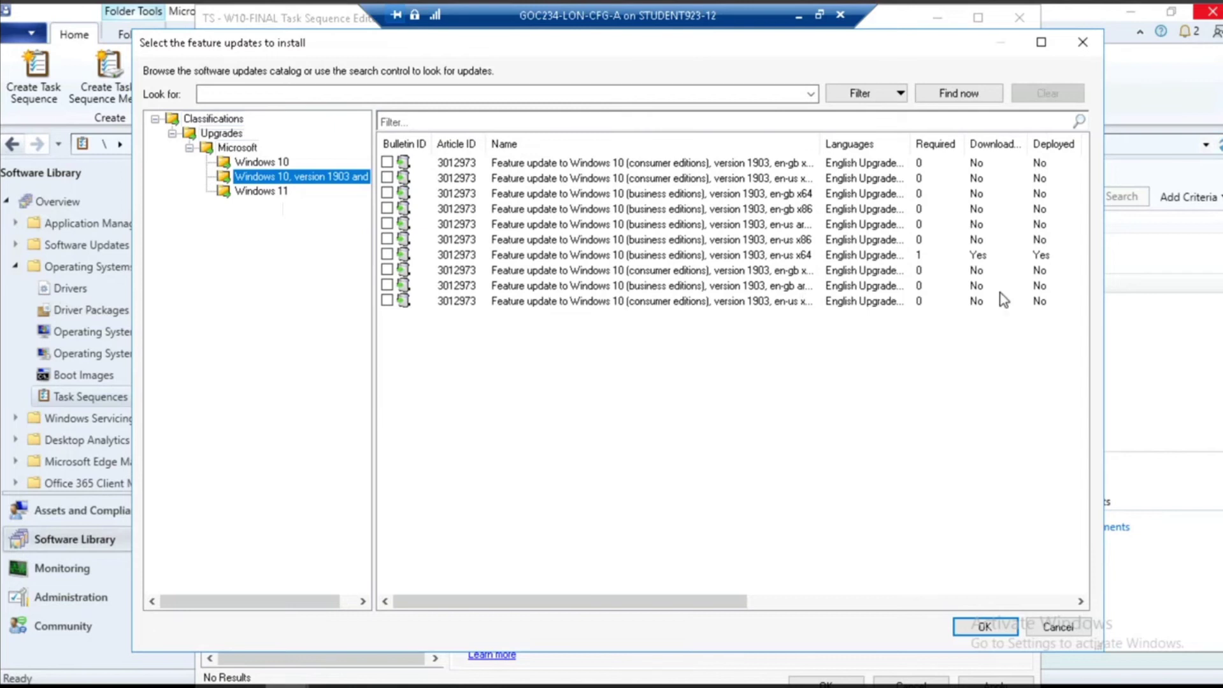
left_click(929, 256)
left_click(387, 255)
left_click(985, 627)
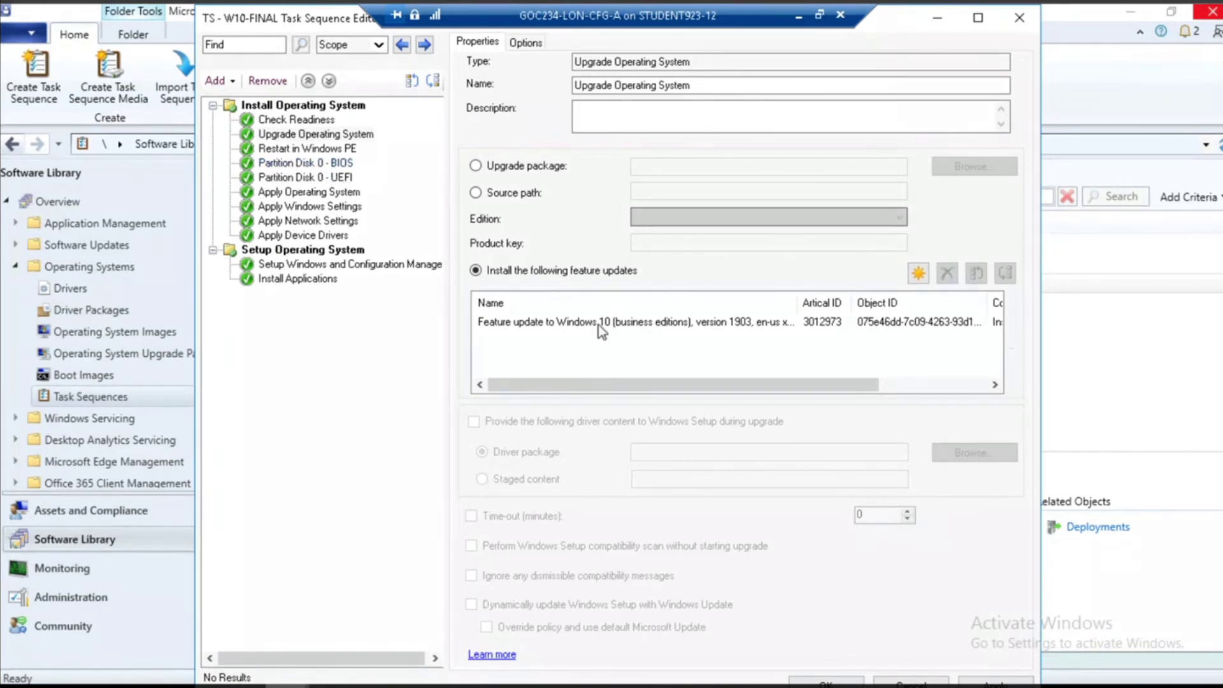
- Close the Task Sequence Editor, discarding the unsaved changes
left_click(1020, 18)
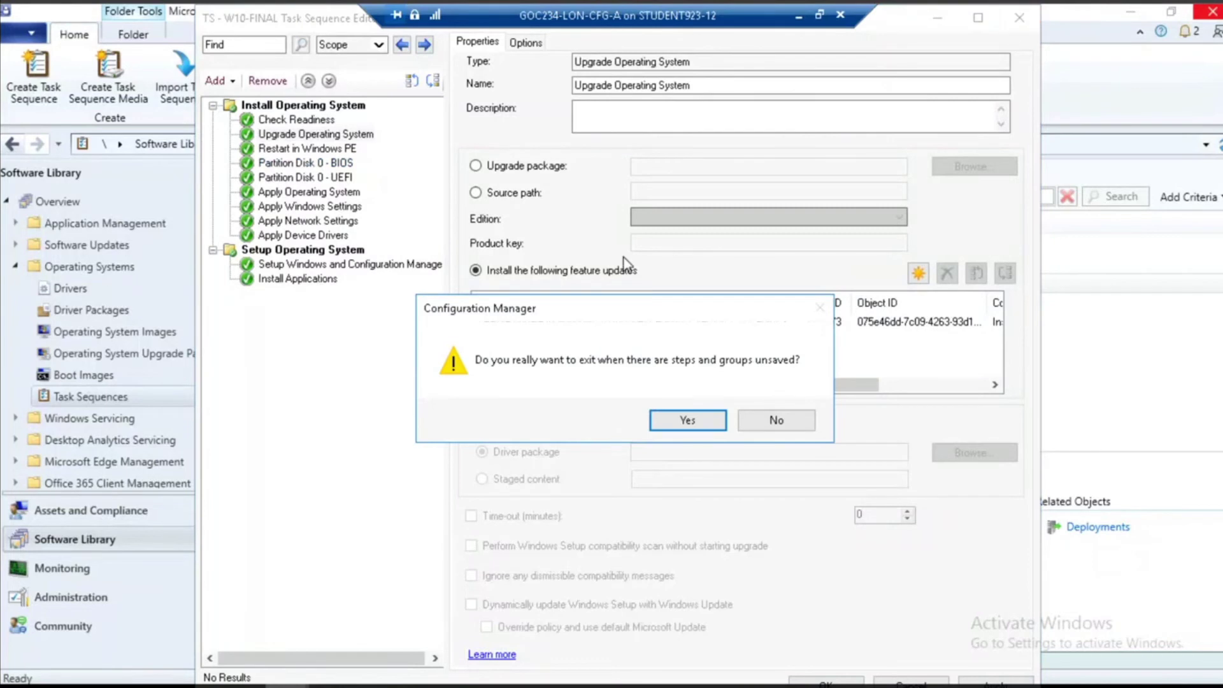
left_click(678, 421)
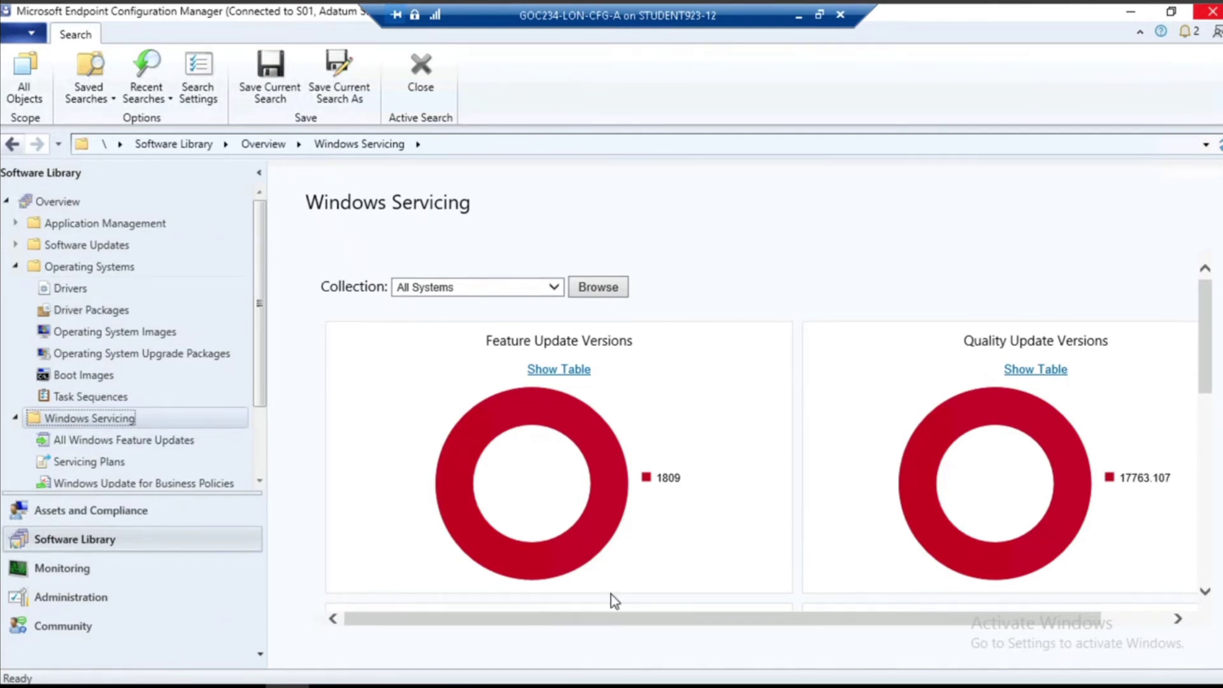
- Toggle the Feature Update Versions tile to table view and back to the donut chart
left_click(577, 375)
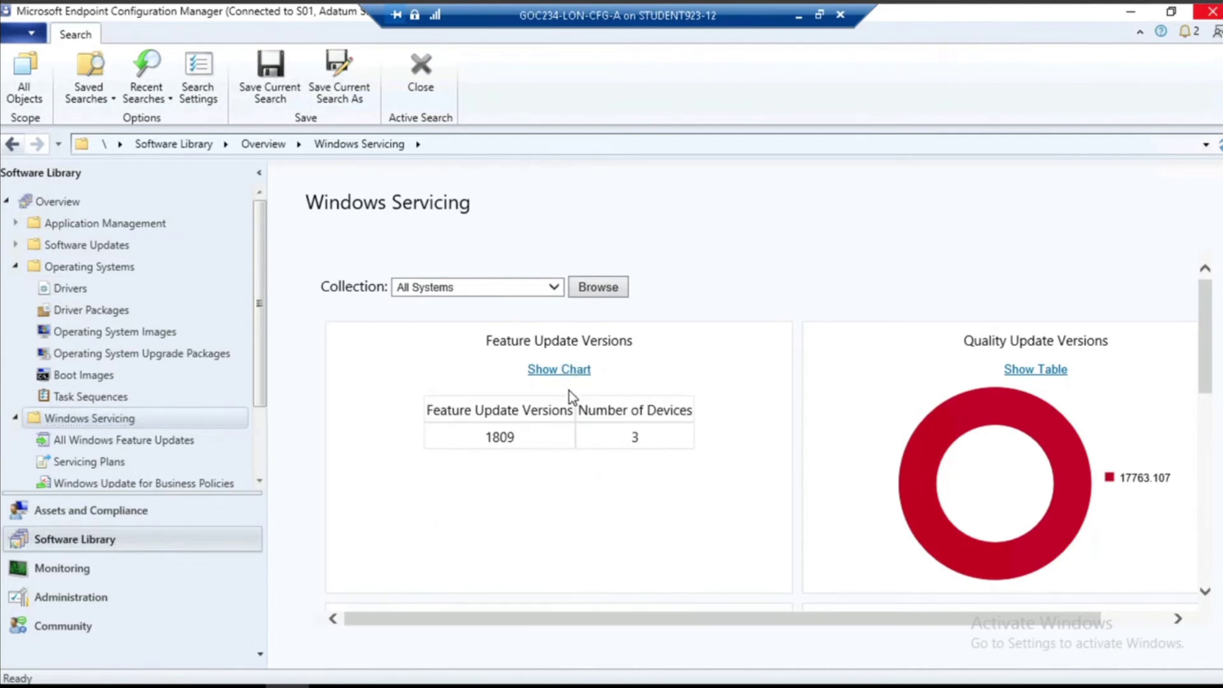
left_click(577, 376)
mouse_move(603, 494)
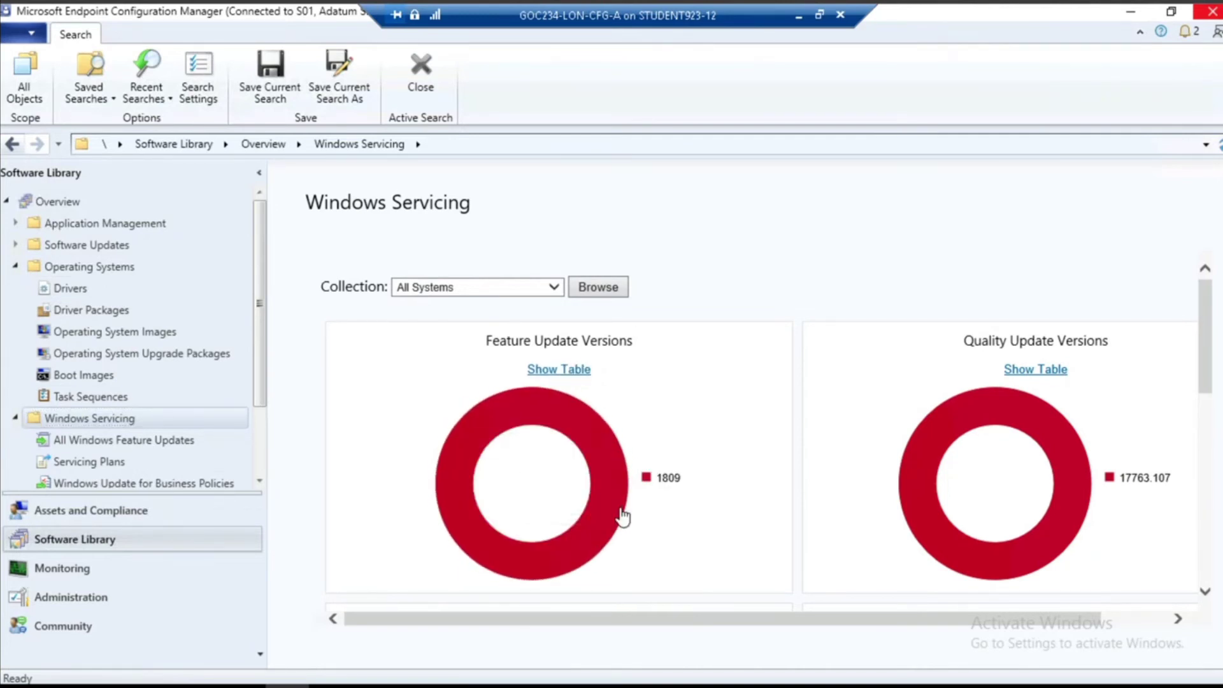
left_click(593, 376)
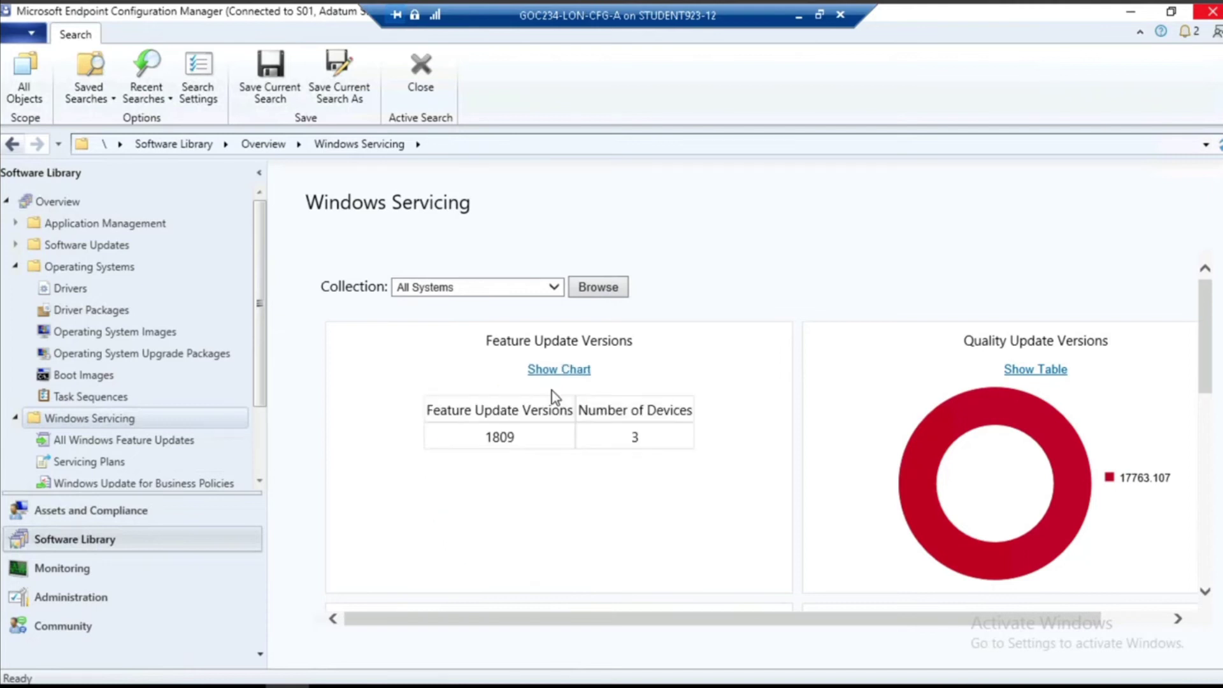
left_click(567, 376)
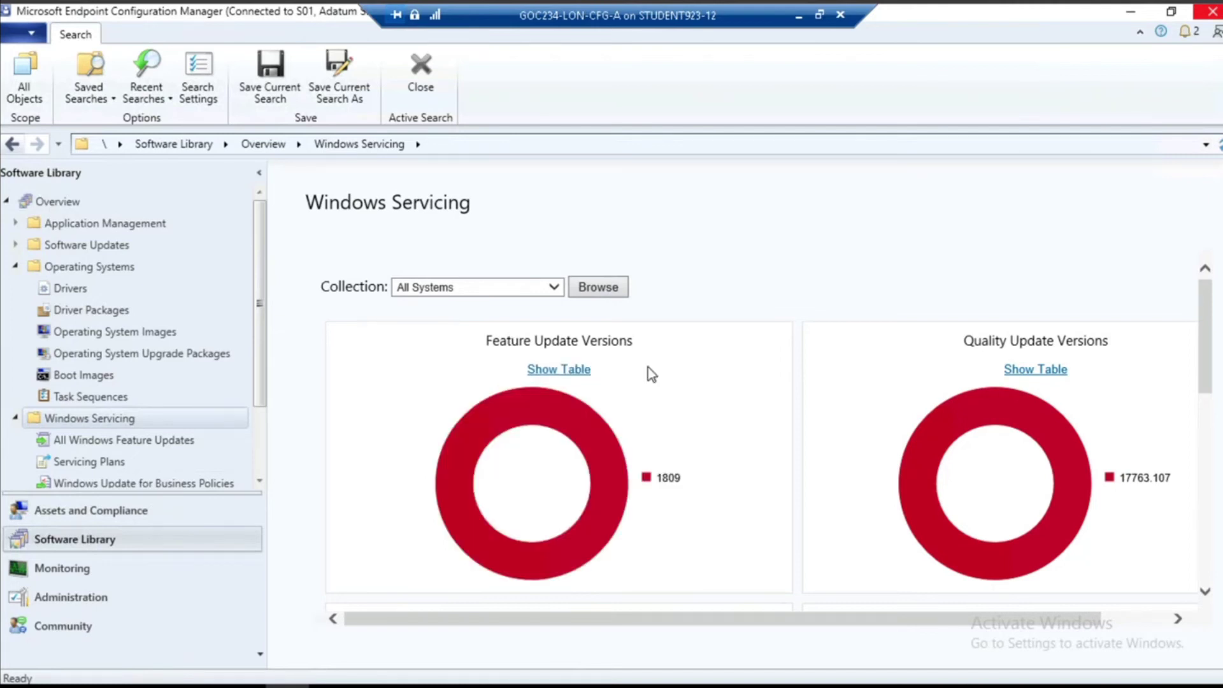
- Toggle Quality Update Versions to a table and back, then advance the IT Rāno slideshow
left_click_drag(725, 614, 815, 625)
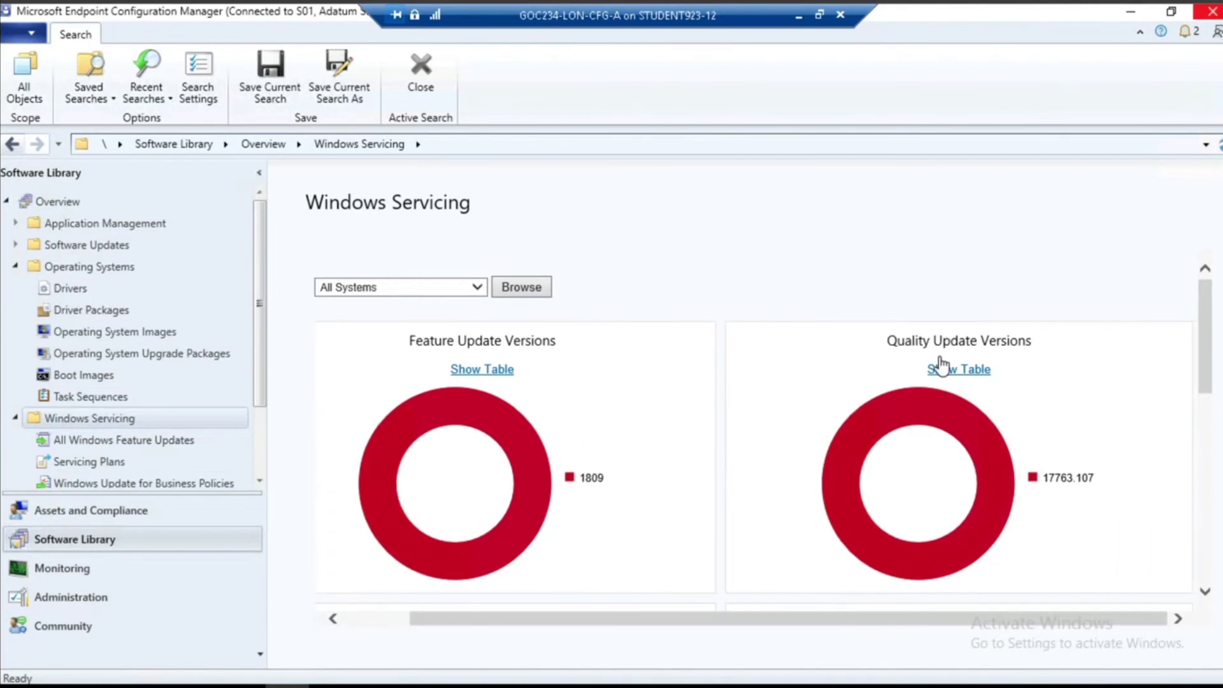
left_click_drag(1208, 335, 1201, 428)
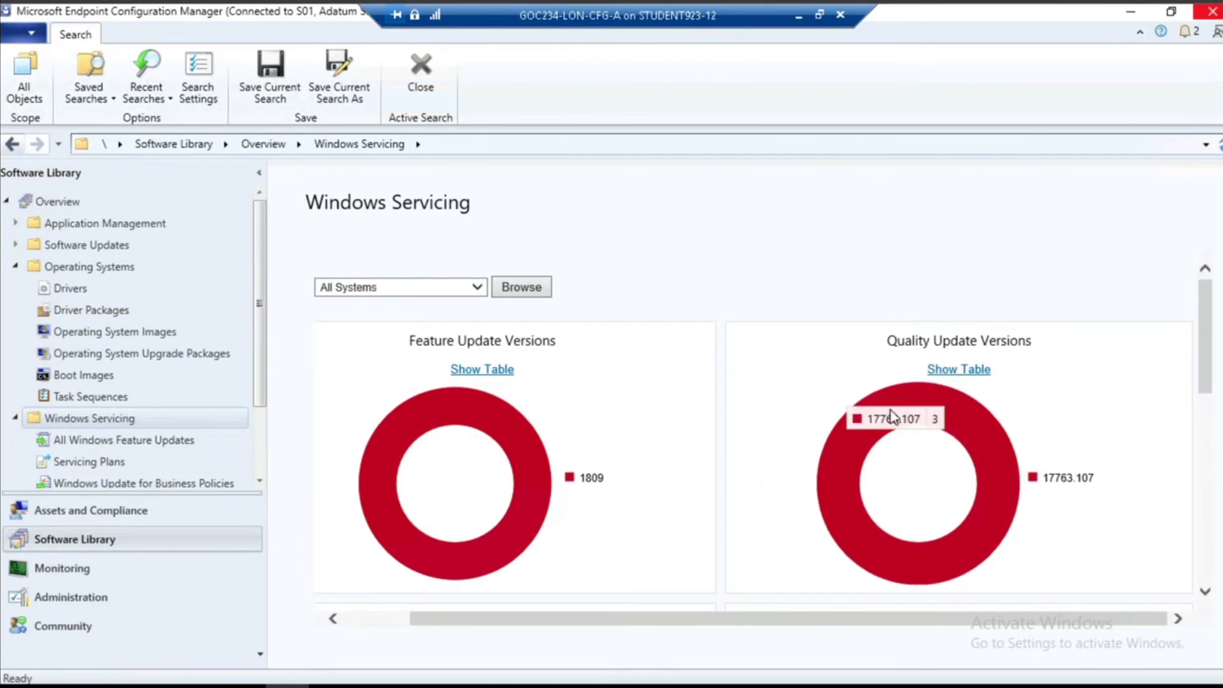
scroll(639, 371, "down", 5)
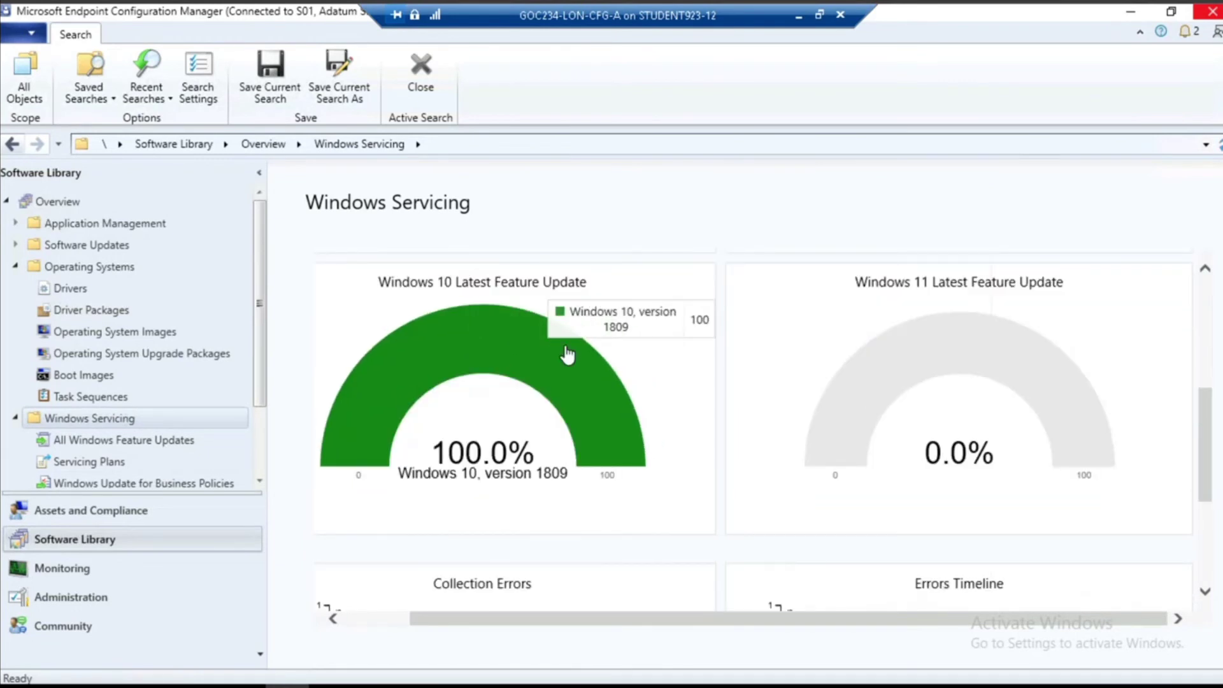
left_click(970, 373)
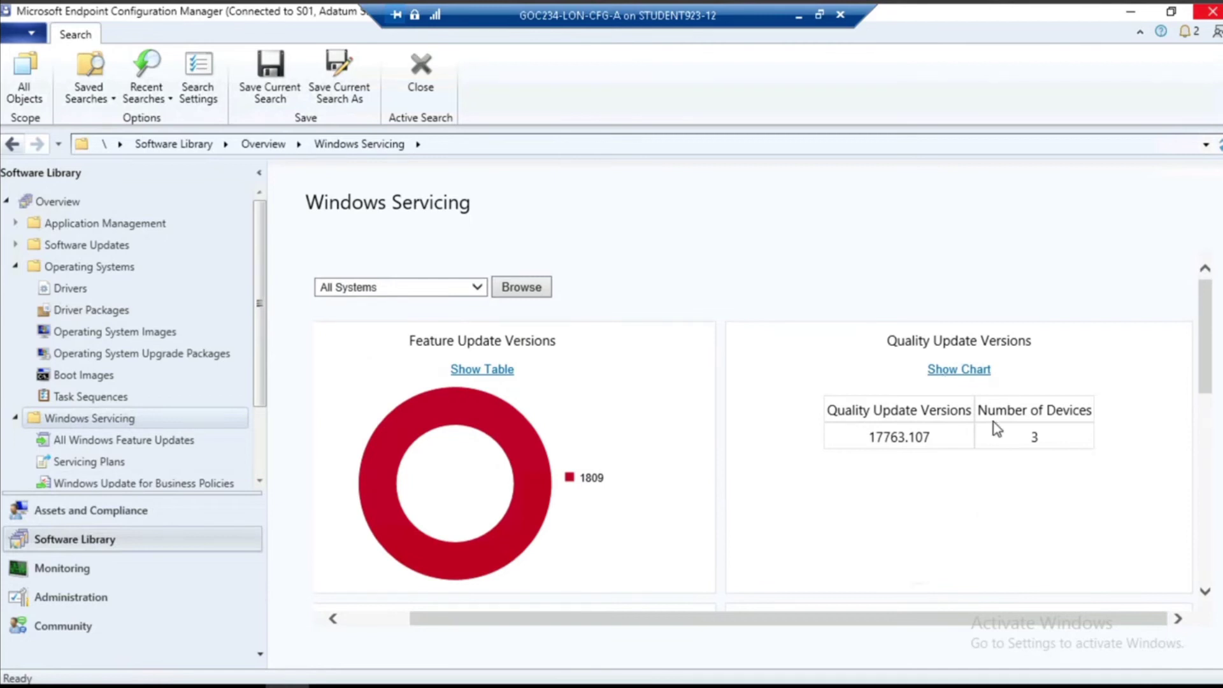
left_click(973, 376)
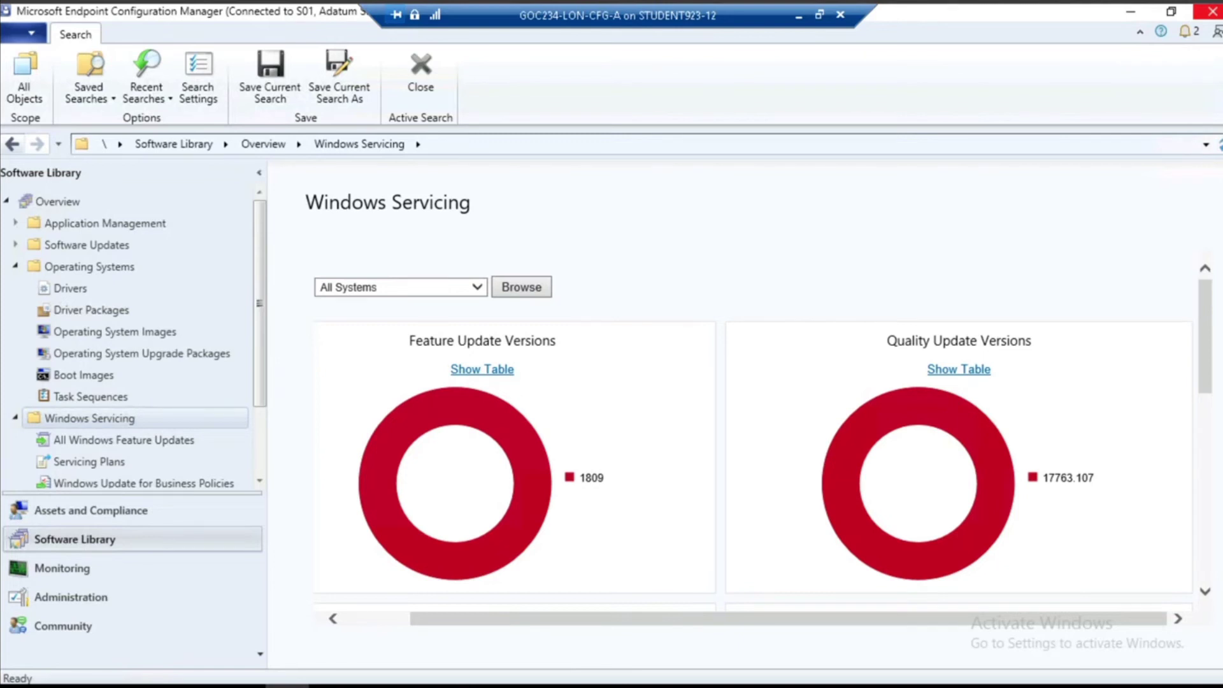
key("alt+Tab")
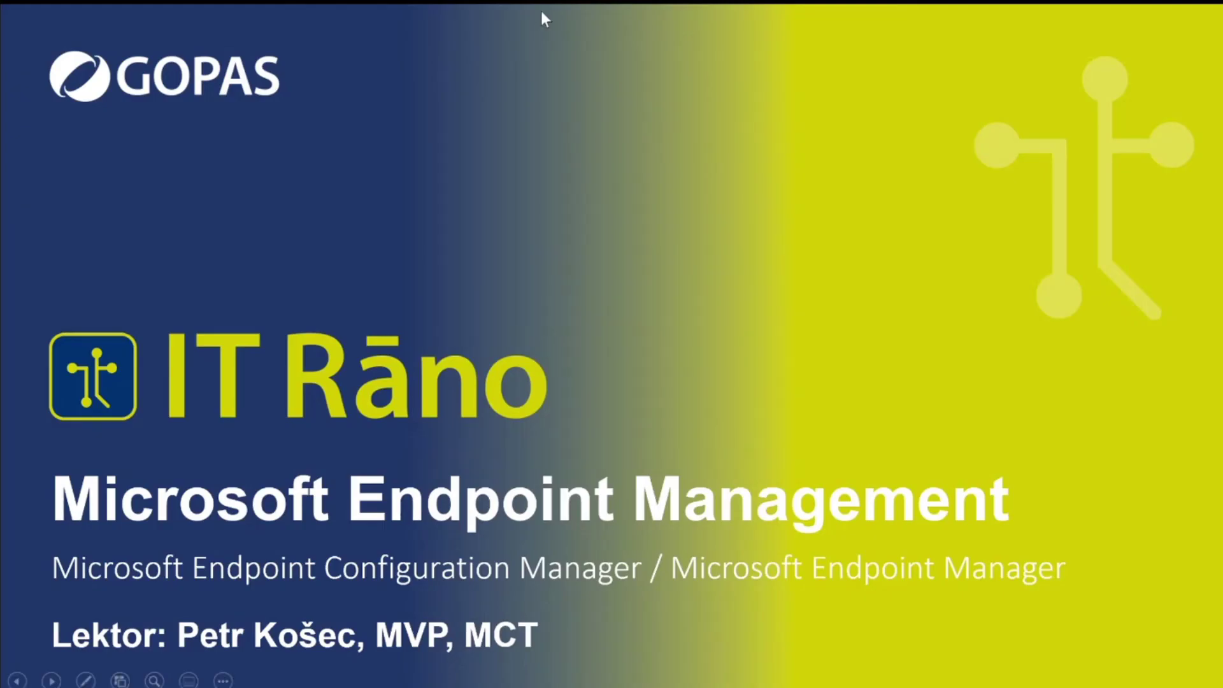
key("Right")
key("Right")
key("Right")
key("Right")
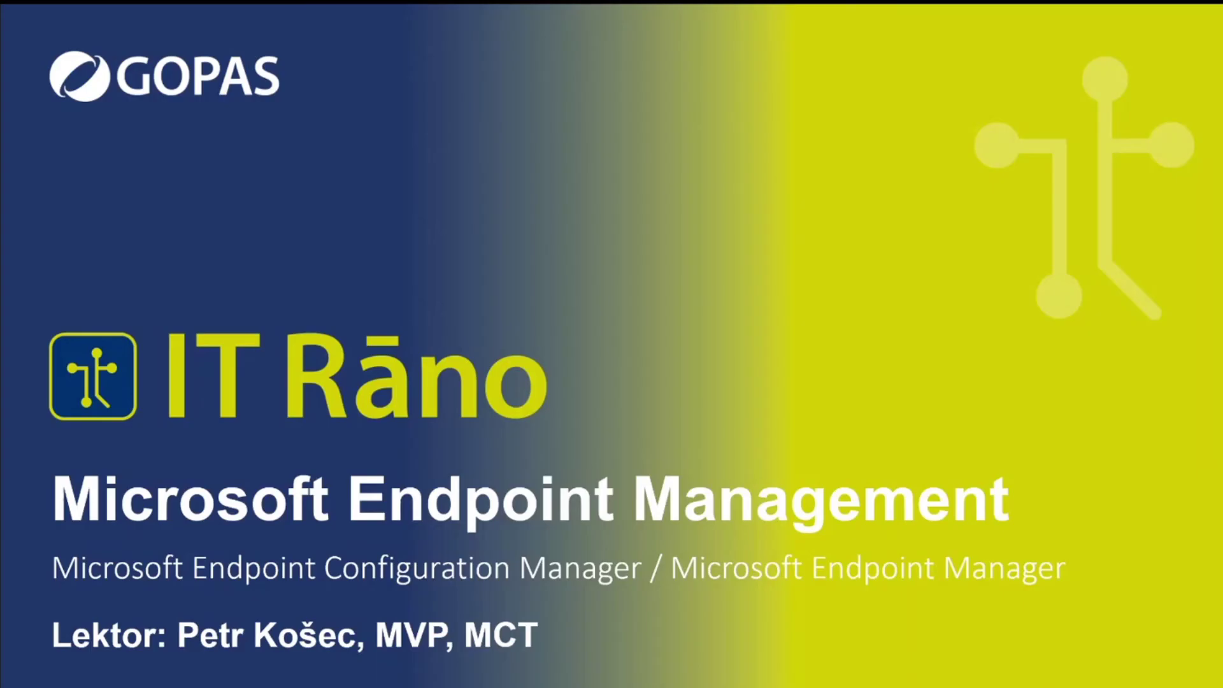
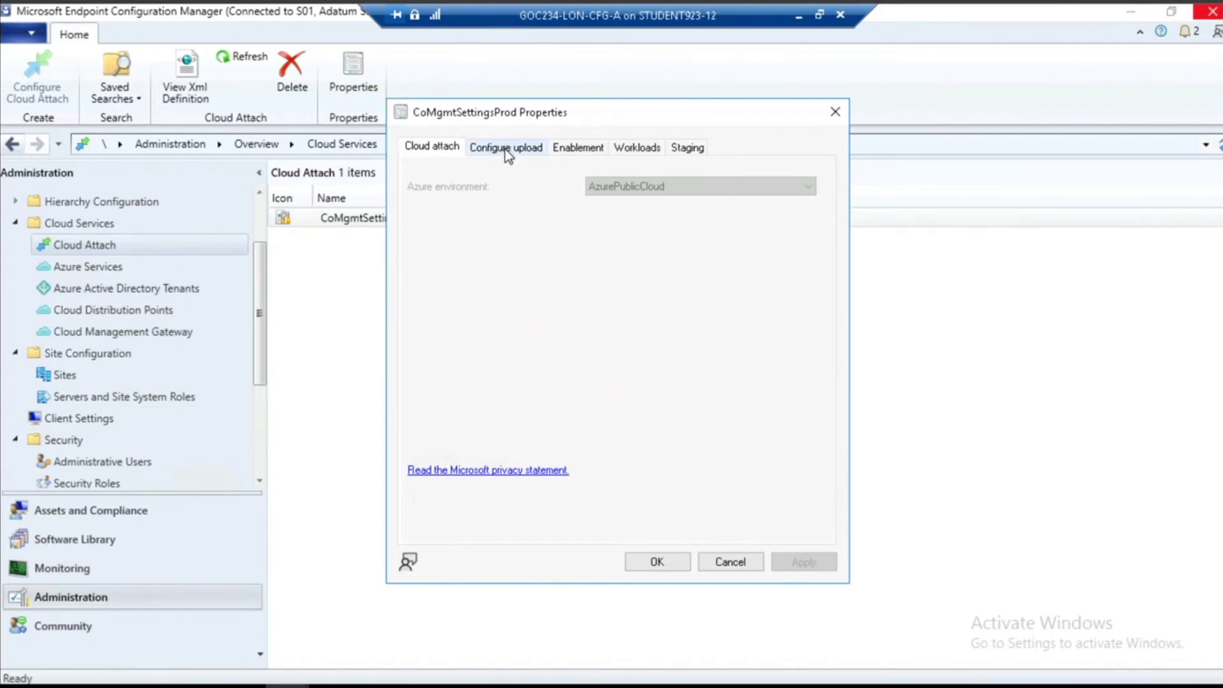
- Review CoMgmtSettingsProd's Configure upload, Enablement and Workloads tabs
left_click(437, 146)
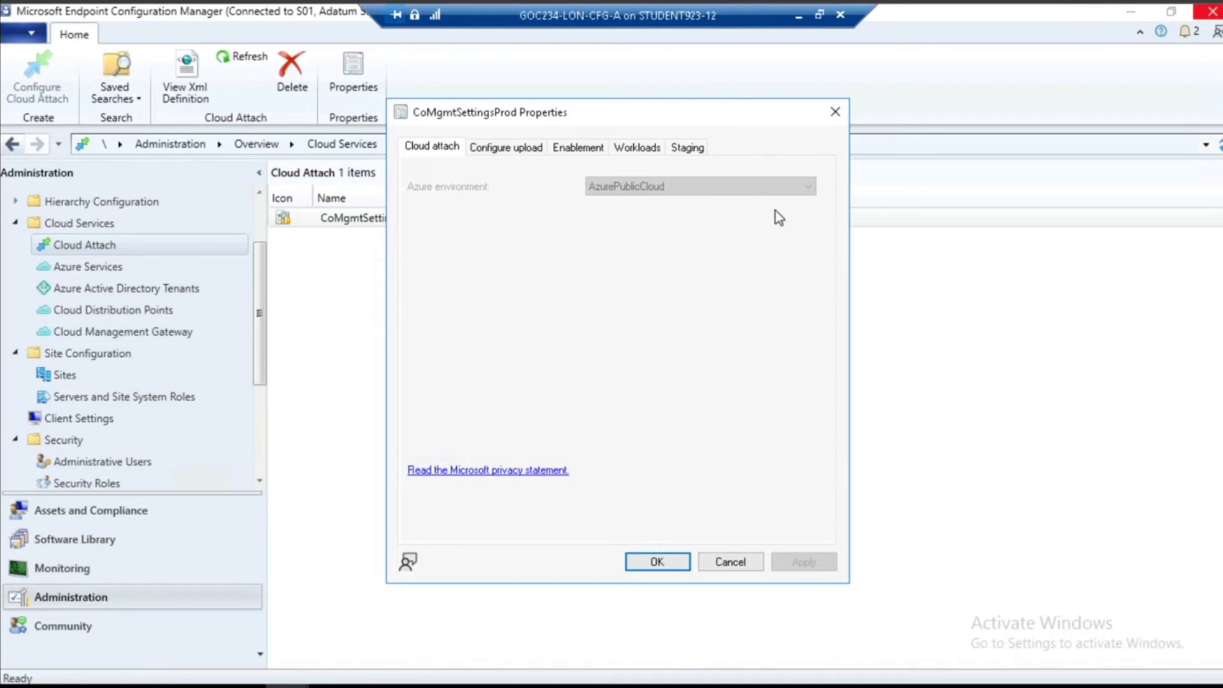
left_click(487, 150)
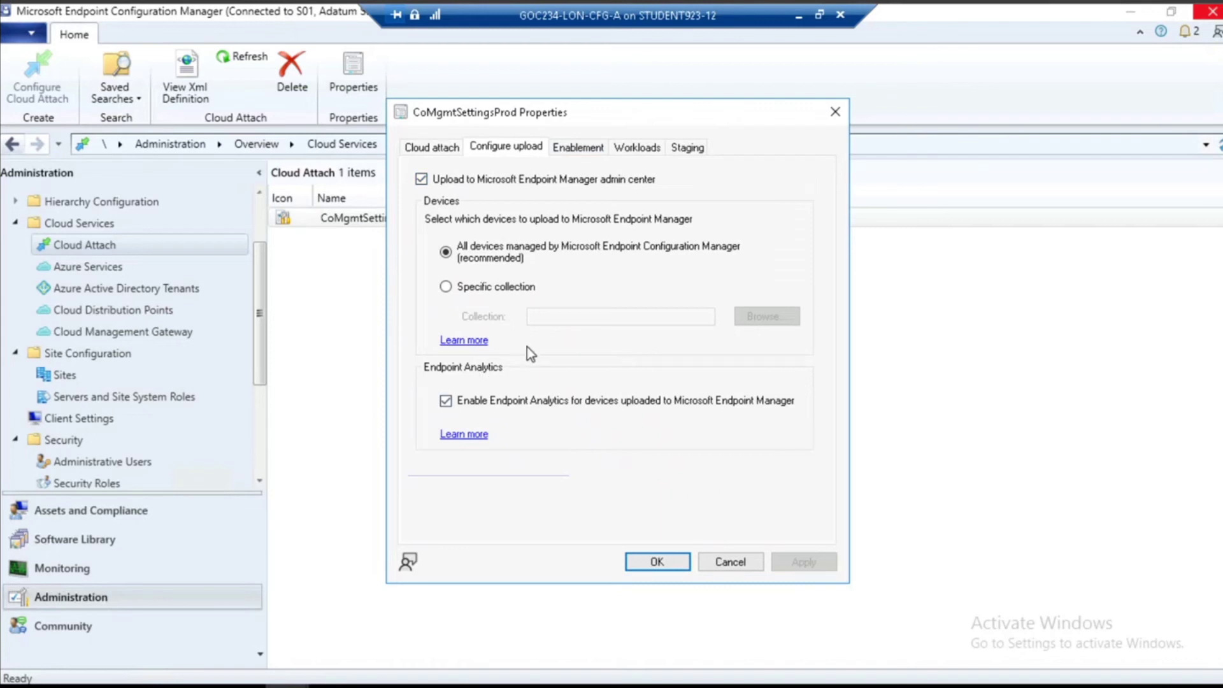
left_click(579, 148)
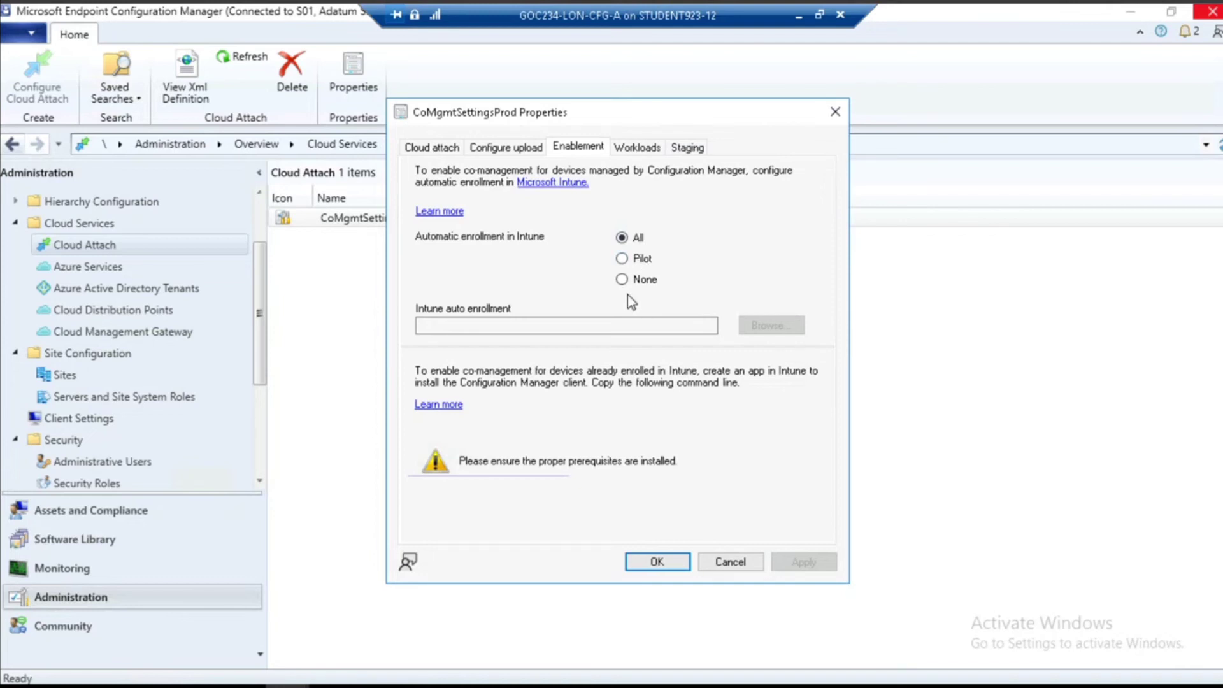
left_click(628, 150)
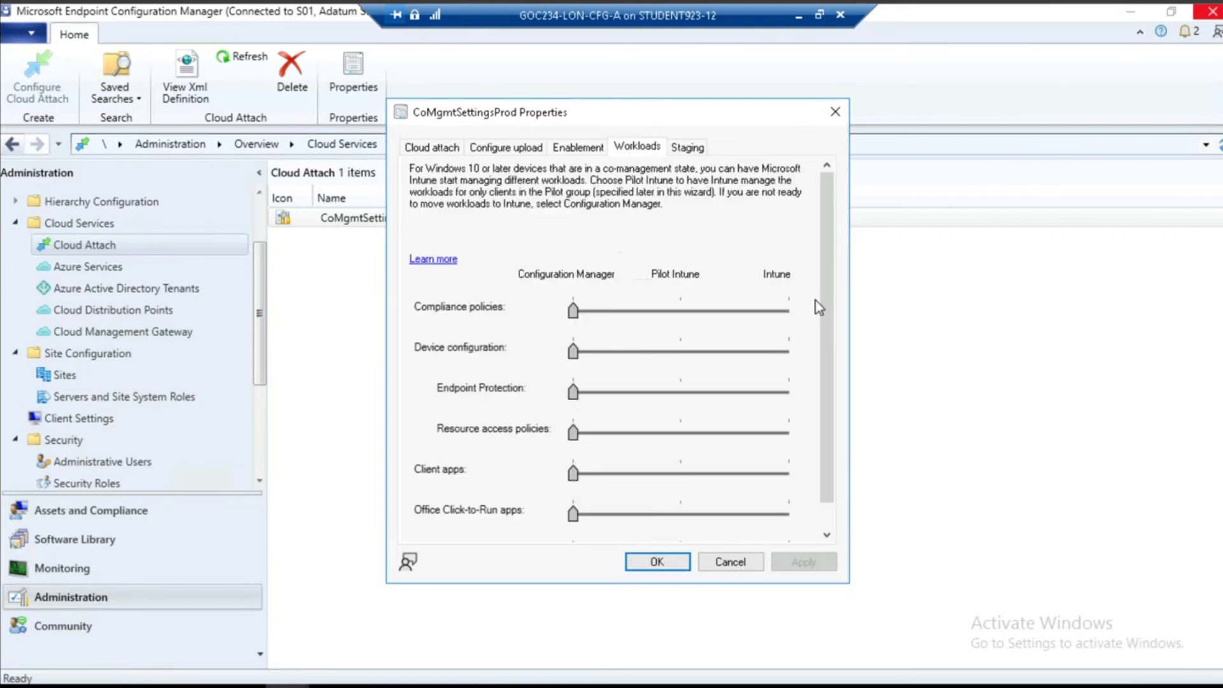
- Try moving compliance policies and Endpoint Protection toward Intune, revert both, and cancel unchanged
scroll(812, 346, "down", 1)
left_click_drag(607, 286, 529, 275)
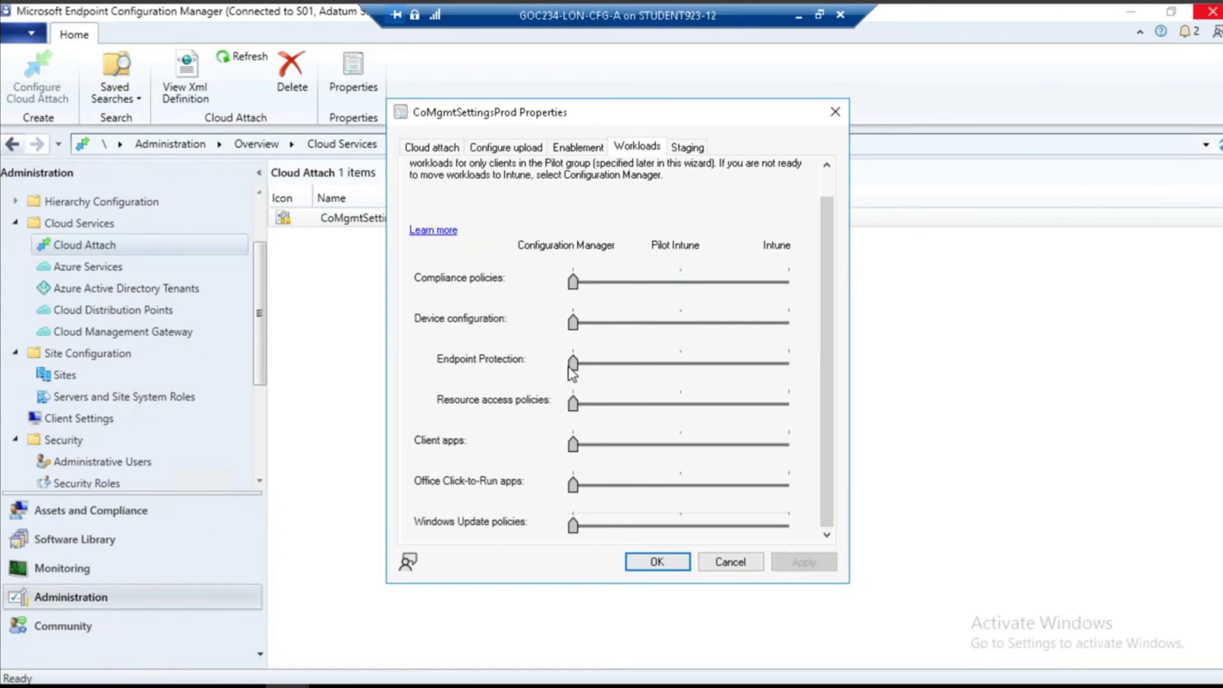
left_click_drag(577, 367, 679, 363)
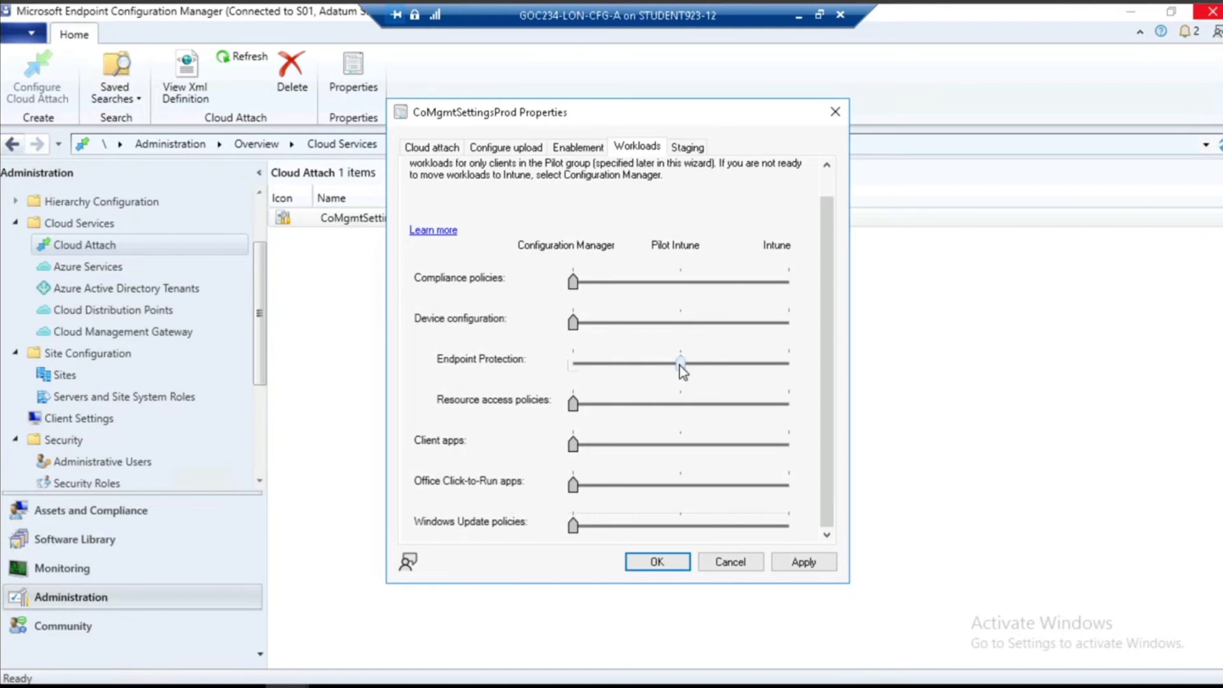
left_click_drag(680, 364, 573, 362)
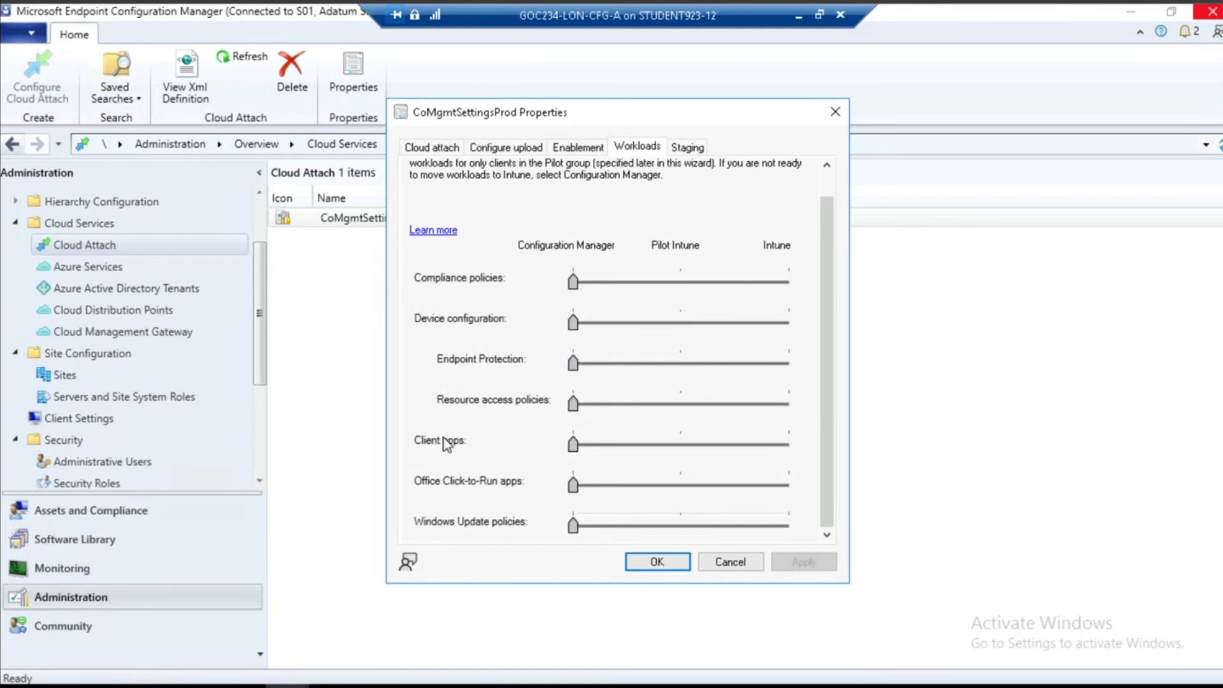
left_click(733, 563)
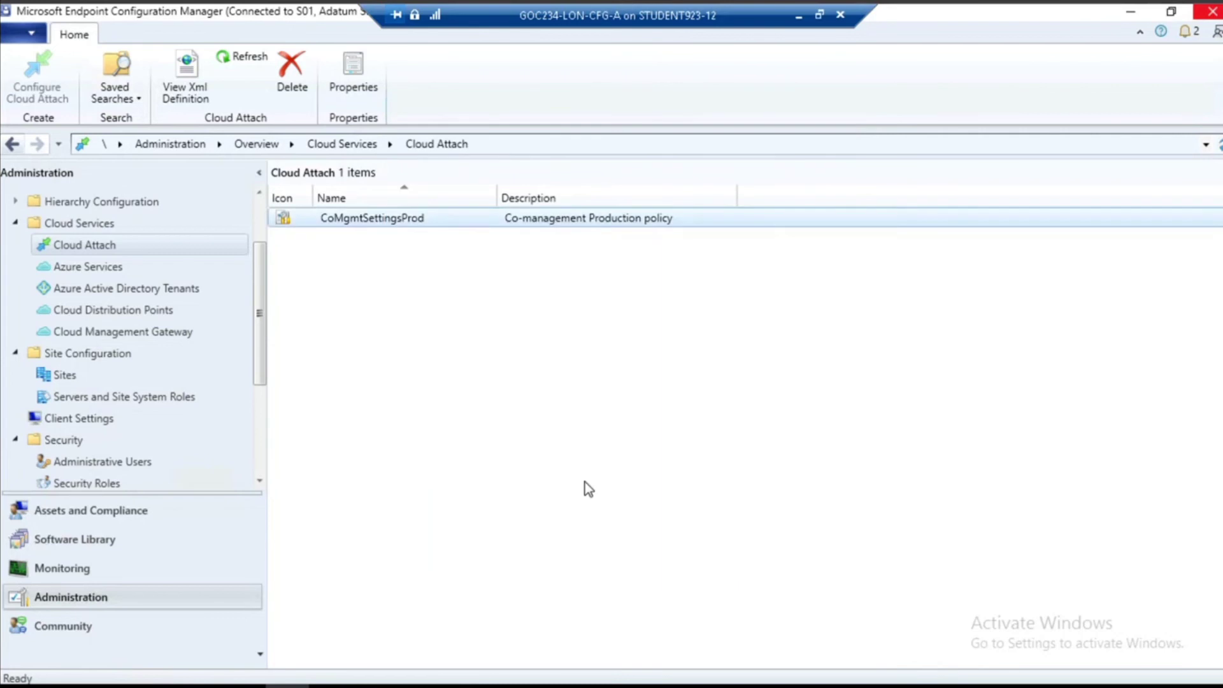
- List Azure Services and open KOSEC Cloud Management's properties
left_click(108, 268)
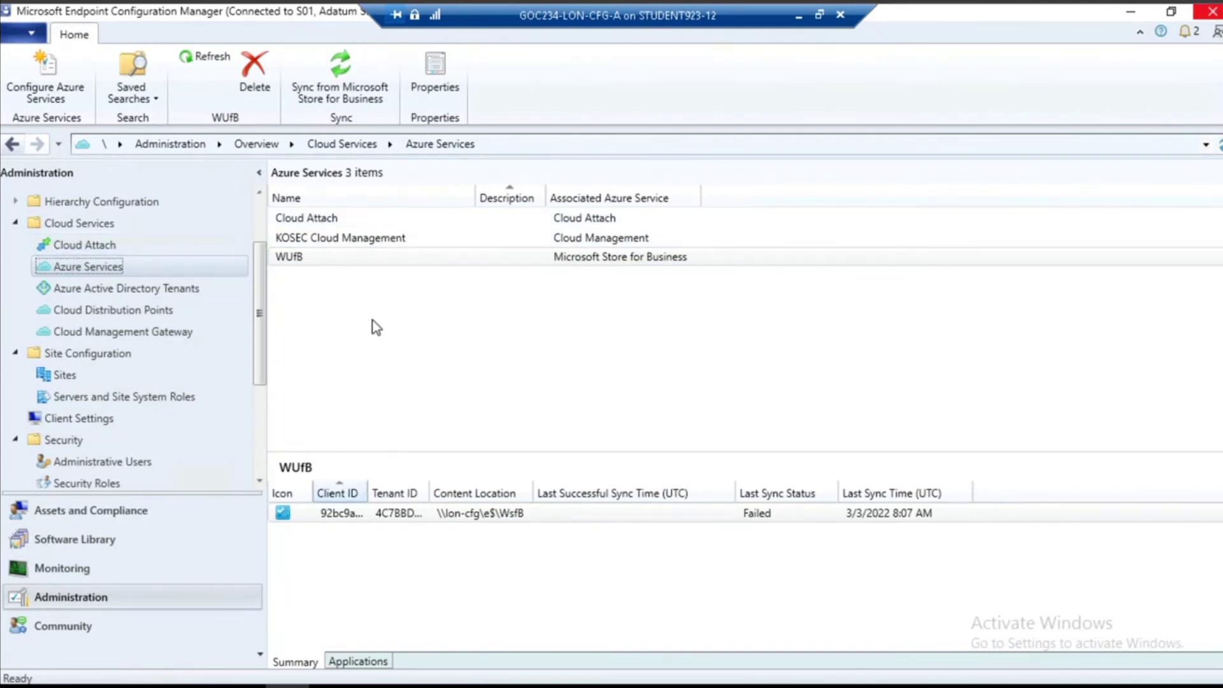
left_click(347, 243)
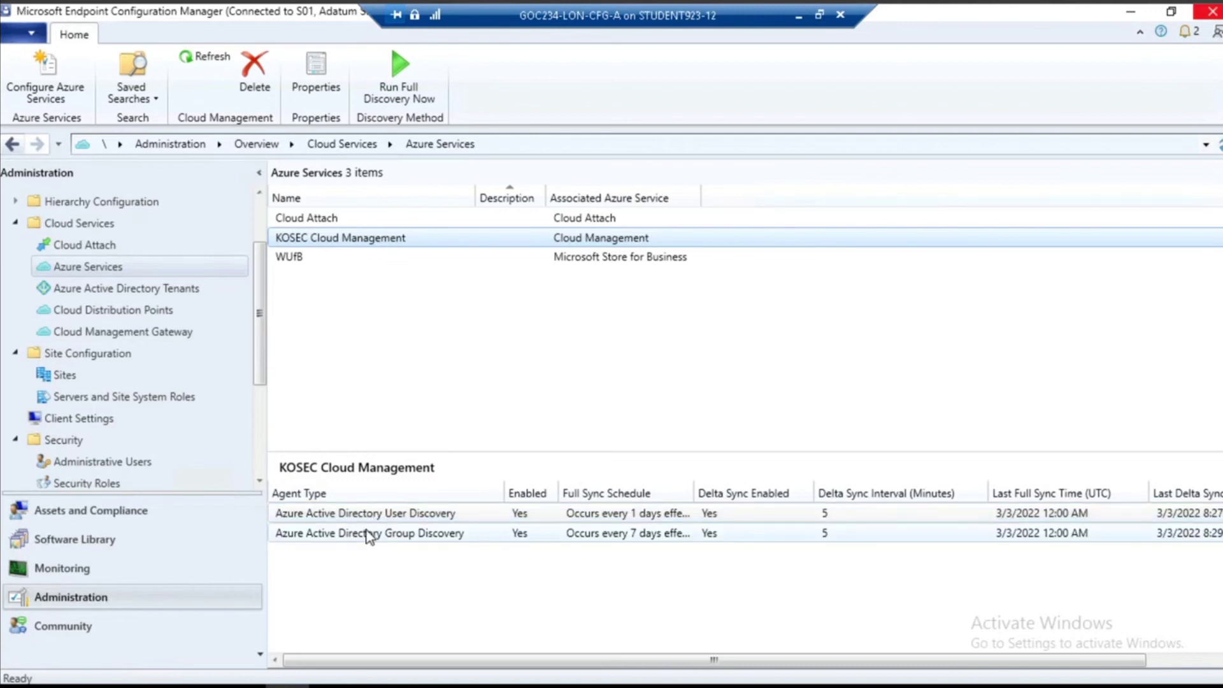
right_click(365, 240)
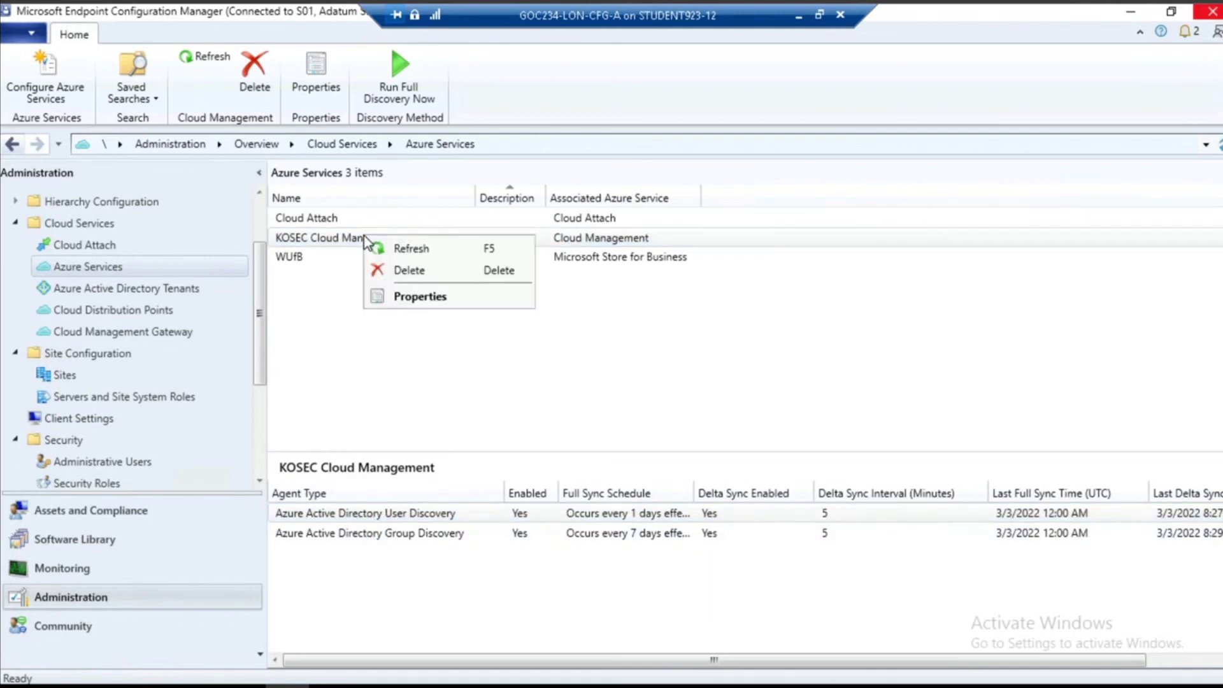
left_click(413, 298)
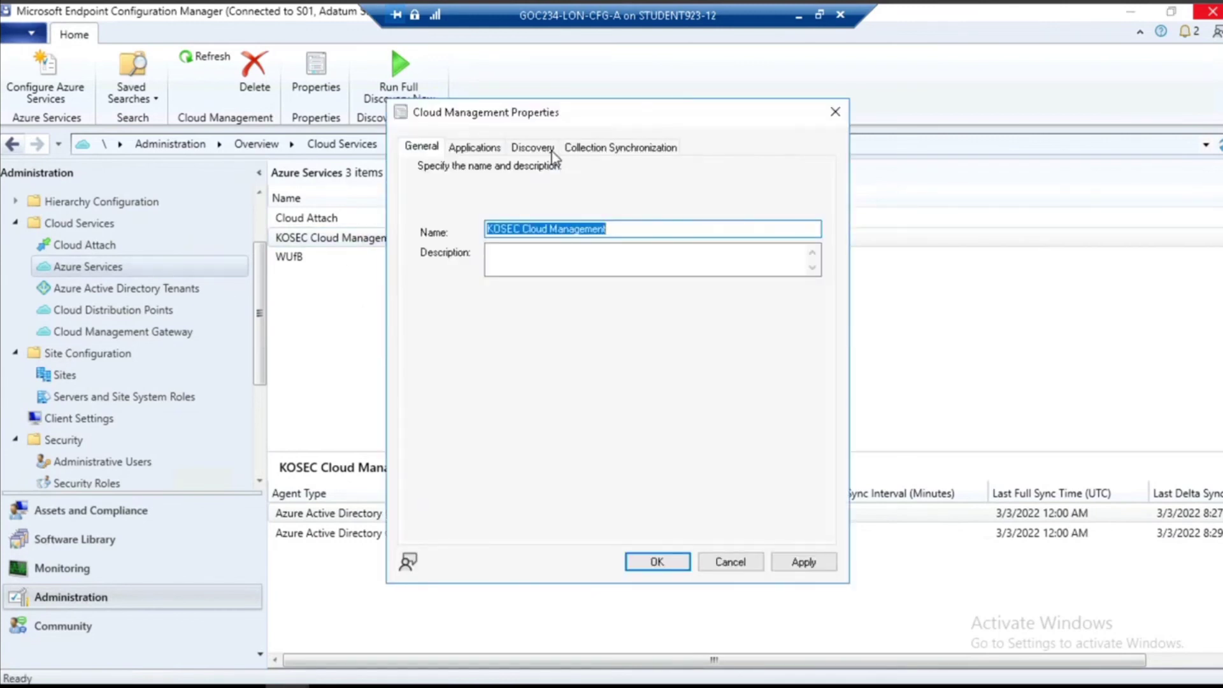
- Review the user and group discovery settings and Collection Synchronization, then cancel unchanged
left_click(533, 148)
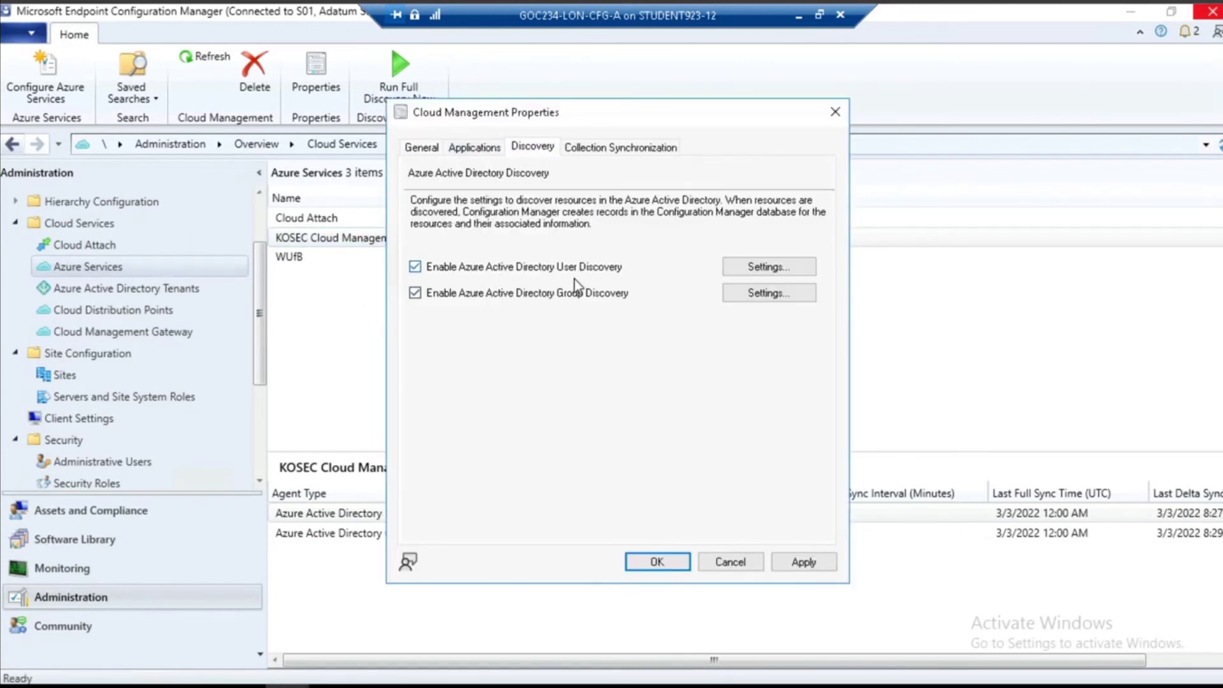
left_click(752, 271)
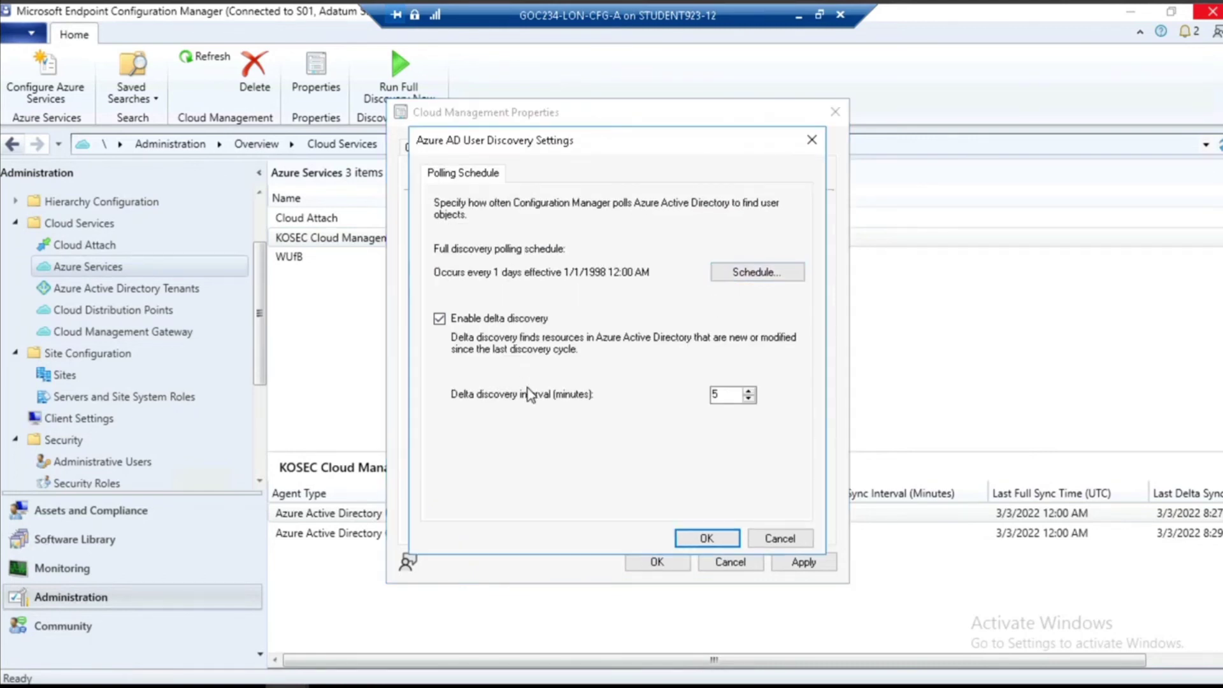
left_click(786, 544)
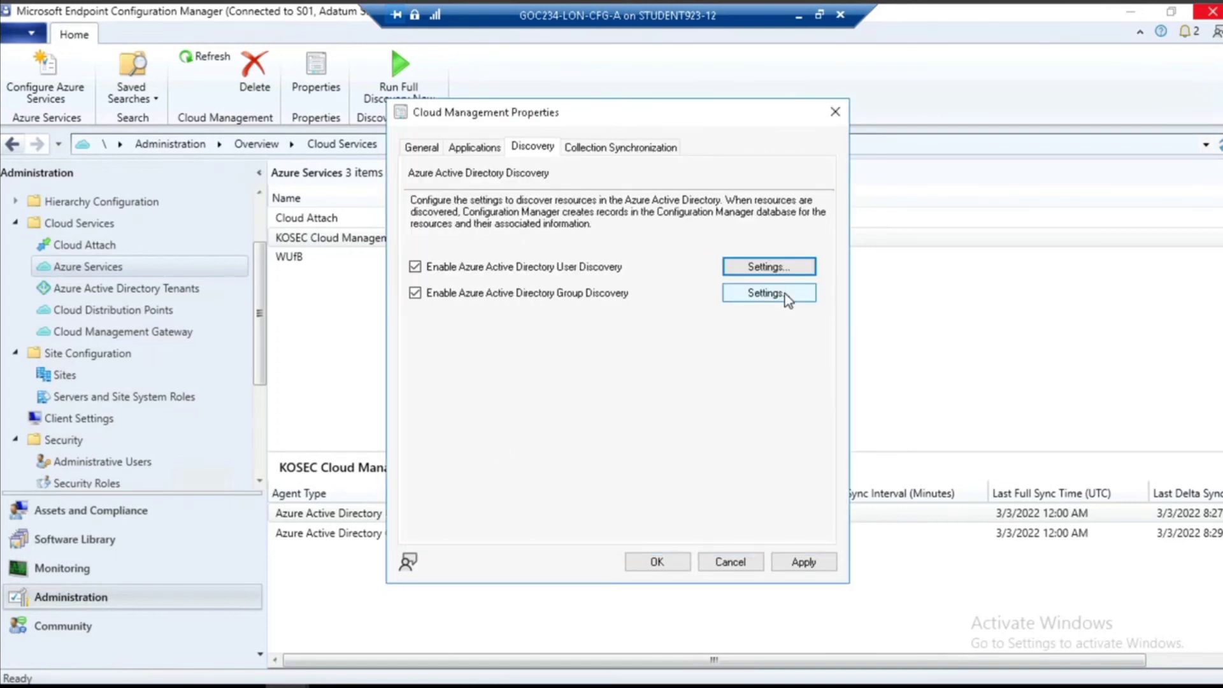
left_click(788, 299)
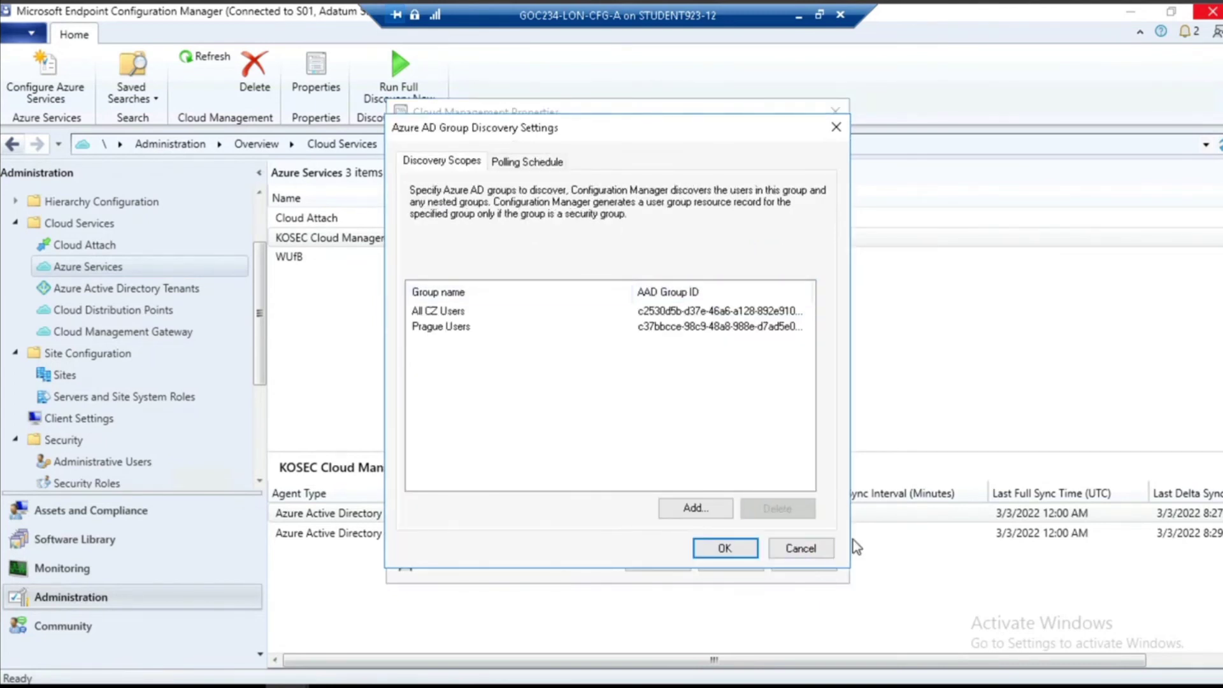
left_click(806, 549)
left_click(589, 147)
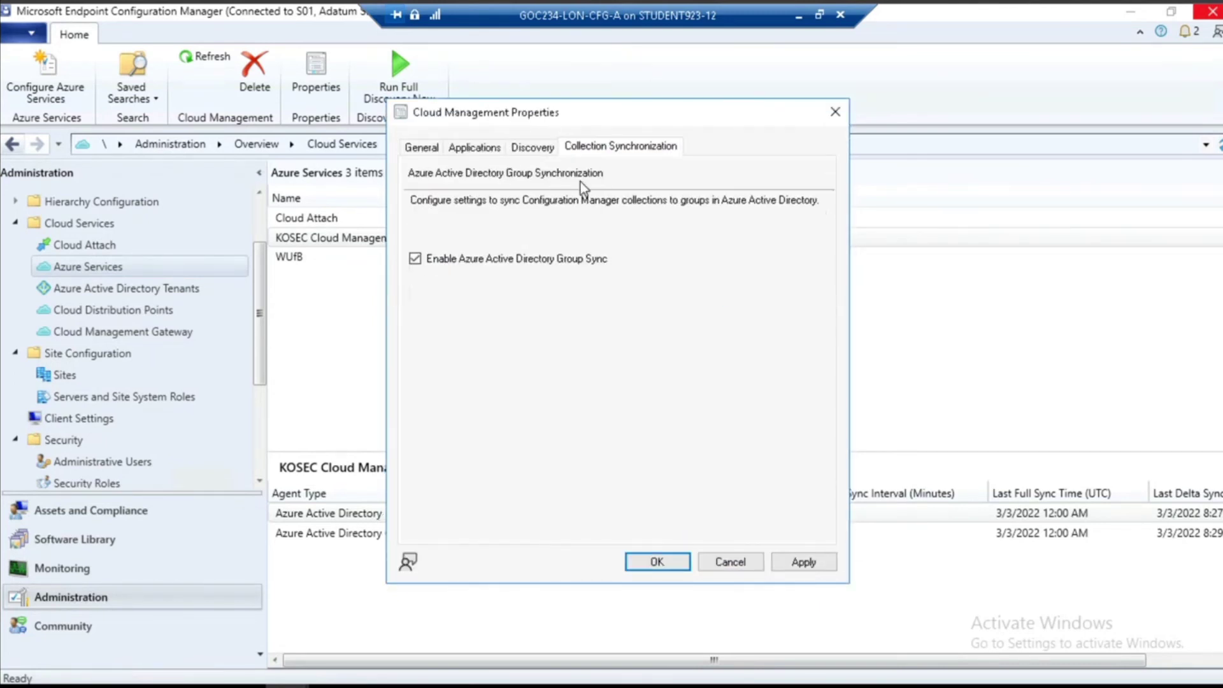
left_click(754, 564)
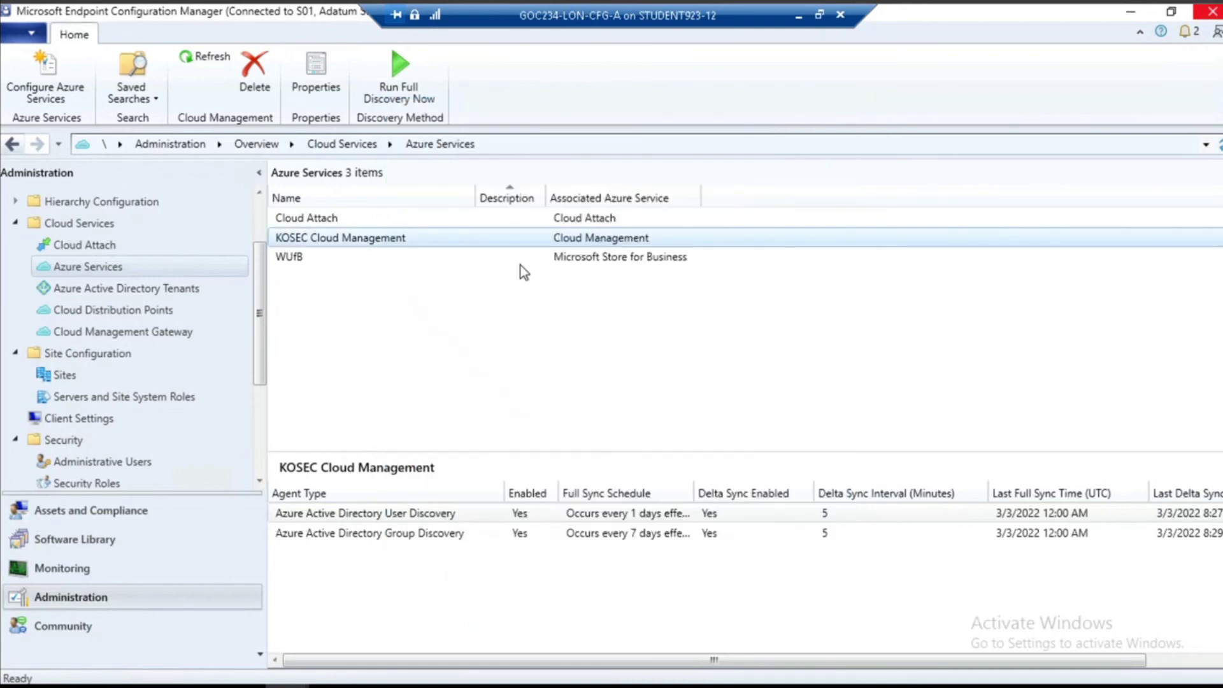
- Browse Azure AD tenants and cloud distribution points, then start creating a Cloud Management Gateway
left_click(173, 288)
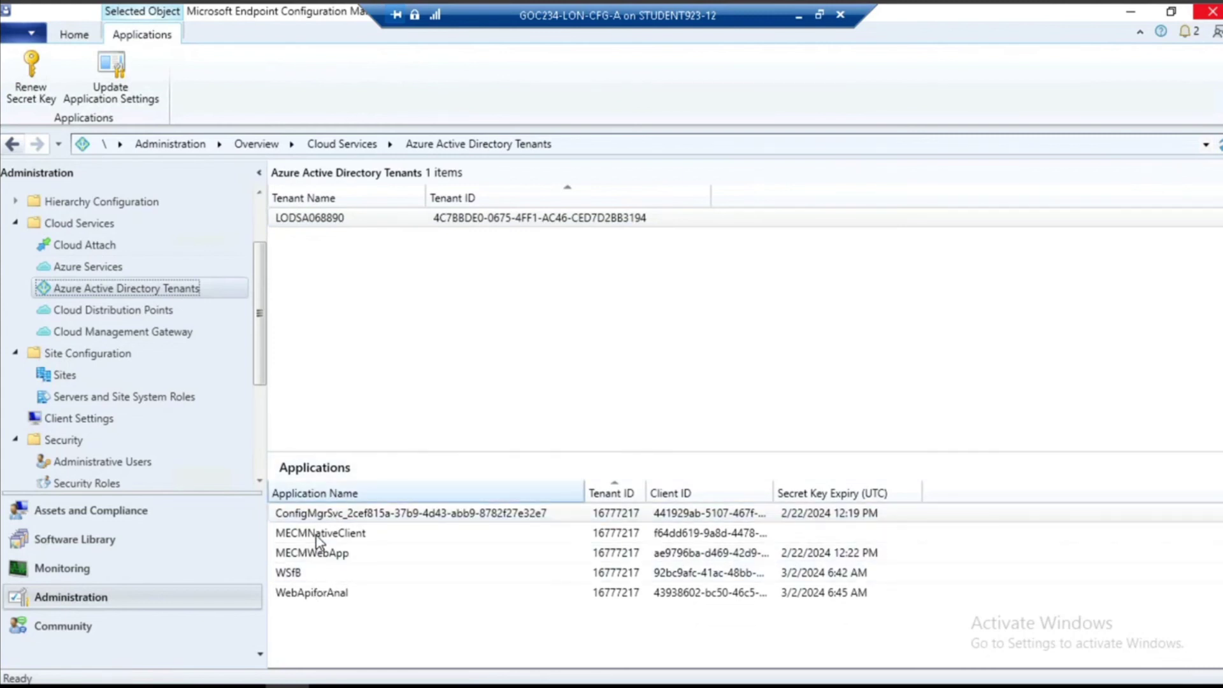
left_click(155, 310)
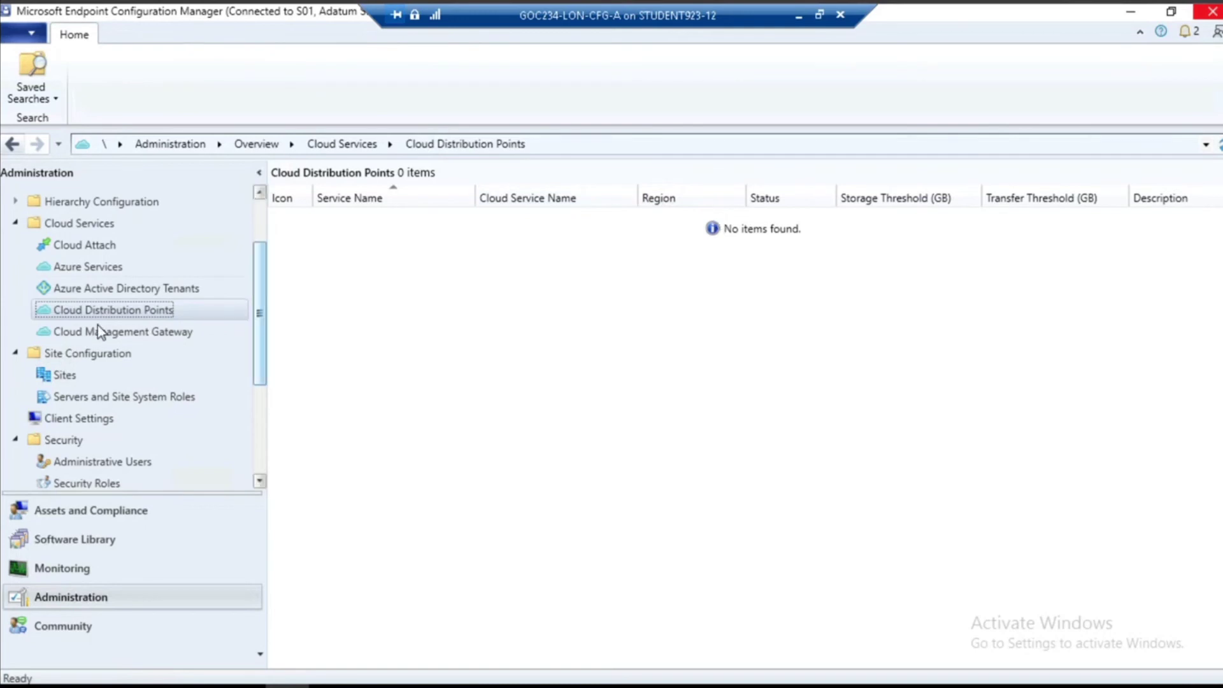
left_click(127, 332)
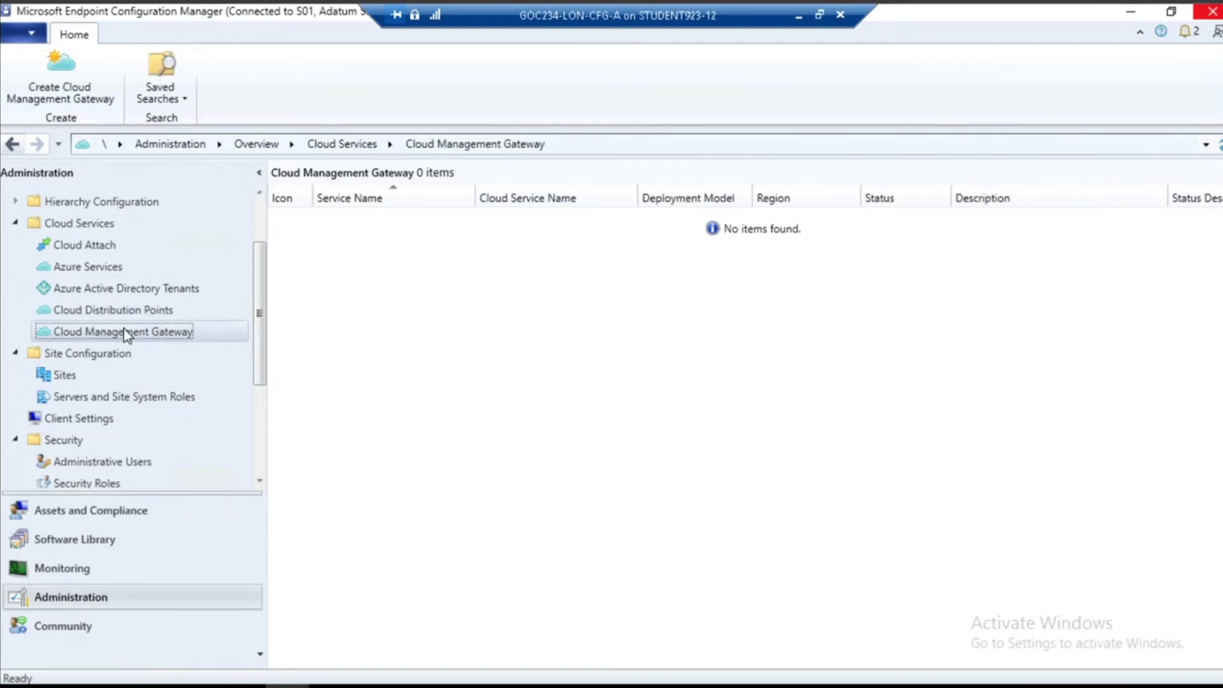
right_click(127, 332)
left_click(188, 344)
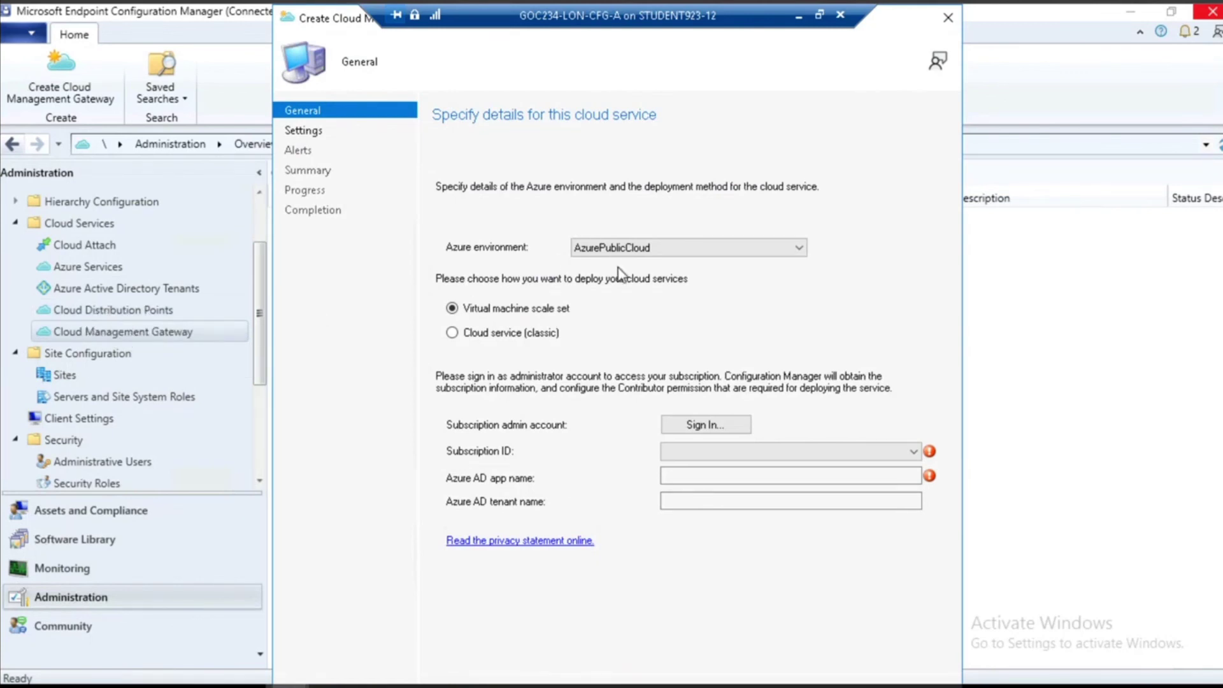
- Keep AzurePublicCloud and sign in to the Azure subscription with the admin account
left_click(635, 255)
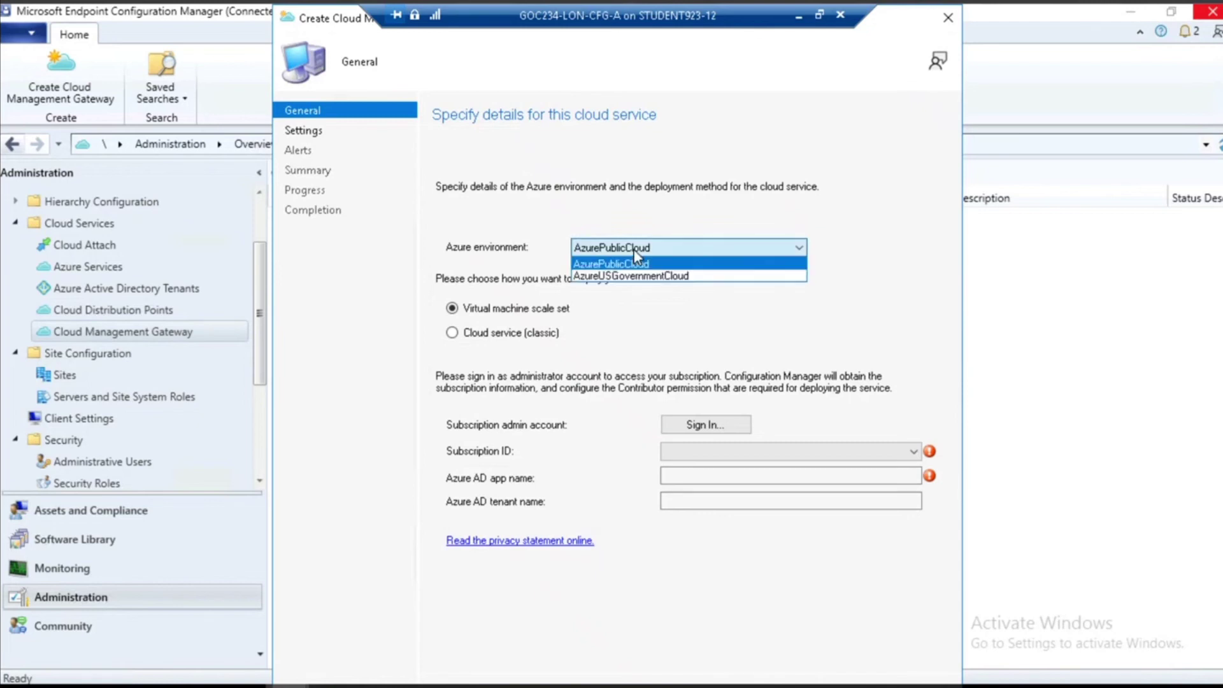
left_click(624, 262)
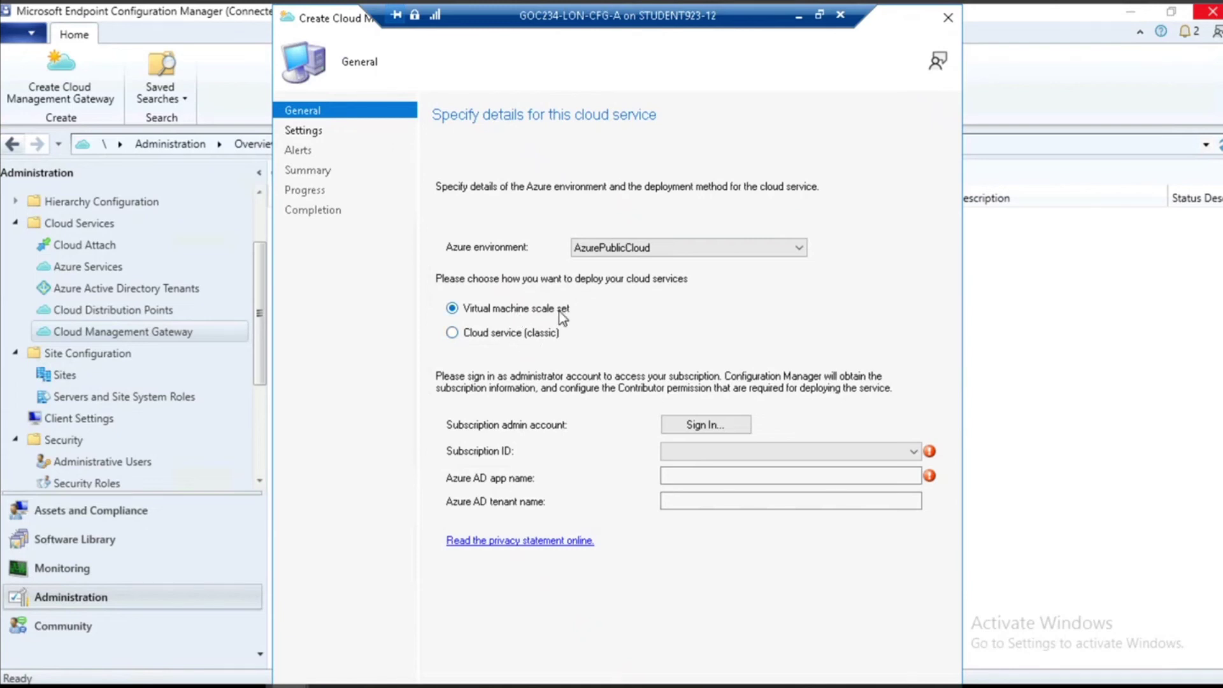
left_click(706, 424)
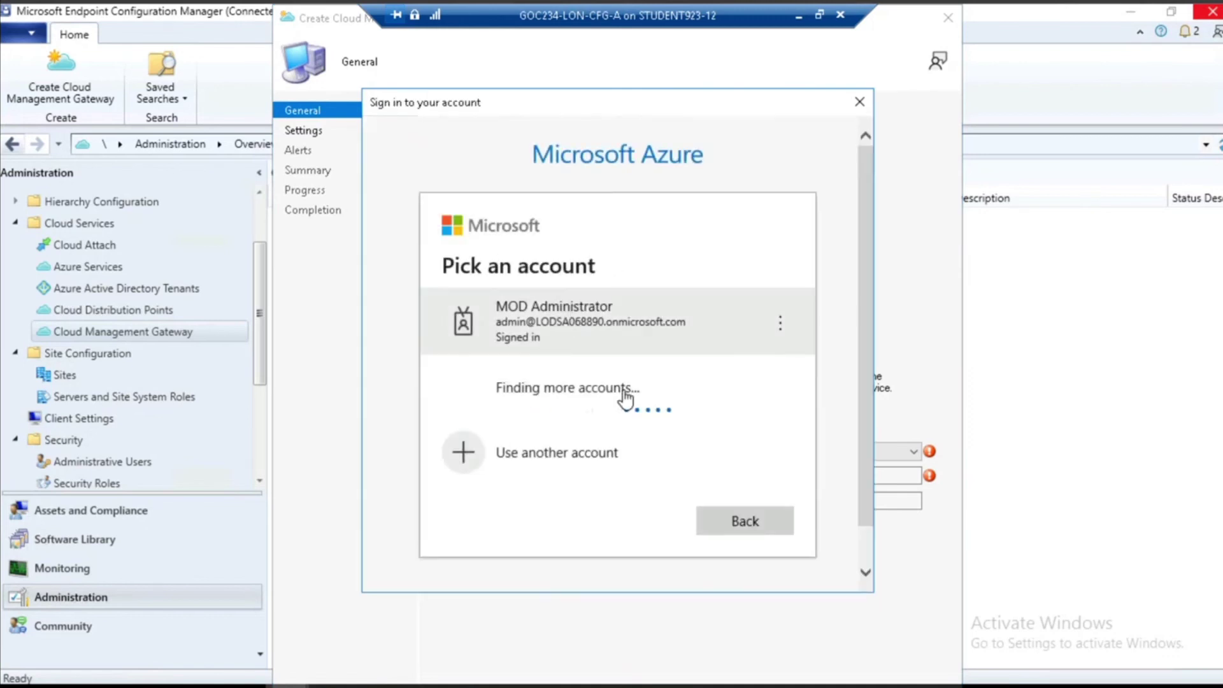
left_click(739, 517)
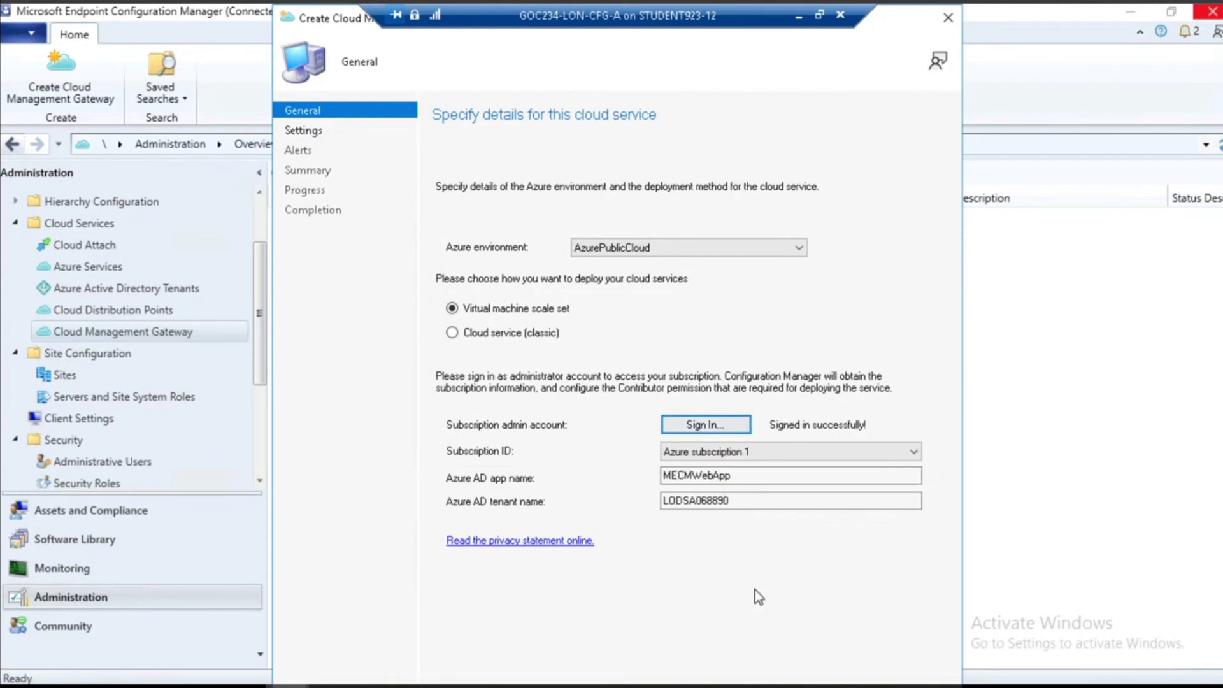
key("Return")
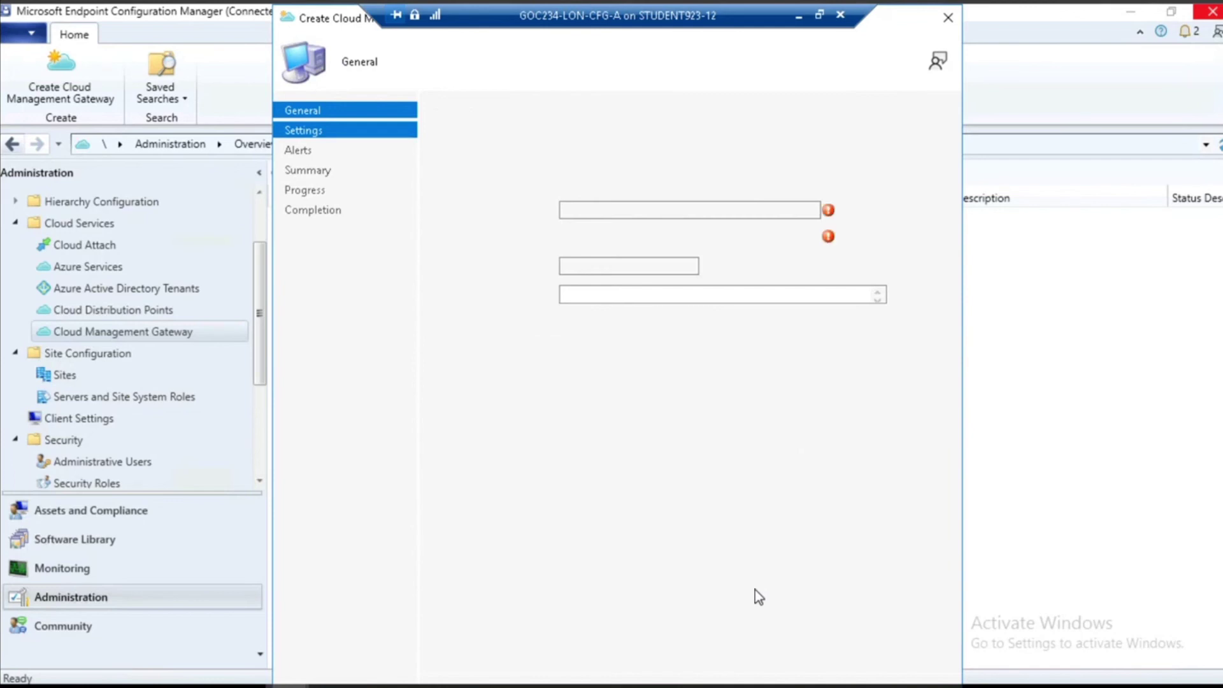
- Keep the Standard (A2_V2) size, raise VM instances to 16, then discard the wizard unsaved
left_click(663, 414)
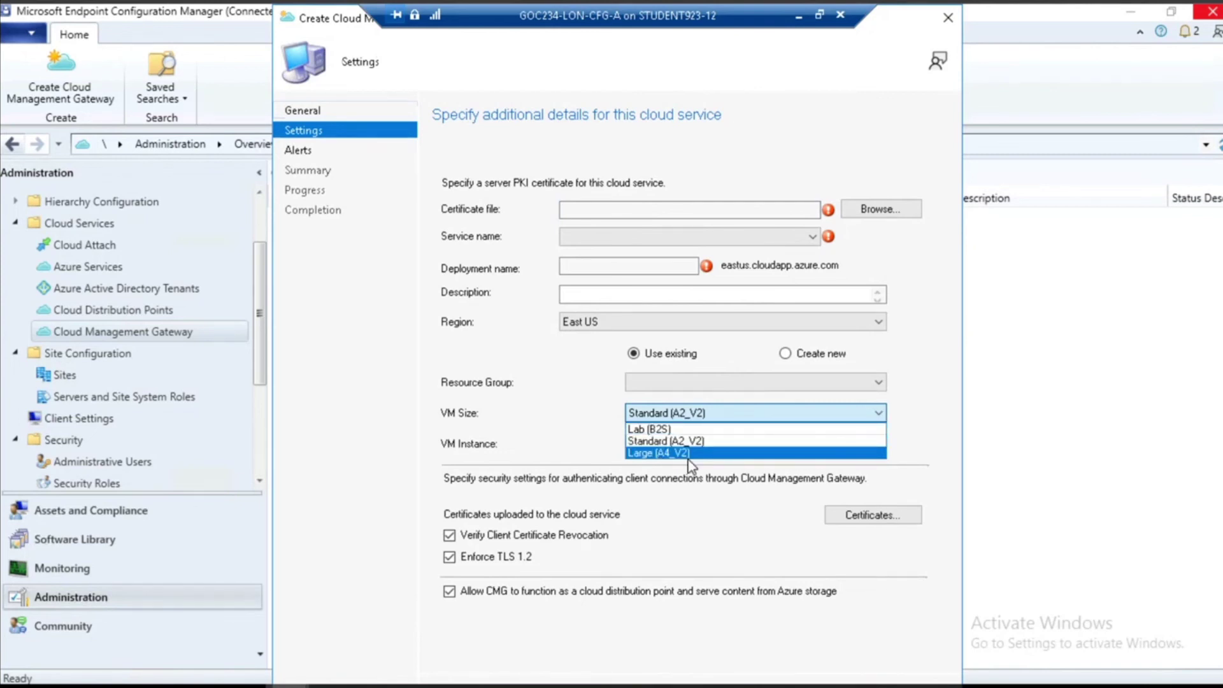
left_click(502, 418)
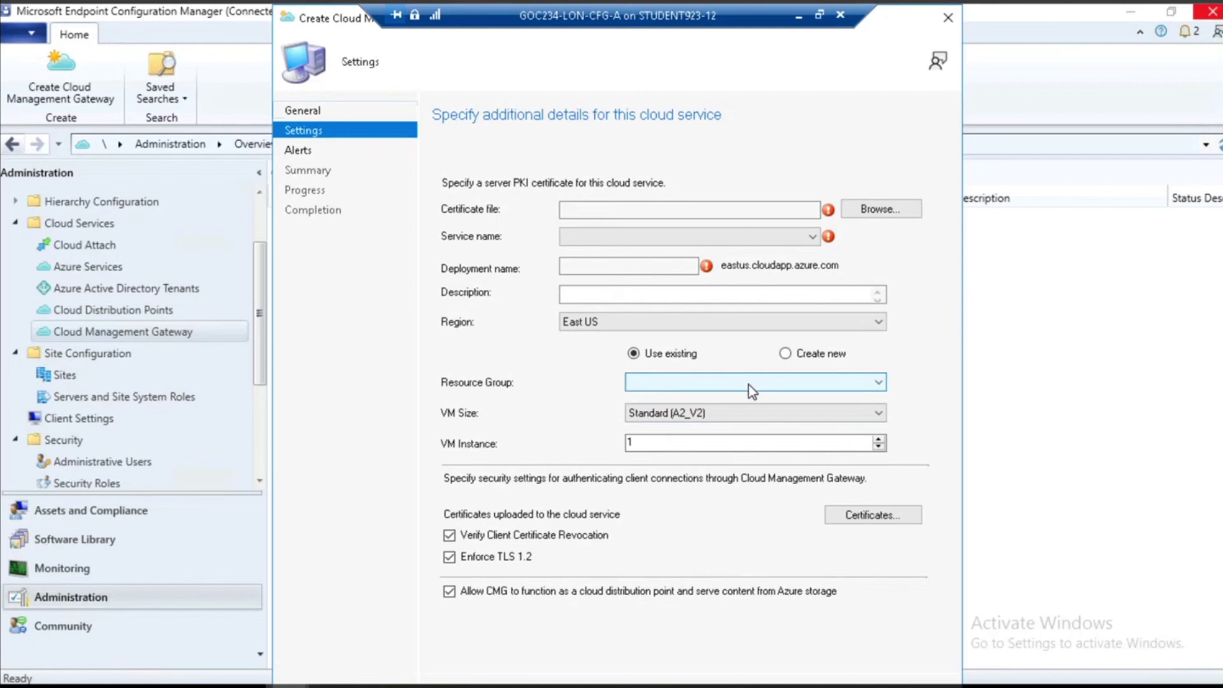
left_click(729, 387)
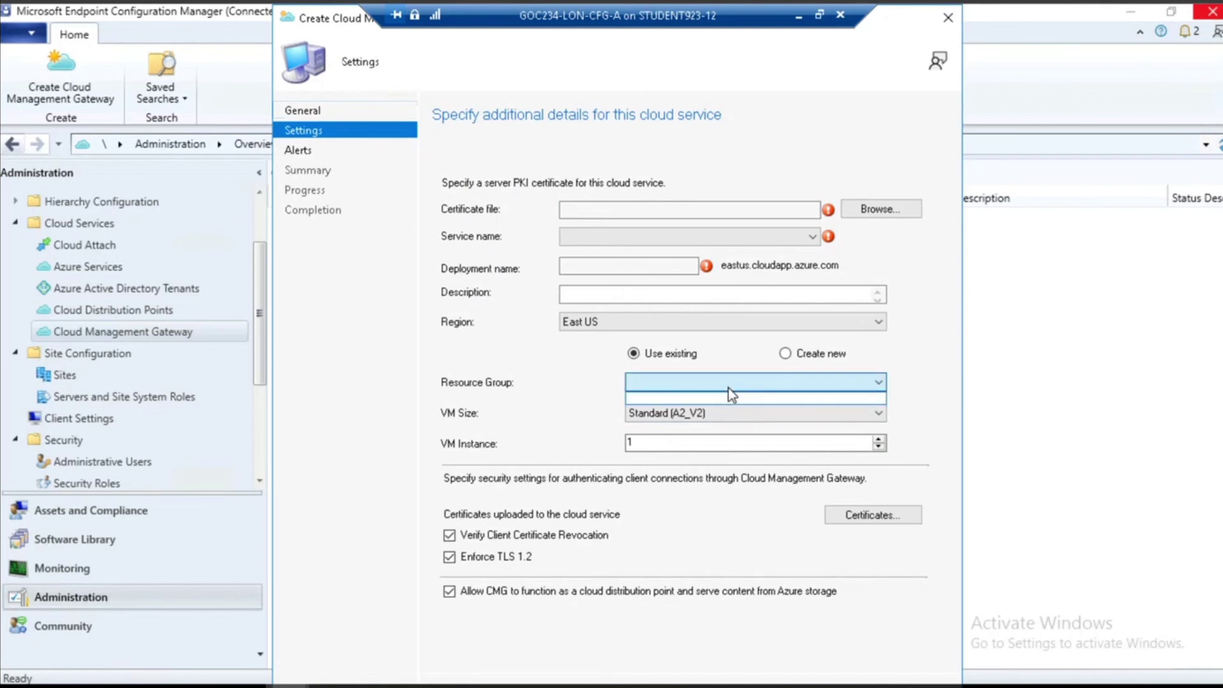
left_click(790, 355)
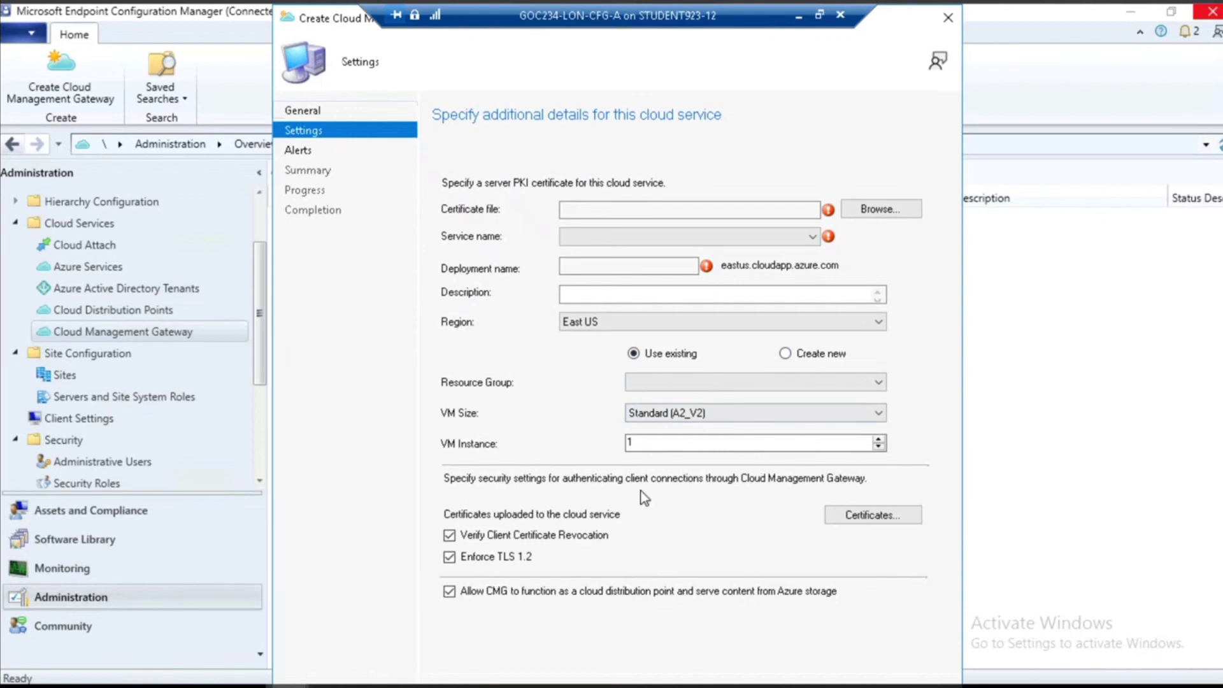
left_click(878, 439)
left_click(878, 440)
left_click(879, 440)
left_click(878, 440)
left_click(878, 439)
left_click(878, 440)
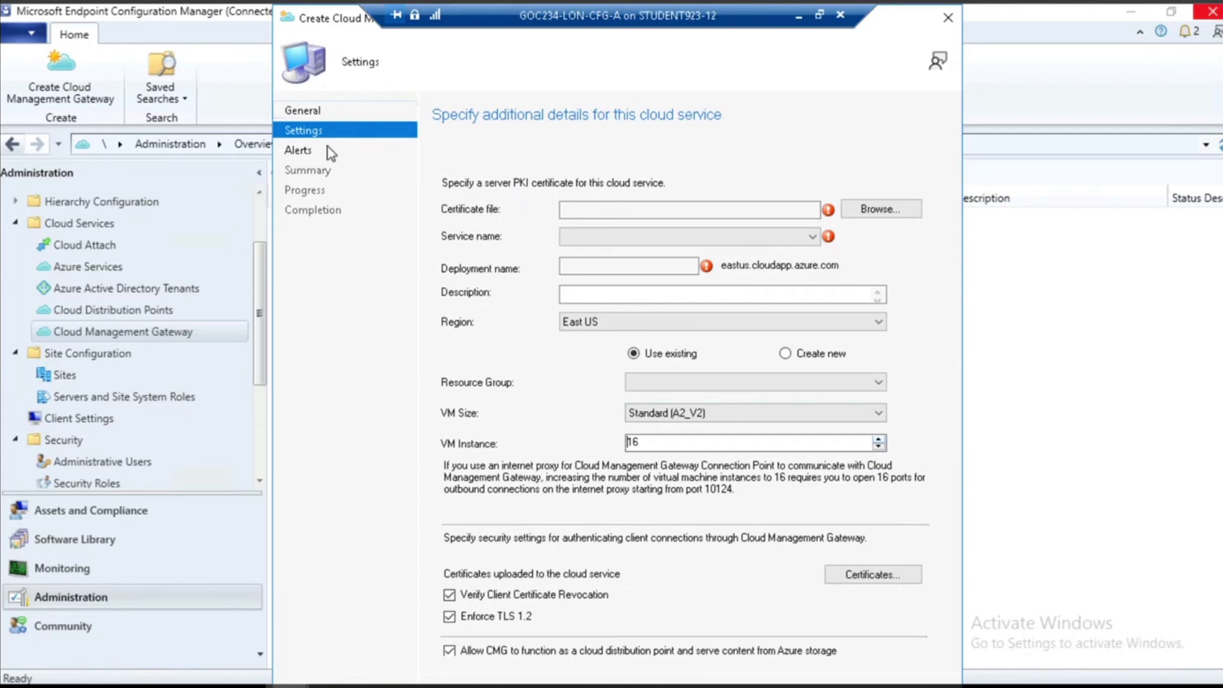
left_click(948, 17)
left_click(647, 421)
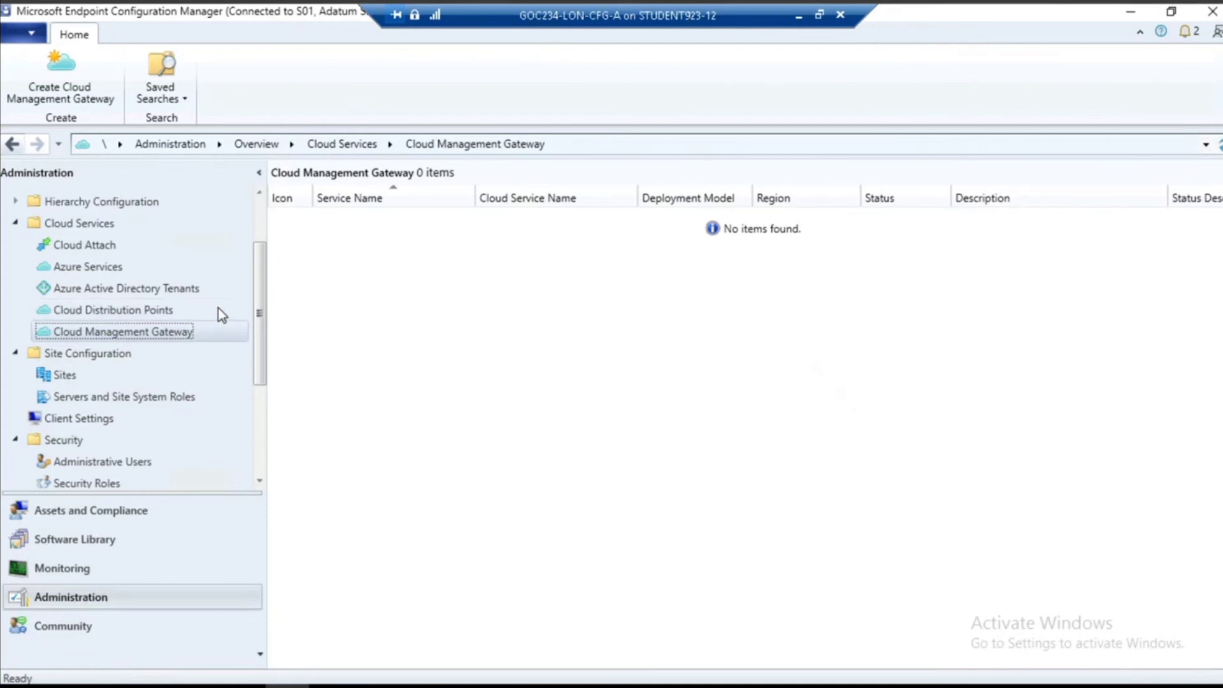
- Scroll the Administration tree and show the two Distribution Points
scroll(112, 444, "down", 3)
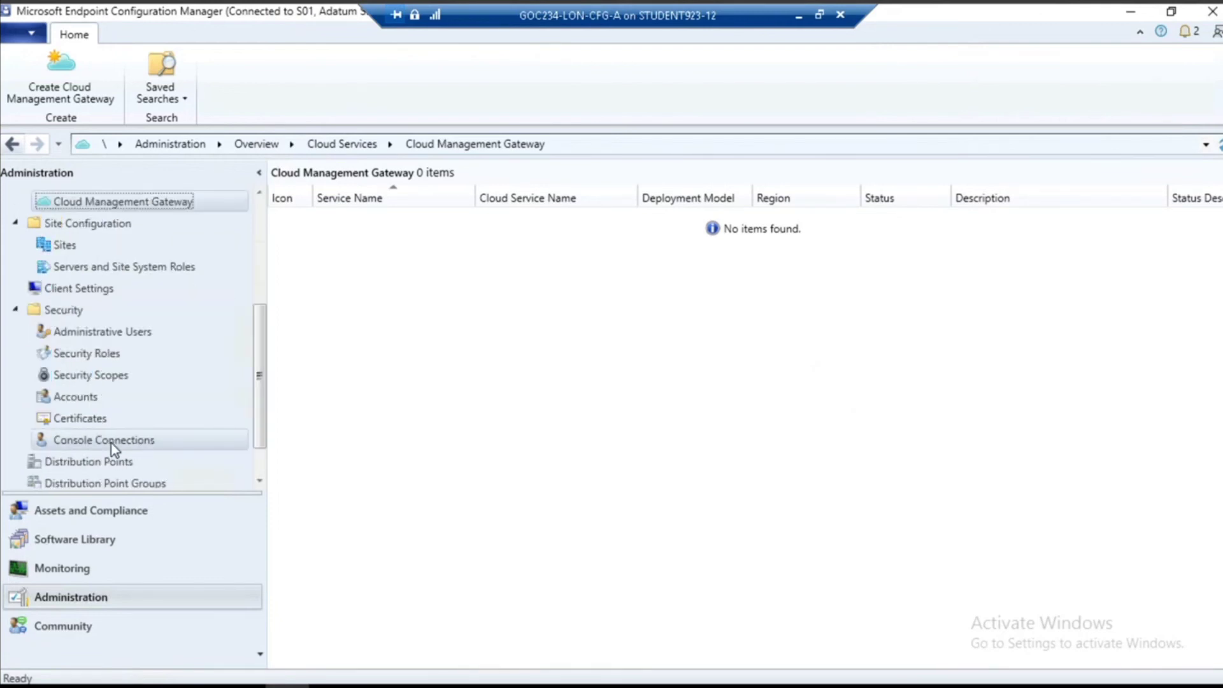
left_click(119, 420)
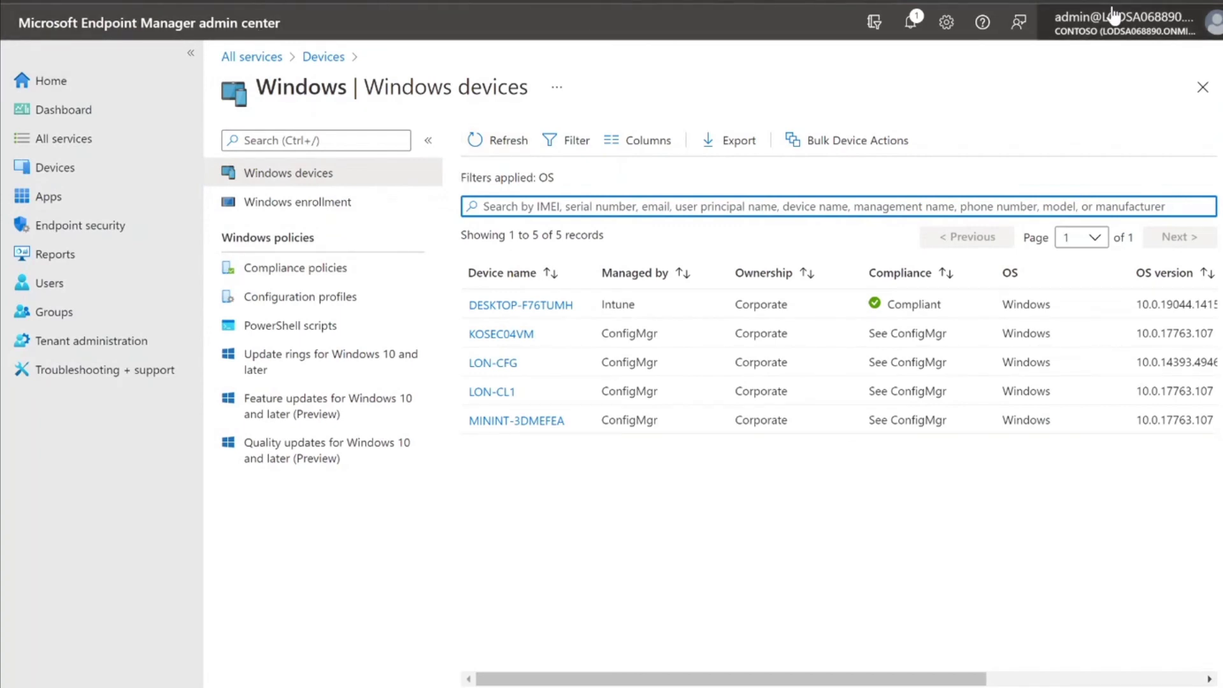
- Review DESKTOP-F76TUMH's details and another device's page, returning to the All devices list
left_click(71, 109)
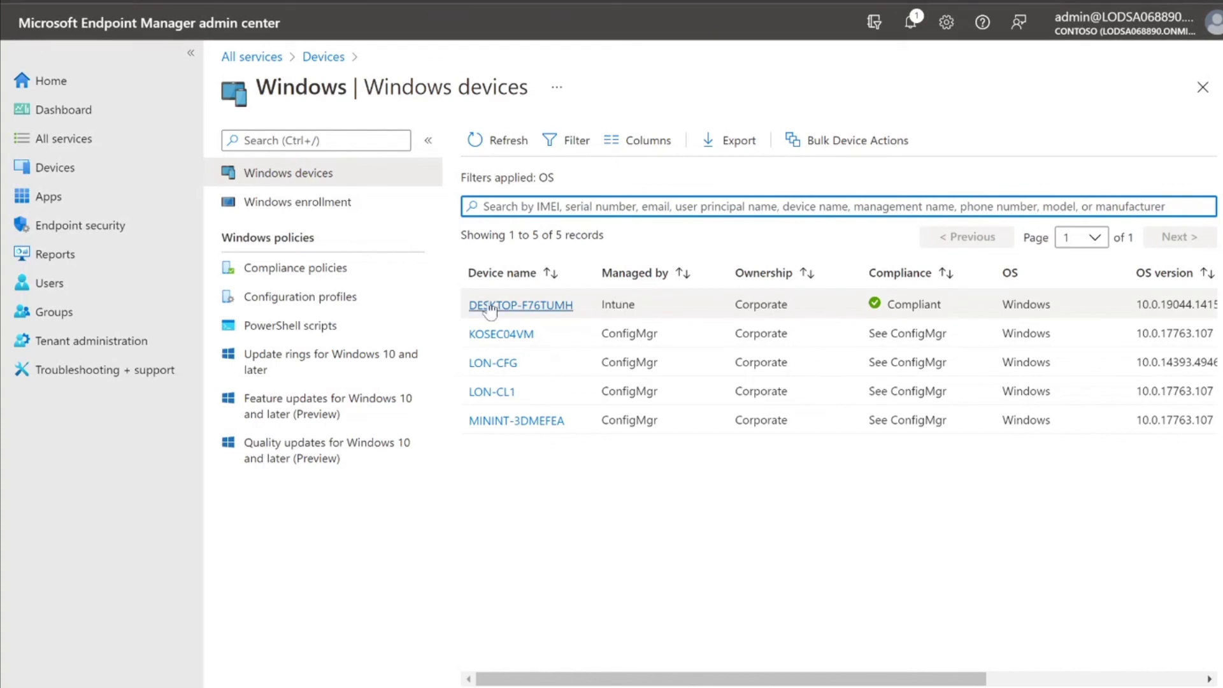
double_click(614, 305)
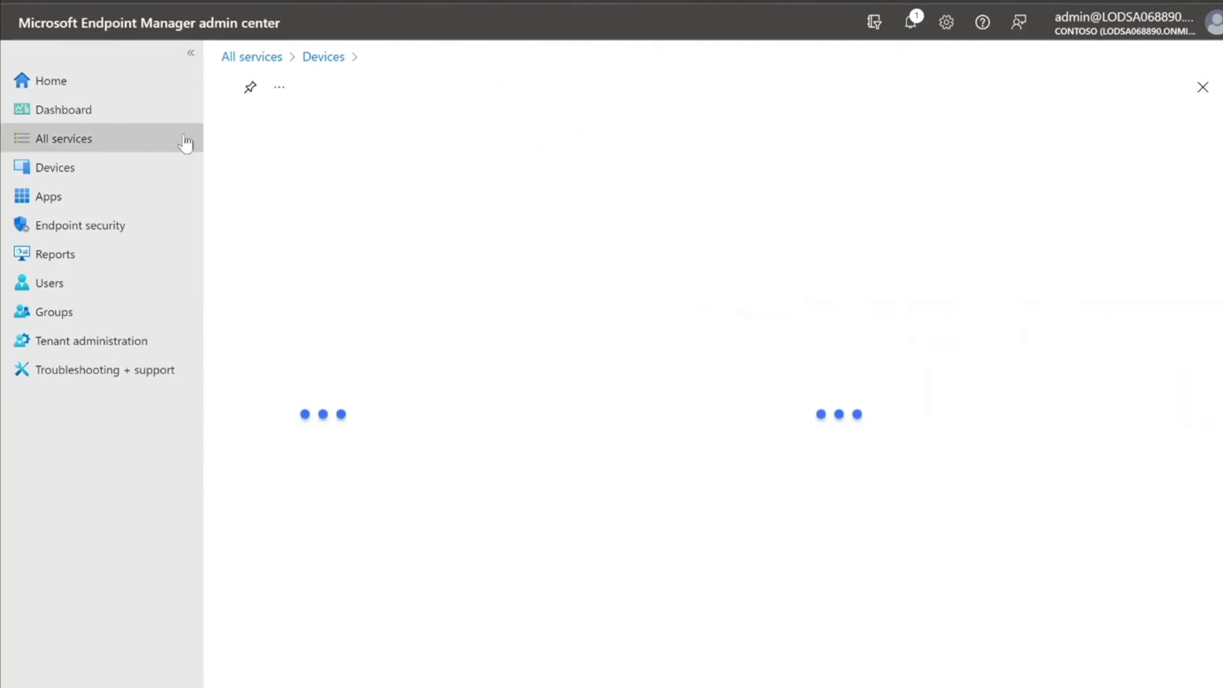
left_click(327, 59)
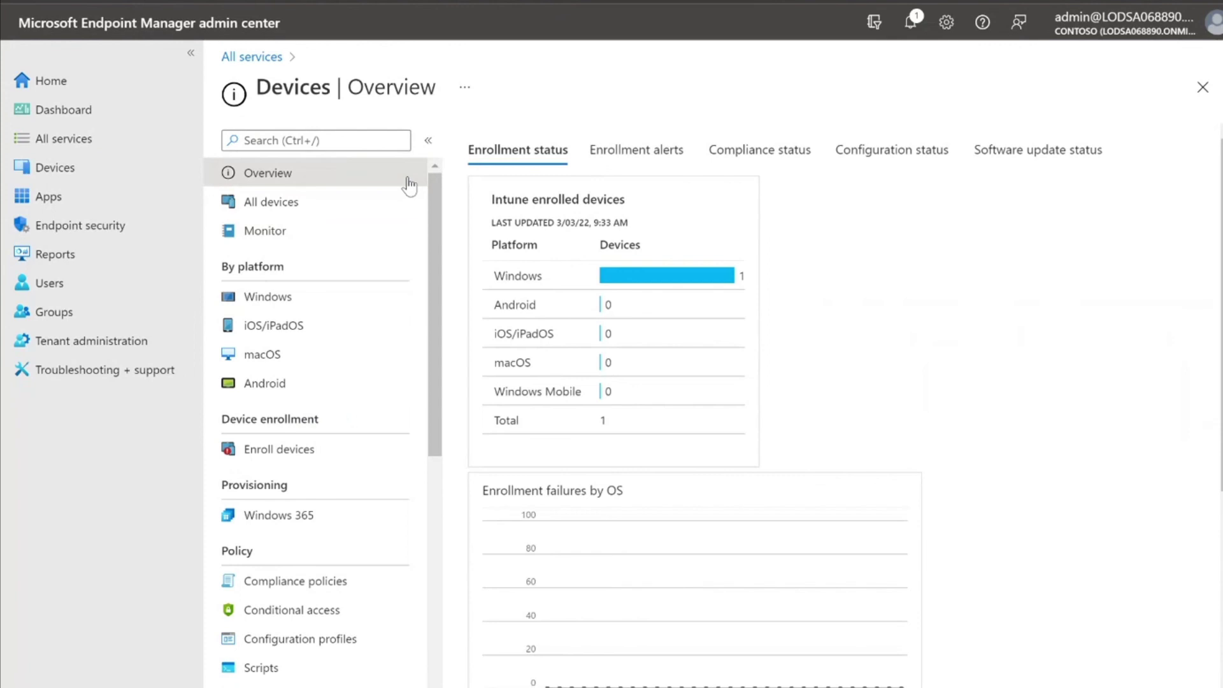
left_click(284, 209)
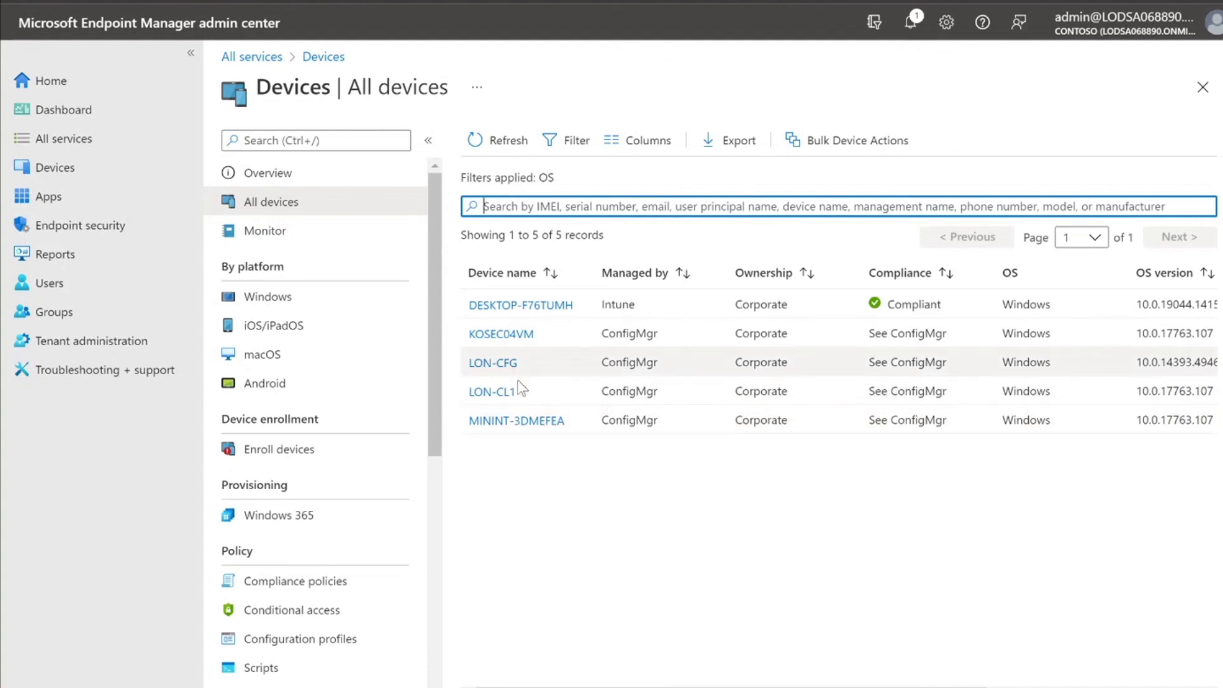
left_click(488, 395)
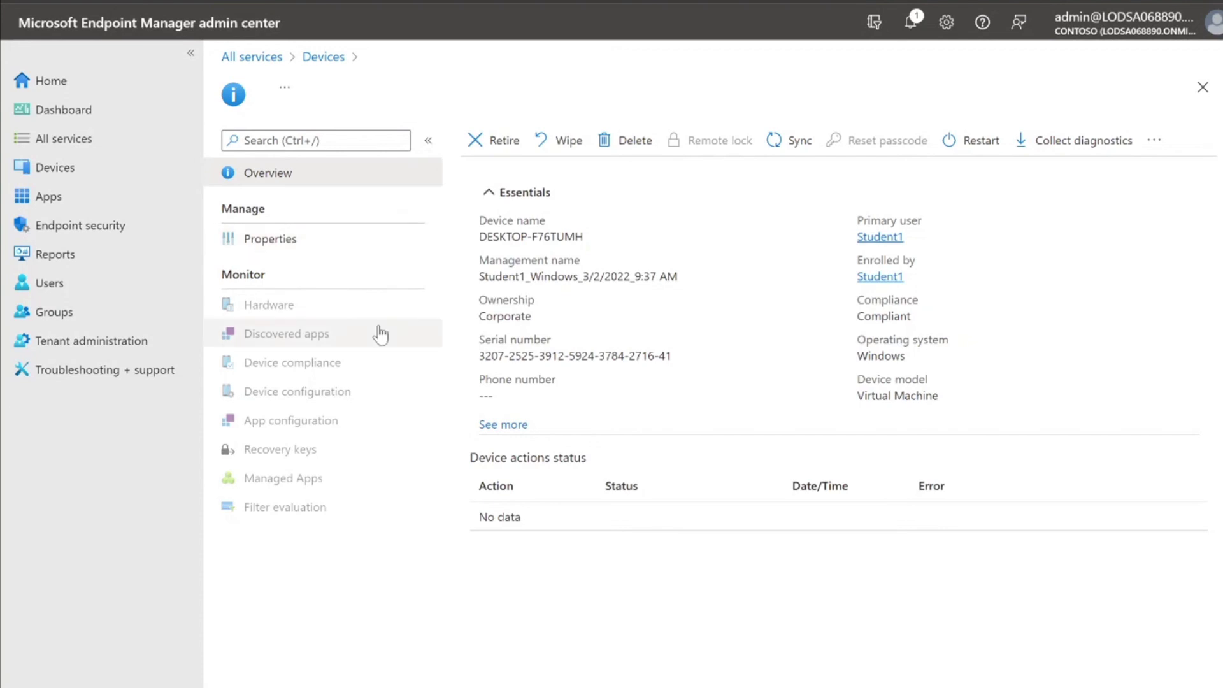
left_click(324, 59)
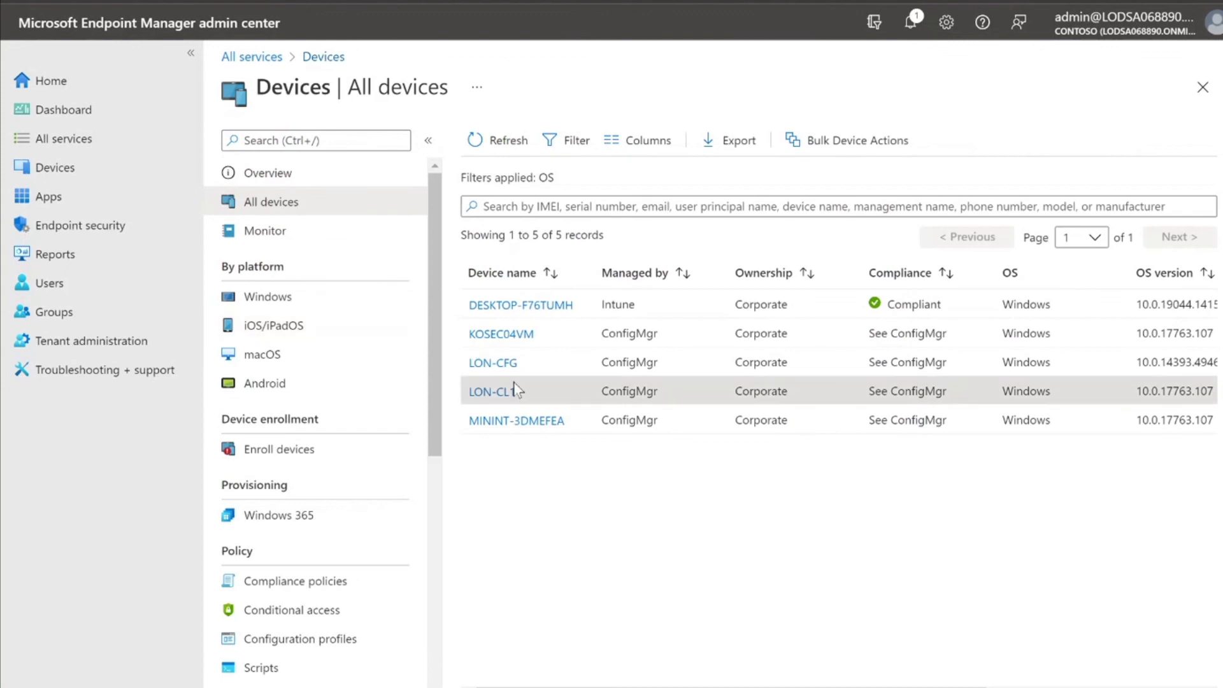
- Check KOSEC04VM, then open DESKTOP-F76TUMH from All devices and request a restart
left_click(503, 335)
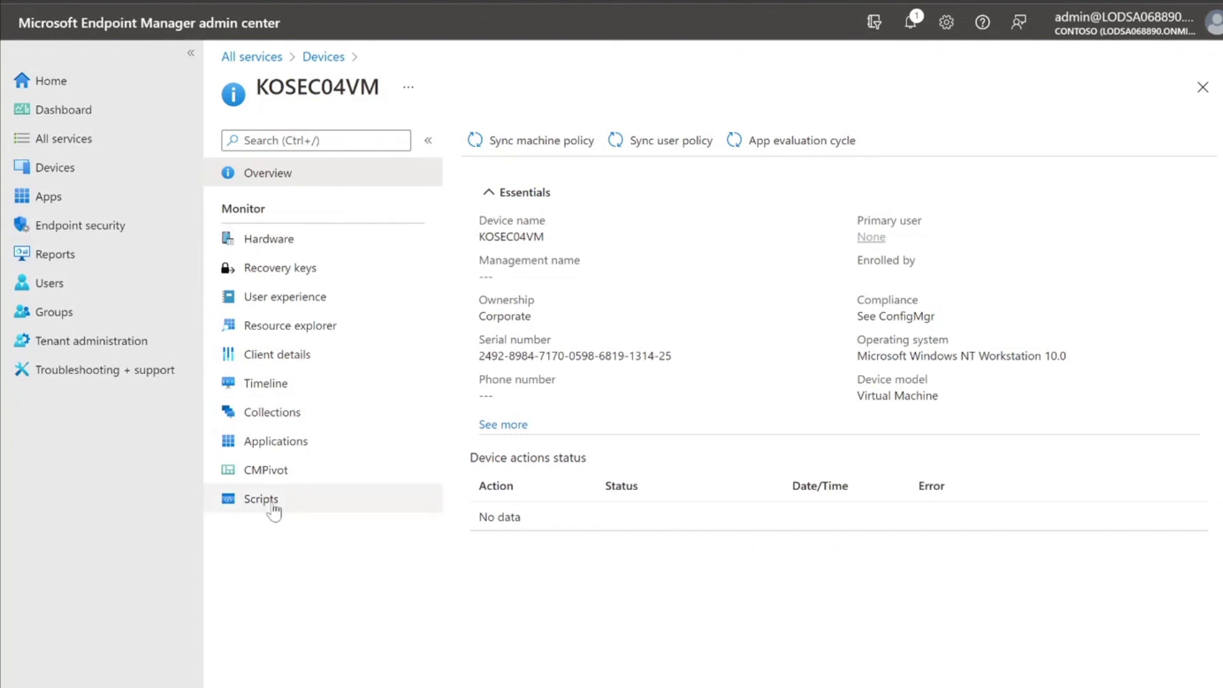
left_click(90, 148)
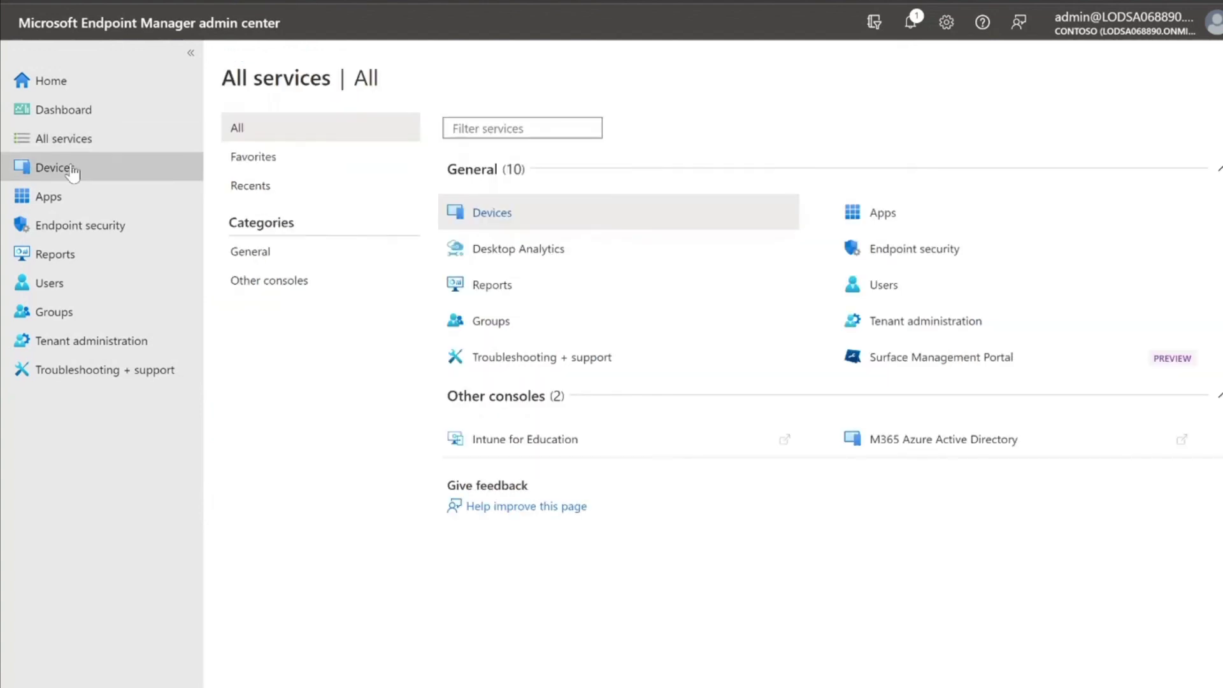
left_click(74, 170)
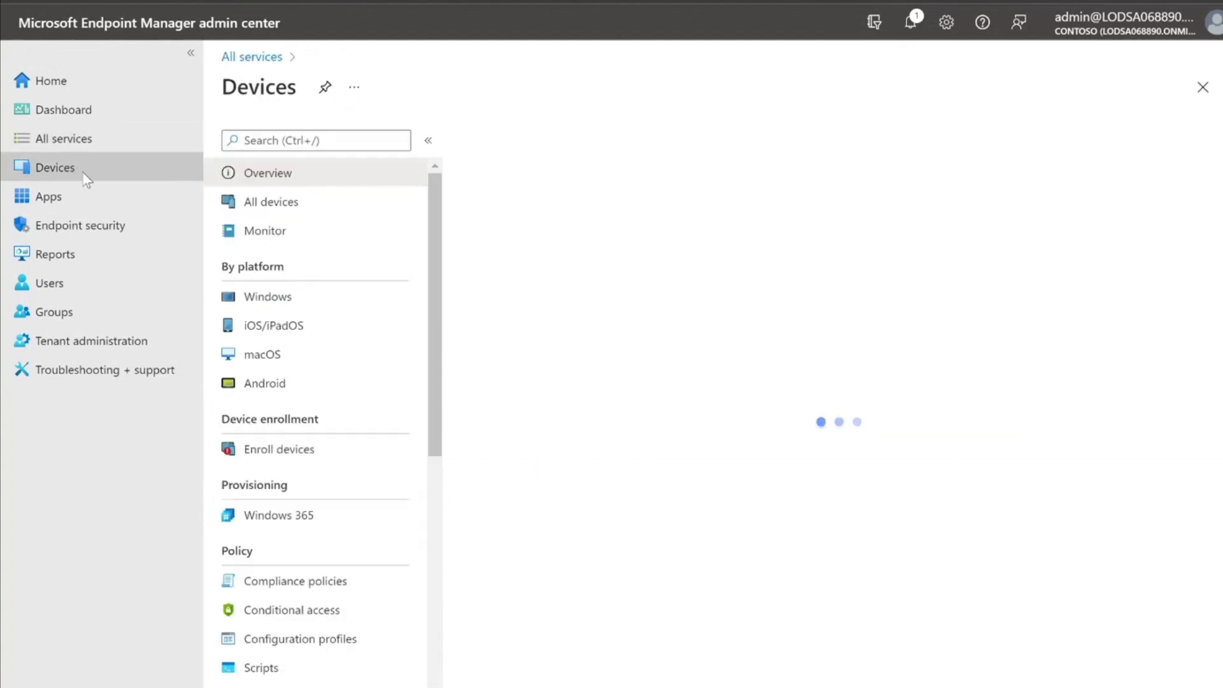
left_click(303, 203)
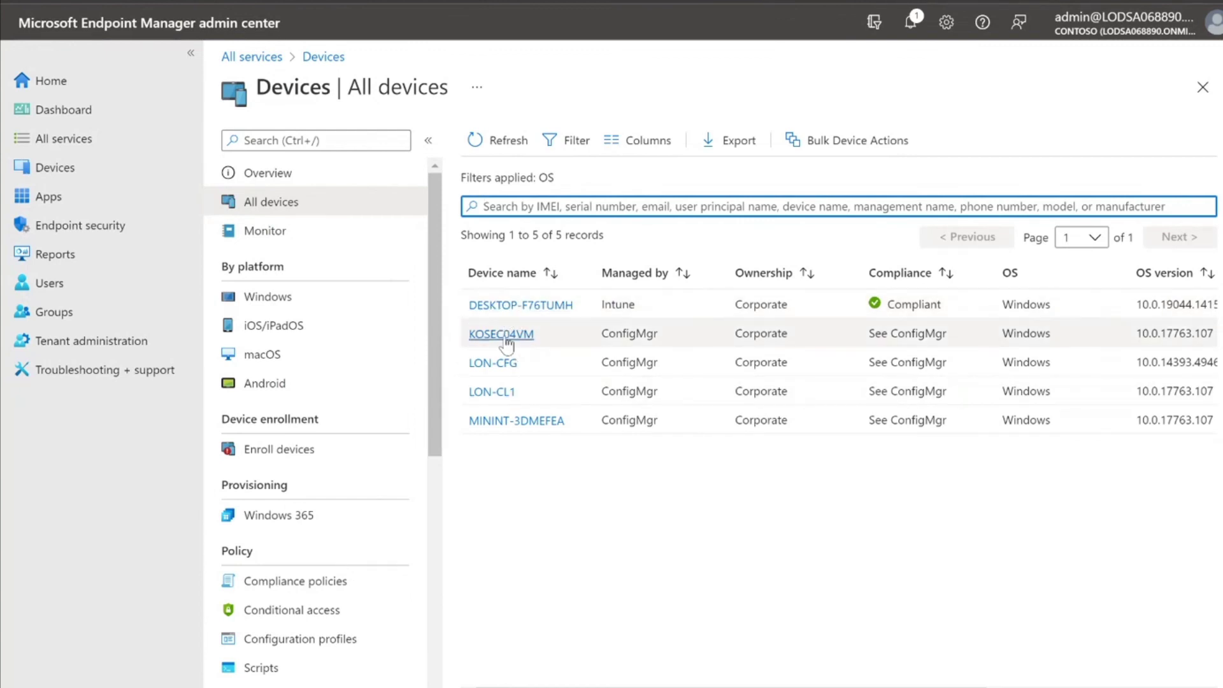
left_click(516, 302)
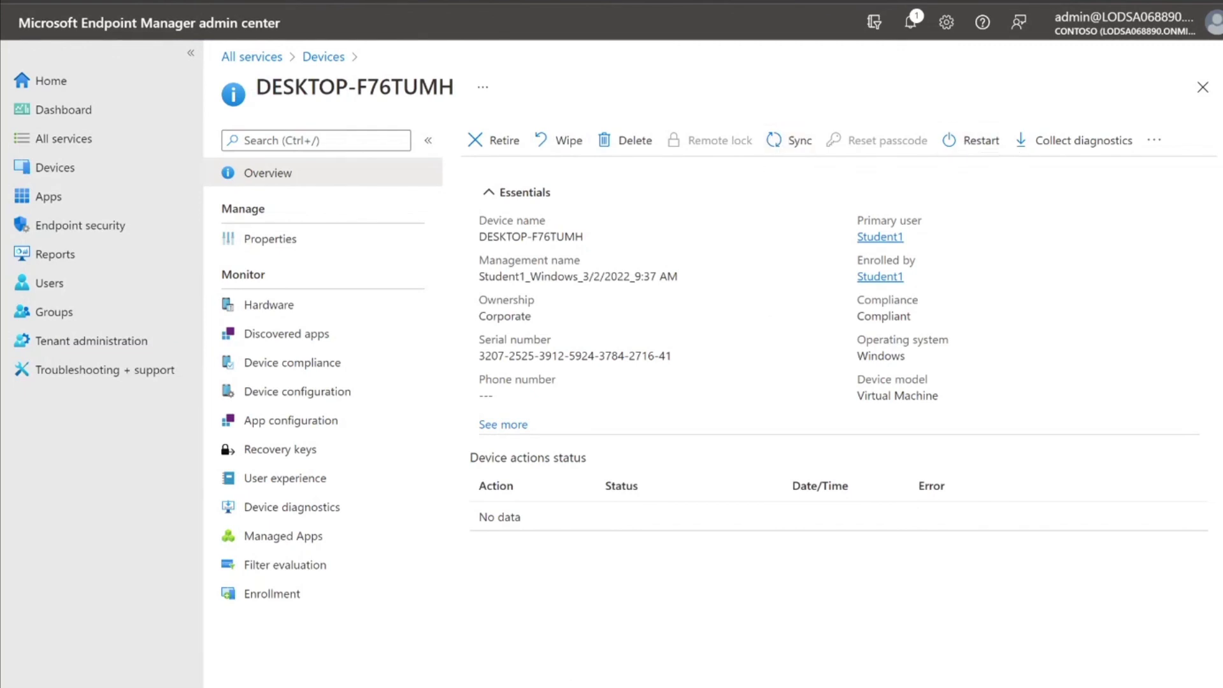
left_click(974, 141)
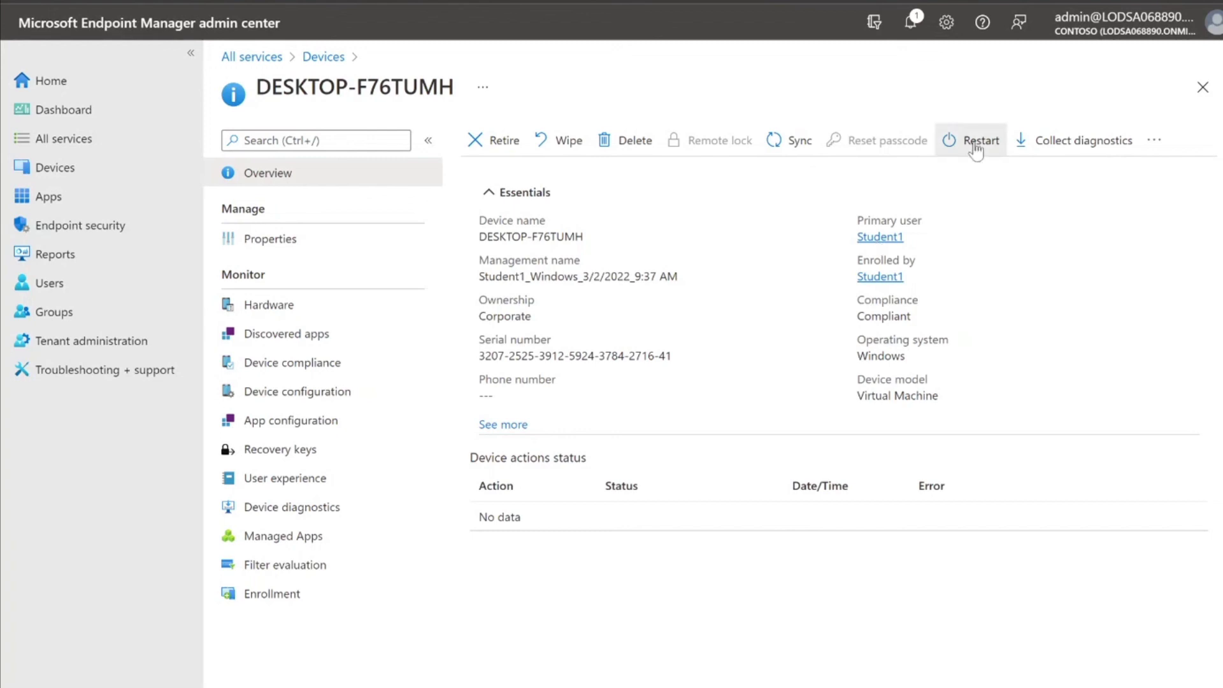
- Confirm the DESKTOP-F76TUMH restart and watch its VM console maximized
left_click(499, 239)
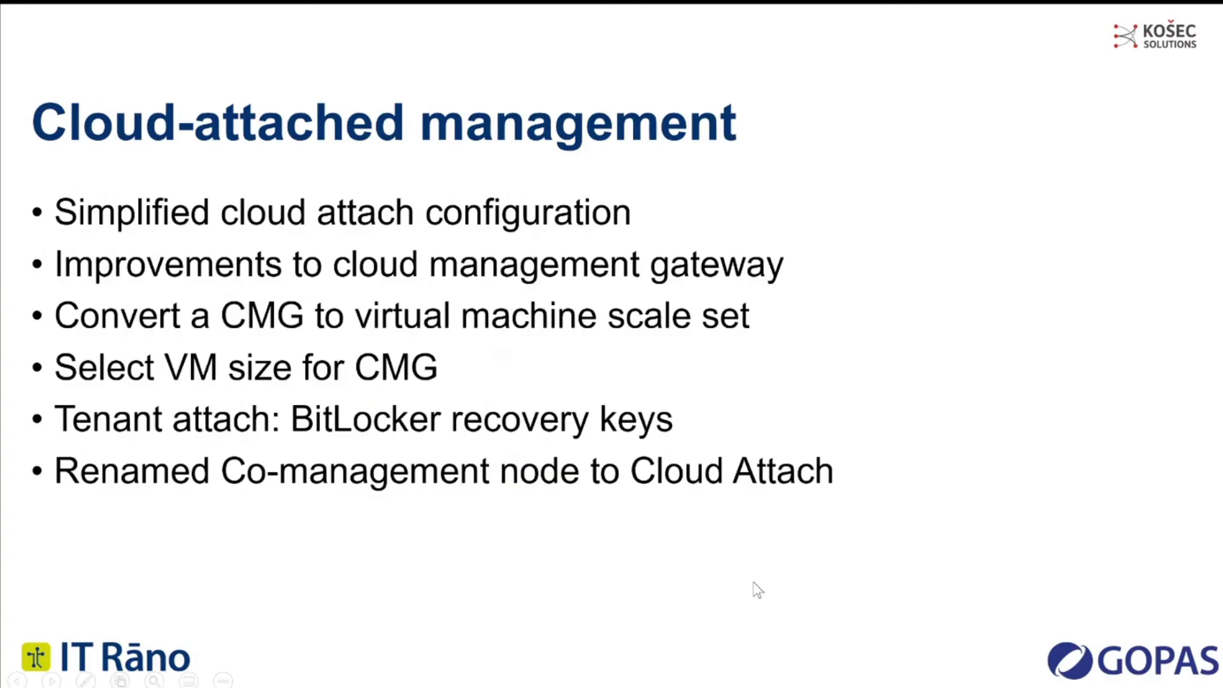
key("Escape")
key("alt+Tab")
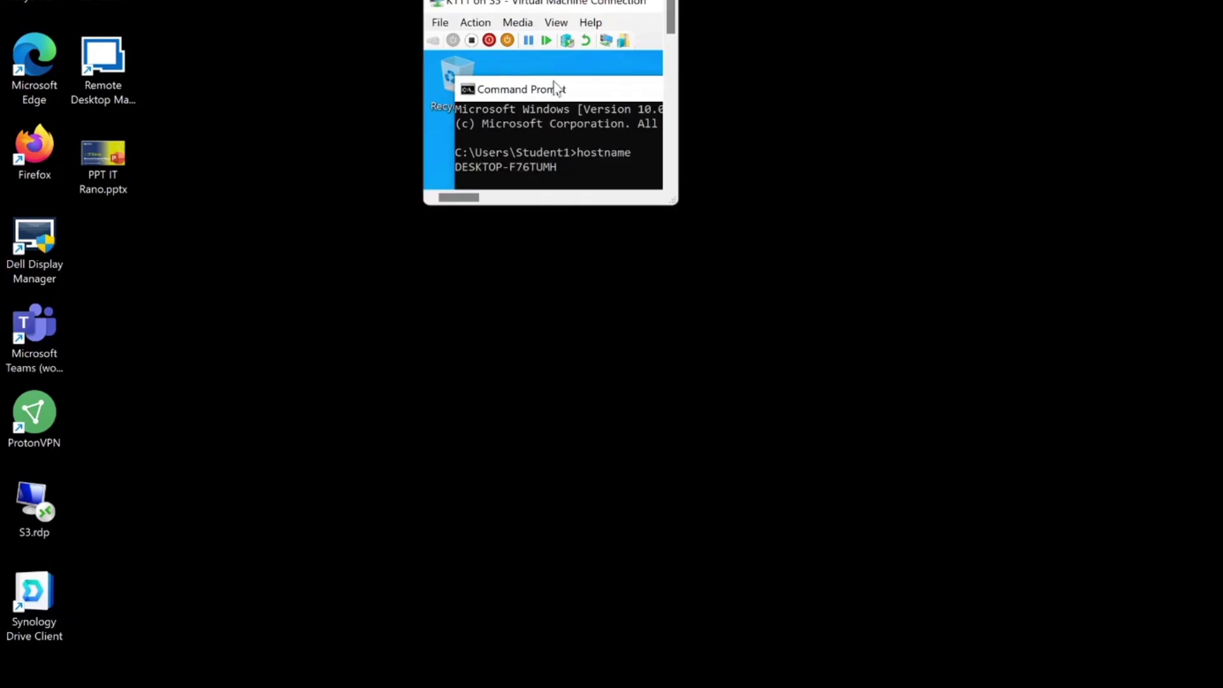
key("super+Up")
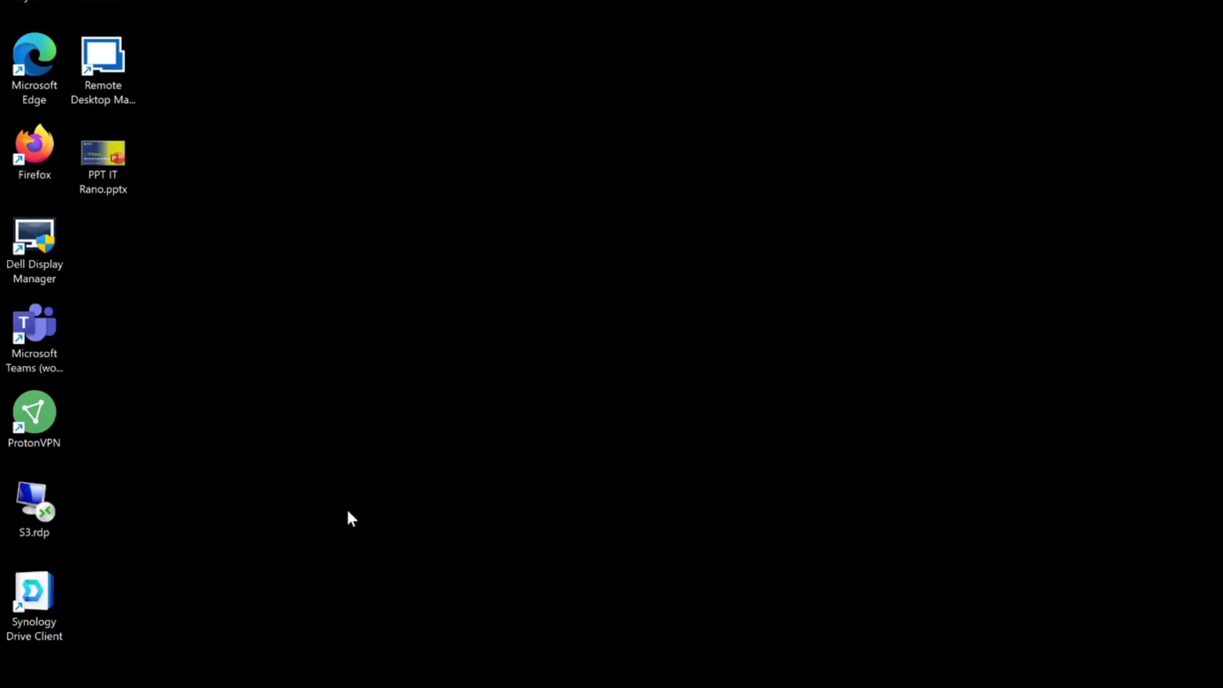
mouse_move(756, 687)
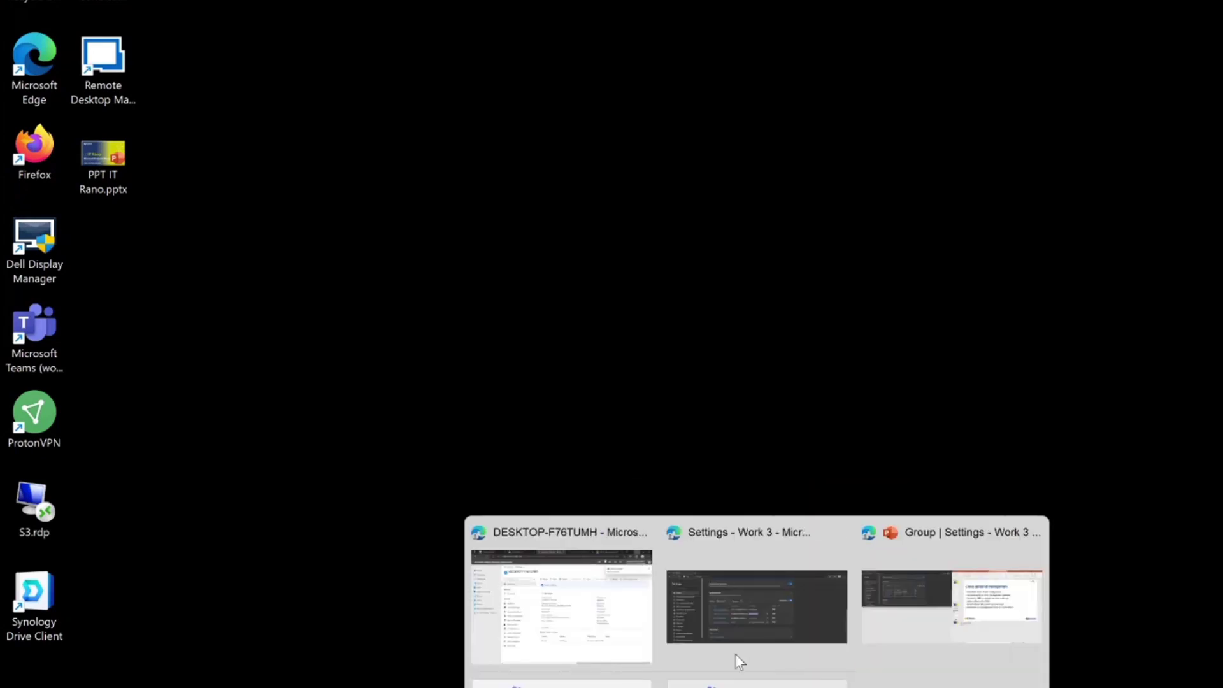
- Reload DESKTOP-F76TUMH's page, send it a sync, and return to the Devices overview
left_click(579, 599)
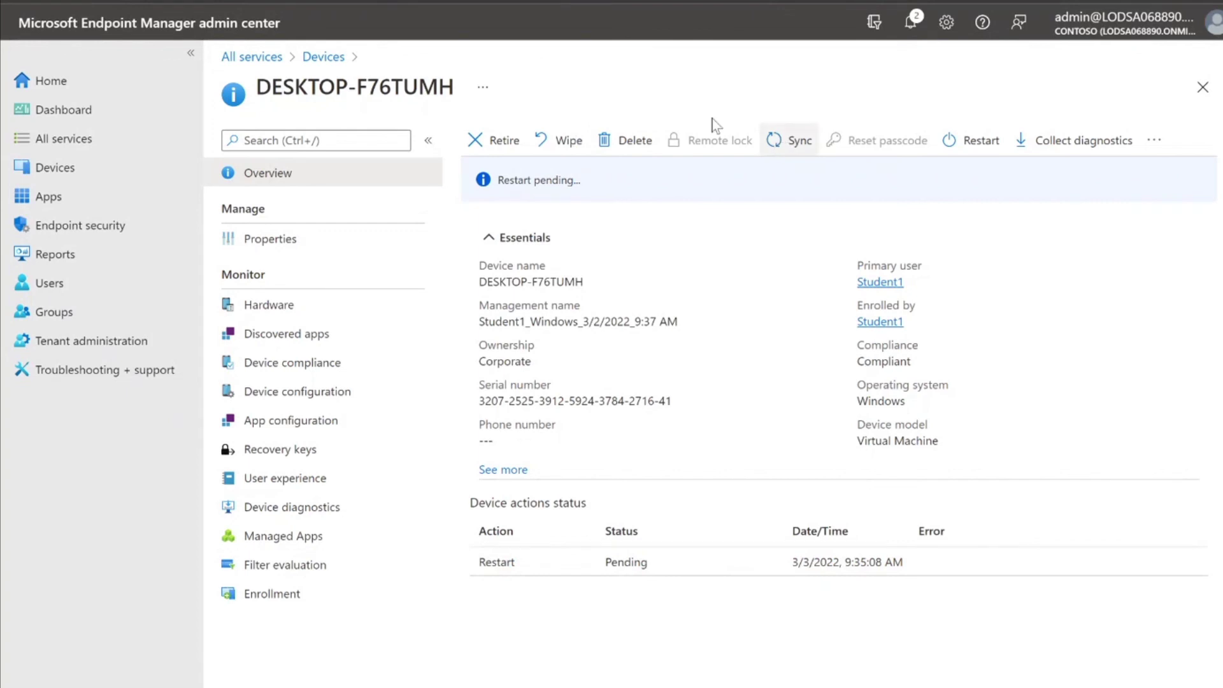
left_click(790, 141)
key("F5")
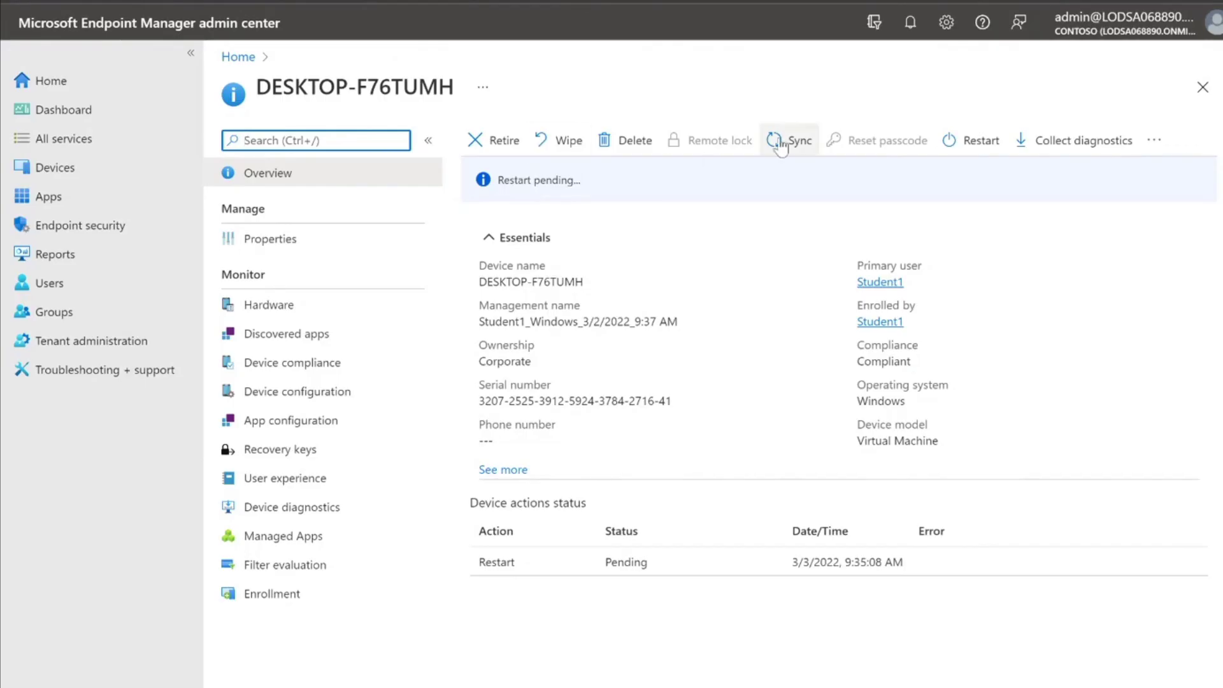
left_click(781, 146)
left_click(503, 258)
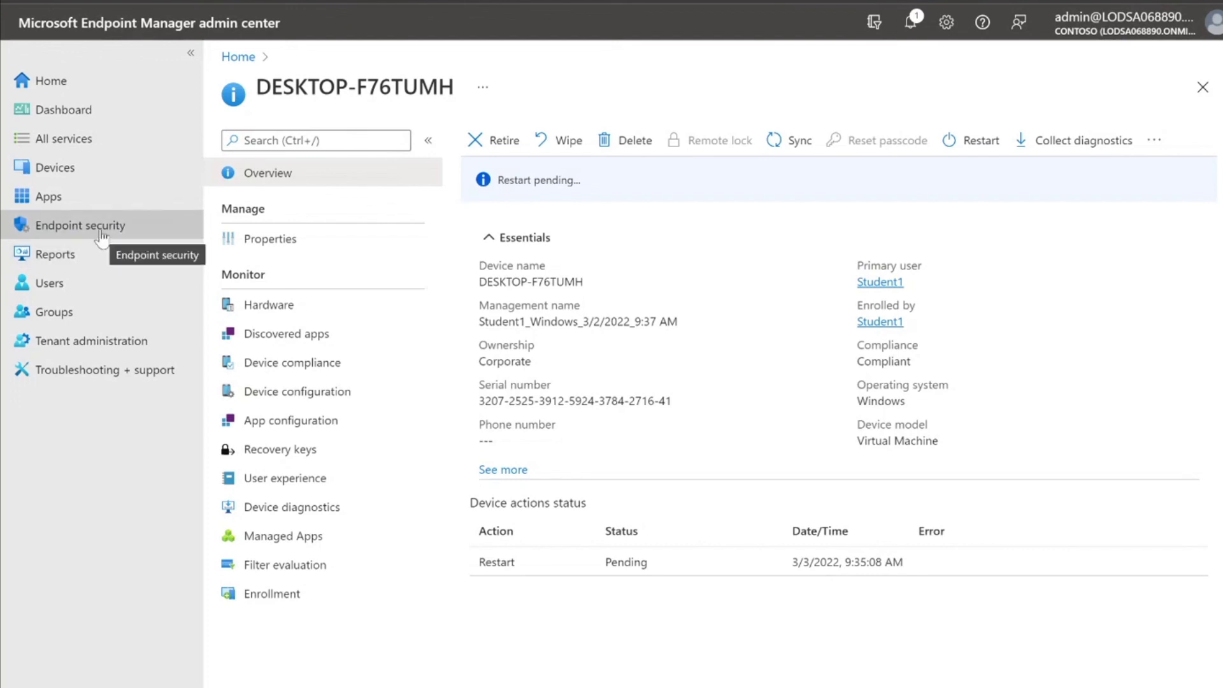
left_click(87, 179)
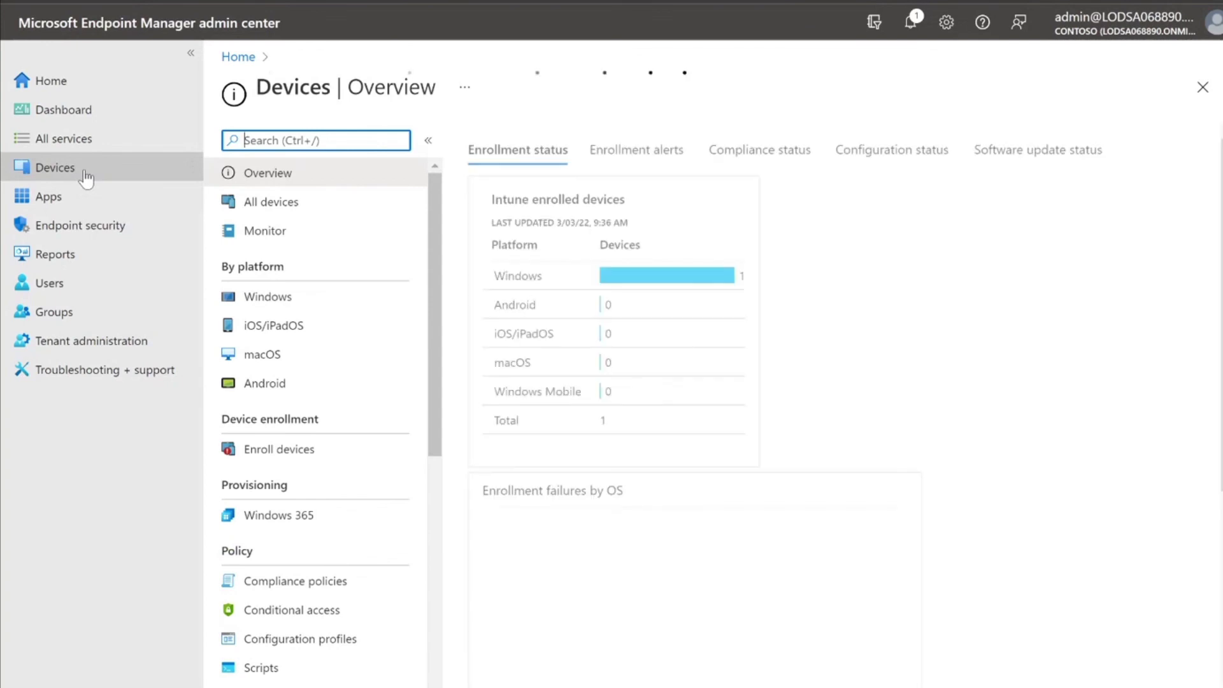
- Create a new Windows 10 feature update deployment profile and name it W1
left_click(286, 203)
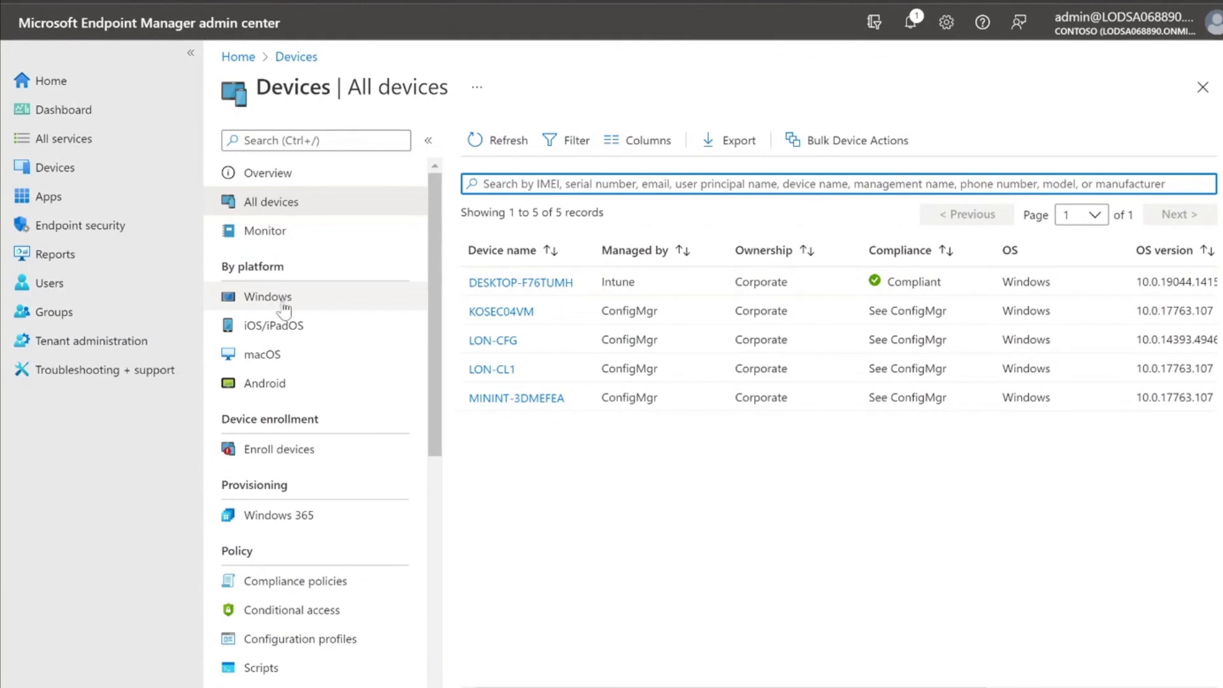
scroll(293, 395, "down", 4)
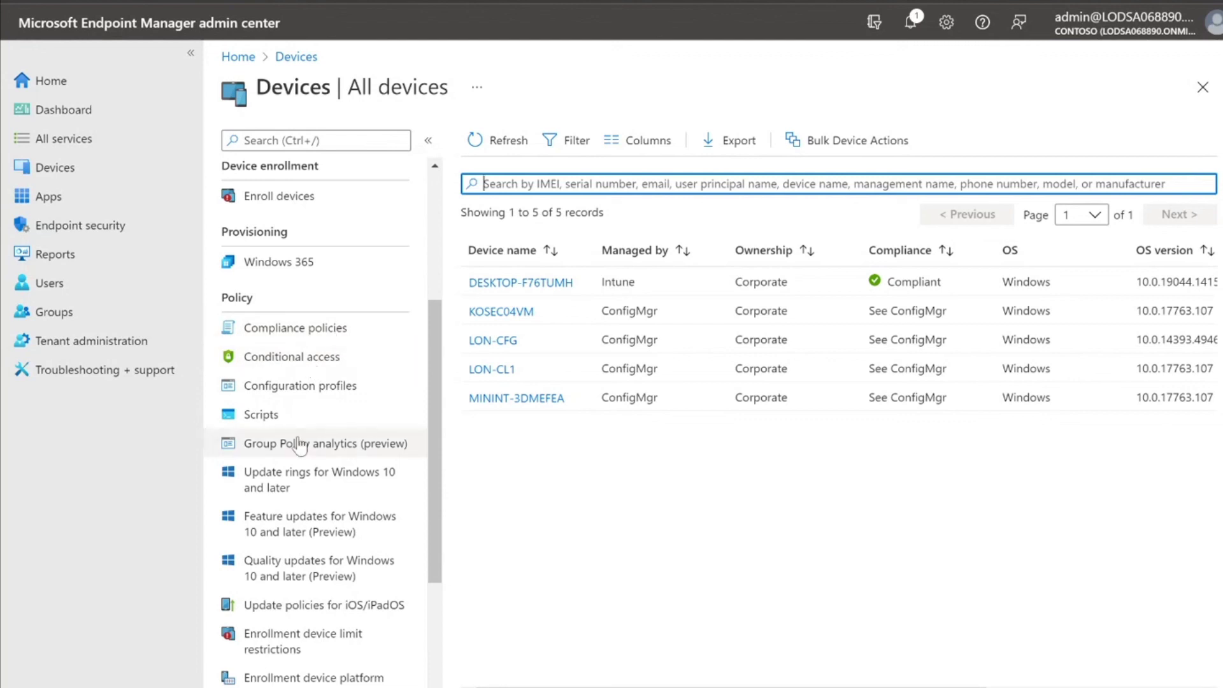
scroll(286, 503, "down", 1)
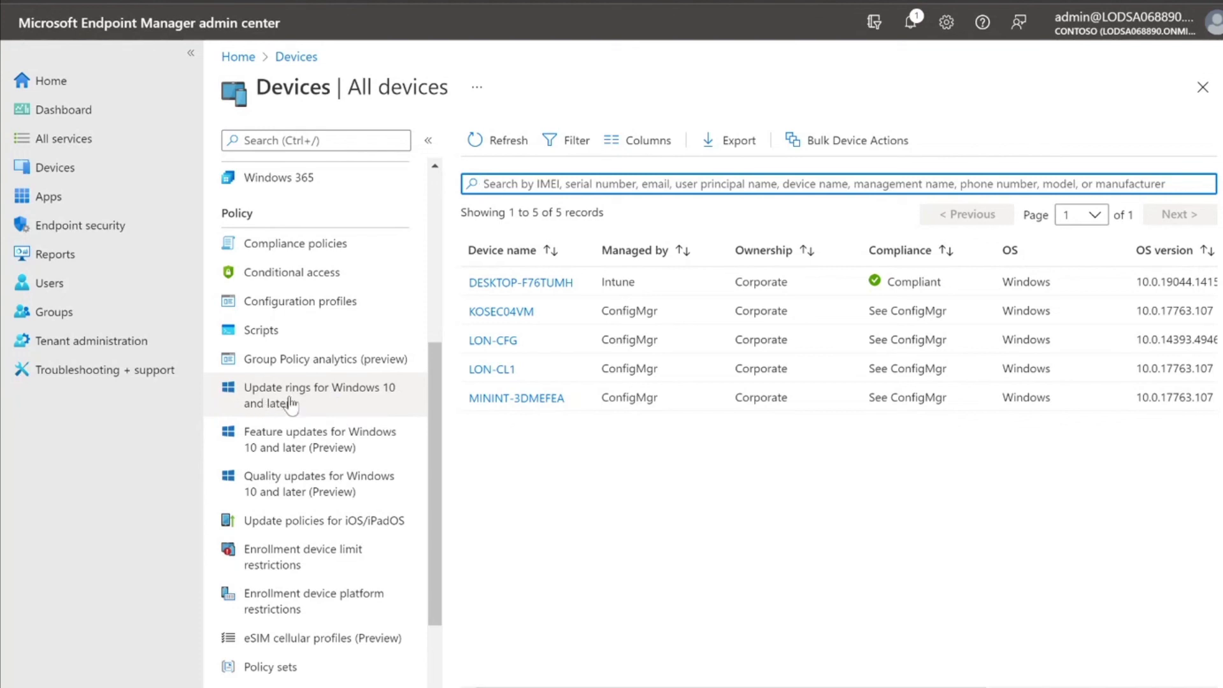
left_click(284, 448)
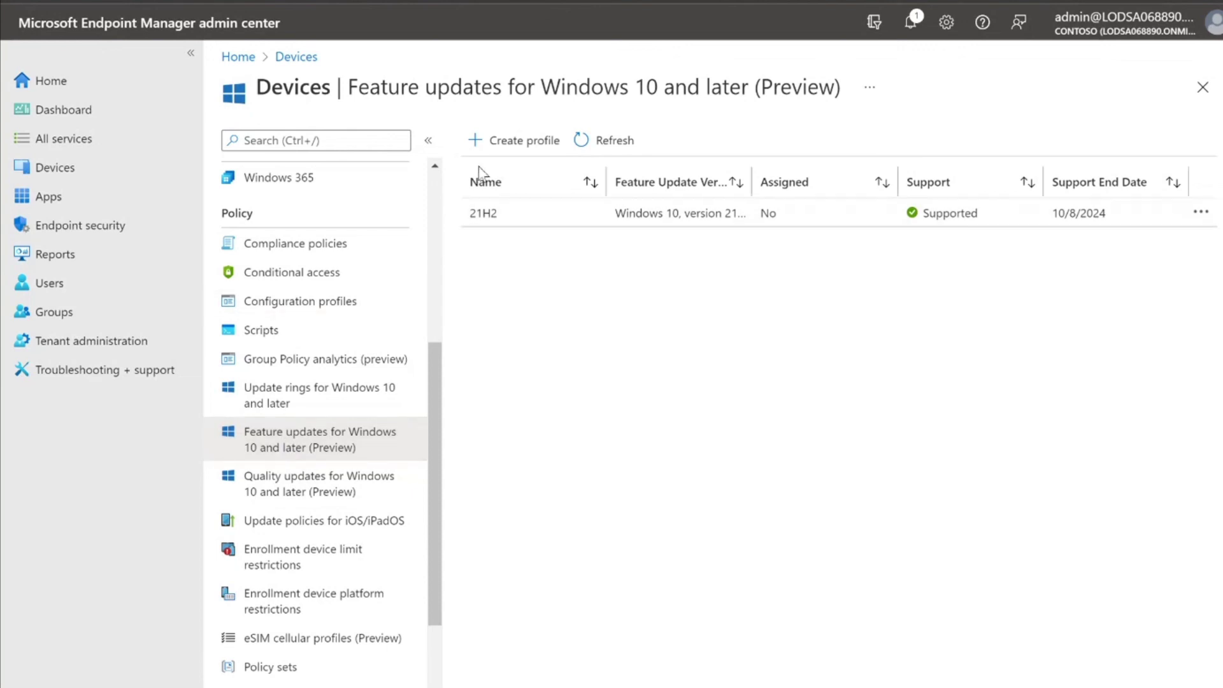
left_click(500, 142)
left_click(527, 264)
type("W")
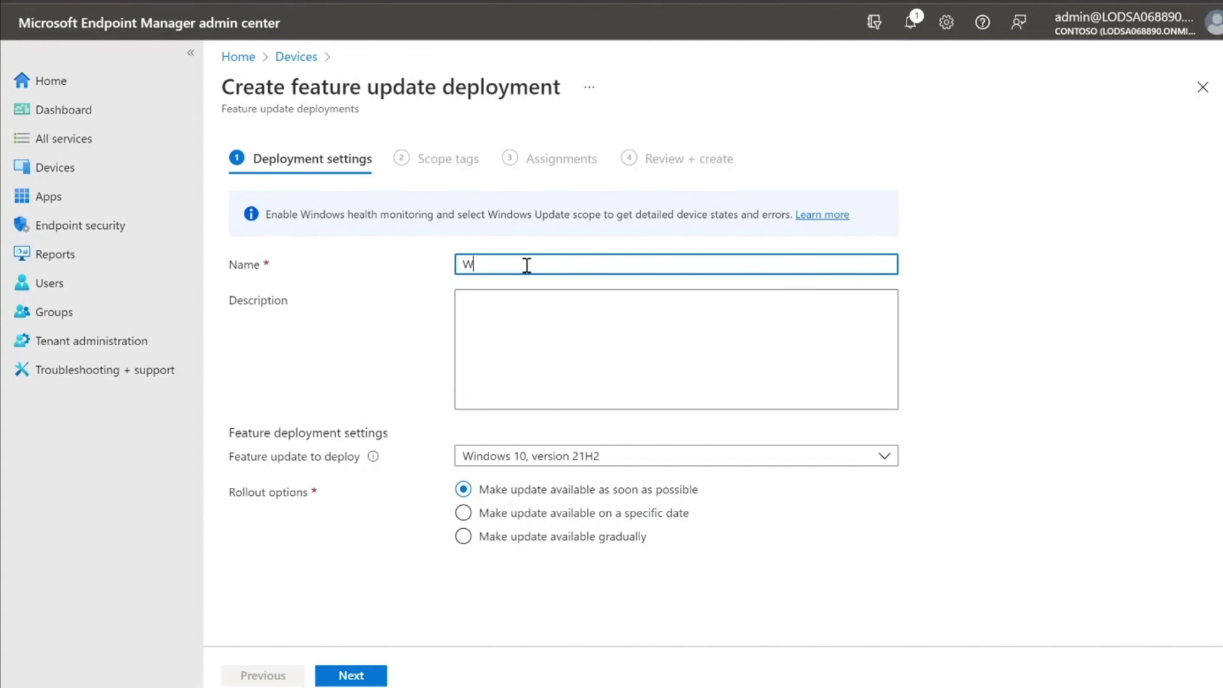
type("1")
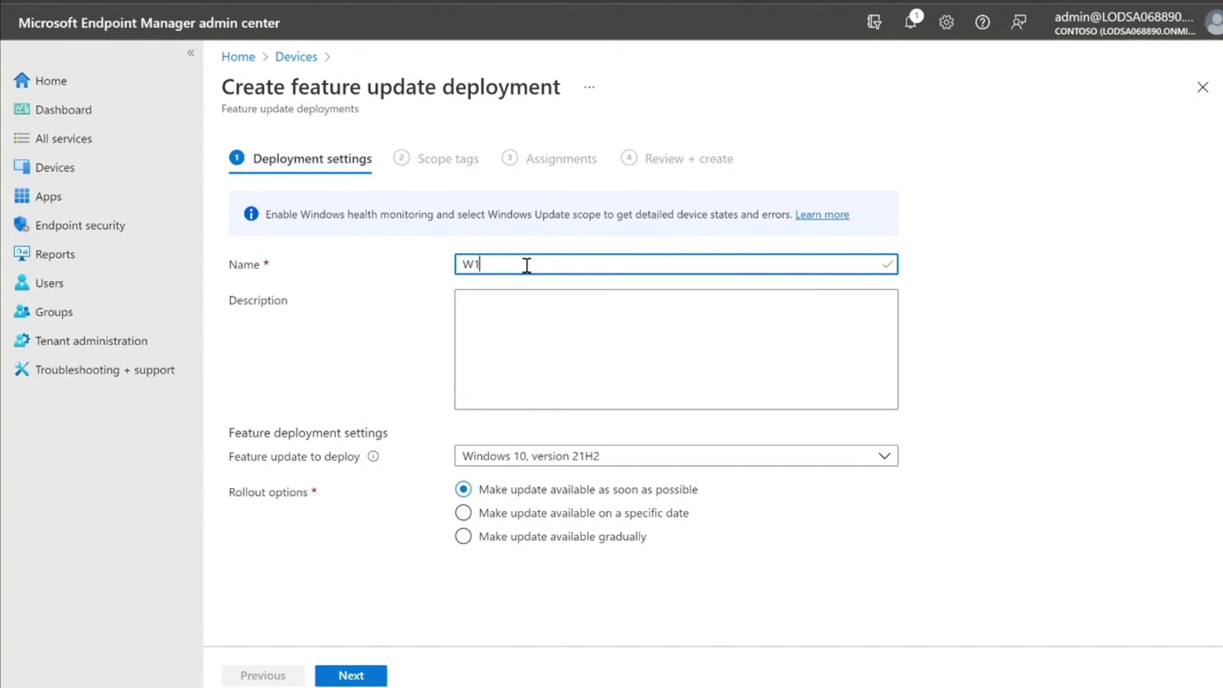